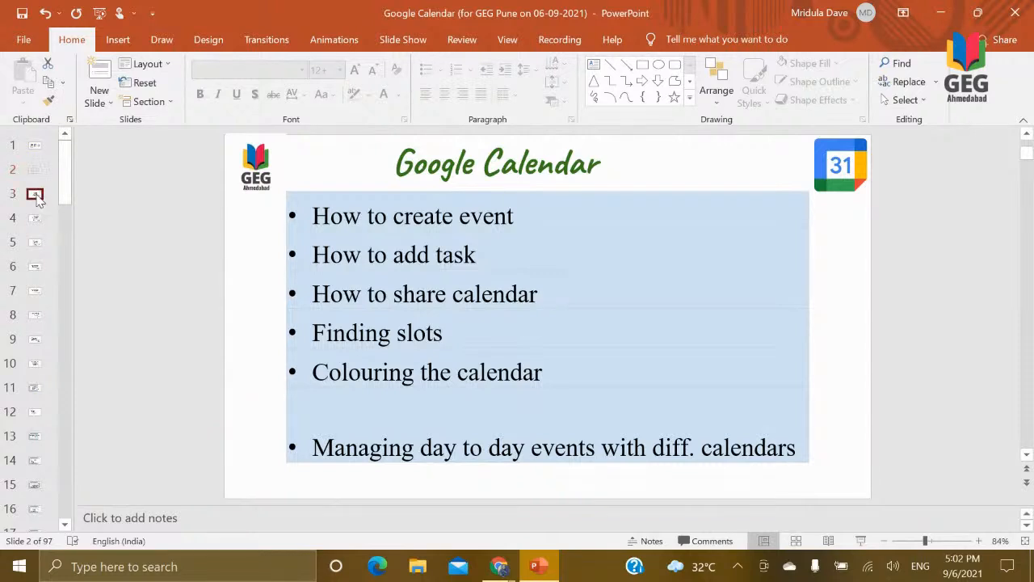
Step: Go through the introductory Google Calendar slides one by one, from slide 3 to slide 12
{"action": "left_click", "coordinate": [36, 196]}
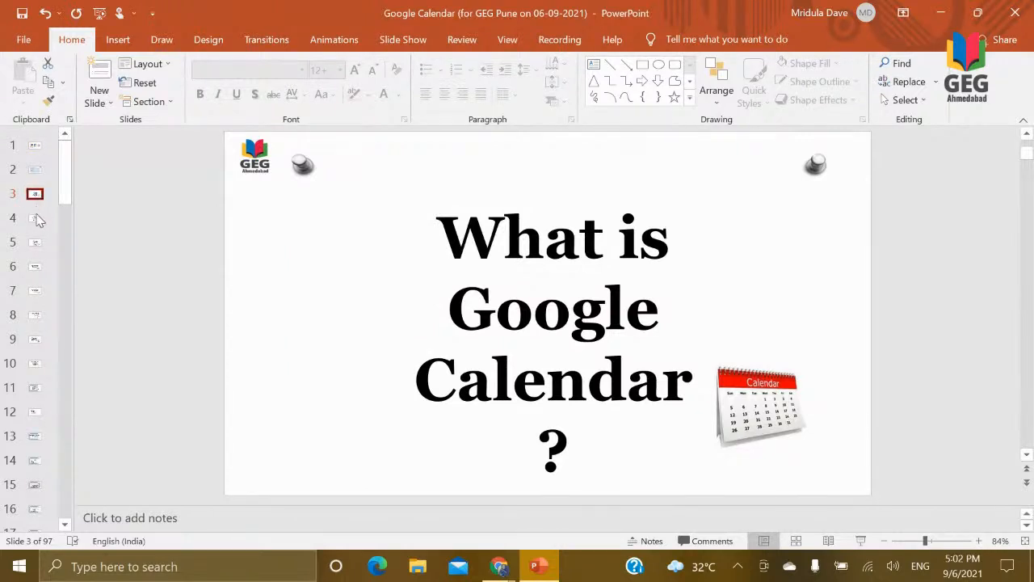
{"action": "left_click", "coordinate": [36, 218]}
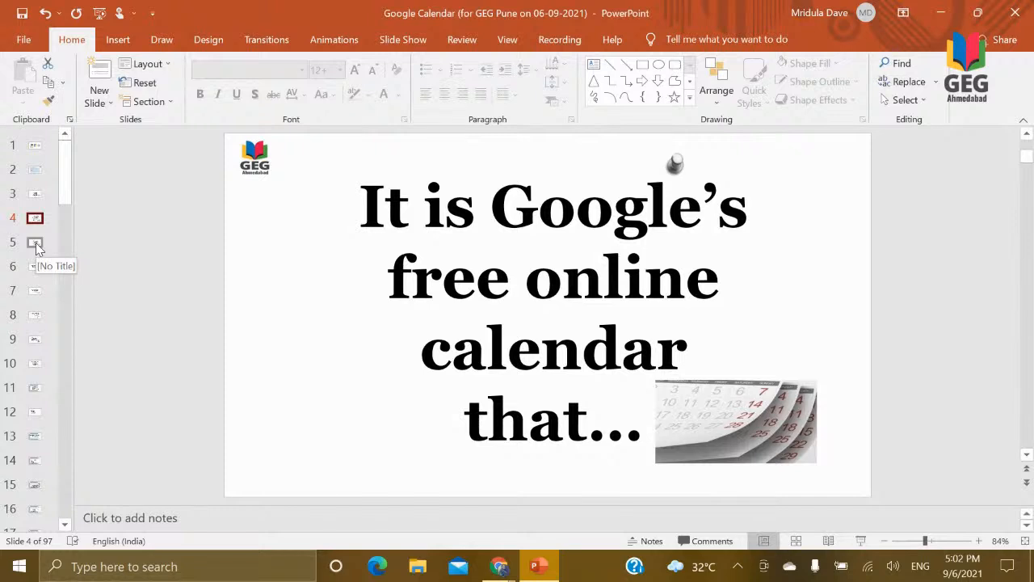
{"action": "left_click", "coordinate": [37, 244]}
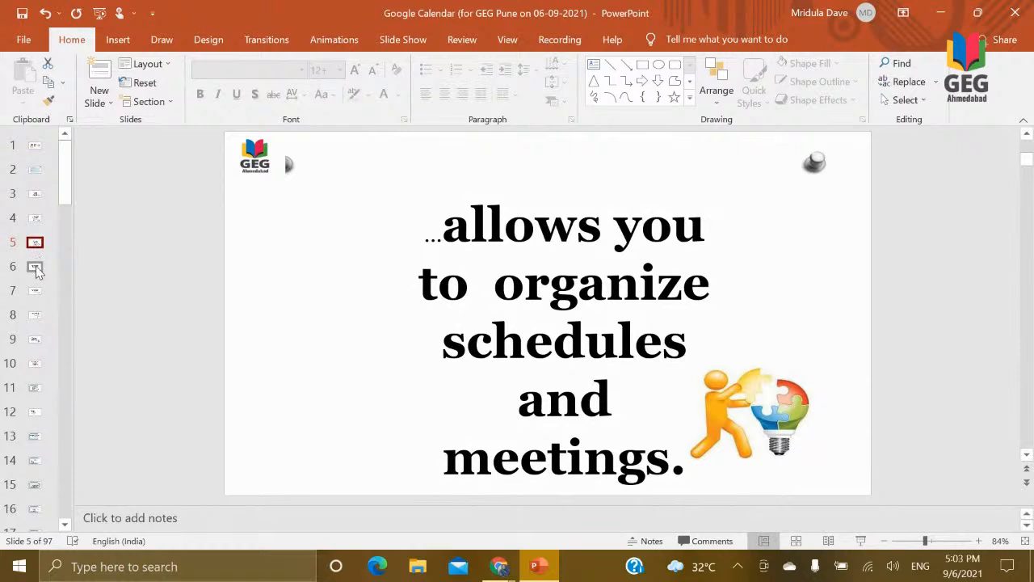
{"action": "left_click", "coordinate": [36, 268]}
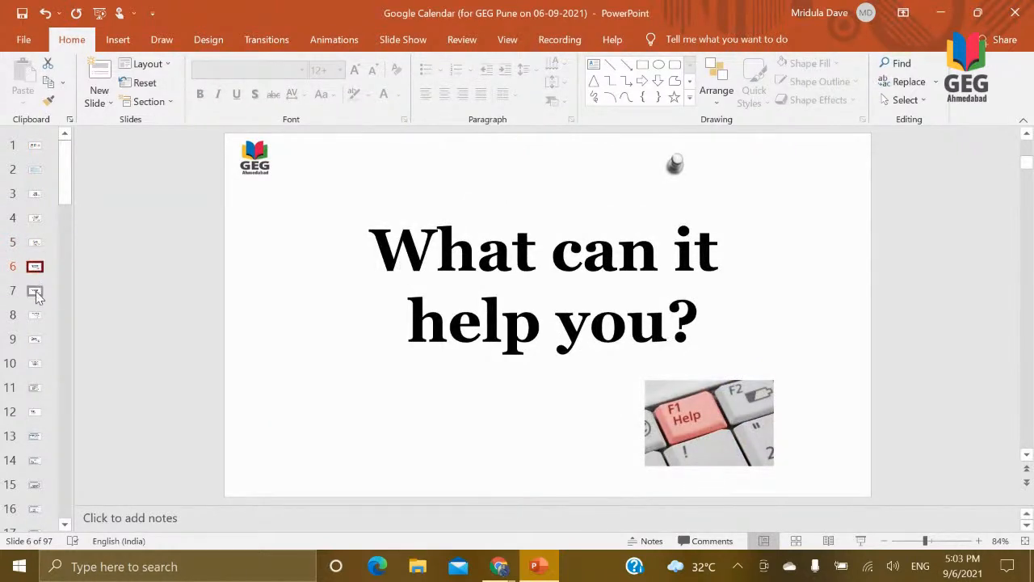
{"action": "left_click", "coordinate": [36, 292]}
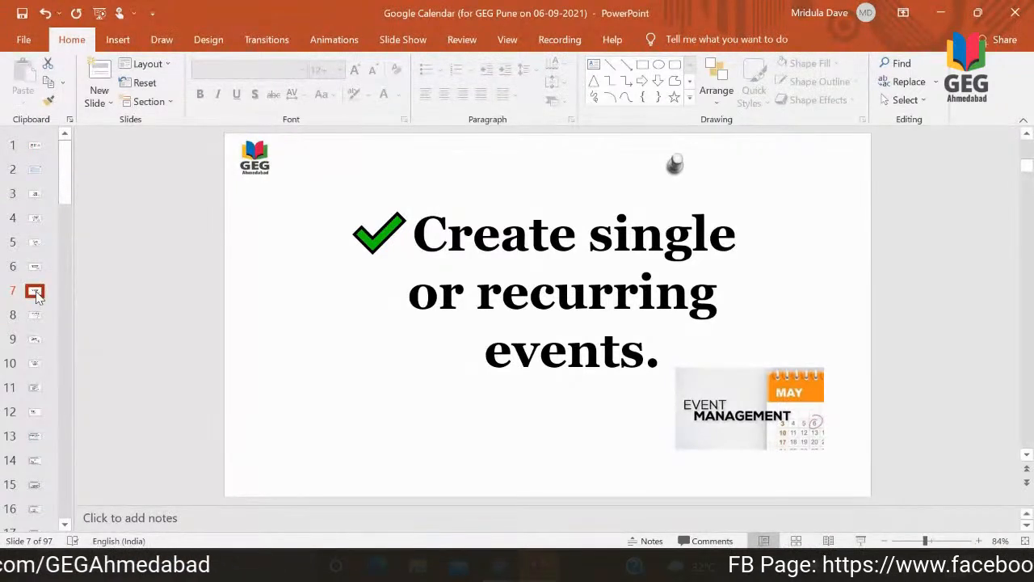
{"action": "left_click", "coordinate": [35, 316]}
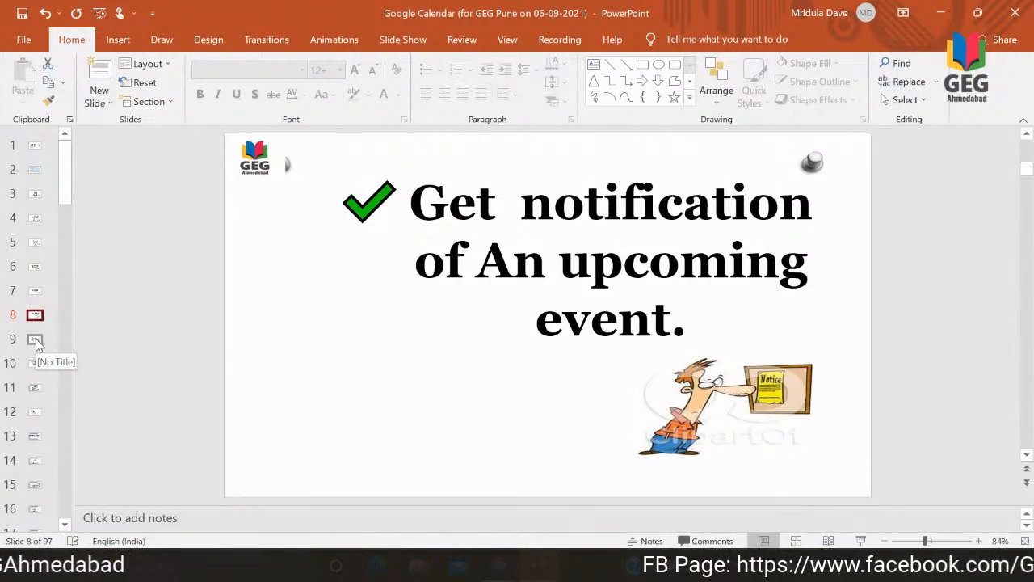
{"action": "left_click", "coordinate": [36, 341]}
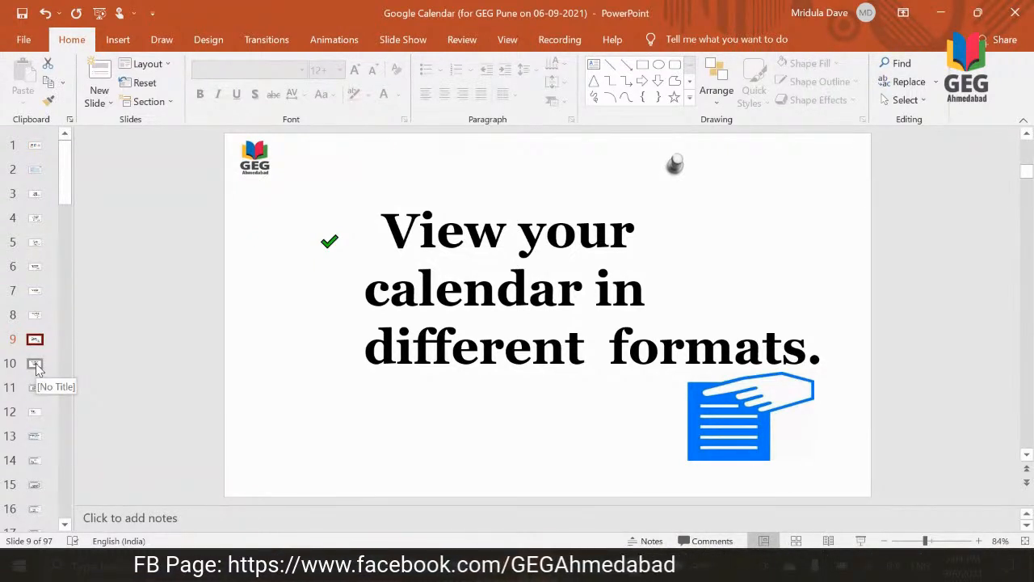
{"action": "left_click", "coordinate": [35, 365]}
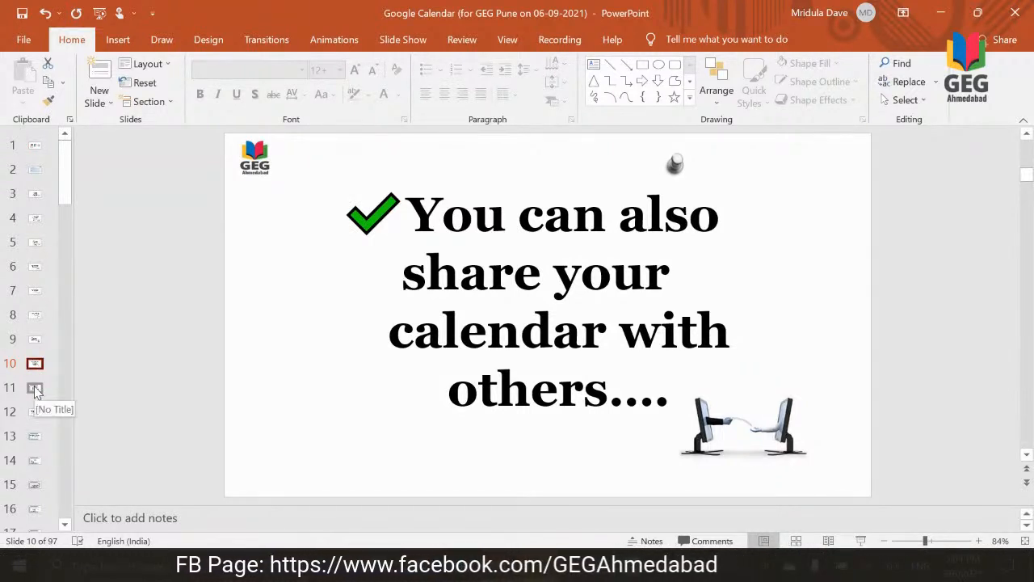
{"action": "left_click", "coordinate": [35, 390]}
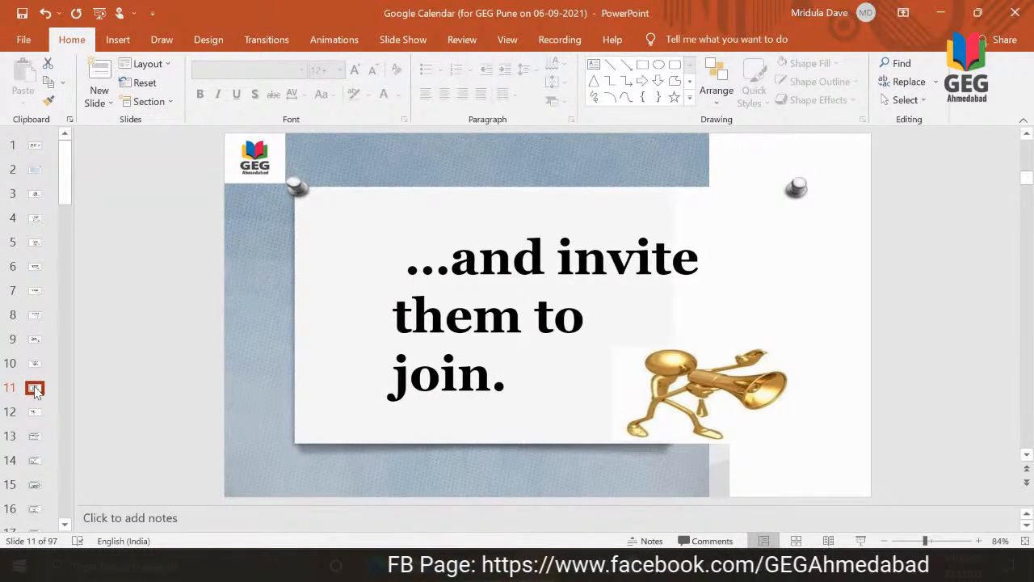
{"action": "left_click", "coordinate": [35, 414]}
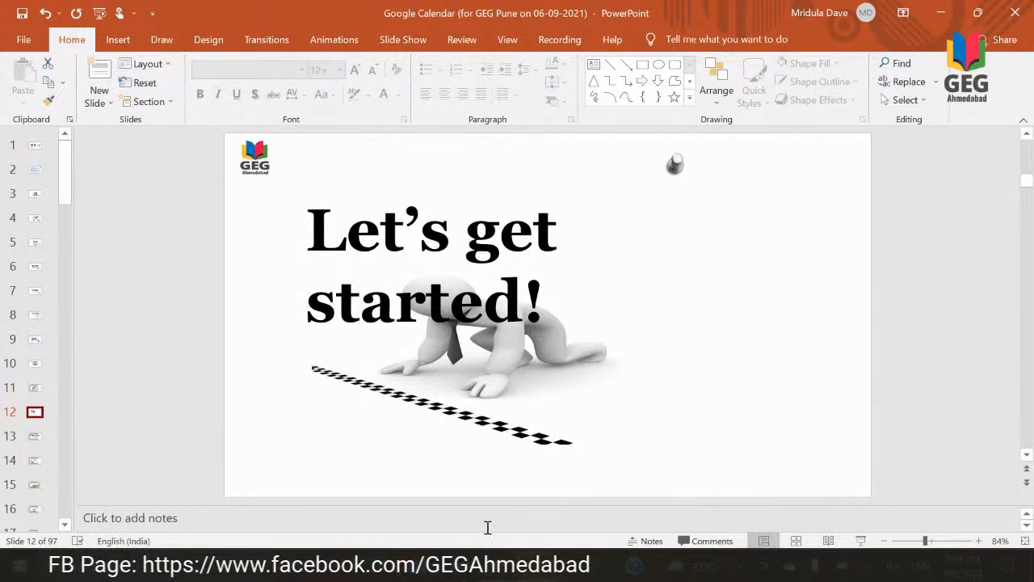
Step: Switch to Chrome and bring up the Google Calendar day view for September 6, 2021
{"action": "mouse_move", "coordinate": [501, 566]}
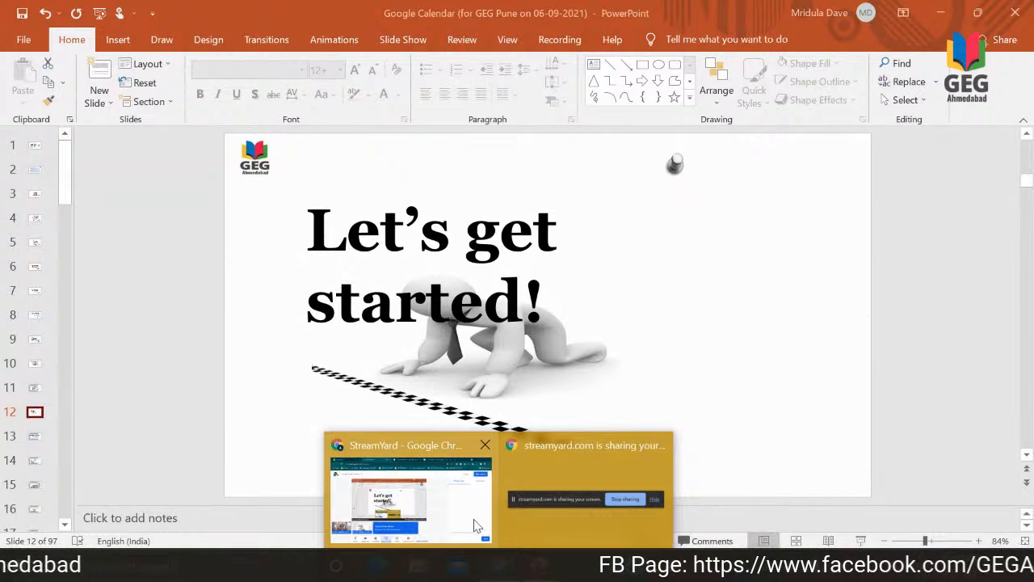
{"action": "left_click", "coordinate": [477, 526]}
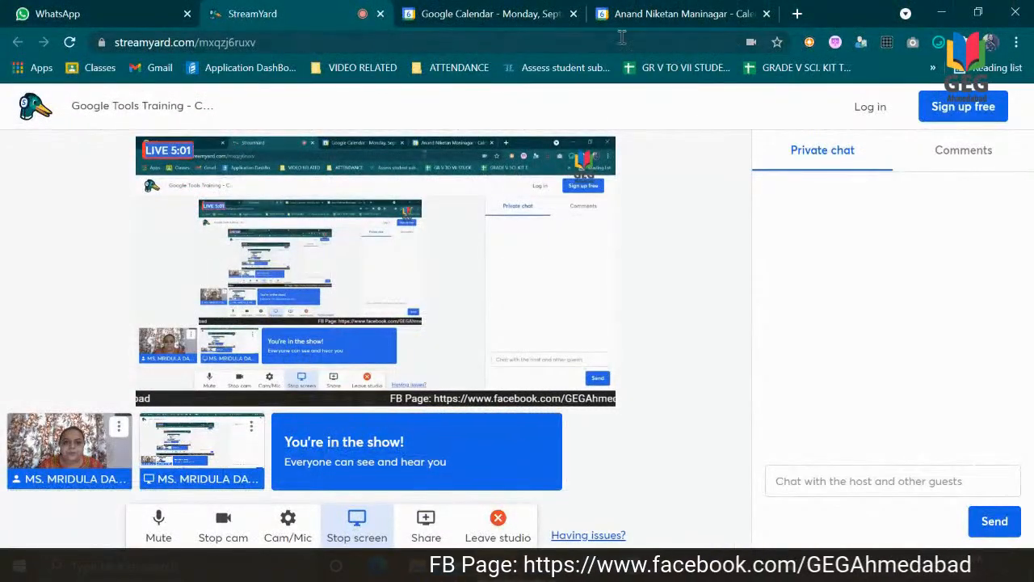
{"action": "left_click", "coordinate": [505, 8]}
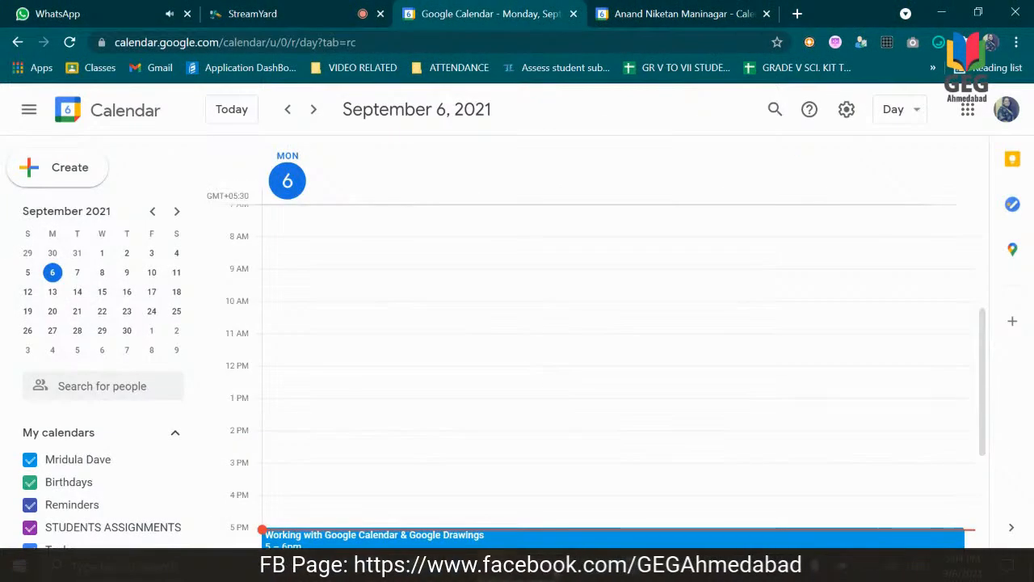
{"action": "mouse_move", "coordinate": [539, 569]}
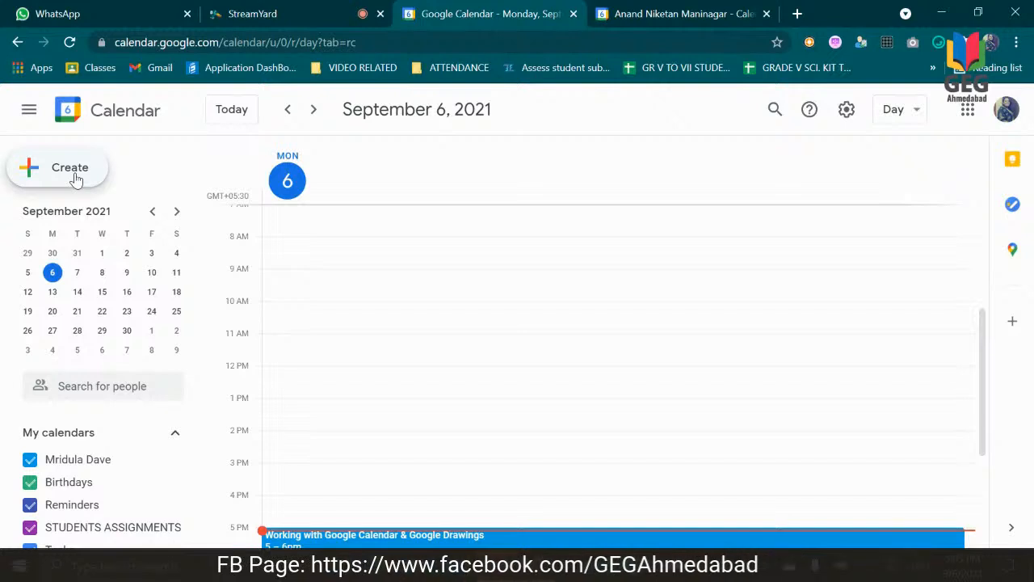
Step: Show where Calendar is found in the Google apps list, discarding any blank event draft
{"action": "left_click", "coordinate": [968, 110]}
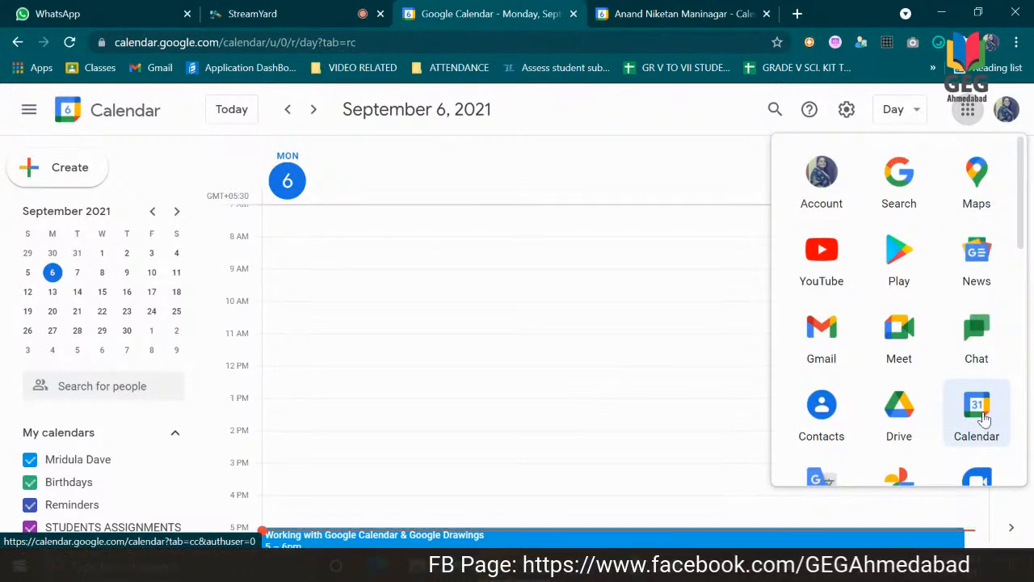
{"action": "left_click", "coordinate": [603, 170]}
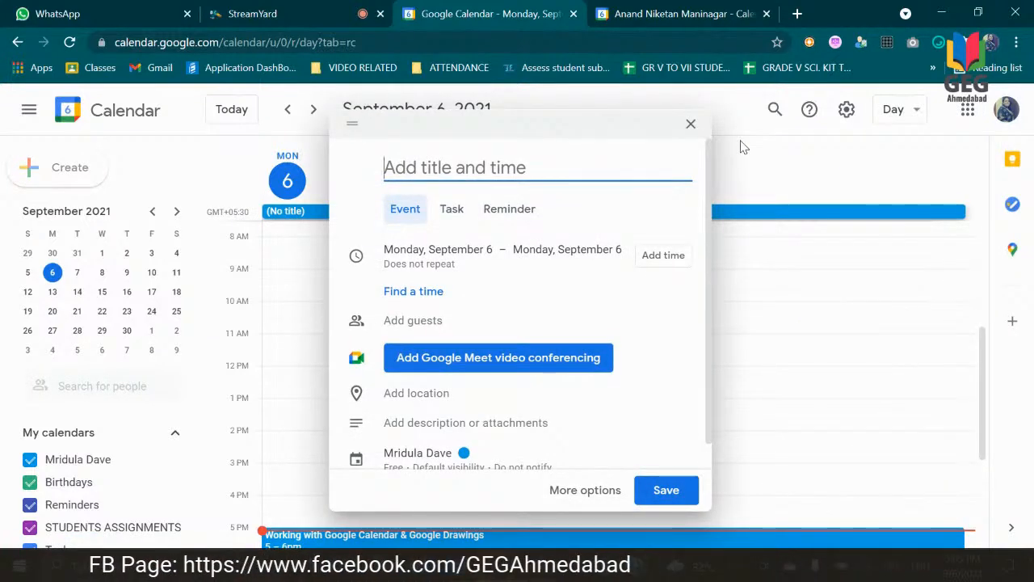
{"action": "left_click", "coordinate": [692, 127]}
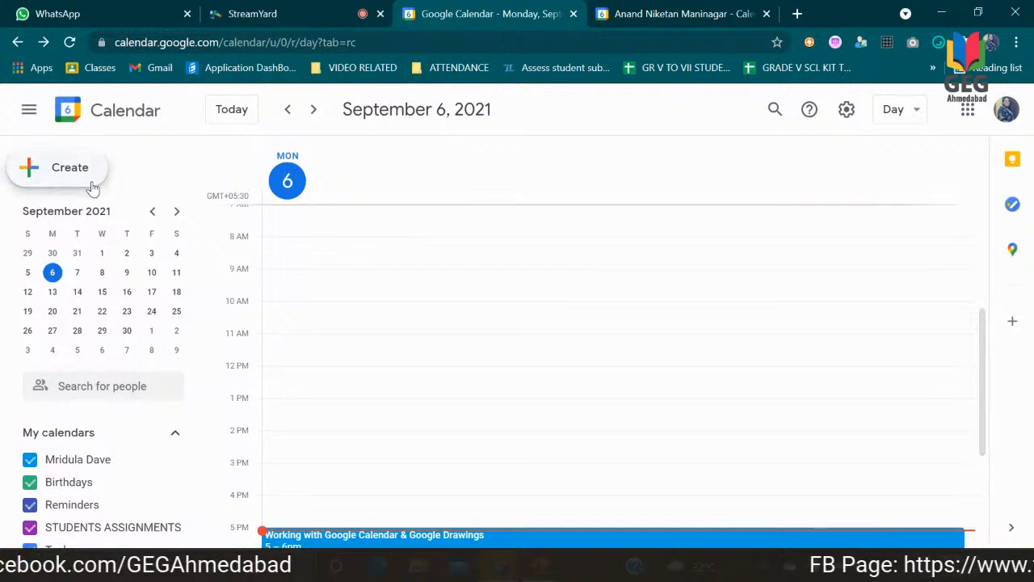
Step: Start a new 8:00am to 9:00am event on Monday, September 6 and title it "GEG CALENDAR"
{"action": "left_click", "coordinate": [417, 256]}
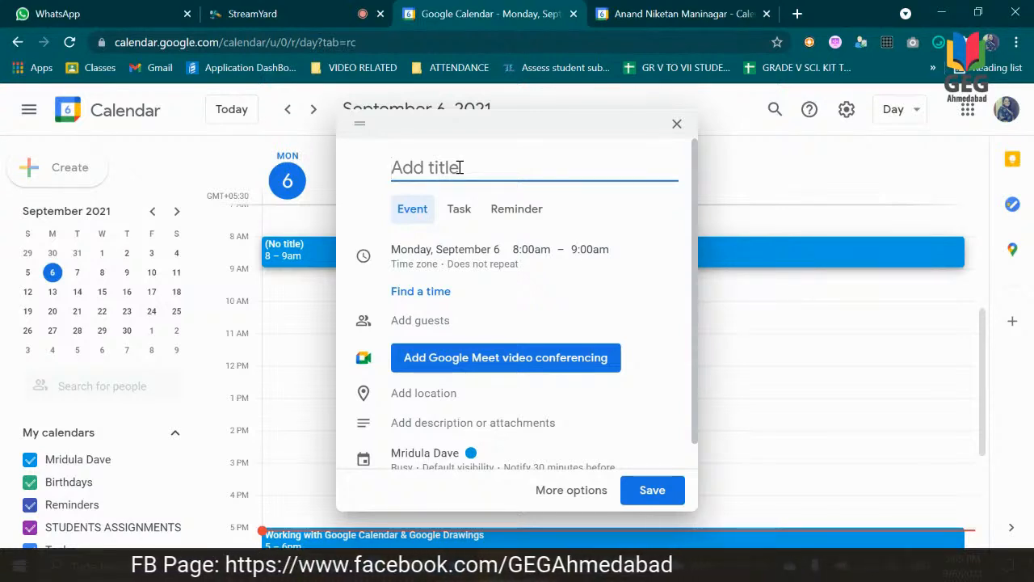
{"action": "type", "text": "GEG "}
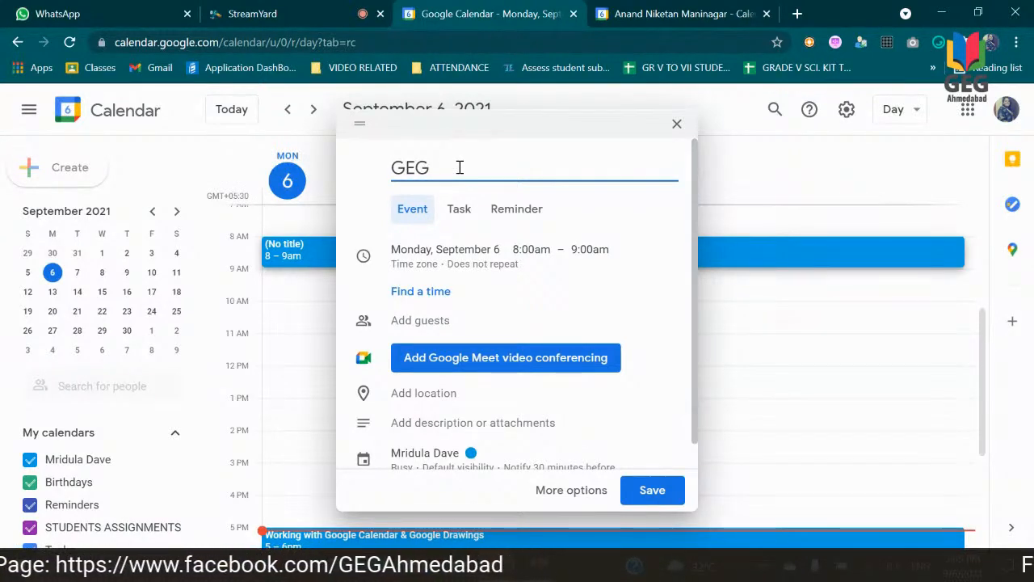
{"action": "type", "text": "CALENDAR"}
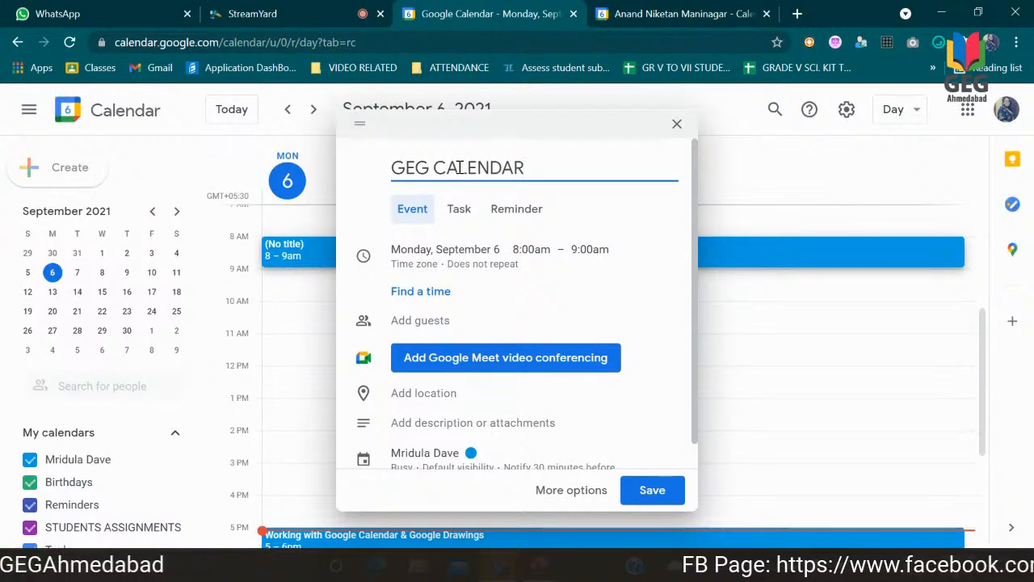
Step: Check the event's date choices and set its start time to 5:30am
{"action": "left_click", "coordinate": [533, 252]}
{"action": "left_click", "coordinate": [485, 250]}
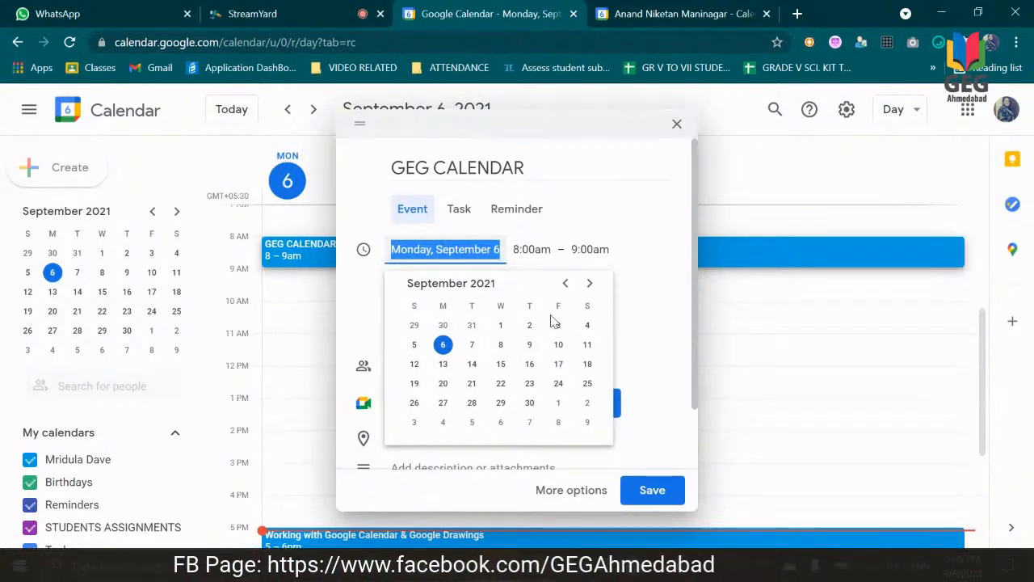
{"action": "left_click", "coordinate": [526, 251]}
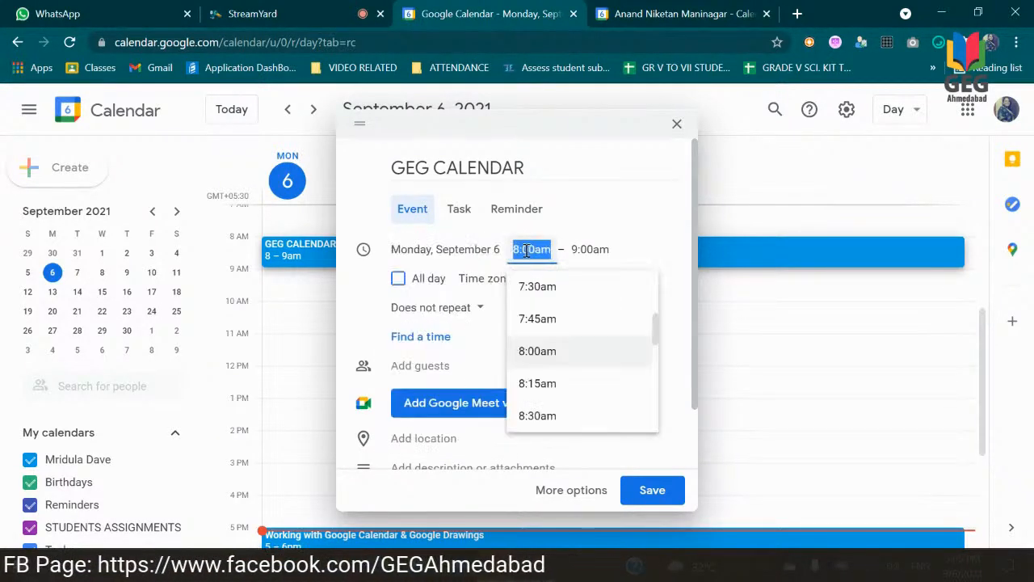
{"action": "left_click_drag", "start_coordinate": [656, 332], "coordinate": [656, 320]}
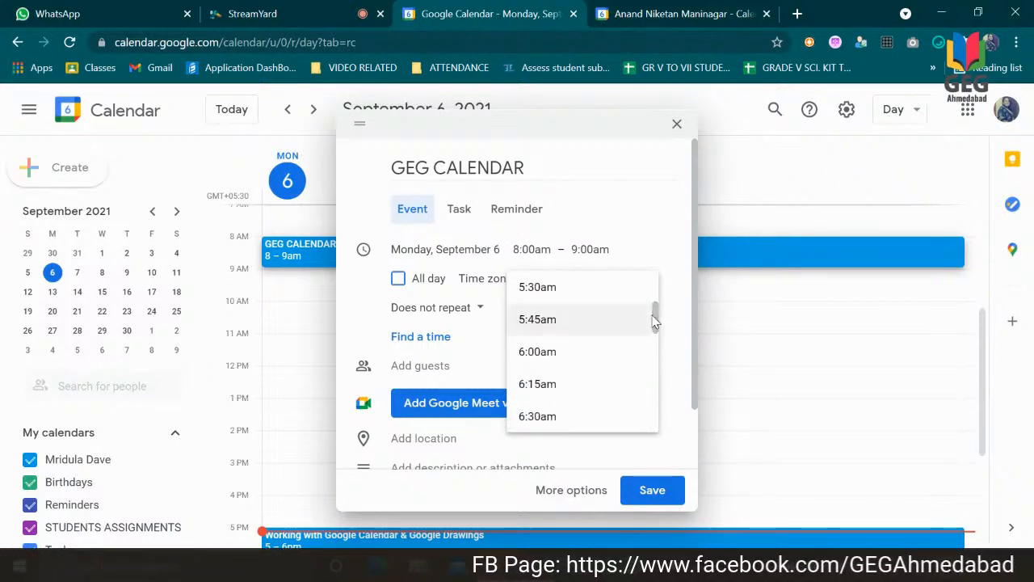
{"action": "left_click", "coordinate": [562, 296]}
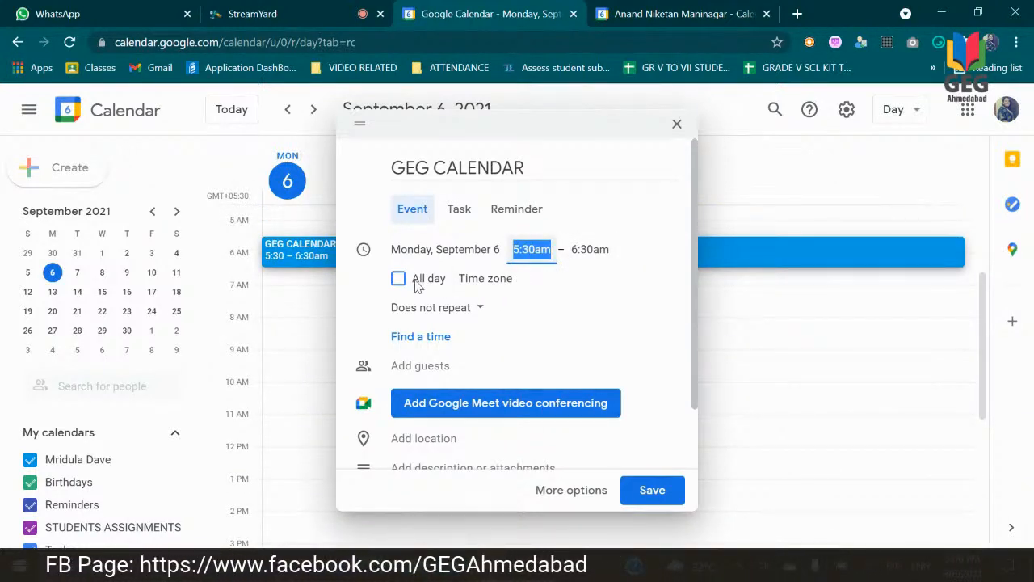
Step: Examine the event's available time zones and its repeat options without changing either setting
{"action": "left_click", "coordinate": [479, 285]}
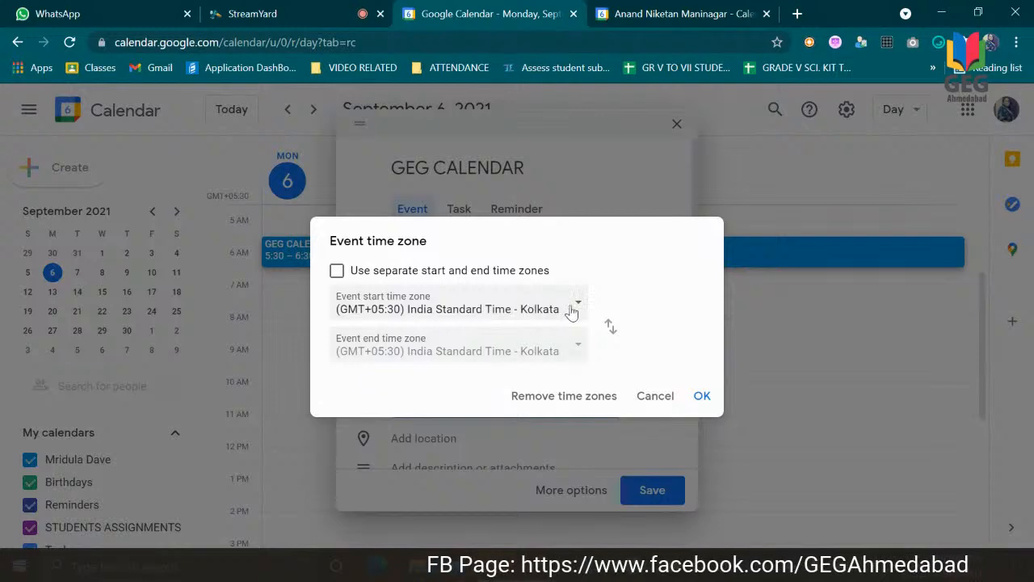
{"action": "left_click", "coordinate": [576, 310]}
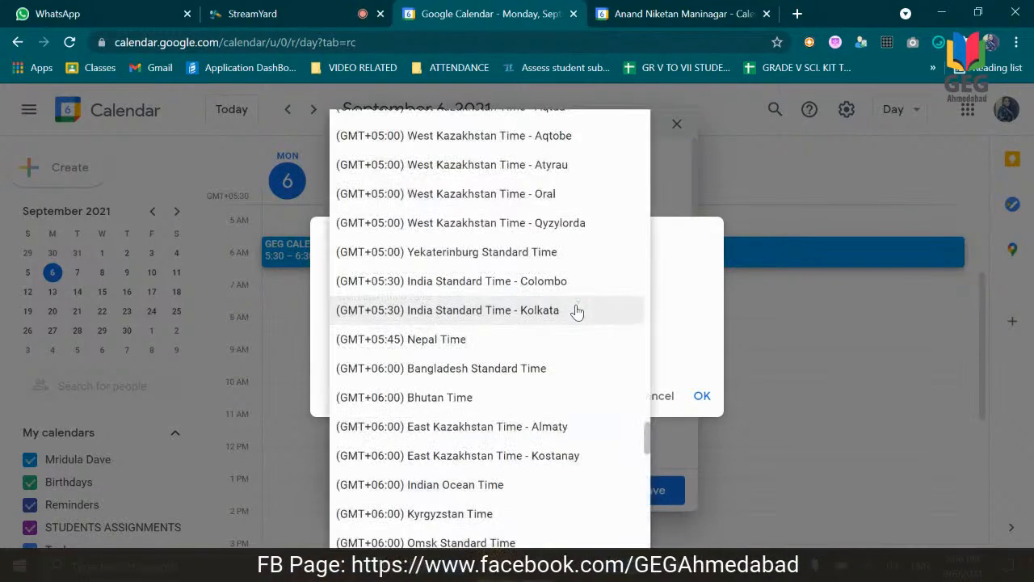
{"action": "left_click", "coordinate": [662, 299]}
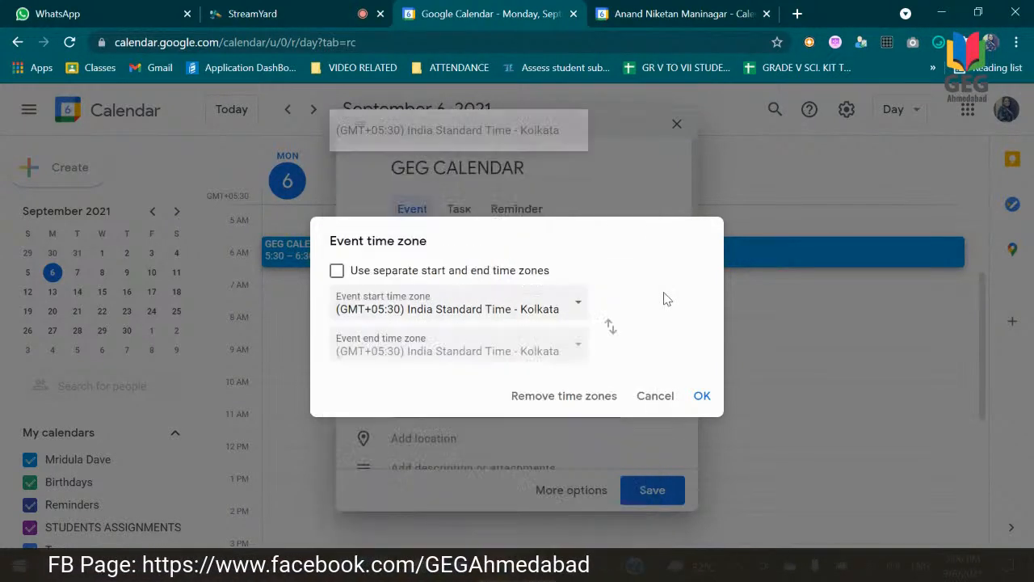
{"action": "left_click", "coordinate": [674, 397]}
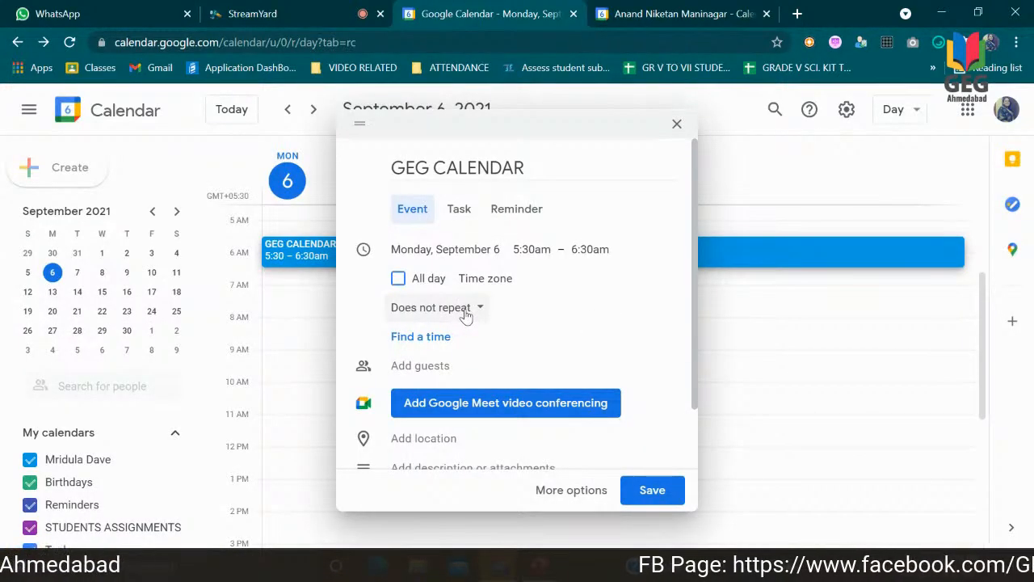
{"action": "left_click", "coordinate": [466, 312]}
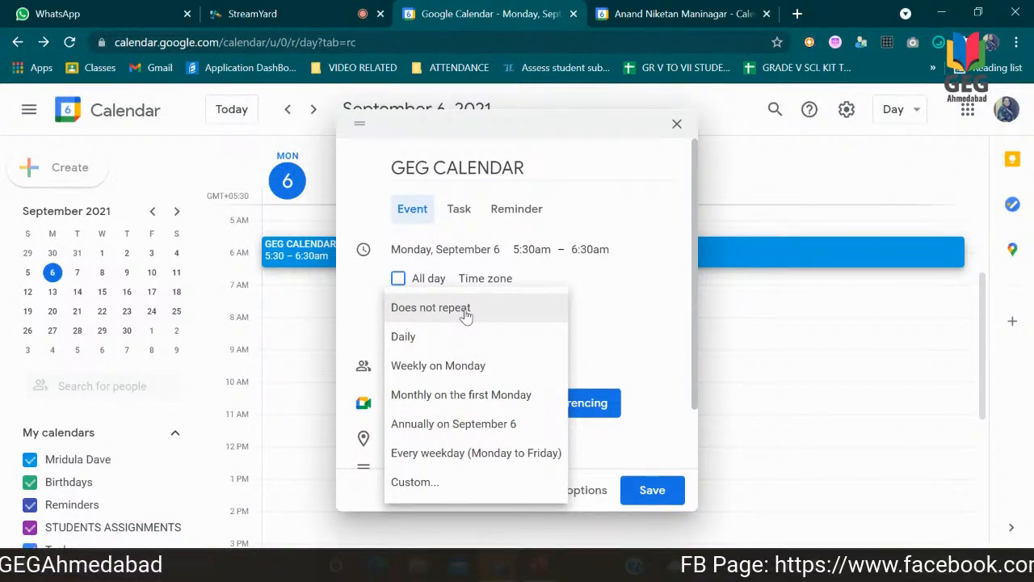
Step: Set the GEG CALENDAR event's start time to 5:15pm and make it repeat daily
{"action": "left_click", "coordinate": [540, 249]}
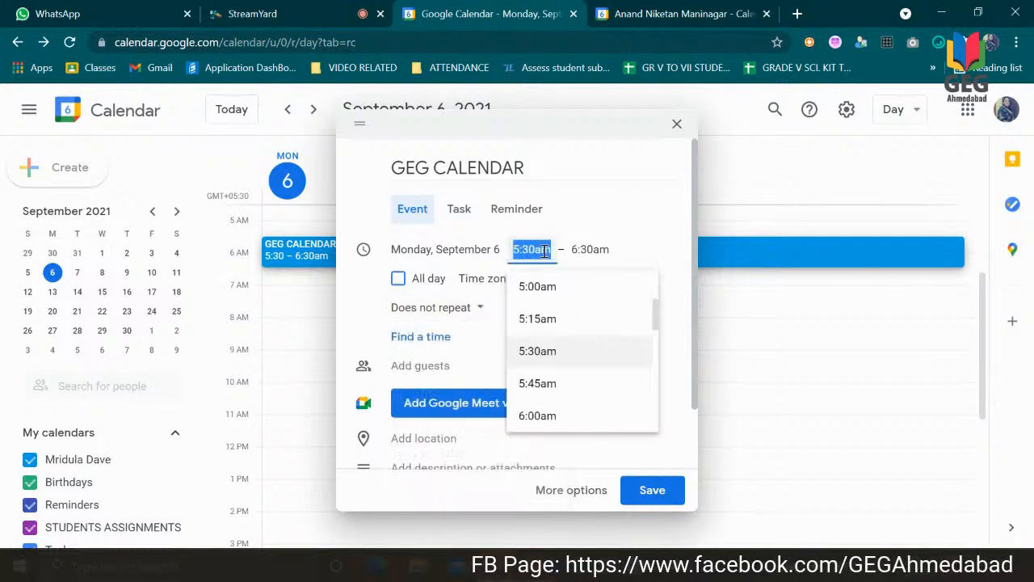
{"action": "left_click", "coordinate": [651, 327]}
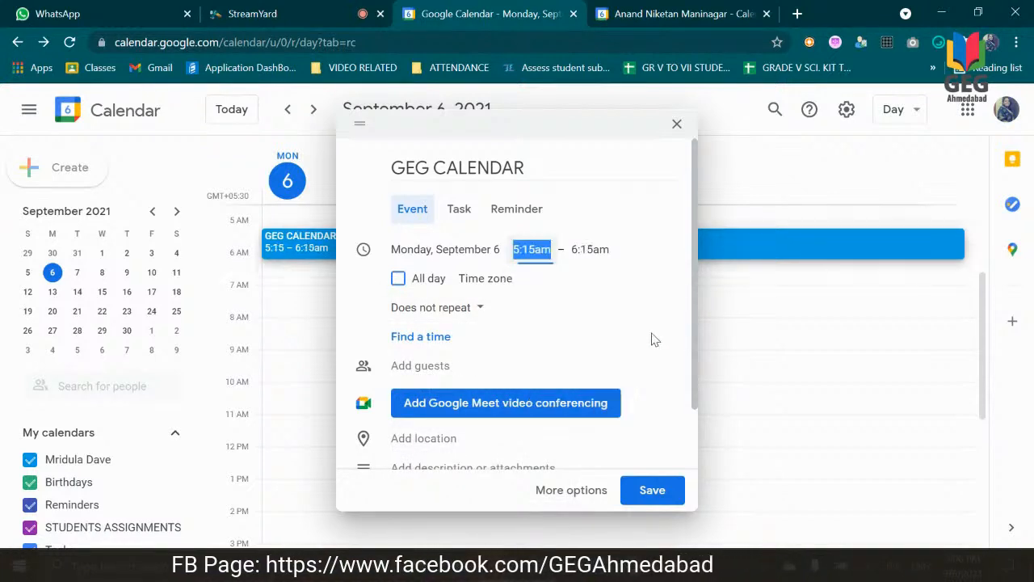
{"action": "left_click", "coordinate": [541, 251]}
{"action": "key", "text": "BackSpace"}
{"action": "type", "text": "P"}
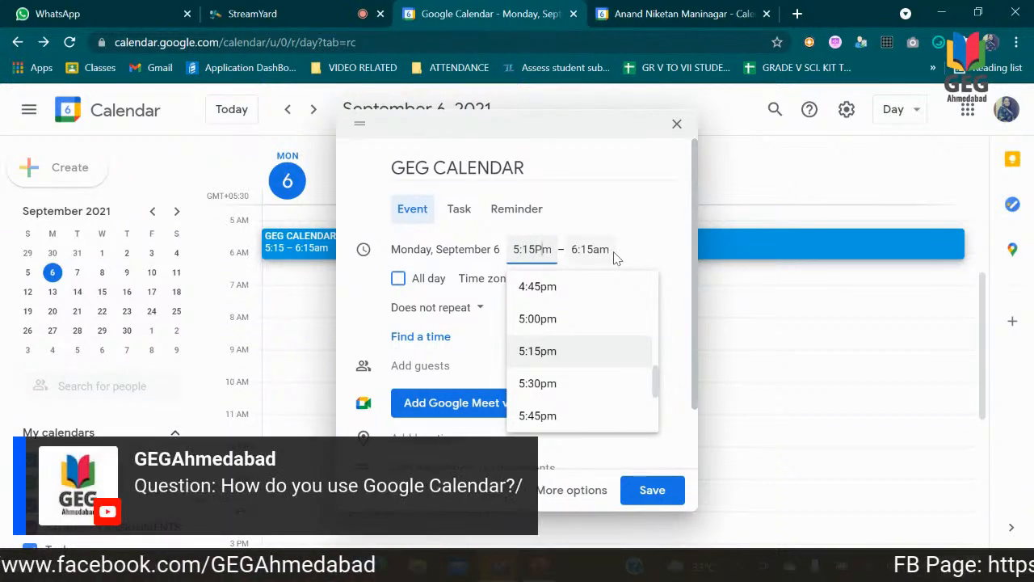
{"action": "left_click", "coordinate": [618, 260]}
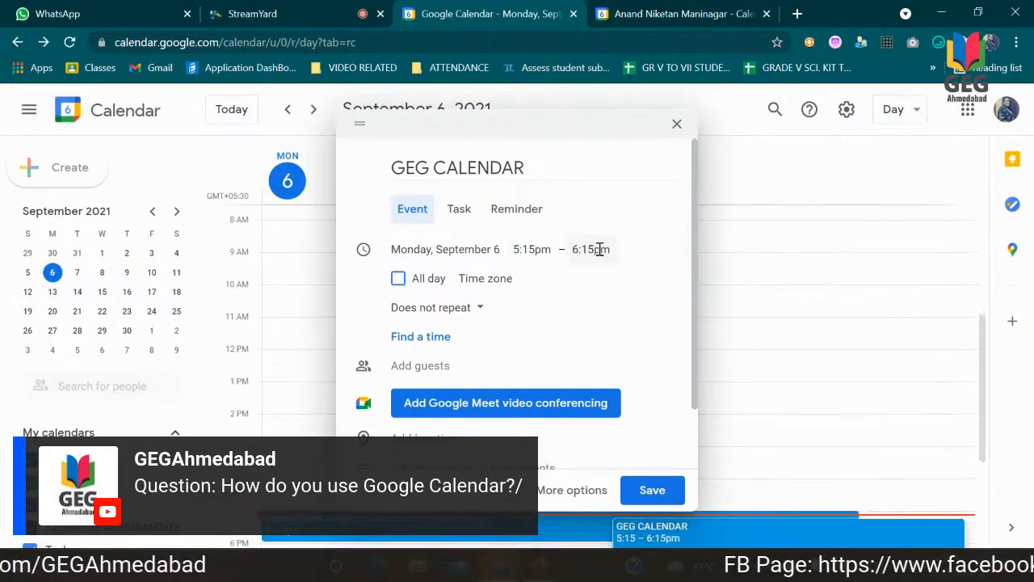
{"action": "left_click", "coordinate": [479, 309]}
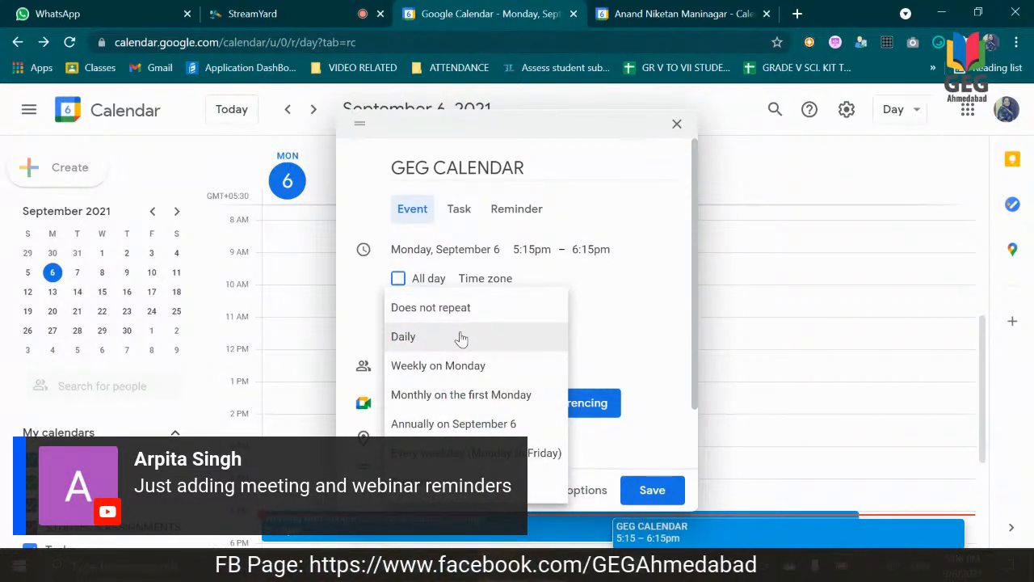
{"action": "left_click", "coordinate": [461, 337]}
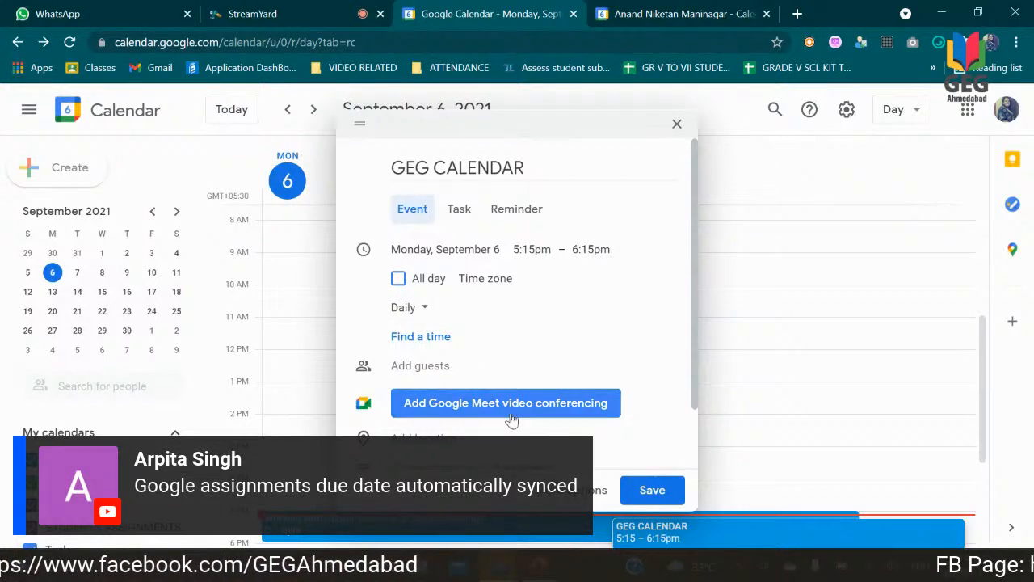
Step: Add a guest to the GEG CALENDAR event by picking the suggested contact for "V"
{"action": "left_click", "coordinate": [429, 365]}
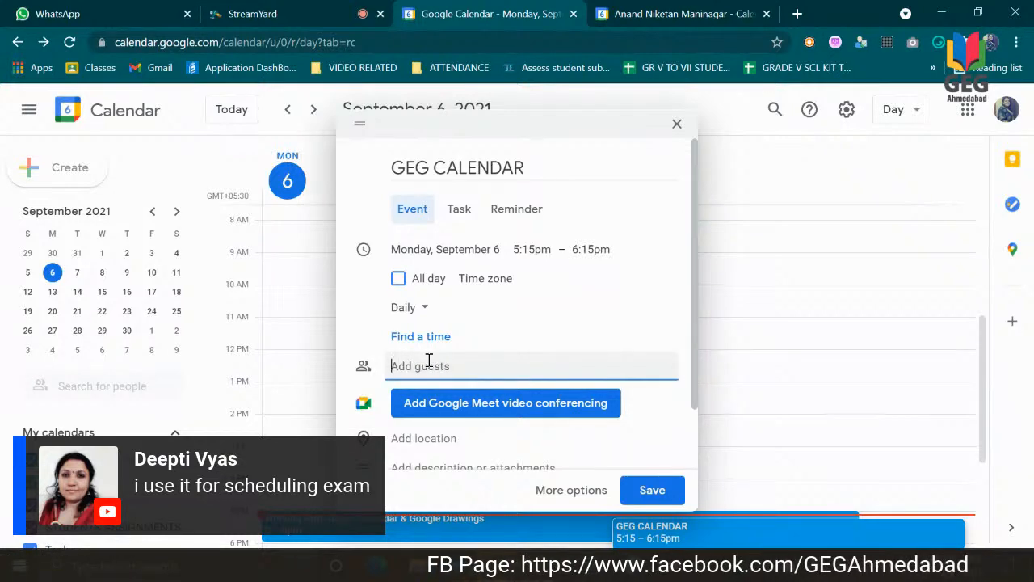
{"action": "type", "text": "V"}
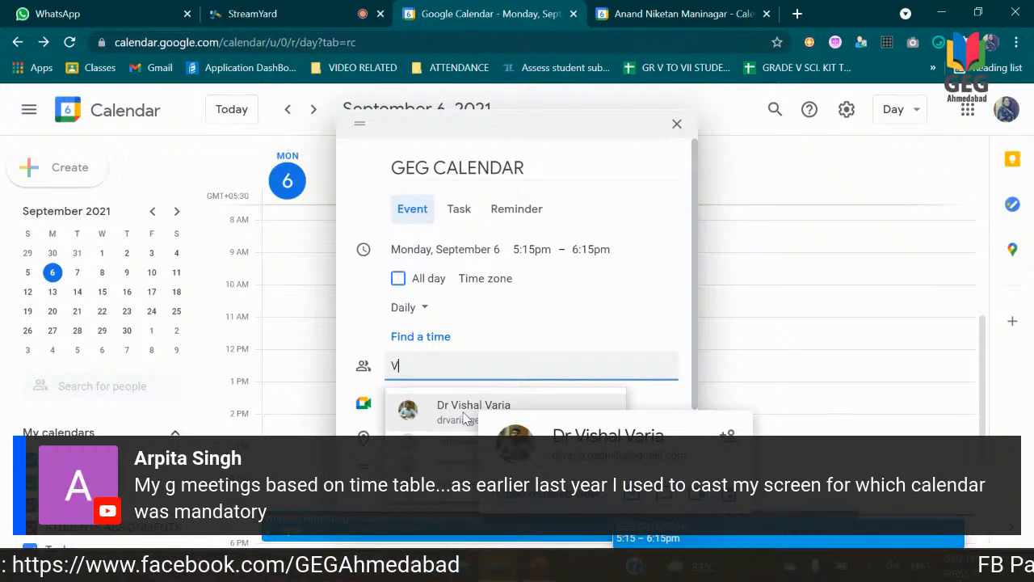
{"action": "left_click", "coordinate": [466, 418]}
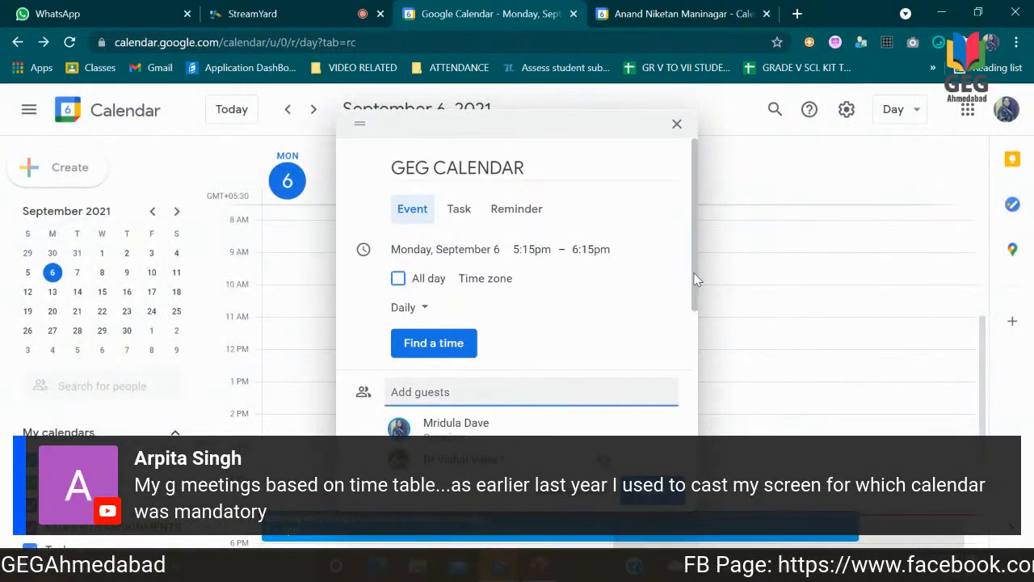
Step: Upload seed.jpg from the computer's Desktop folder as an attachment to the GEG CALENDAR event
{"action": "left_click_drag", "start_coordinate": [695, 291], "coordinate": [698, 379]}
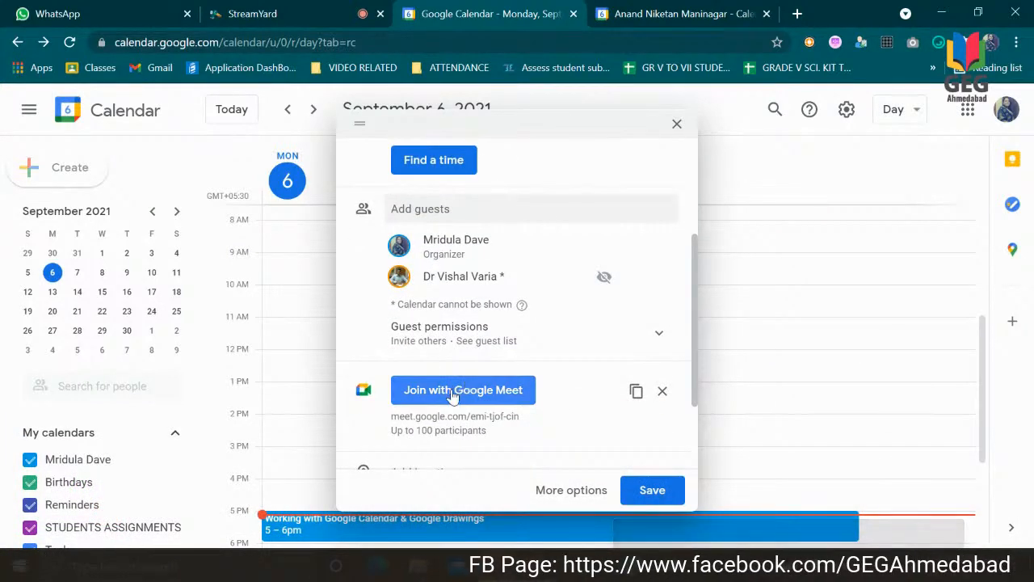
{"action": "left_click_drag", "start_coordinate": [695, 348], "coordinate": [688, 411]}
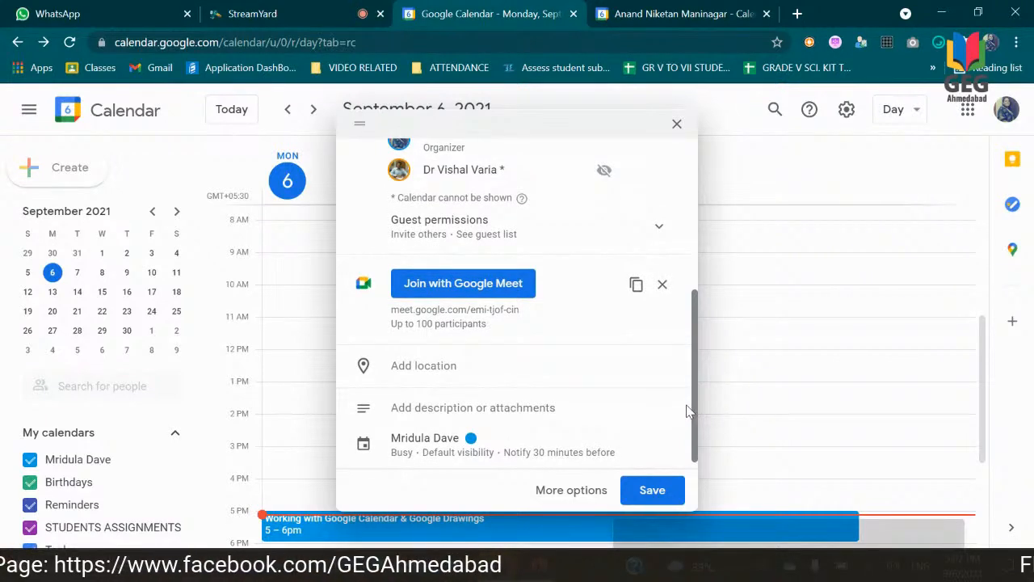
{"action": "left_click_drag", "start_coordinate": [689, 411], "coordinate": [686, 419]}
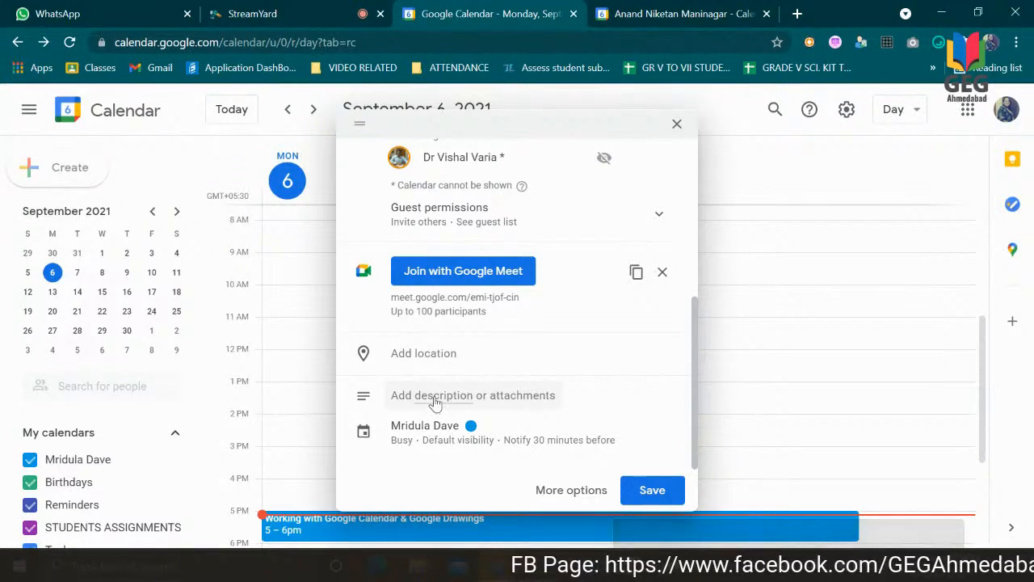
{"action": "left_click", "coordinate": [503, 395]}
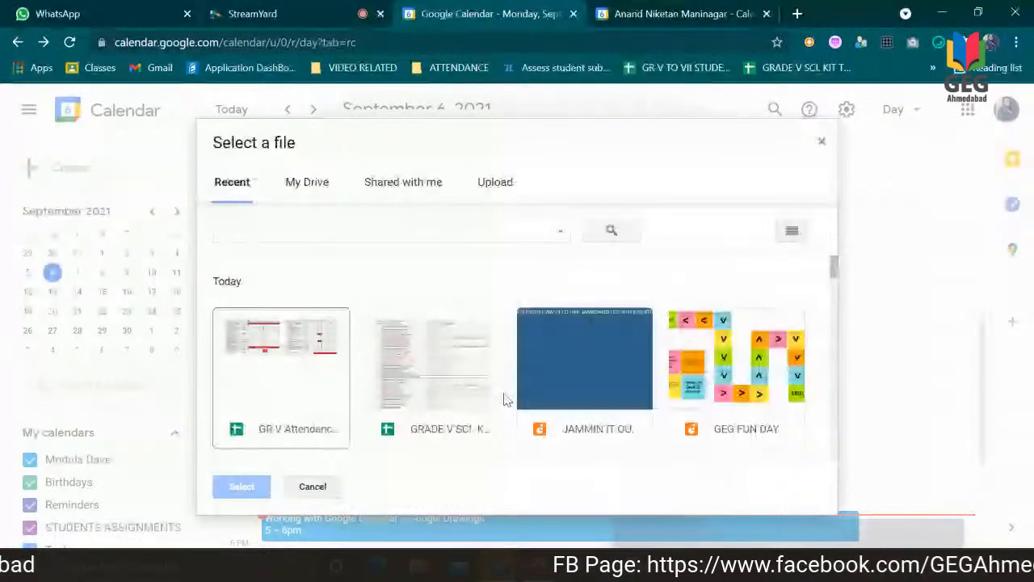
{"action": "left_click", "coordinate": [310, 189]}
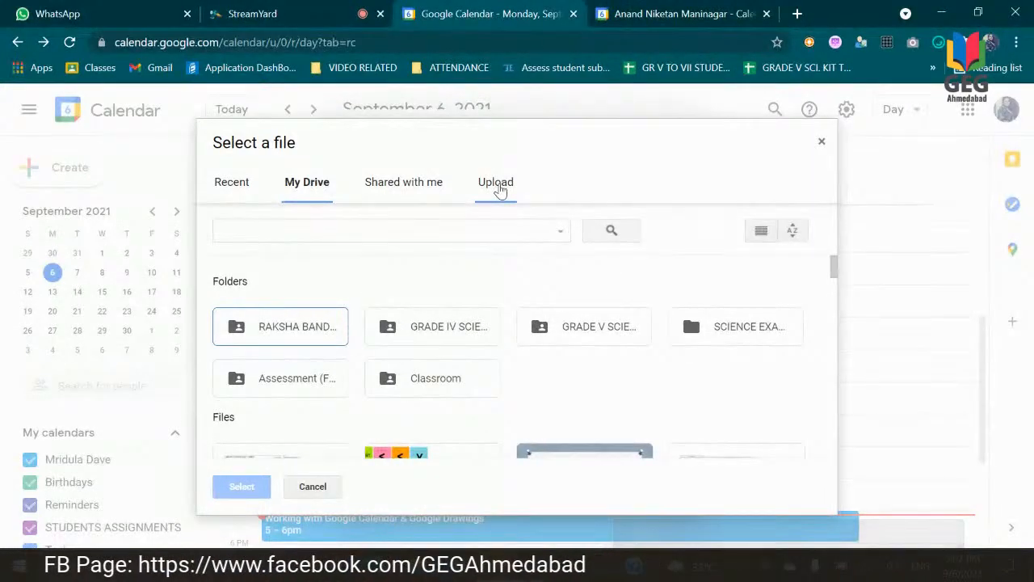
{"action": "left_click", "coordinate": [499, 186]}
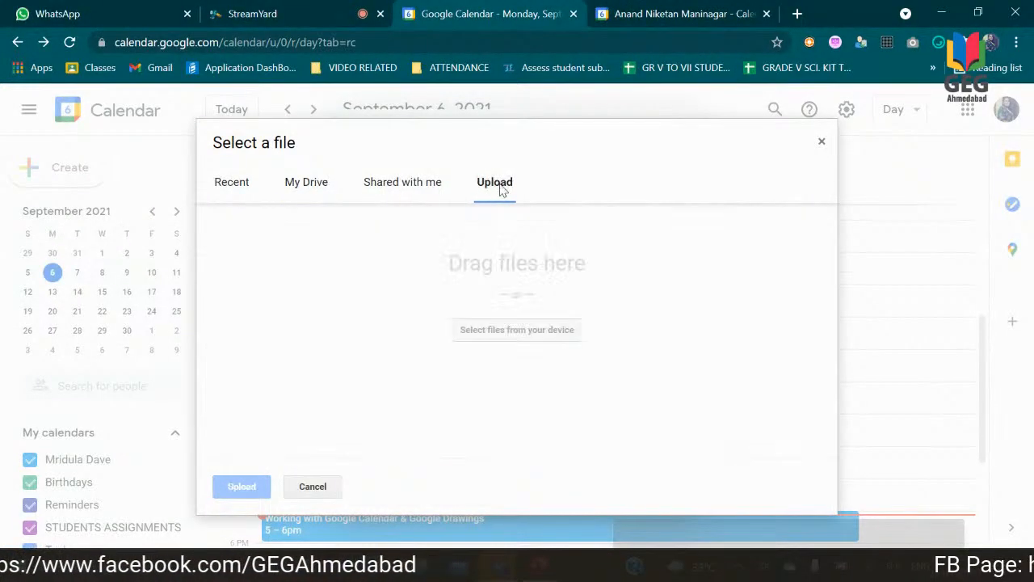
{"action": "left_click", "coordinate": [496, 331]}
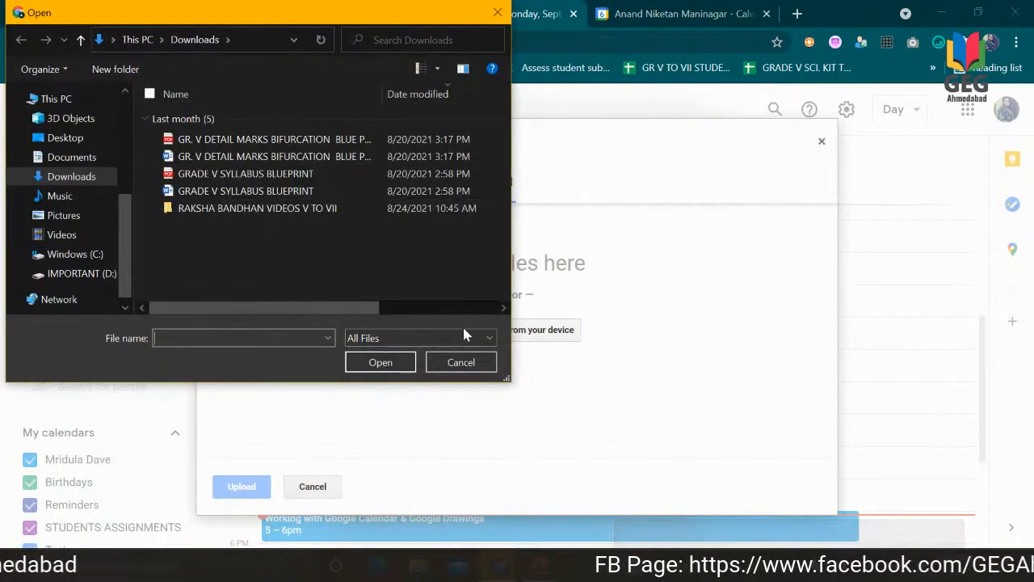
{"action": "left_click", "coordinate": [528, 337]}
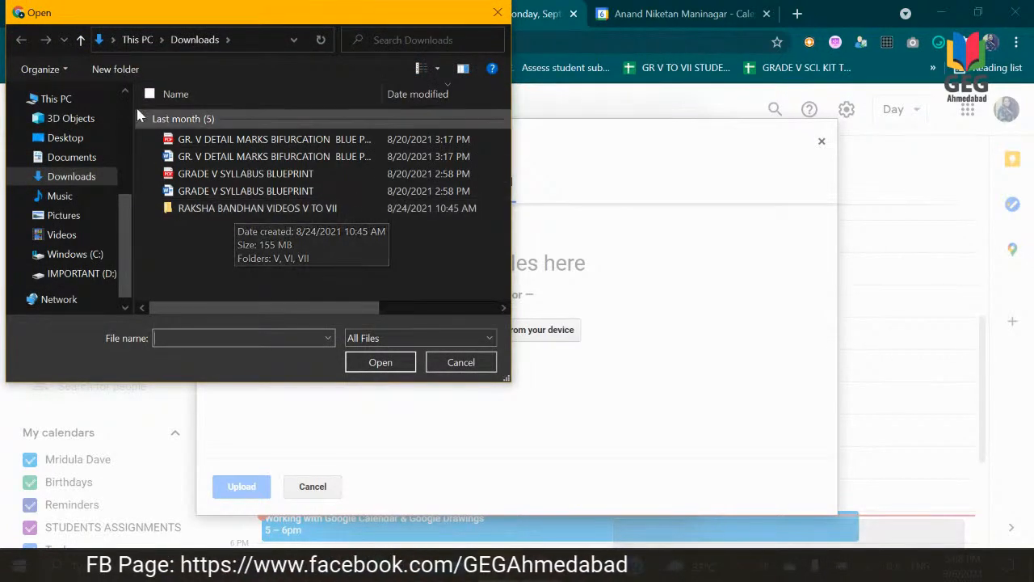
{"action": "left_click", "coordinate": [80, 137]}
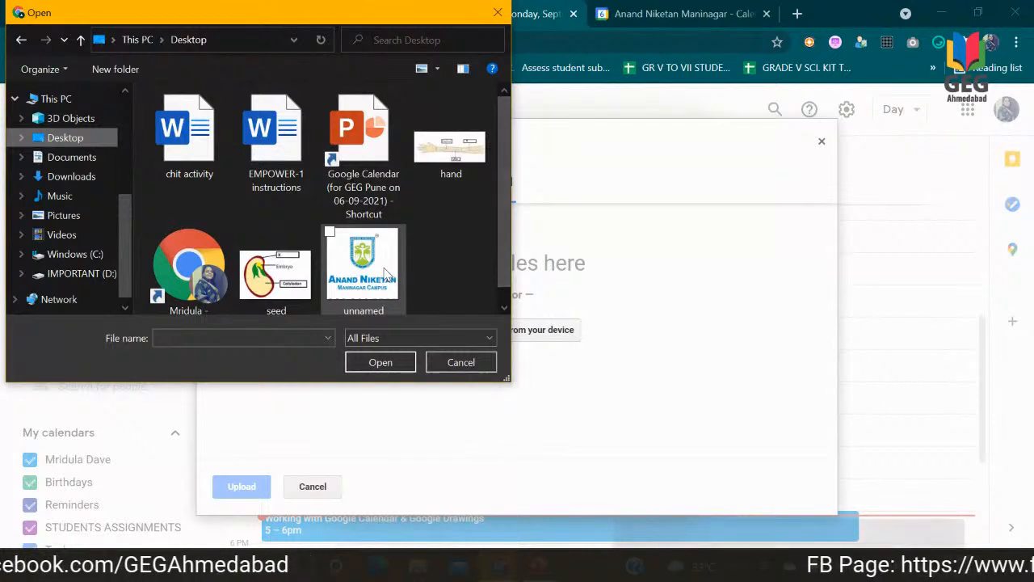
{"action": "double_click", "coordinate": [275, 275]}
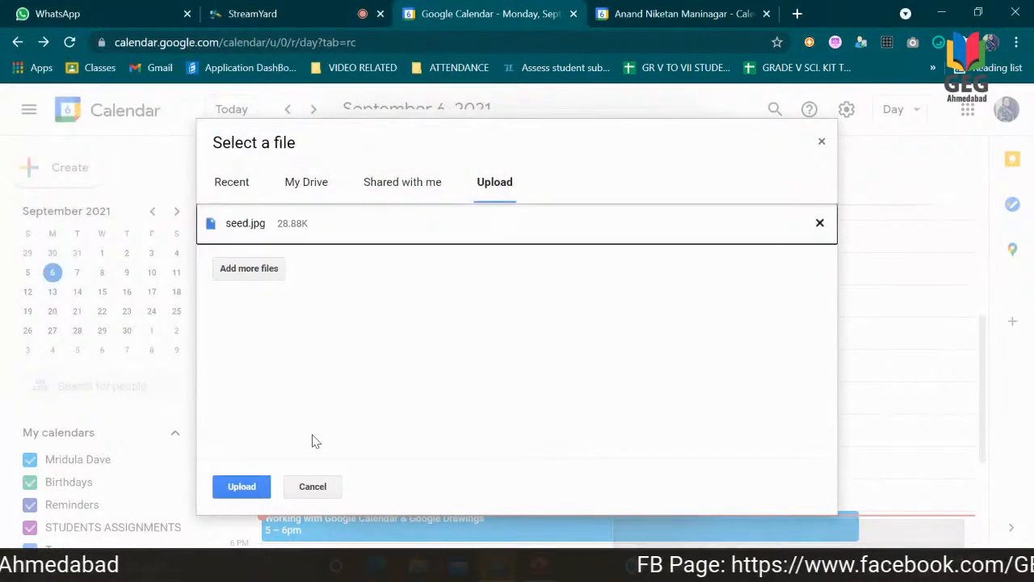
{"action": "left_click", "coordinate": [252, 487]}
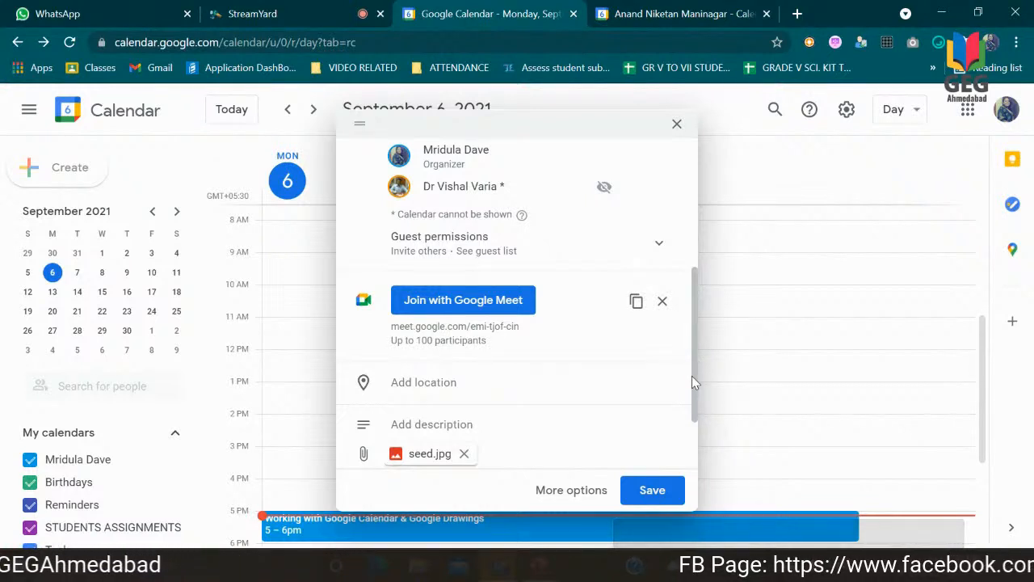
Step: Open the event's full editing options and check the available notification types without changing the type
{"action": "left_click_drag", "start_coordinate": [692, 376], "coordinate": [694, 403]}
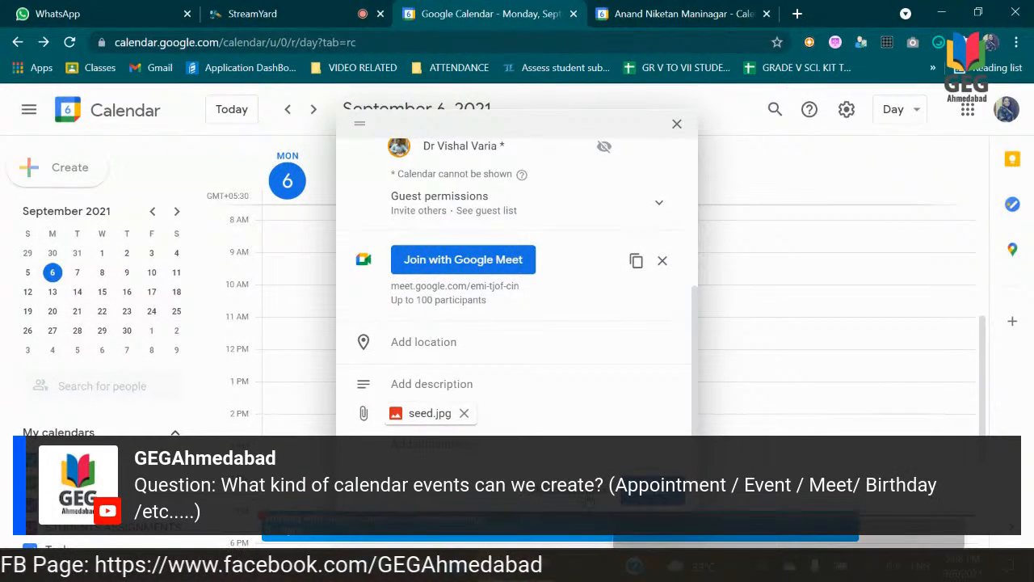
{"action": "left_click", "coordinate": [587, 500]}
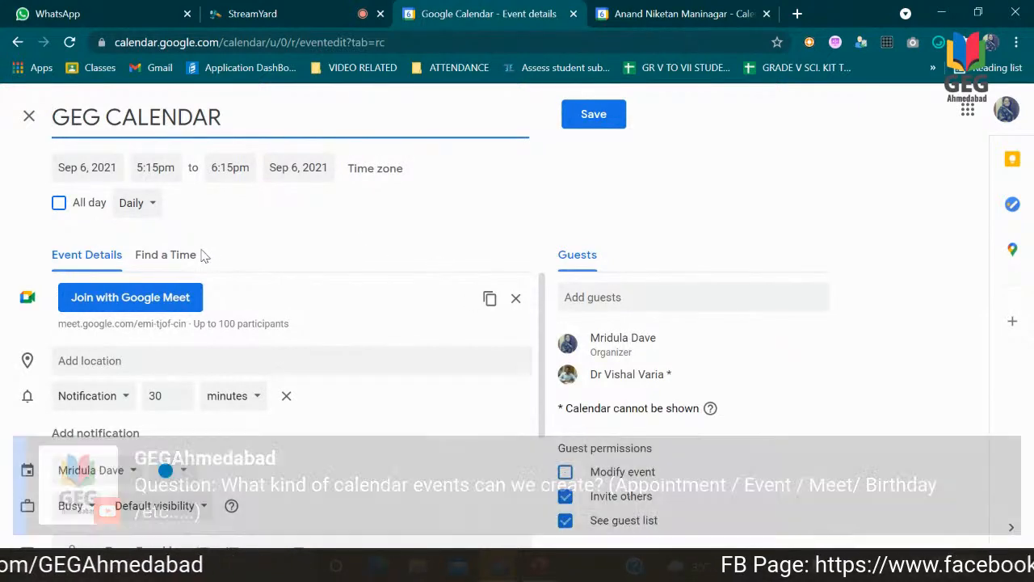
{"action": "left_click", "coordinate": [125, 396]}
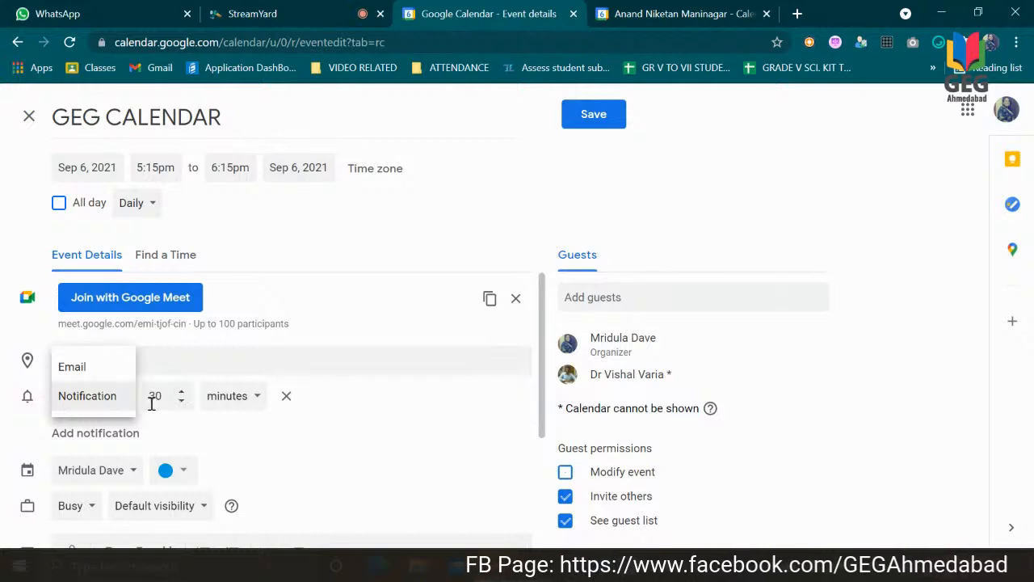
{"action": "left_click", "coordinate": [183, 413]}
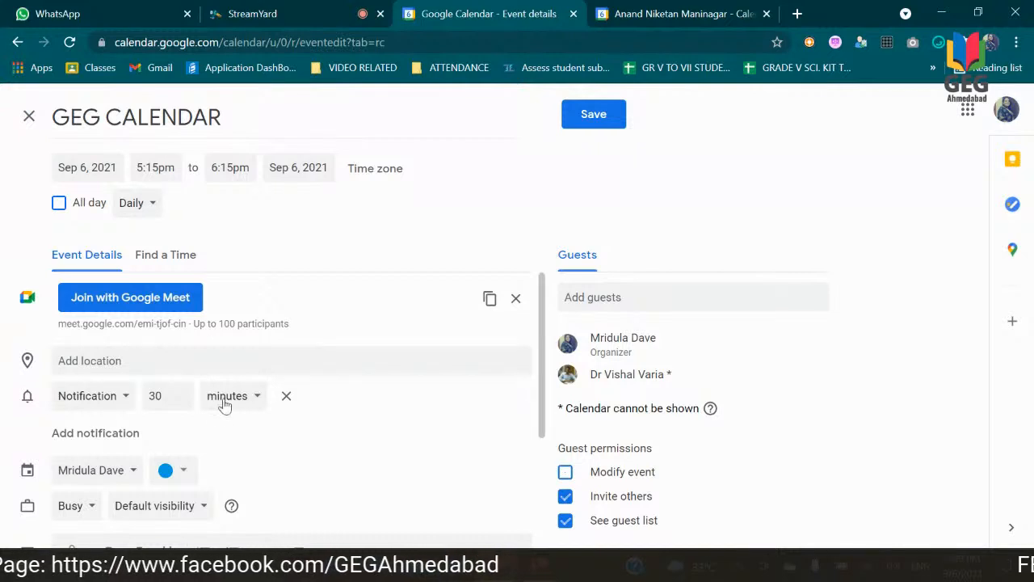
Step: Set the event's notification to 5 minutes before the start
{"action": "left_click", "coordinate": [182, 402]}
{"action": "left_click", "coordinate": [181, 401]}
{"action": "left_click", "coordinate": [182, 401]}
{"action": "left_click", "coordinate": [182, 402]}
{"action": "left_click", "coordinate": [182, 402]}
{"action": "left_click", "coordinate": [182, 402]}
{"action": "left_click", "coordinate": [182, 401]}
{"action": "left_click", "coordinate": [181, 402]}
{"action": "left_click", "coordinate": [181, 402]}
{"action": "key", "text": "BackSpace"}
{"action": "key", "text": "BackSpace"}
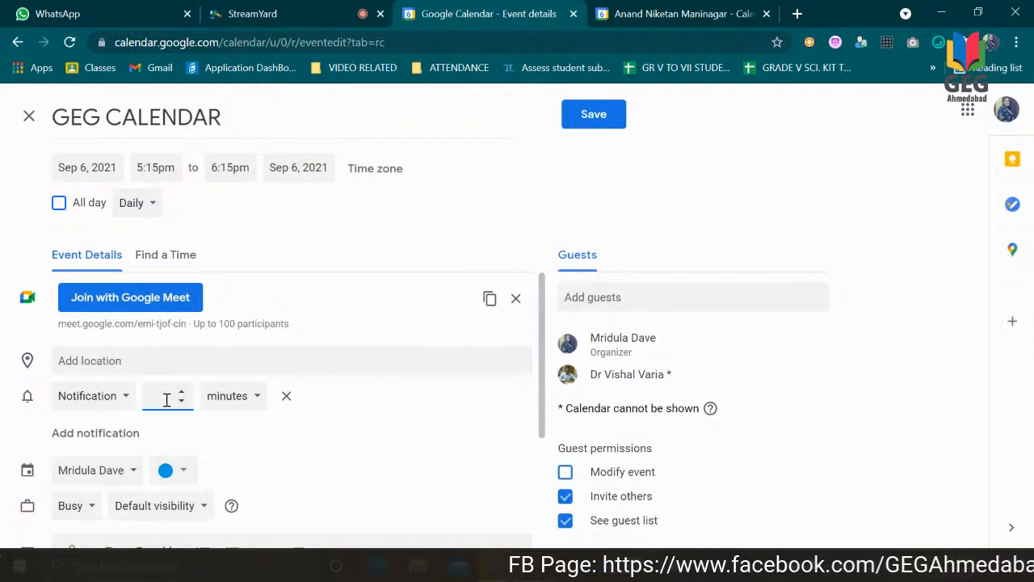
{"action": "type", "text": "5"}
{"action": "left_click", "coordinate": [365, 451]}
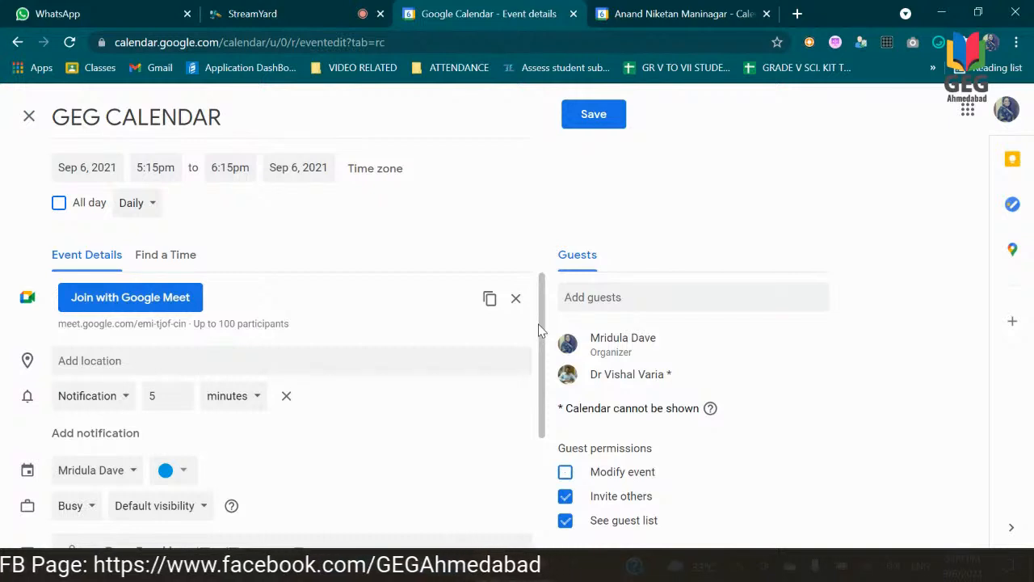
Step: Look over the description area of the event and set the event colour to Grape
{"action": "left_click_drag", "start_coordinate": [547, 365], "coordinate": [546, 473]}
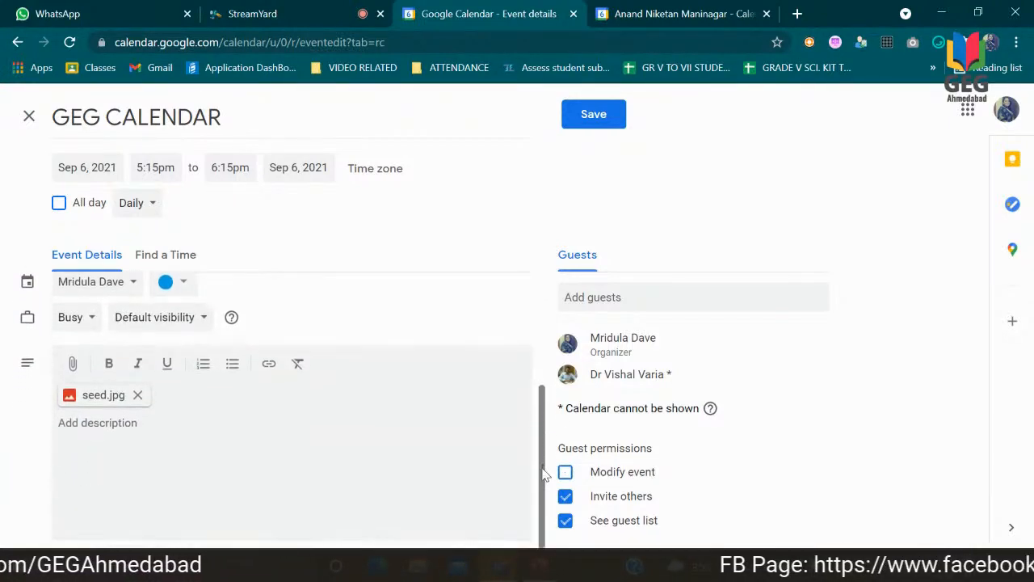
{"action": "left_click", "coordinate": [102, 424]}
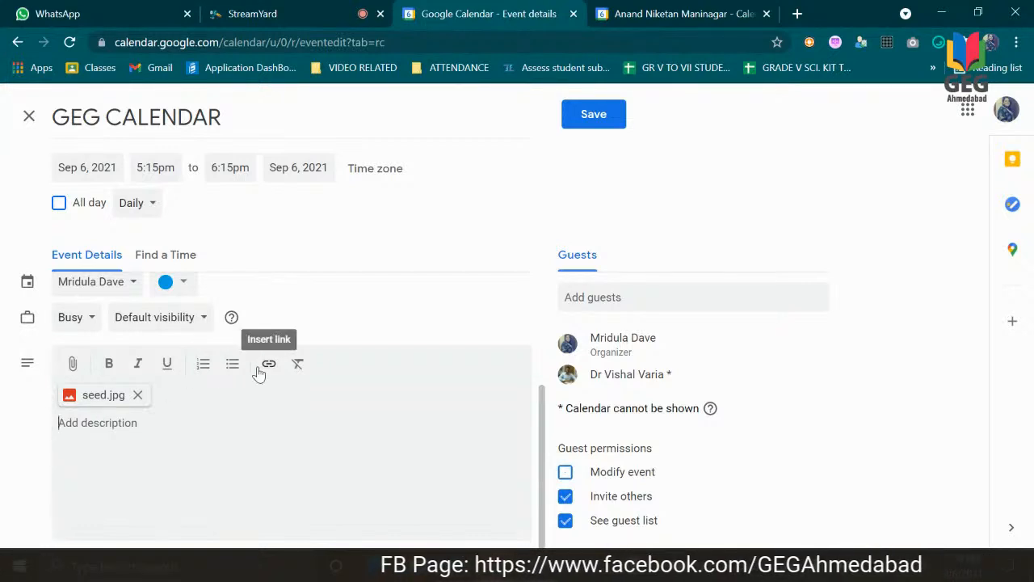
{"action": "left_click", "coordinate": [185, 282]}
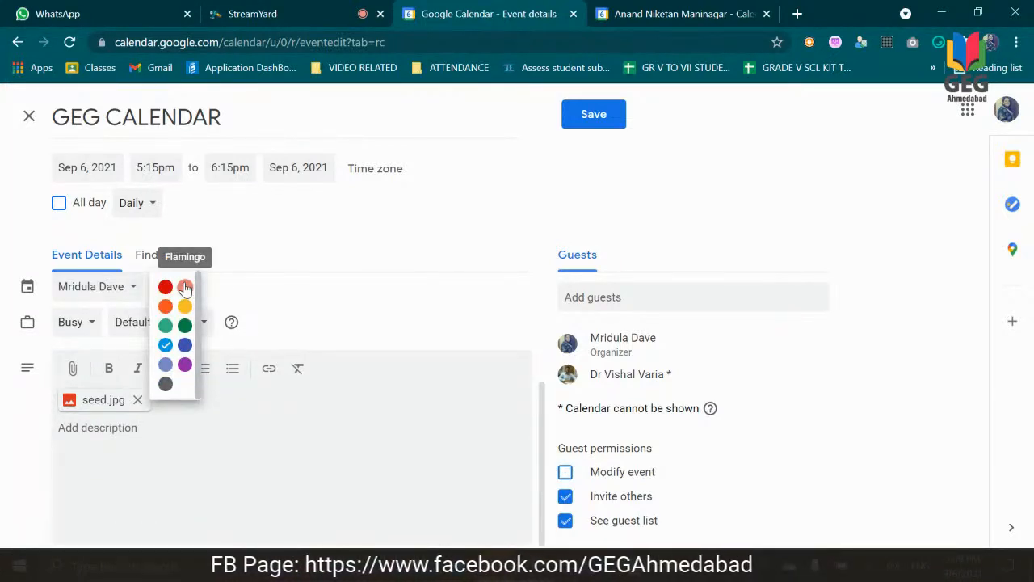
{"action": "left_click", "coordinate": [185, 366]}
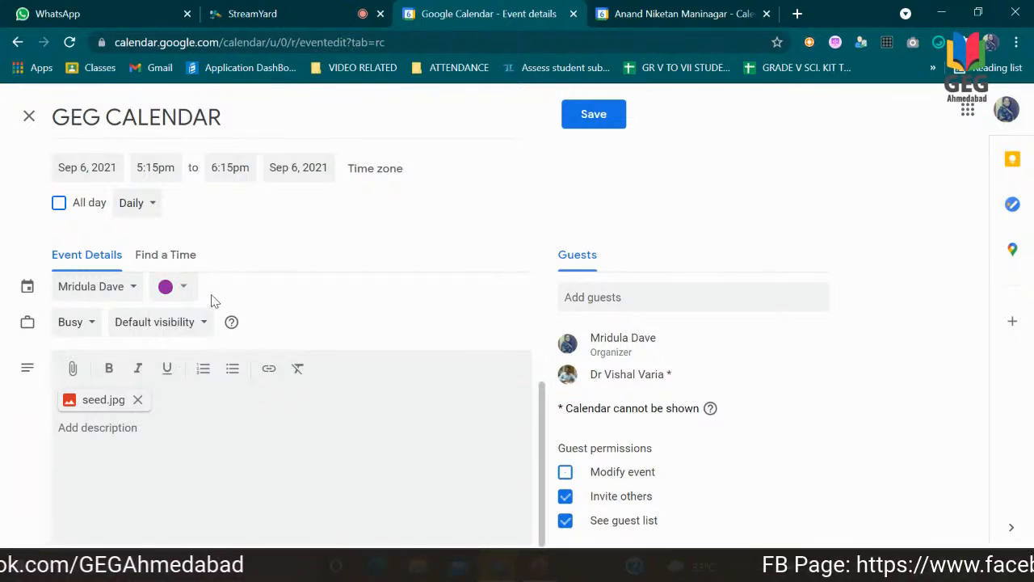
Step: Save the GEG CALENDAR event without sending invitation emails to the guests
{"action": "scroll", "coordinate": [542, 409], "scroll_direction": "down", "scroll_amount": 1}
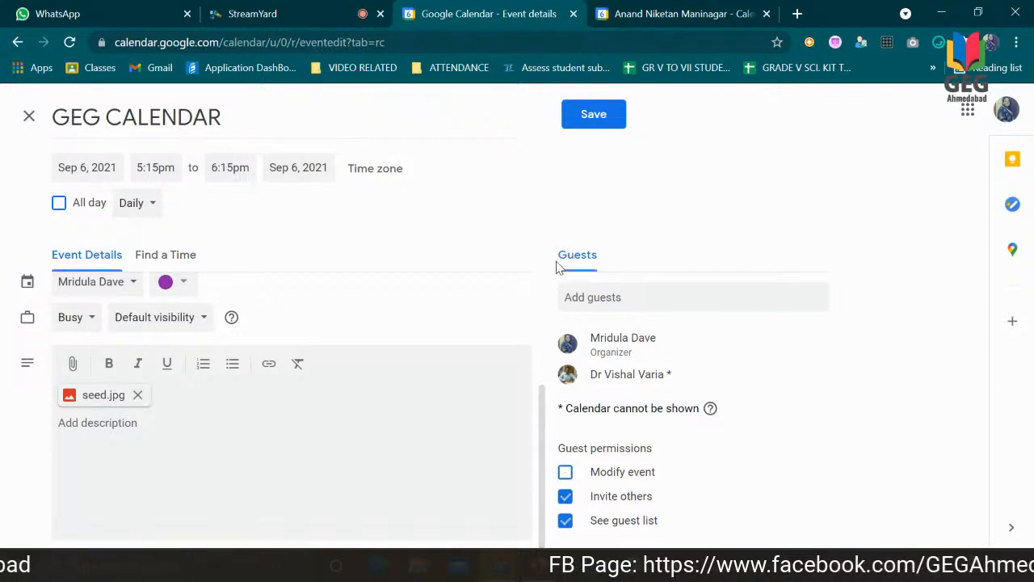
{"action": "left_click", "coordinate": [608, 119]}
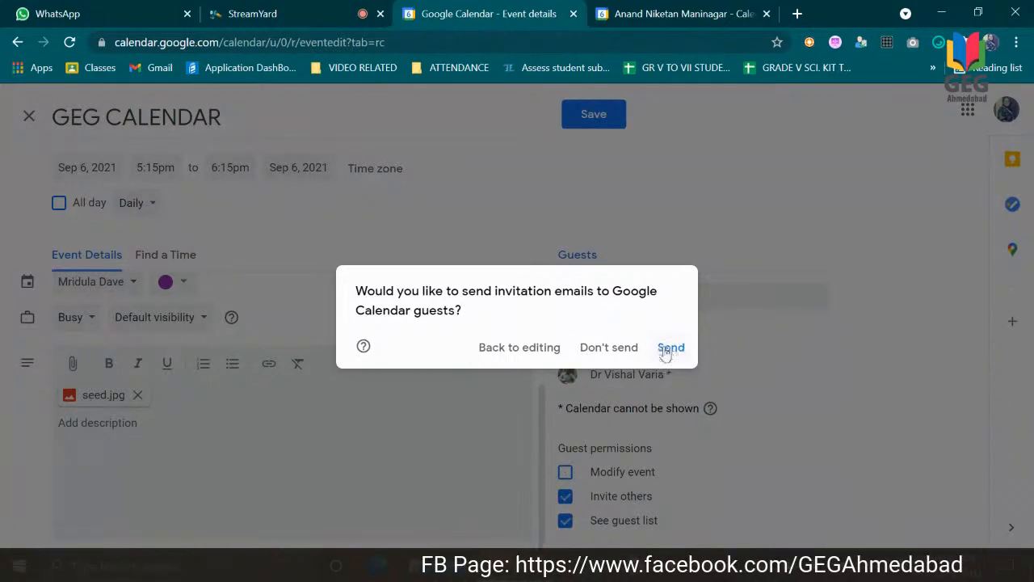
{"action": "left_click", "coordinate": [636, 351]}
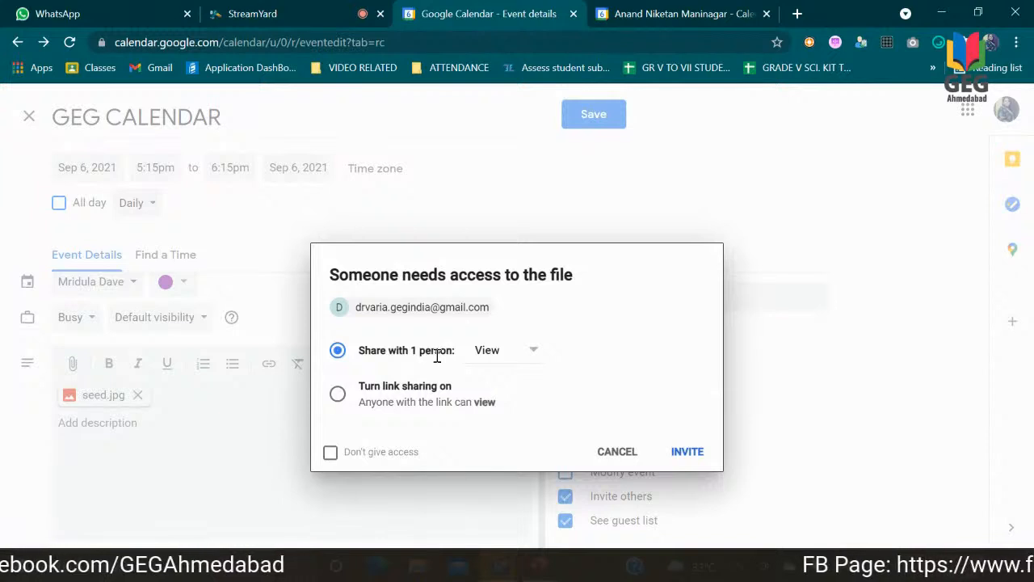
Step: Check the file access levels and link sharing option, and share the attachment with the one guest with View access
{"action": "left_click", "coordinate": [536, 353]}
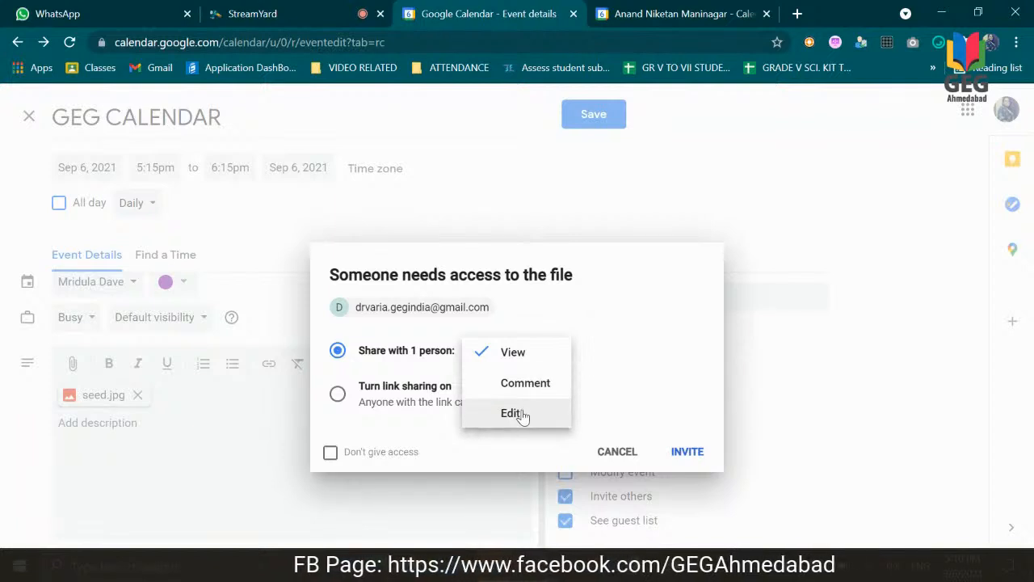
{"action": "left_click", "coordinate": [600, 381]}
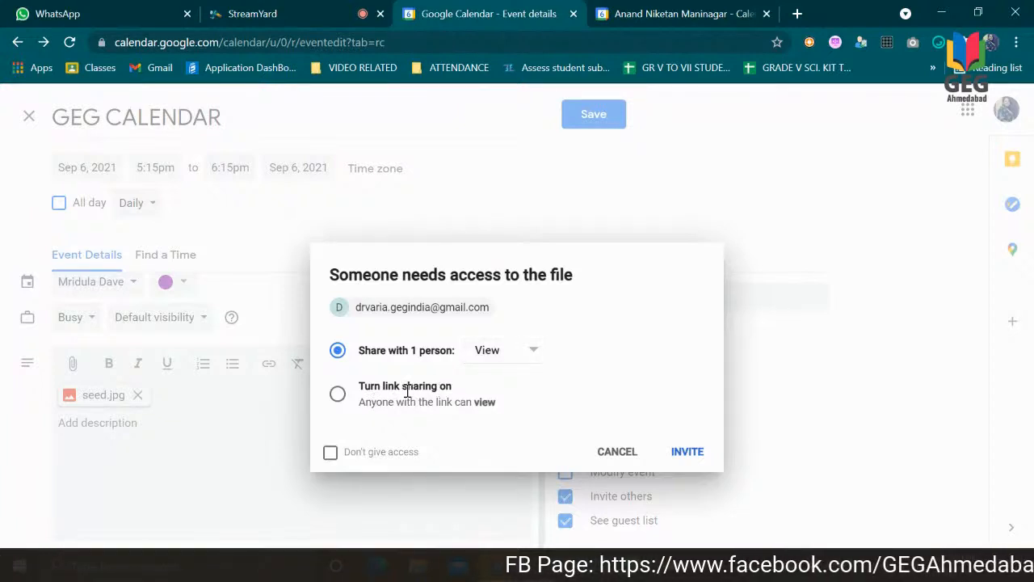
{"action": "left_click", "coordinate": [338, 395]}
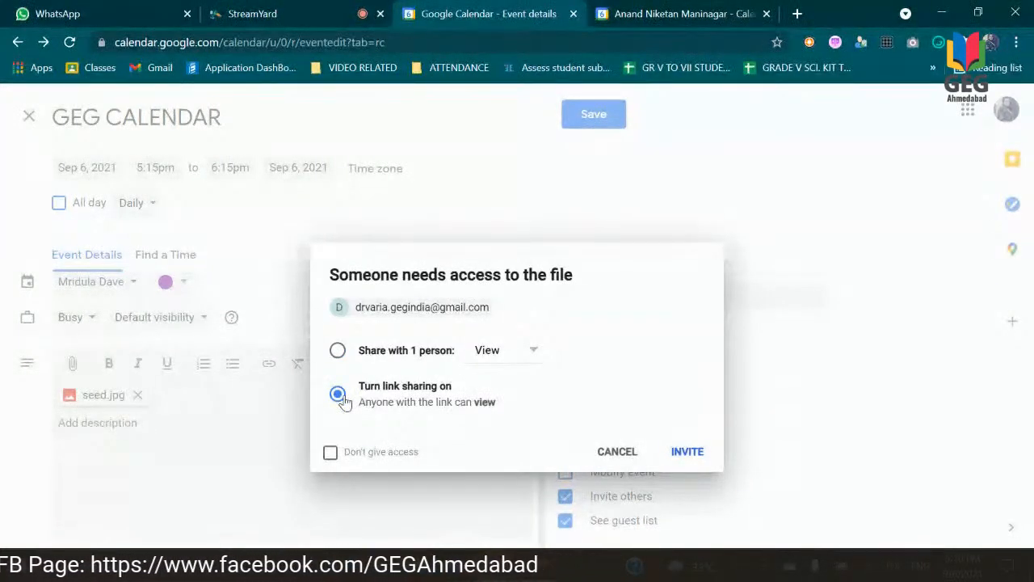
{"action": "left_click", "coordinate": [339, 353]}
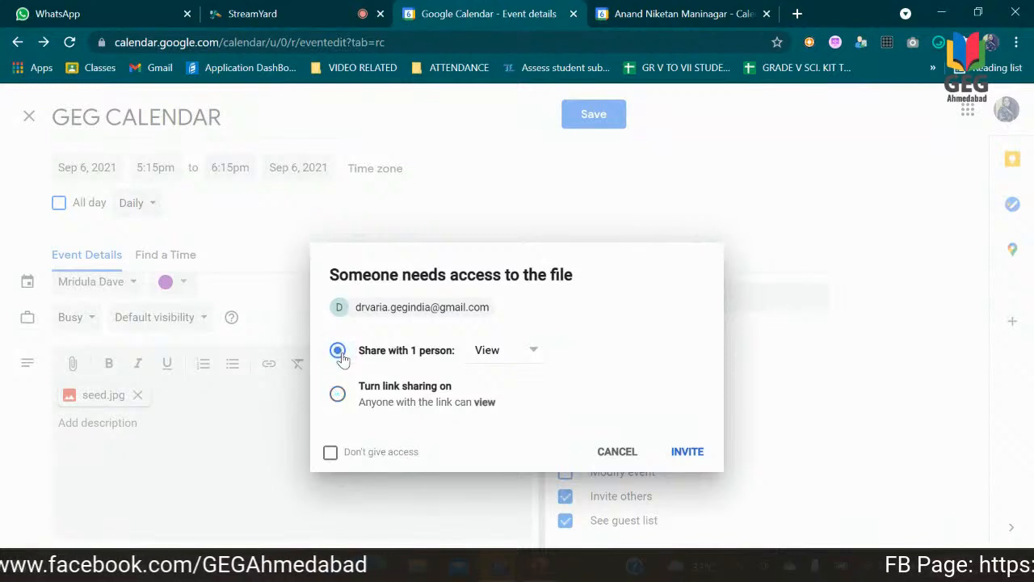
{"action": "left_click", "coordinate": [686, 458]}
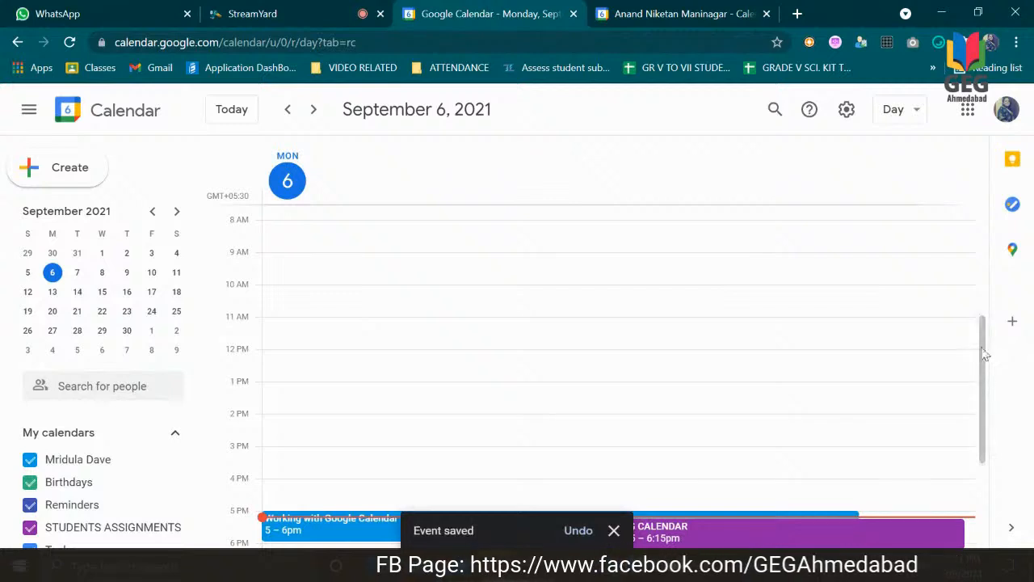
Step: Switch to the Google Calendar presentation in PowerPoint, review the topic list on slide 2, and return to Google Calendar
{"action": "scroll", "coordinate": [831, 420], "scroll_direction": "down", "scroll_amount": 3}
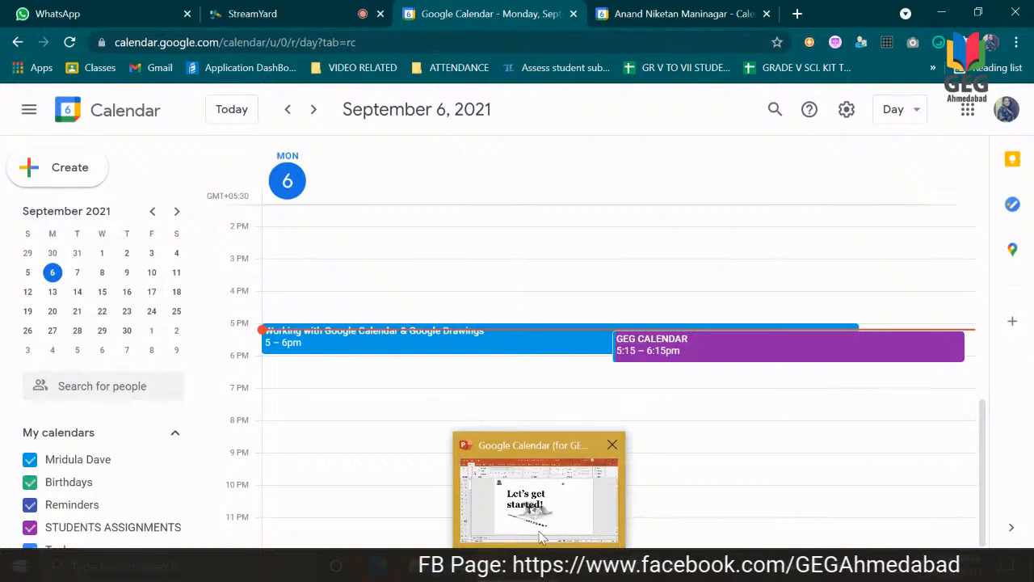
{"action": "left_click", "coordinate": [539, 493]}
{"action": "left_click", "coordinate": [42, 173]}
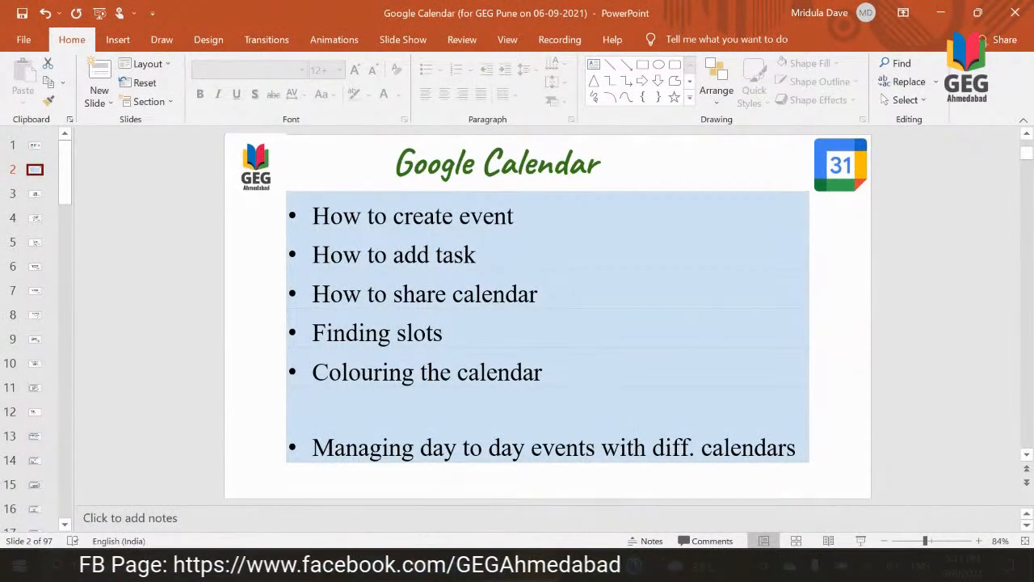
{"action": "left_click", "coordinate": [420, 485]}
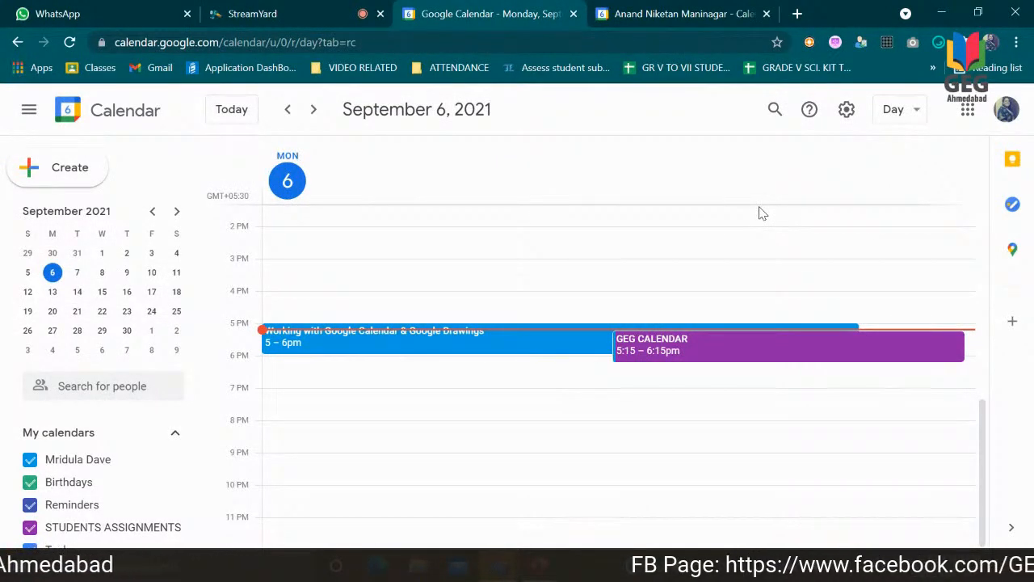
Step: Look at the My Tasks list, close it, and start a new task titled WORKSHEET -1 on September 6, 2021
{"action": "left_click", "coordinate": [1015, 207]}
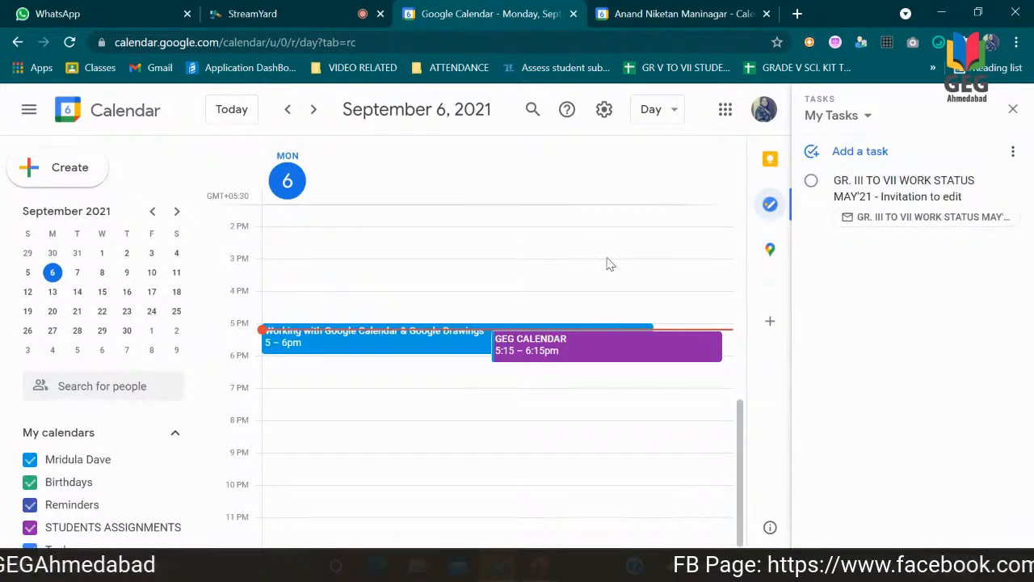
{"action": "left_click", "coordinate": [1013, 110]}
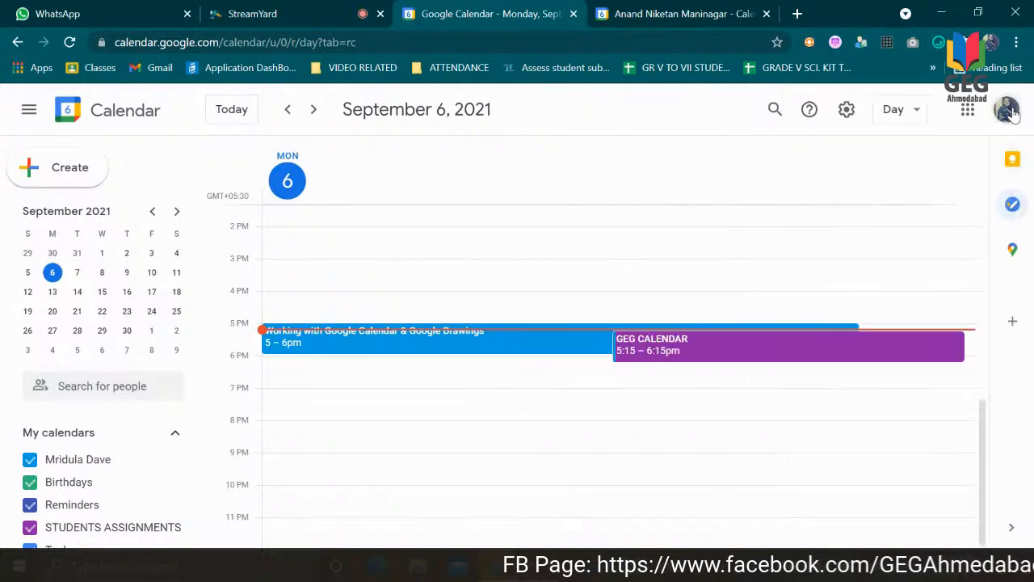
{"action": "left_click", "coordinate": [508, 277]}
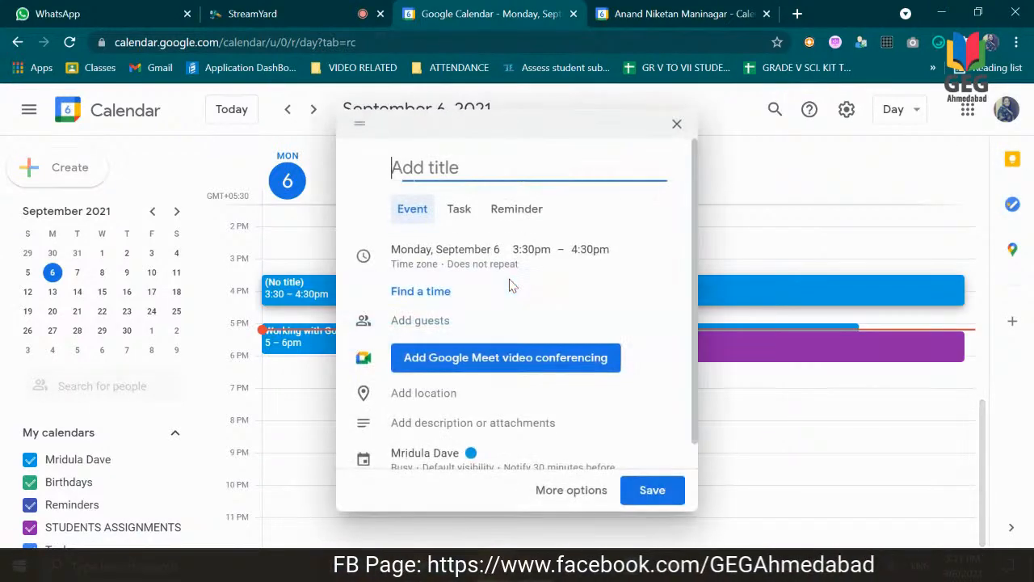
{"action": "left_click", "coordinate": [457, 214]}
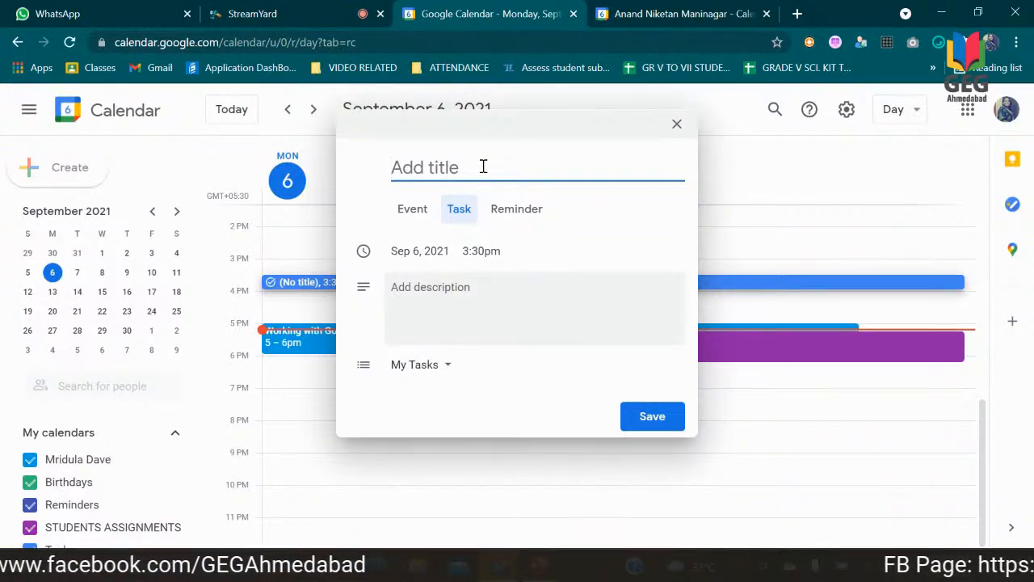
{"action": "type", "text": "WORKSHEET"}
{"action": "key", "text": "BackSpace"}
{"action": "key", "text": "BackSpace"}
{"action": "type", "text": "ET"}
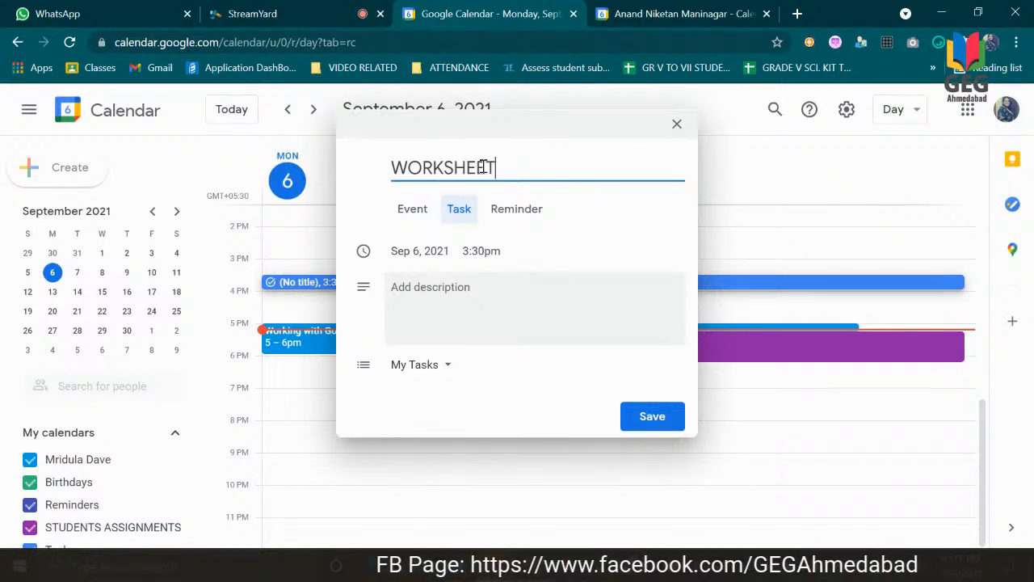
{"action": "type", "text": " -1"}
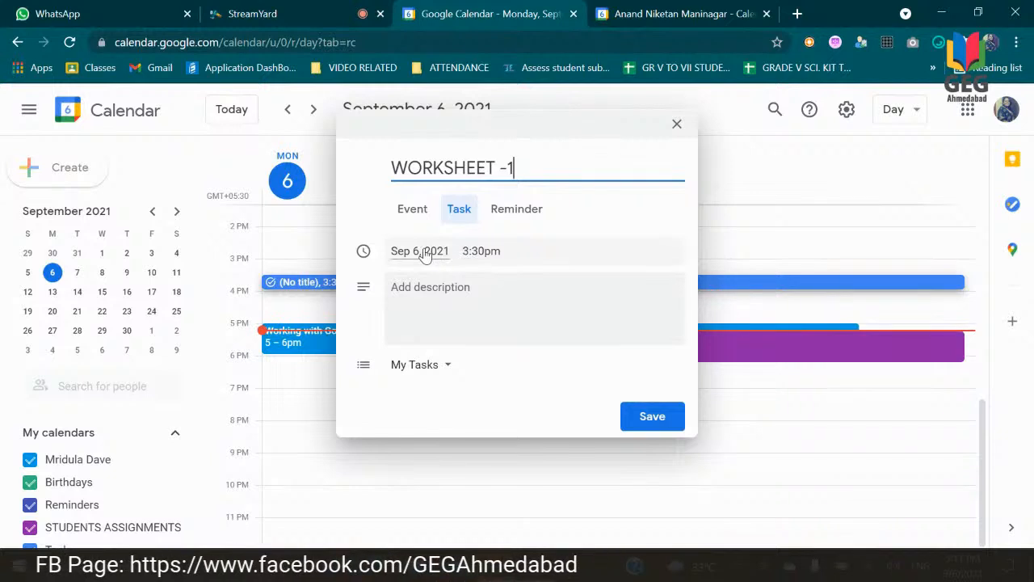
Step: Set the time of the WORKSHEET -1 task to 5:15pm
{"action": "left_click", "coordinate": [471, 251]}
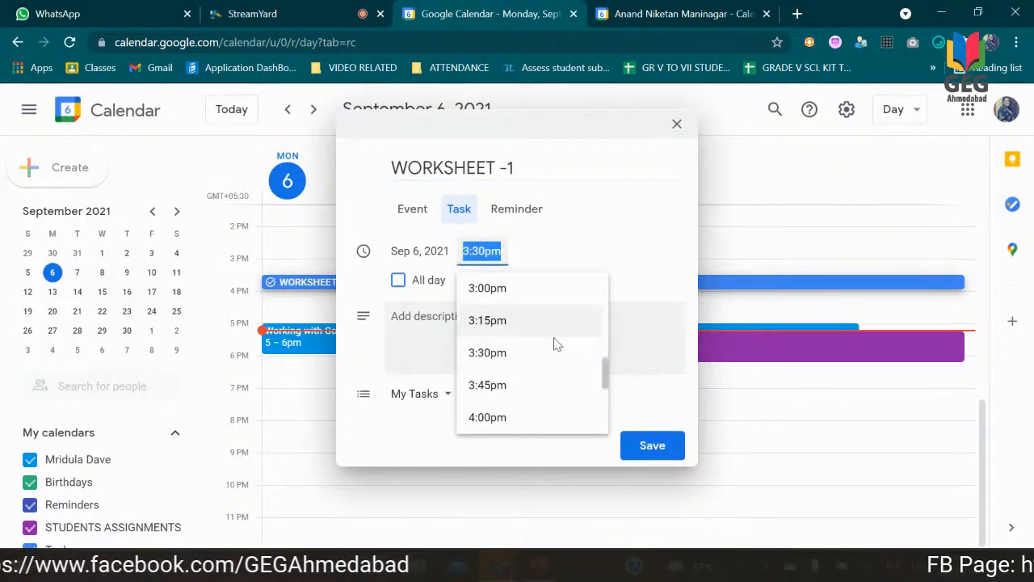
{"action": "left_click_drag", "start_coordinate": [605, 369], "coordinate": [609, 380]}
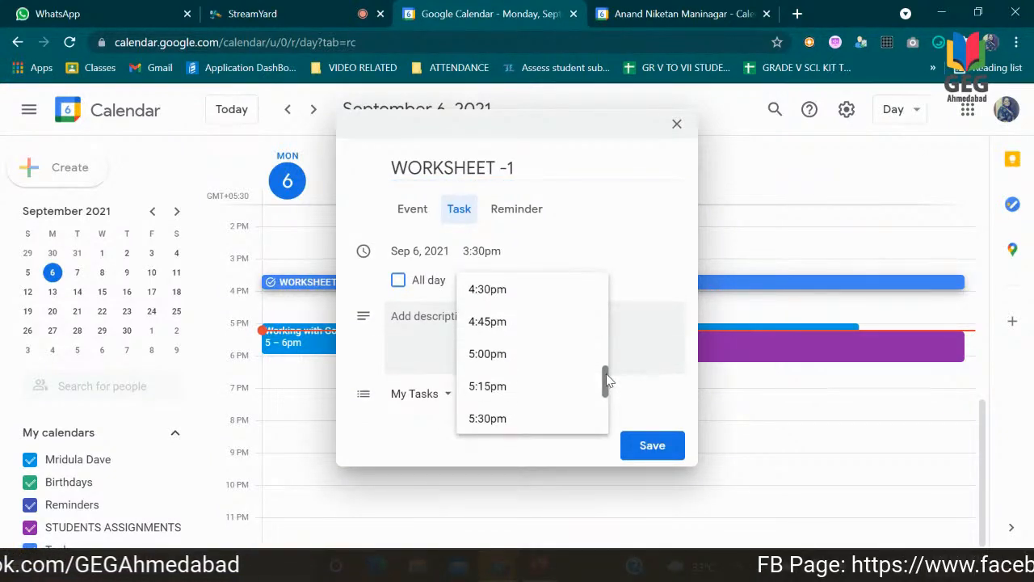
{"action": "left_click", "coordinate": [508, 387]}
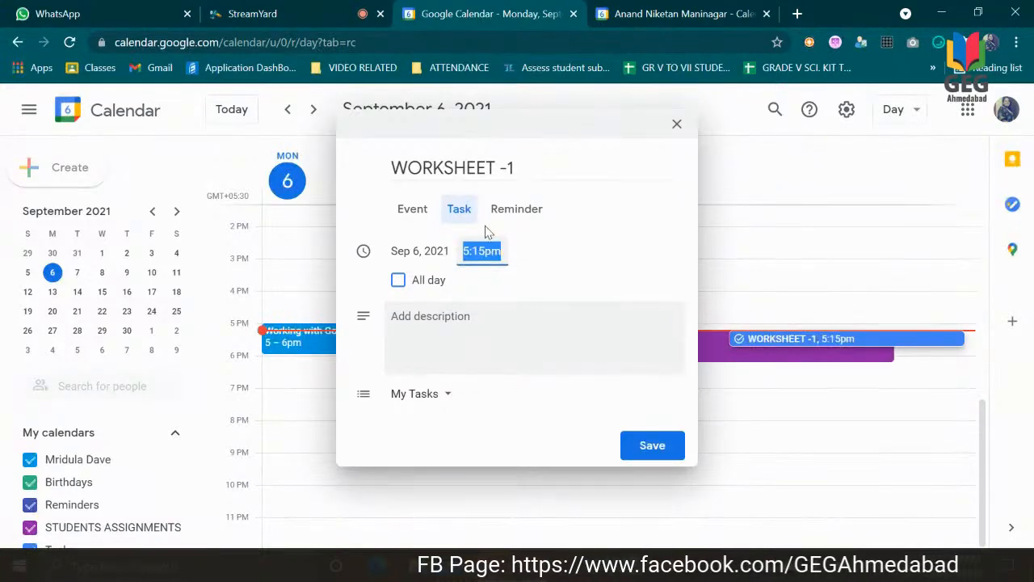
Step: Add the description SCIENCE WORKSHEET to the task and save it in the My Tasks list
{"action": "left_click", "coordinate": [423, 324]}
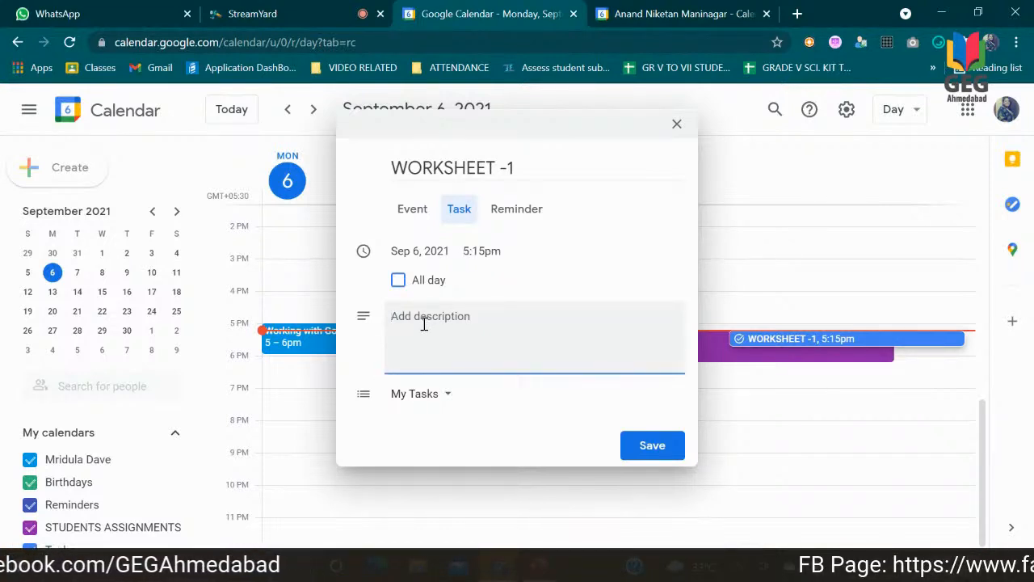
{"action": "type", "text": "SCIENCE WORKSHETT"}
{"action": "key", "text": "BackSpace"}
{"action": "type", "text": "ET"}
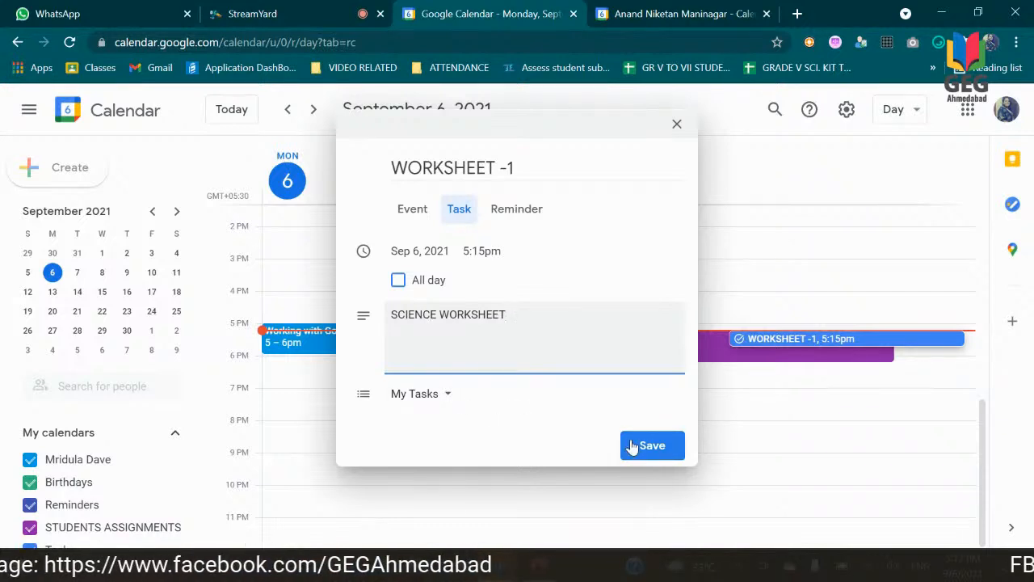
{"action": "left_click", "coordinate": [440, 397]}
{"action": "left_click", "coordinate": [653, 445]}
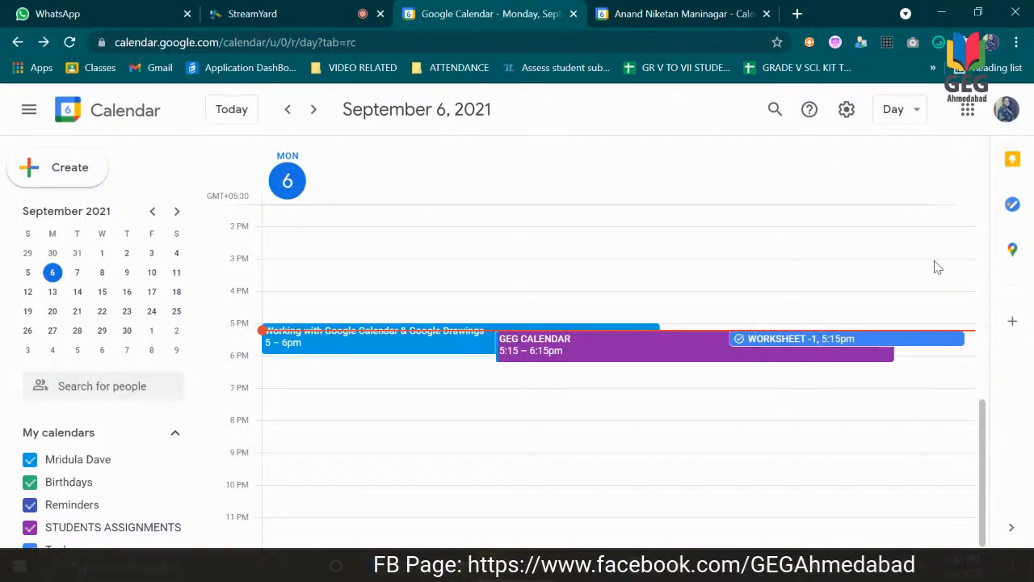
Step: Show the task list beside the calendar, mark the WORKSHEET -1 task as completed, and expand the completed tasks
{"action": "left_click", "coordinate": [1013, 203]}
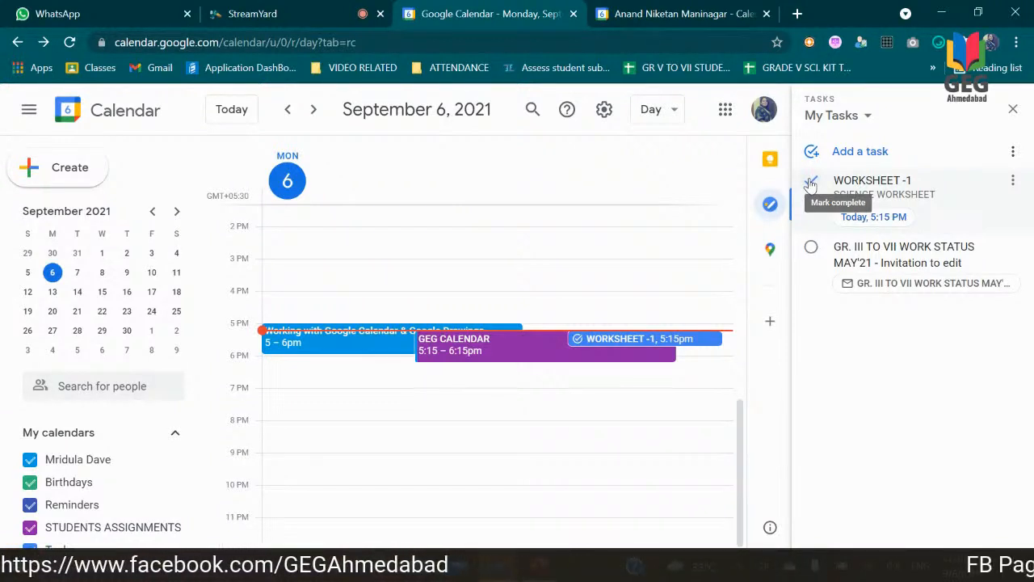
{"action": "left_click", "coordinate": [651, 344]}
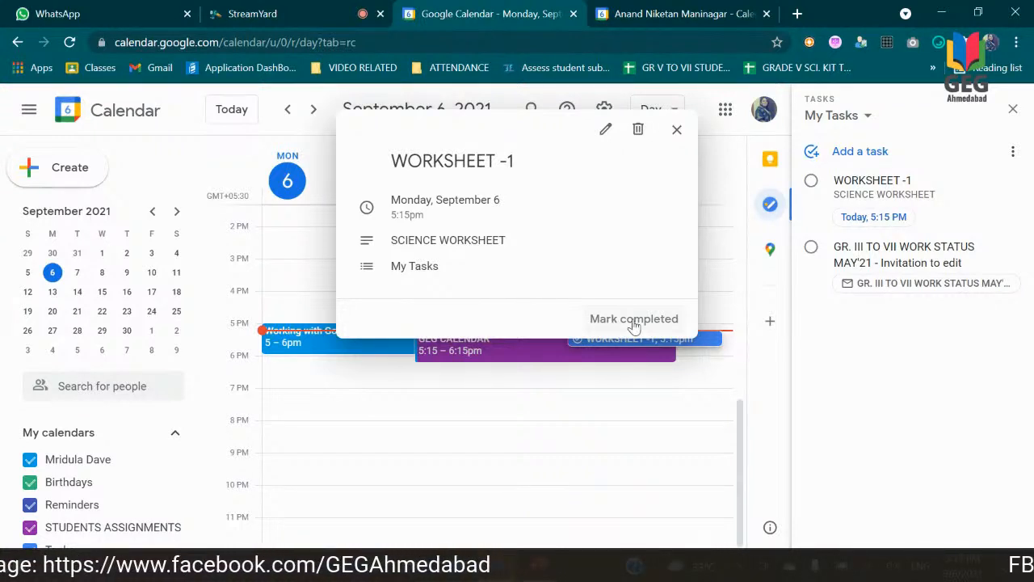
{"action": "left_click", "coordinate": [634, 322]}
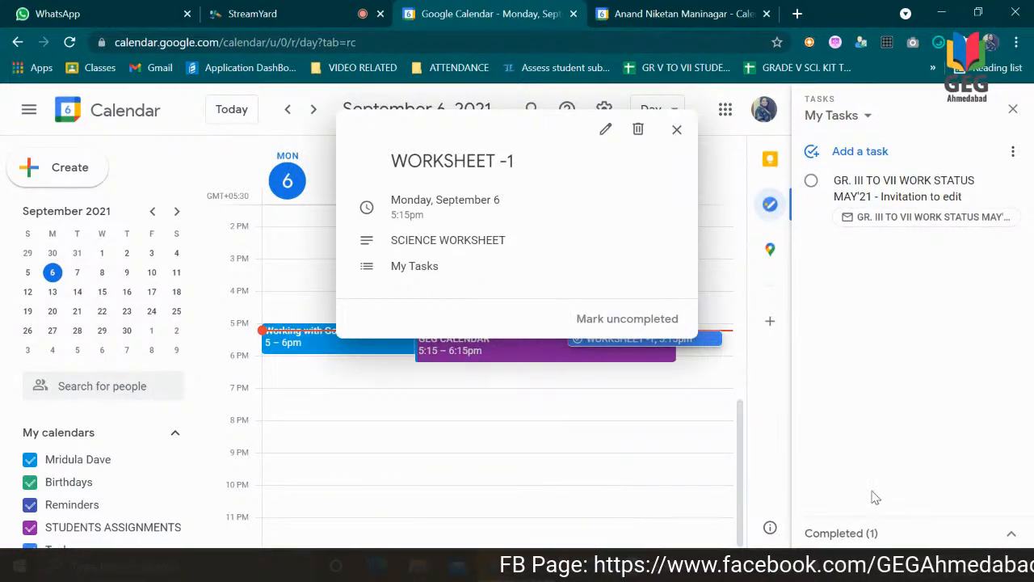
{"action": "left_click", "coordinate": [685, 457]}
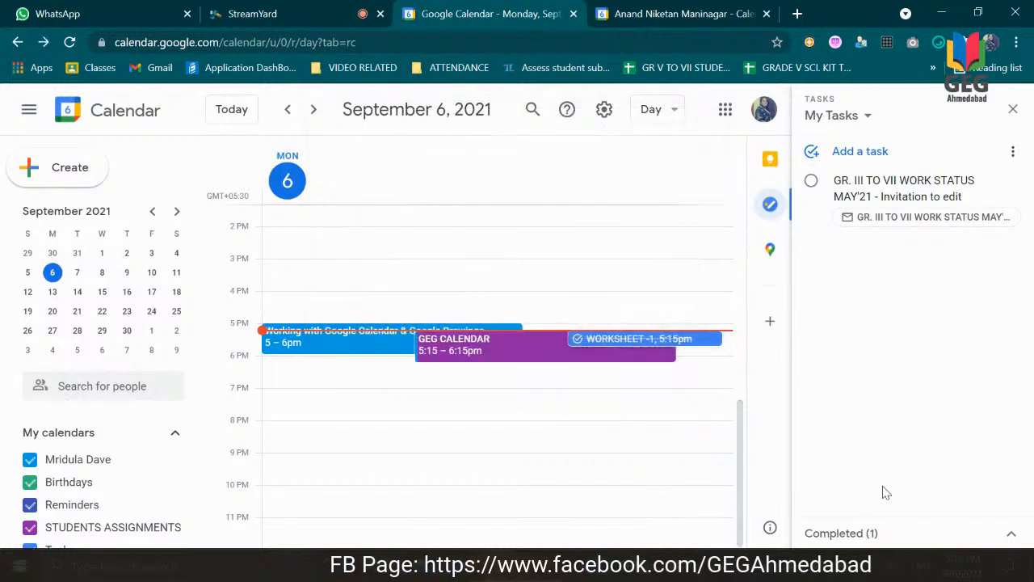
{"action": "left_click", "coordinate": [848, 535]}
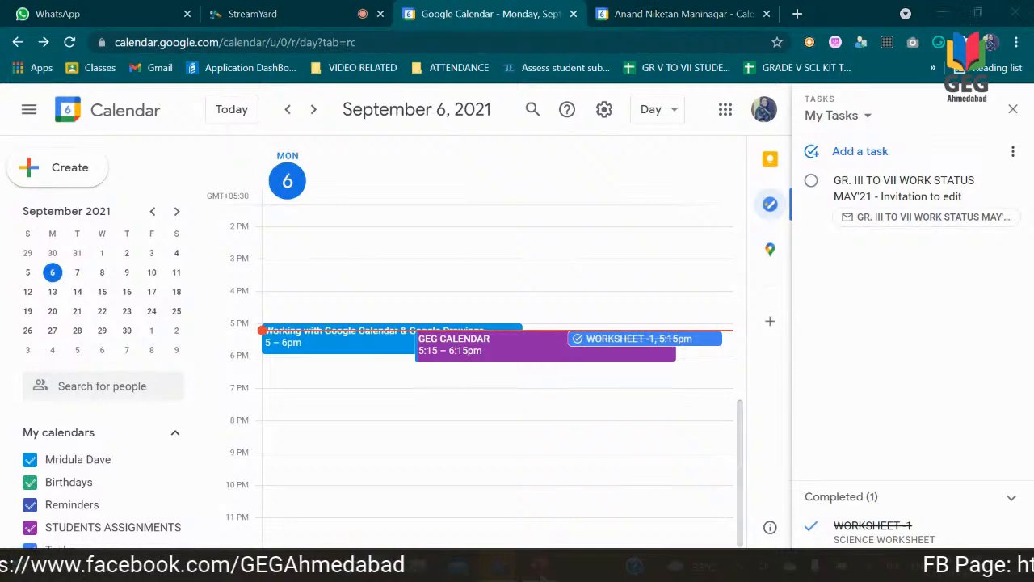
Step: Switch to the PowerPoint presentation to check the topic list, return to Google Calendar, and close the task list
{"action": "key", "text": "alt+Tab"}
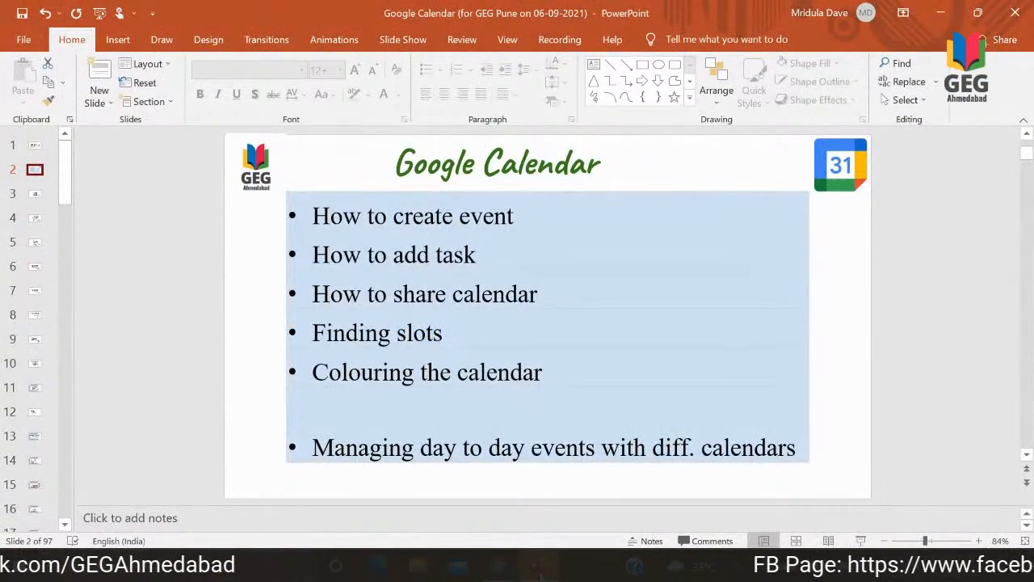
{"action": "mouse_move", "coordinate": [498, 565]}
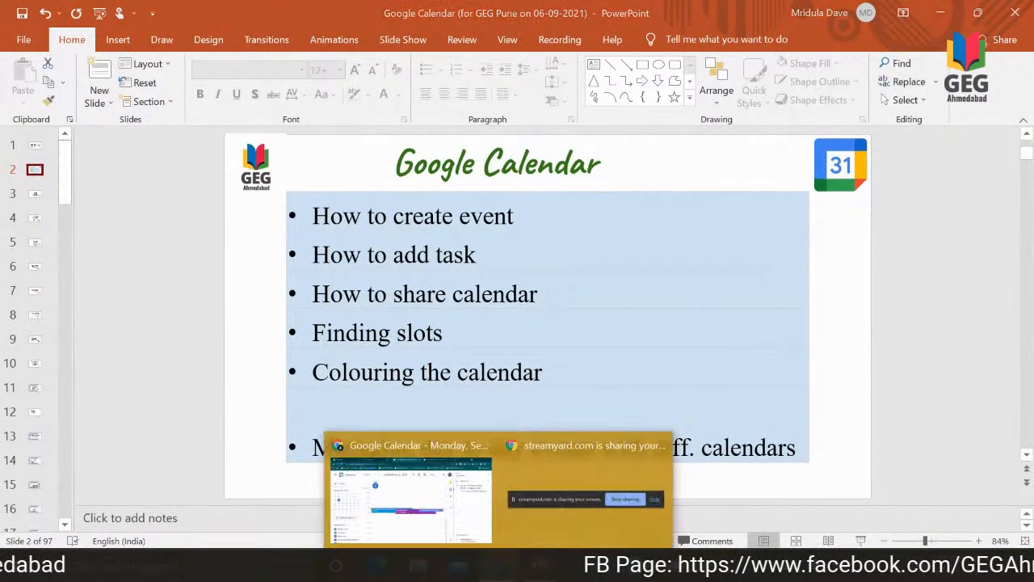
{"action": "left_click", "coordinate": [412, 476]}
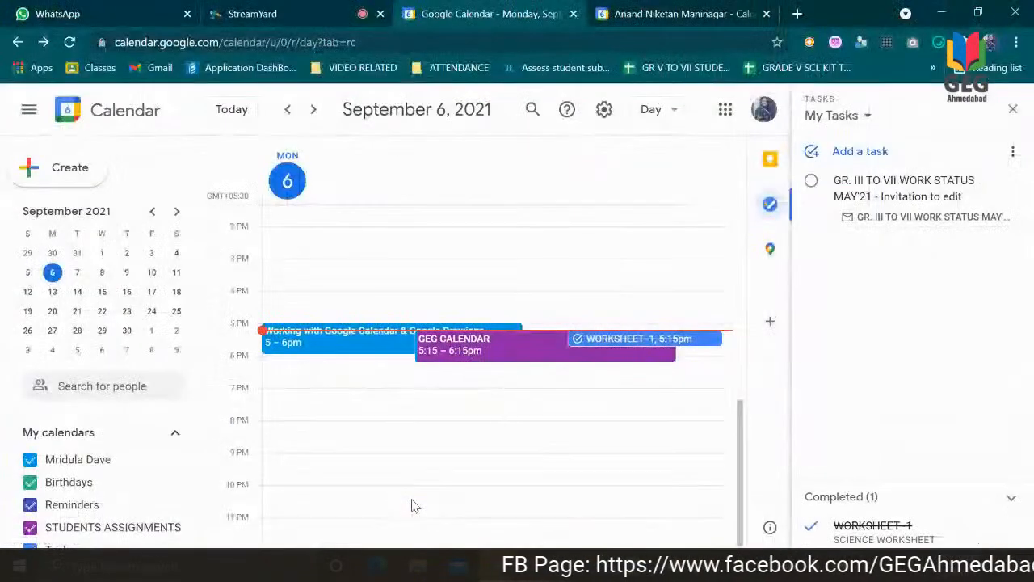
{"action": "left_click", "coordinate": [1013, 110]}
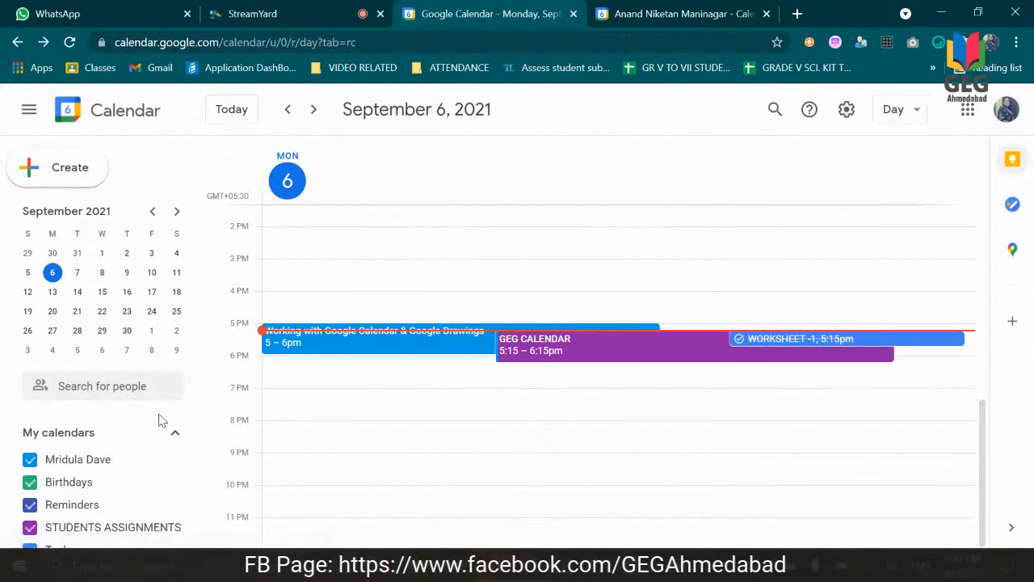
Step: Browse the calendars of interest and look over the regional and global religious holiday calendars on offer
{"action": "left_click_drag", "start_coordinate": [204, 394], "coordinate": [204, 495]}
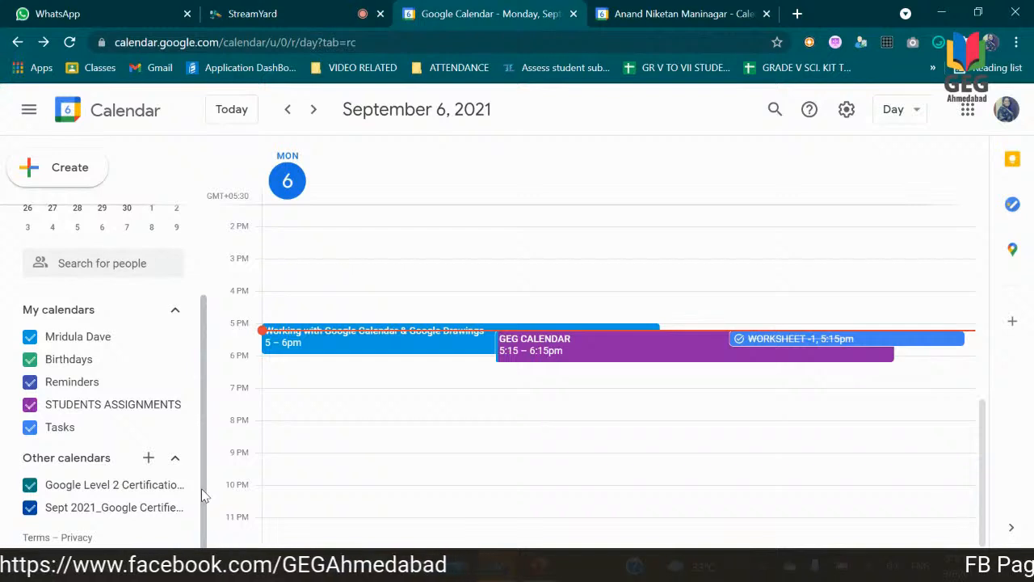
{"action": "left_click", "coordinate": [149, 459]}
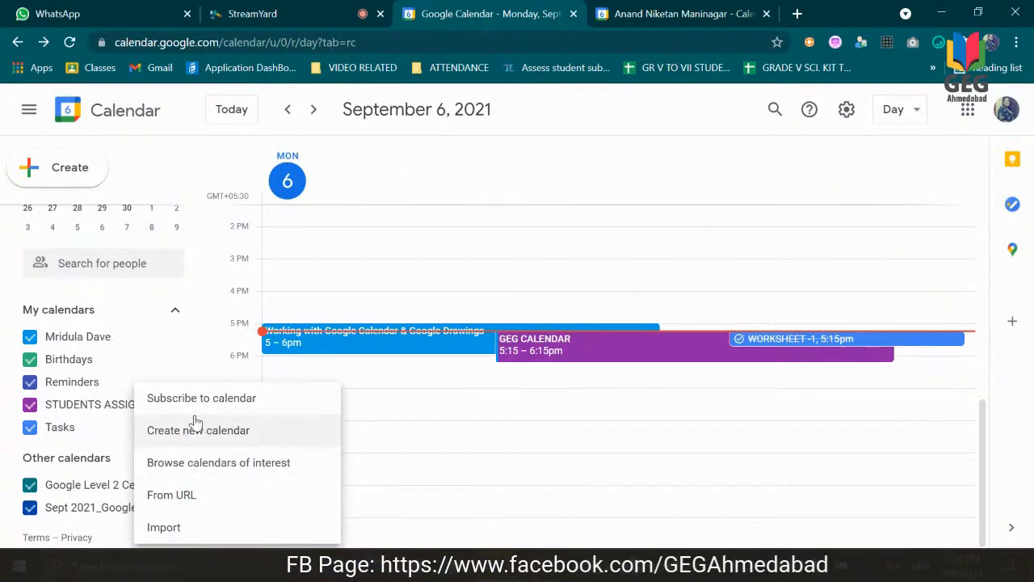
{"action": "left_click", "coordinate": [199, 471]}
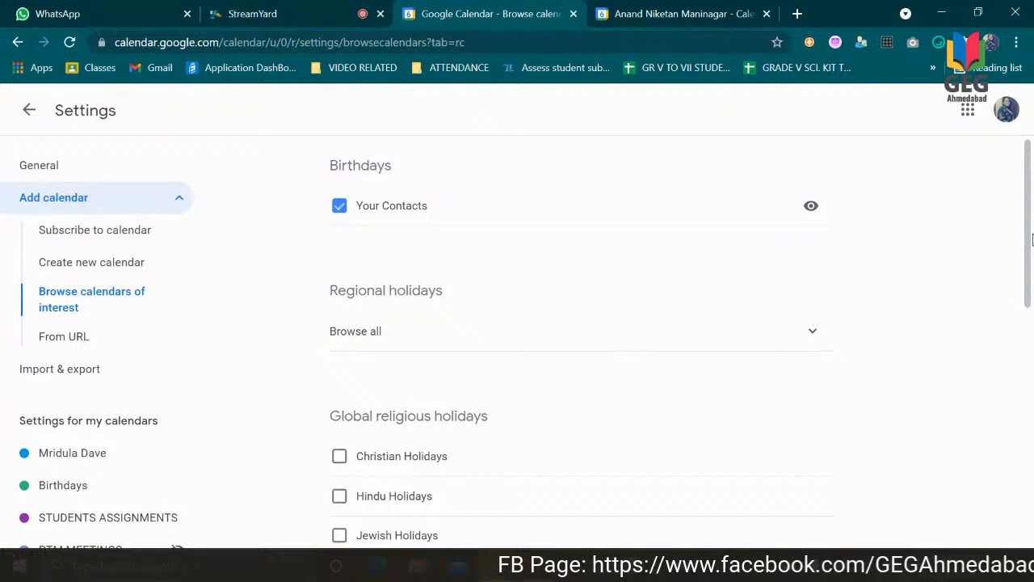
{"action": "left_click_drag", "start_coordinate": [1028, 222], "coordinate": [1011, 263]}
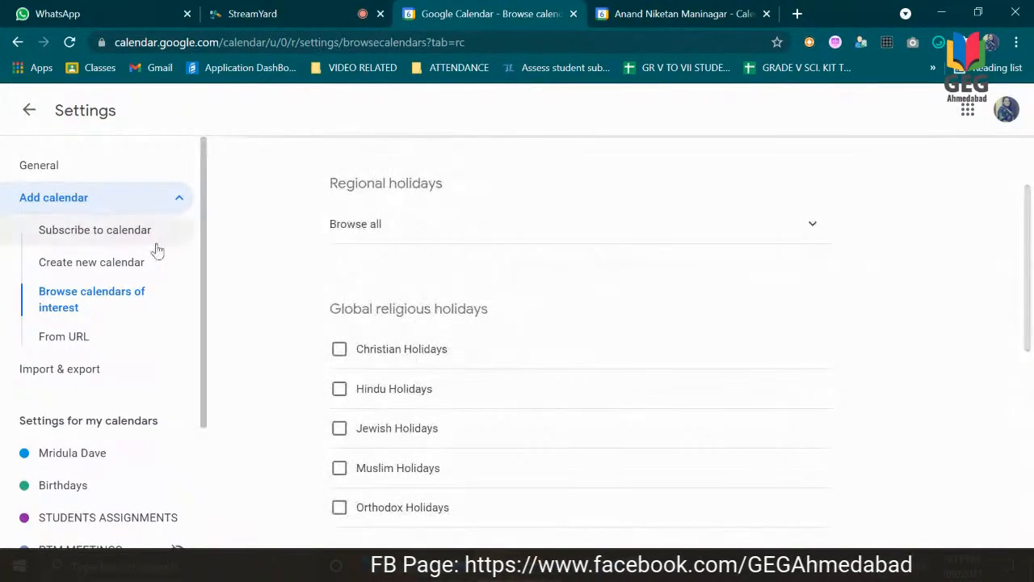
Step: Create a new calendar named GEG with the description WELCOME
{"action": "left_click", "coordinate": [116, 265]}
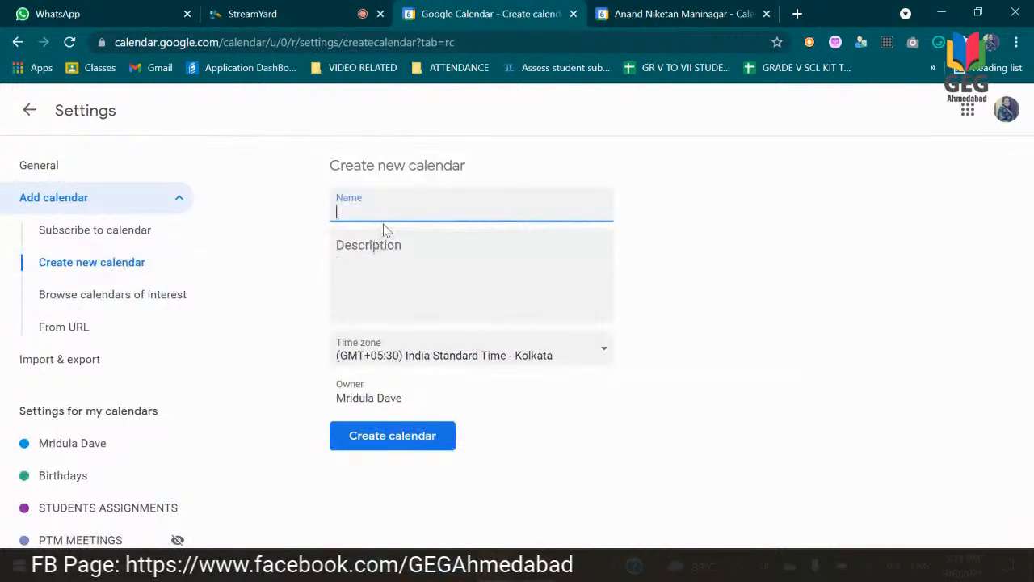
{"action": "type", "text": "GEG"}
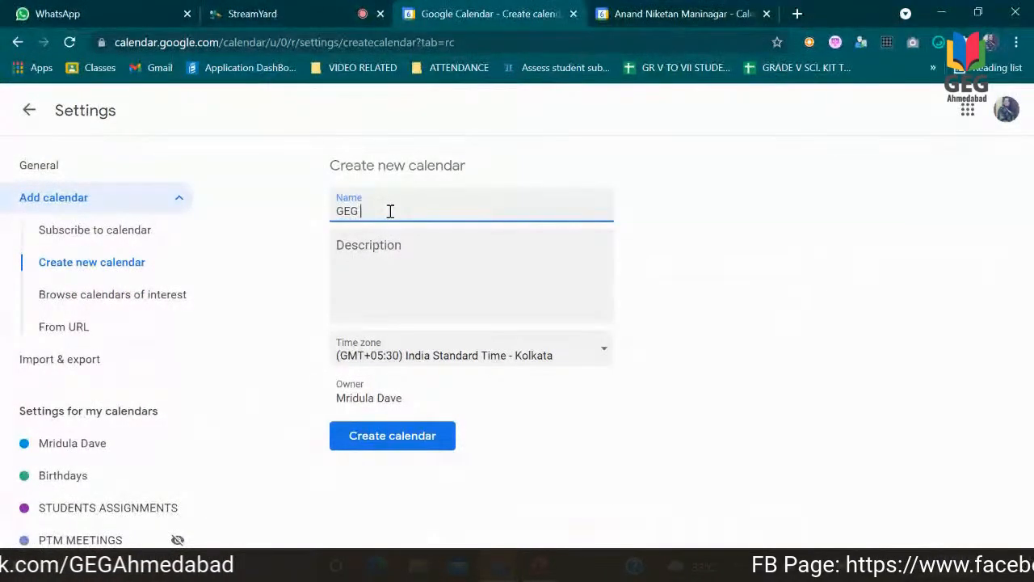
{"action": "type", "text": " A"}
{"action": "key", "text": "BackSpace"}
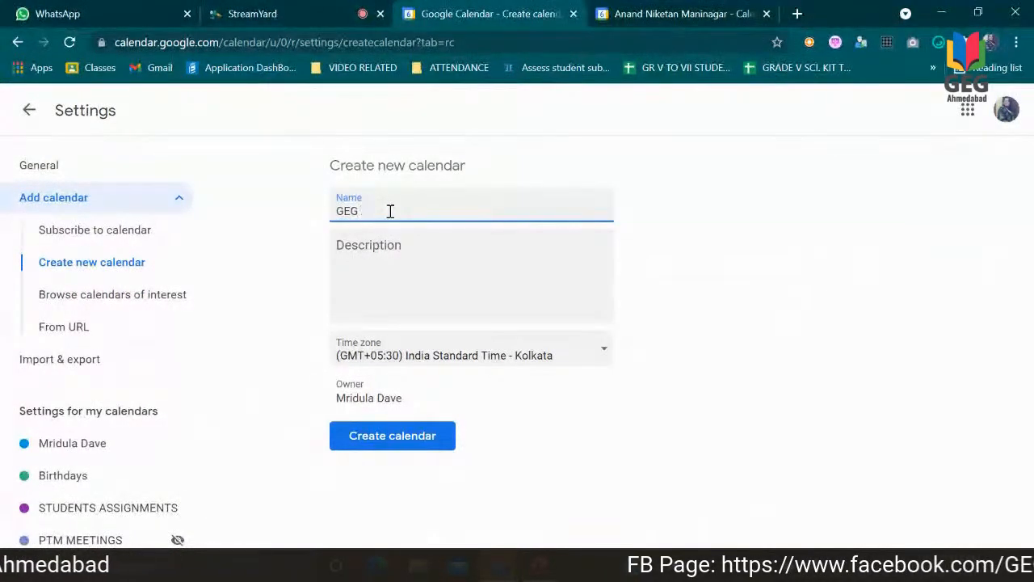
{"action": "left_click", "coordinate": [390, 257]}
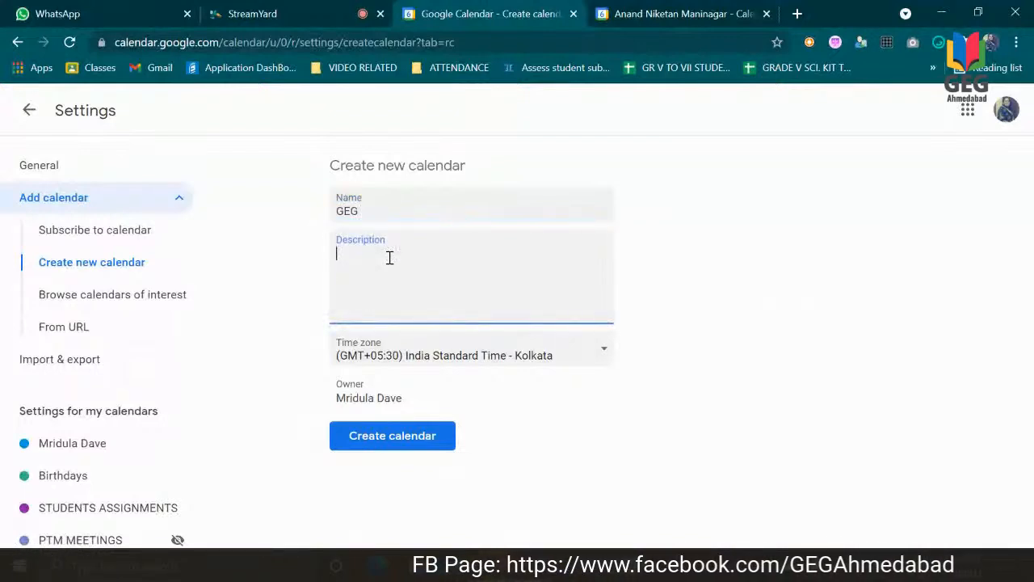
{"action": "type", "text": "WELCOME"}
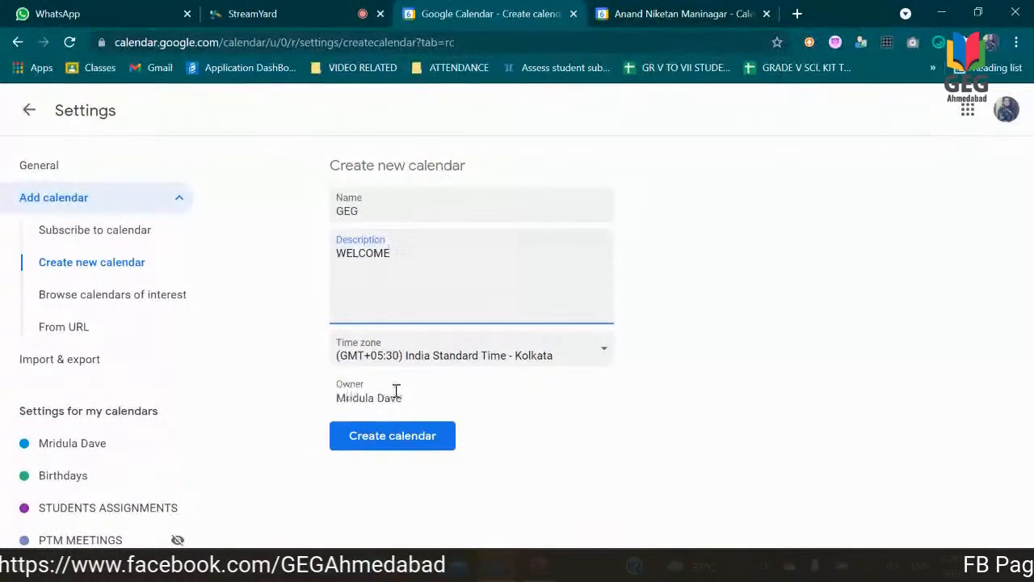
{"action": "left_click", "coordinate": [396, 437]}
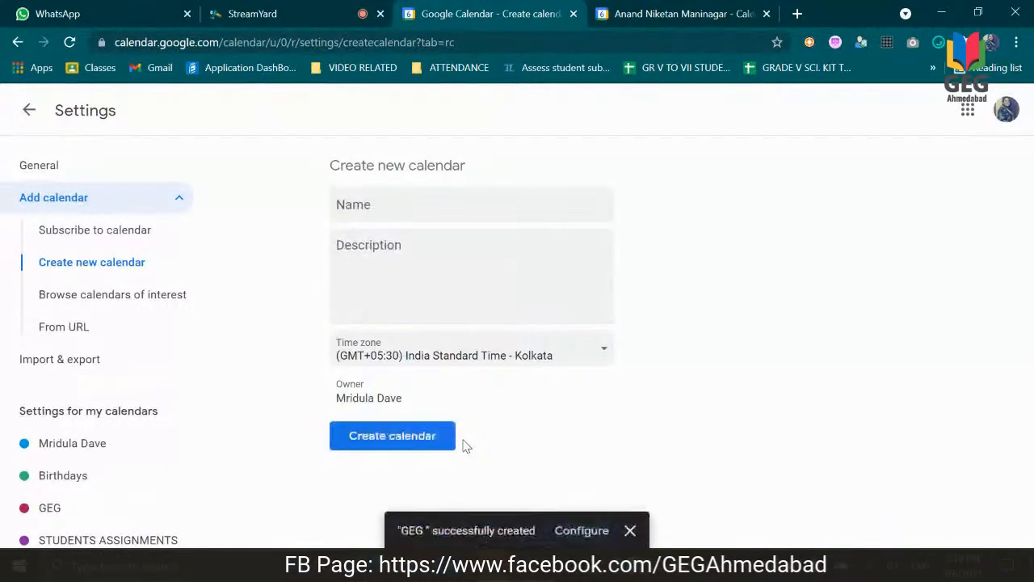
Step: Return to the day view and set the colour of the GEG calendar to Tomato
{"action": "left_click", "coordinate": [29, 110]}
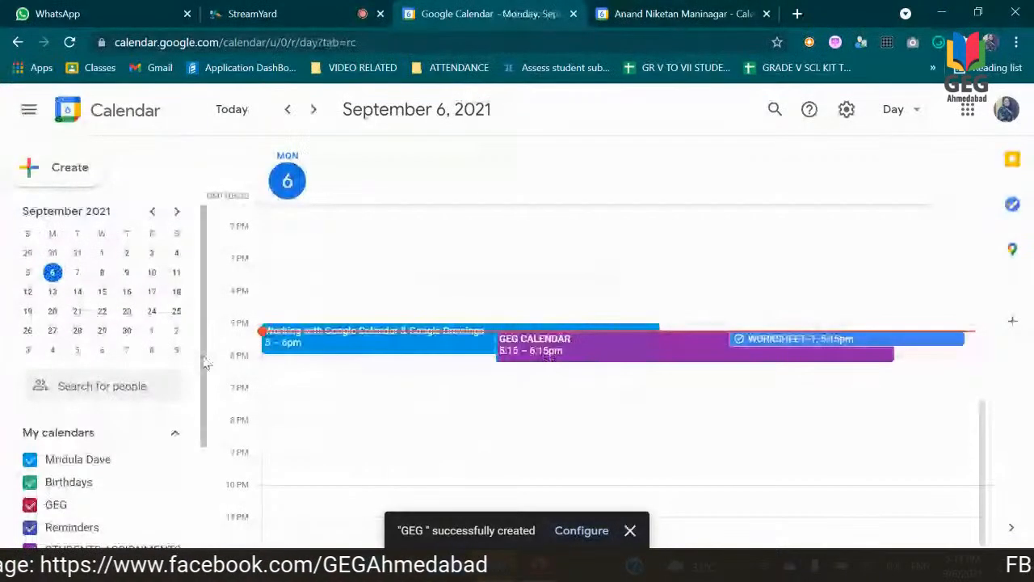
{"action": "scroll", "coordinate": [206, 380], "scroll_direction": "down", "scroll_amount": 3}
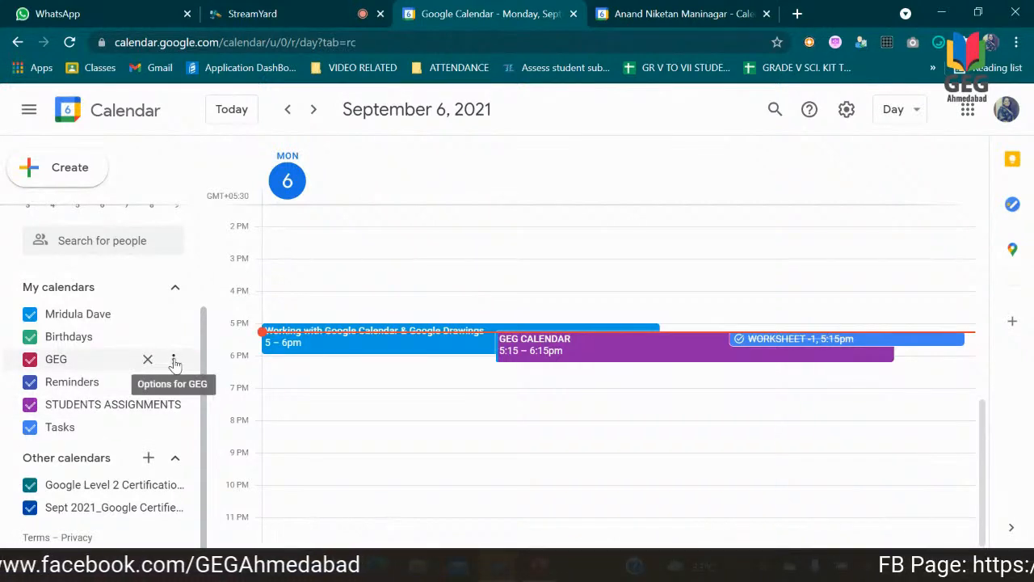
{"action": "left_click", "coordinate": [173, 361]}
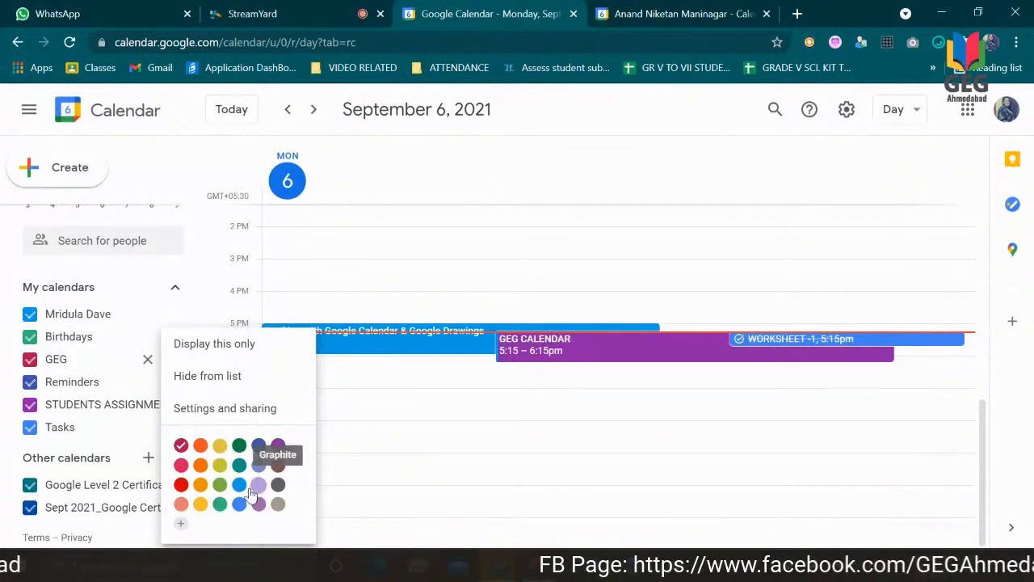
{"action": "left_click", "coordinate": [182, 484]}
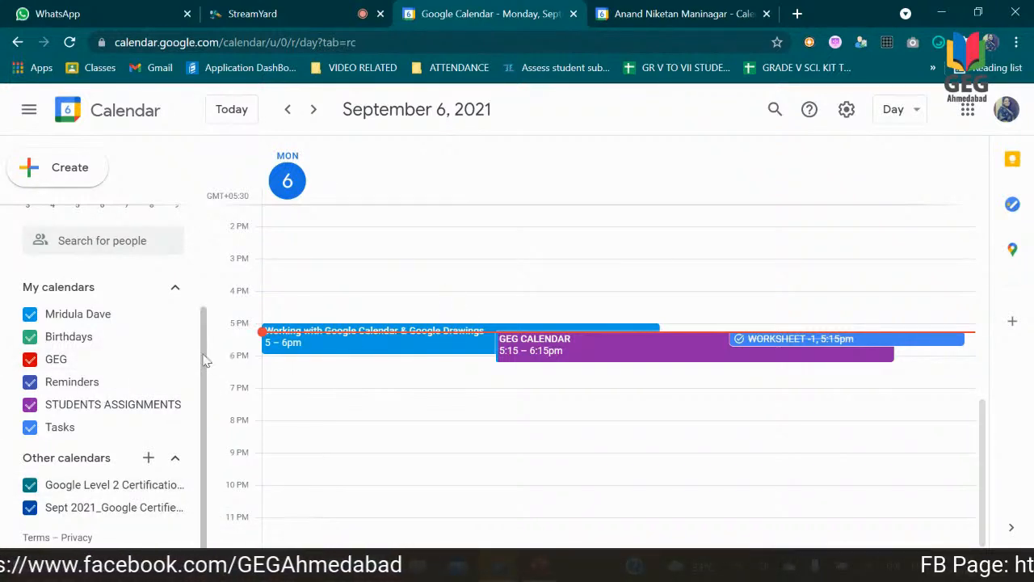
Step: Create an event titled GEG with Google Meet video conferencing, assign it to the GEG calendar, and save it
{"action": "left_click", "coordinate": [83, 174]}
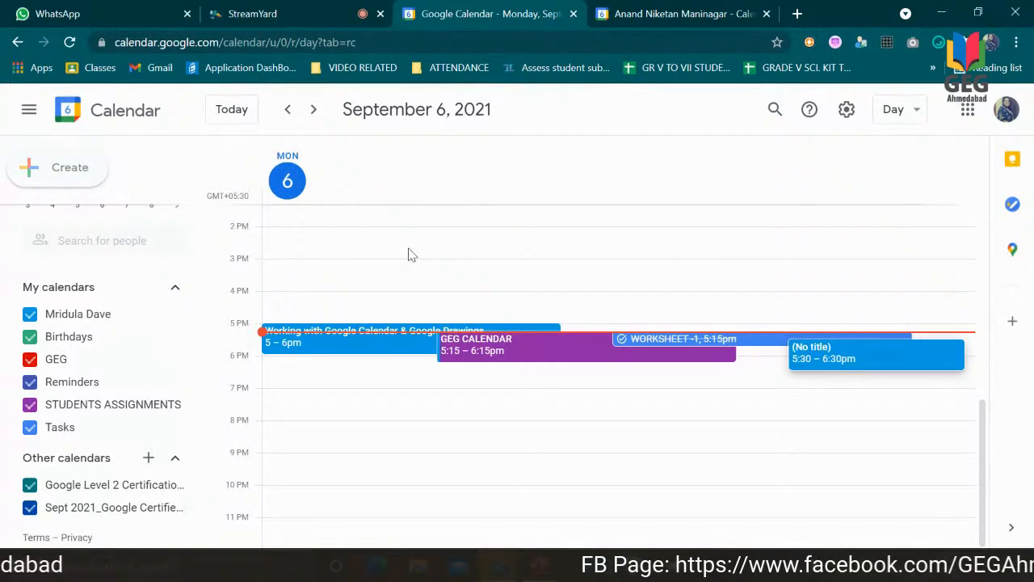
{"action": "type", "text": "GEG"}
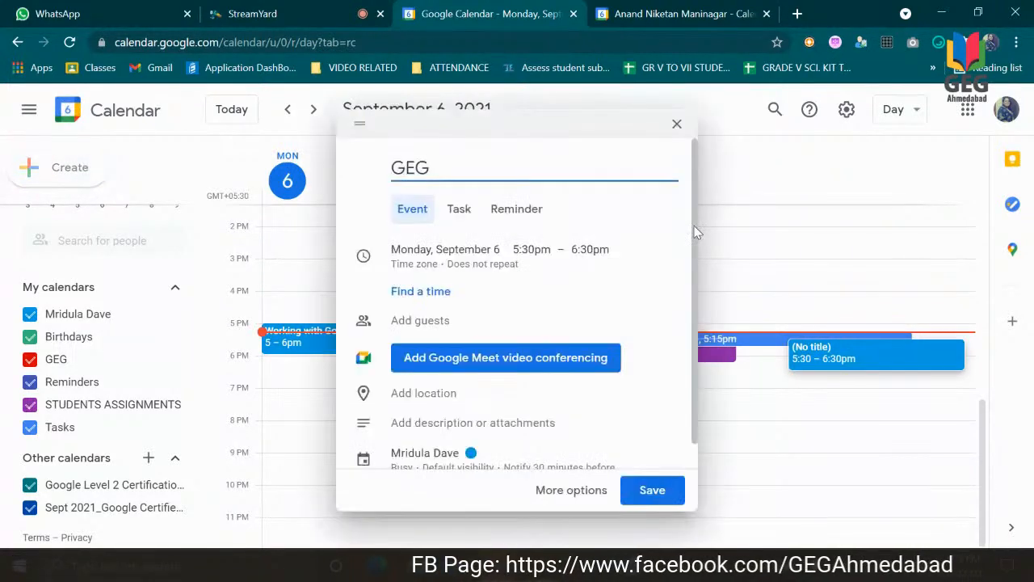
{"action": "scroll", "coordinate": [694, 293], "scroll_direction": "down", "scroll_amount": 1}
{"action": "left_click", "coordinate": [550, 332]}
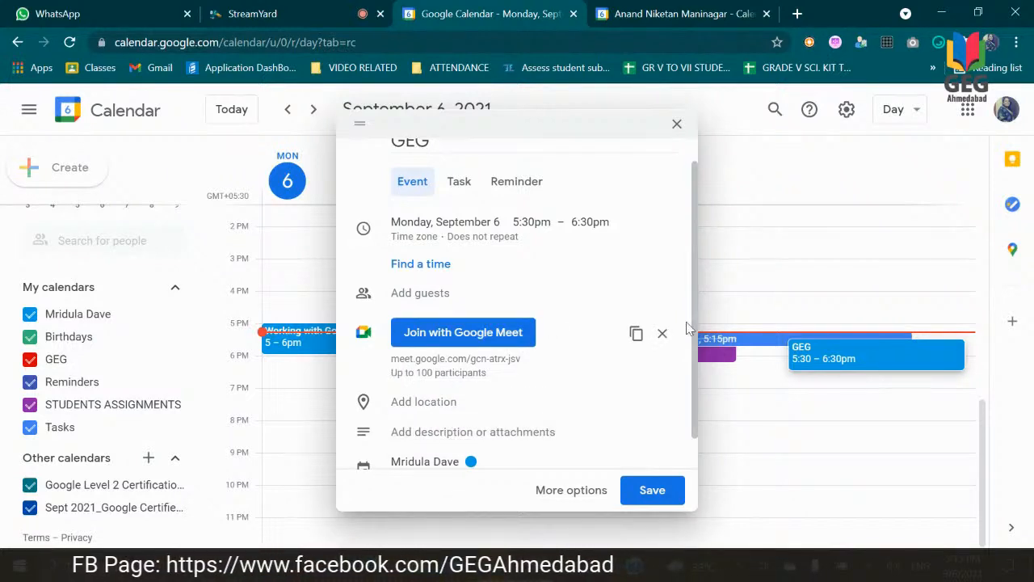
{"action": "scroll", "coordinate": [662, 333], "scroll_direction": "down", "scroll_amount": 1}
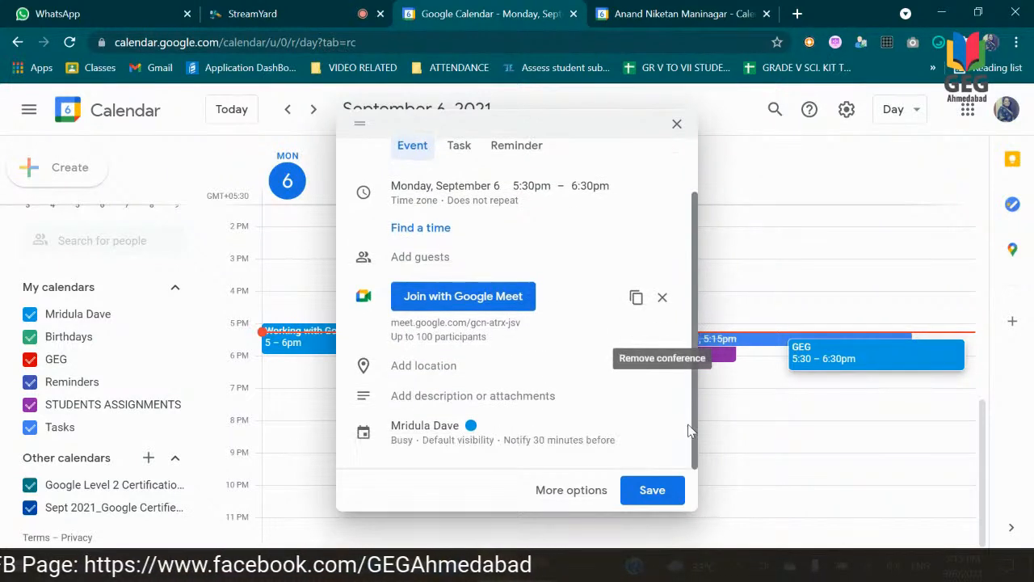
{"action": "left_click", "coordinate": [440, 431]}
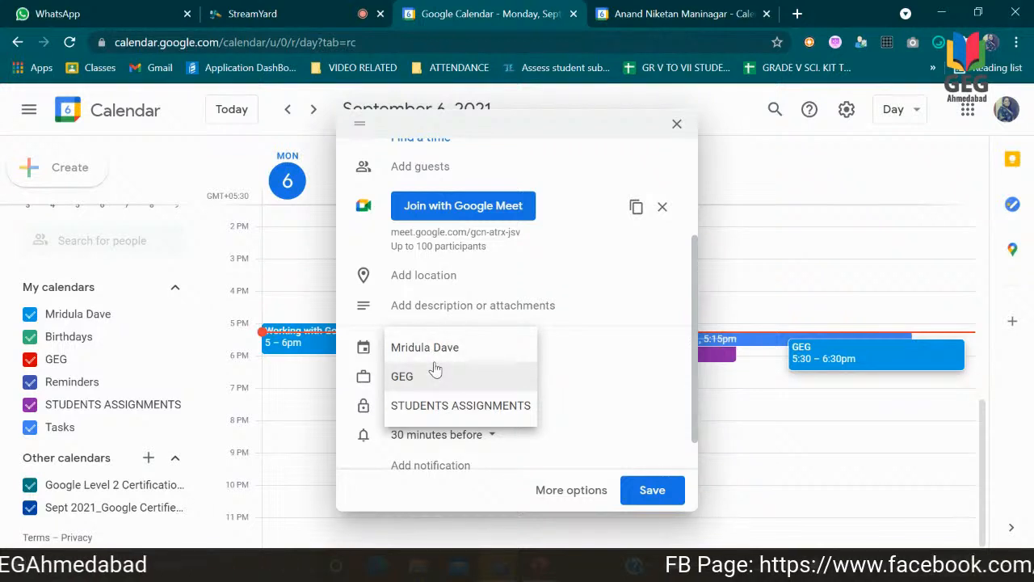
{"action": "left_click", "coordinate": [435, 380]}
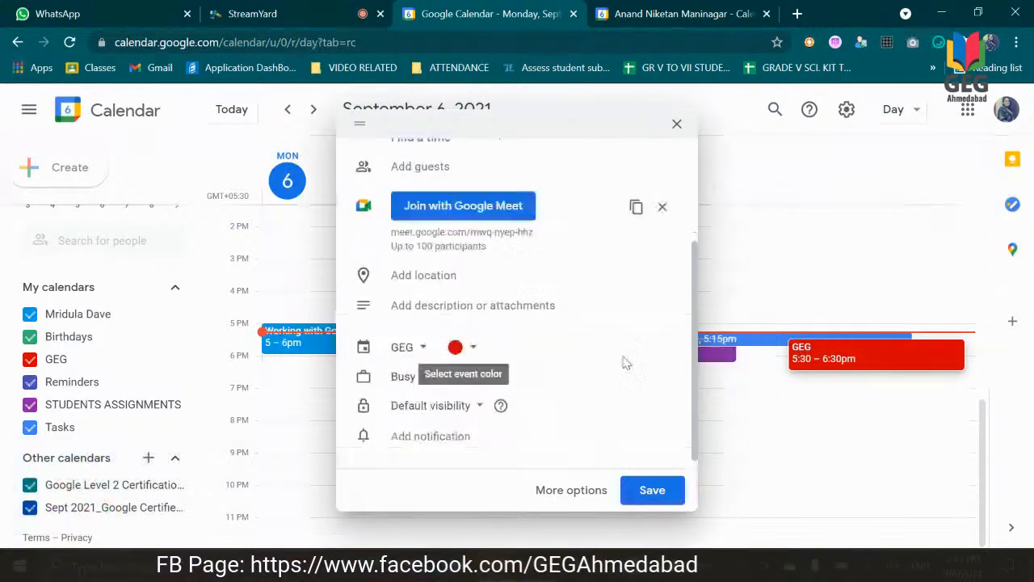
{"action": "left_click", "coordinate": [651, 491]}
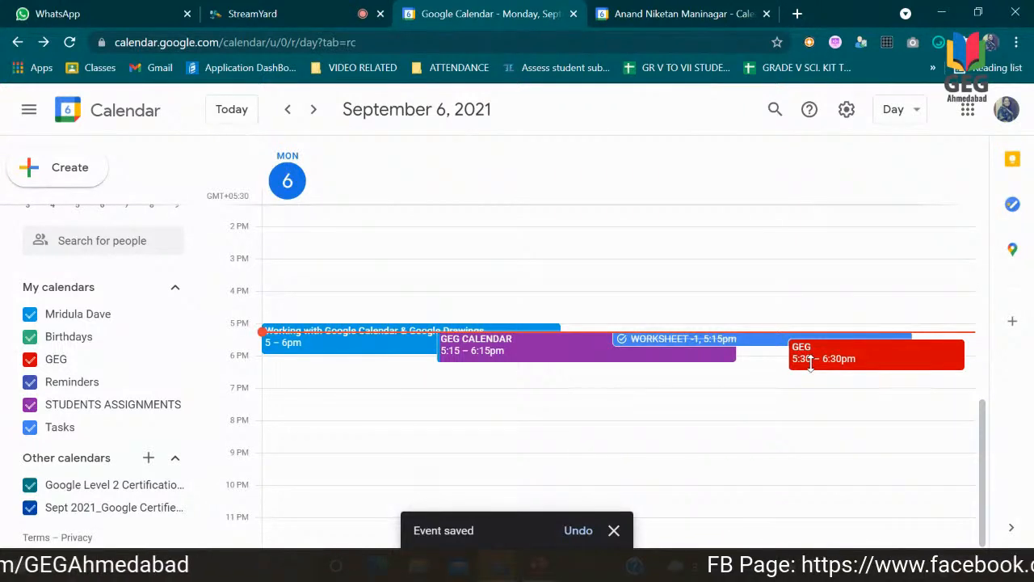
Step: Display only the GEG calendar in the day view
{"action": "mouse_move", "coordinate": [145, 359]}
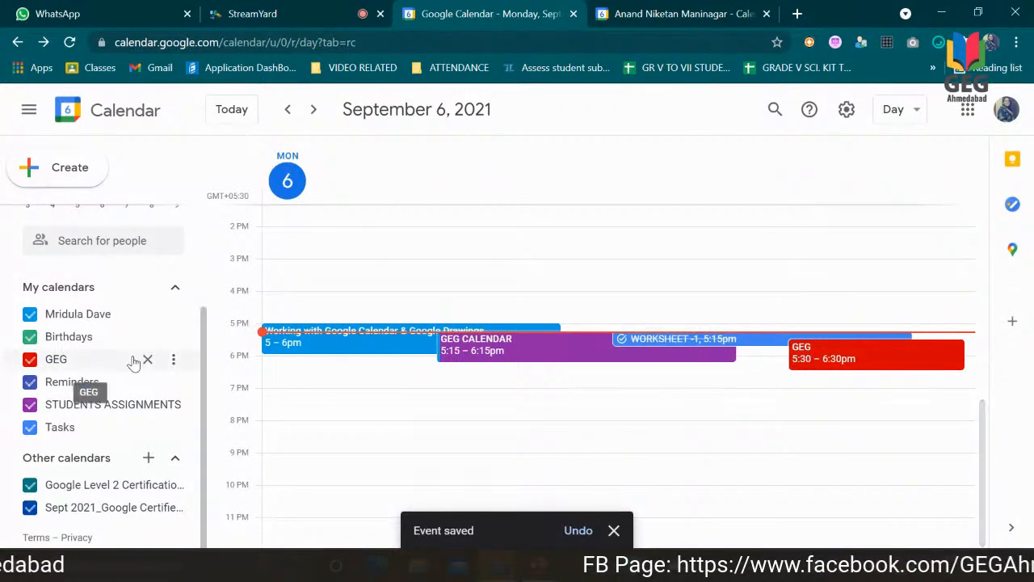
{"action": "left_click", "coordinate": [175, 361]}
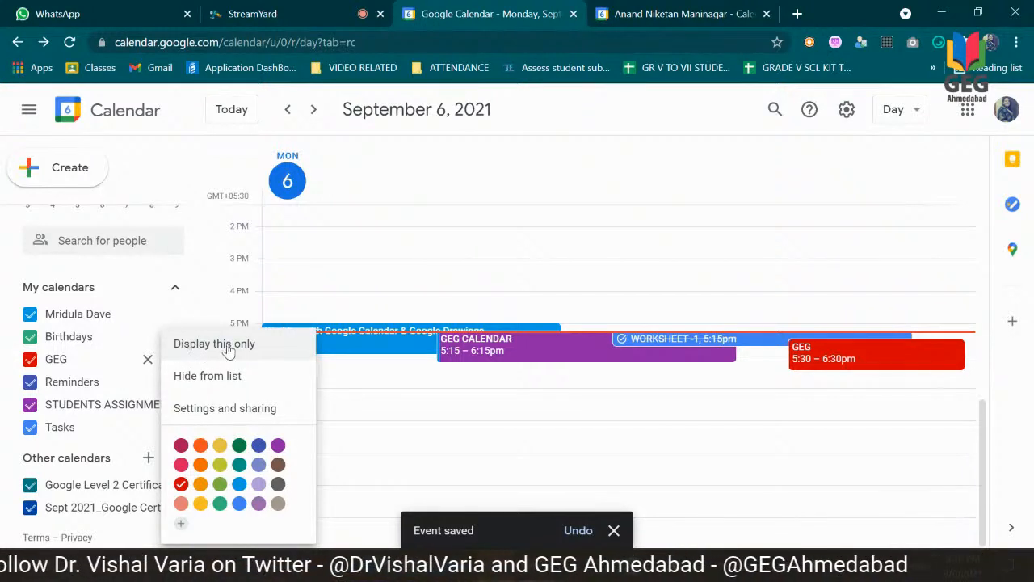
{"action": "left_click", "coordinate": [214, 343]}
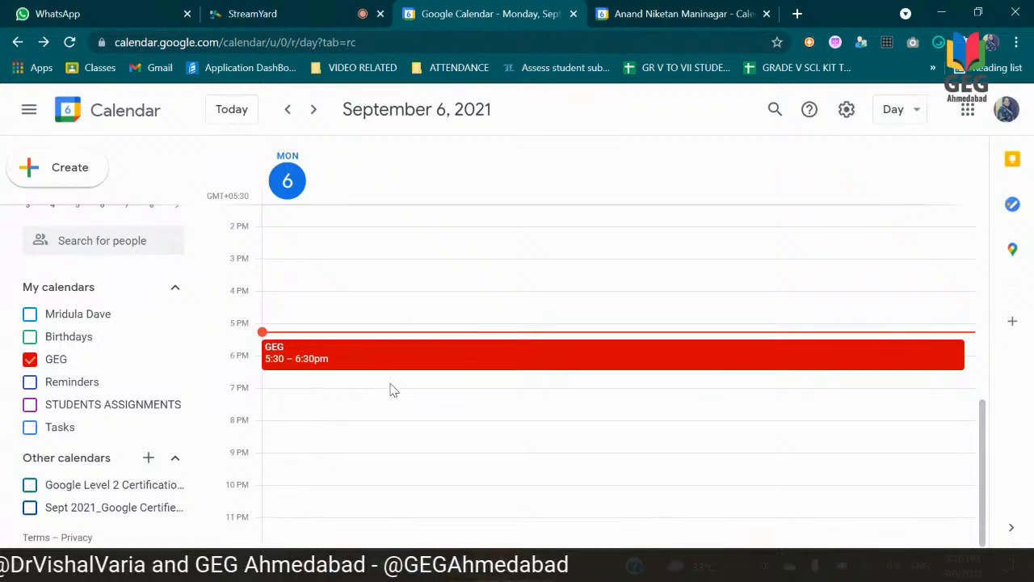
Step: Show the personal, Birthdays, Reminders, STUDENTS ASSIGNMENTS and Tasks calendars again alongside GEG
{"action": "left_click", "coordinate": [30, 314]}
{"action": "left_click", "coordinate": [30, 337]}
{"action": "left_click", "coordinate": [30, 382]}
{"action": "left_click", "coordinate": [30, 403]}
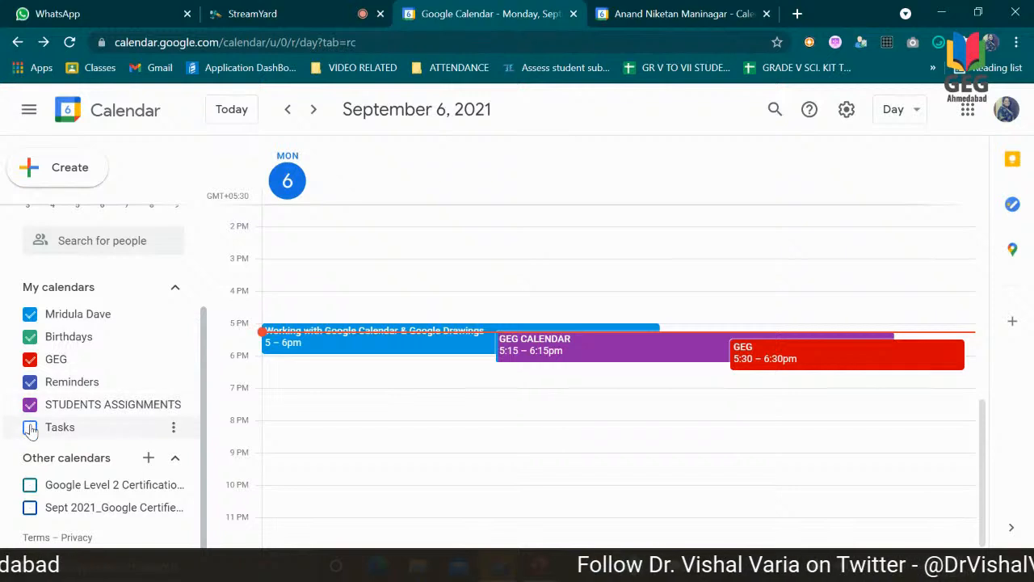
{"action": "left_click", "coordinate": [30, 426]}
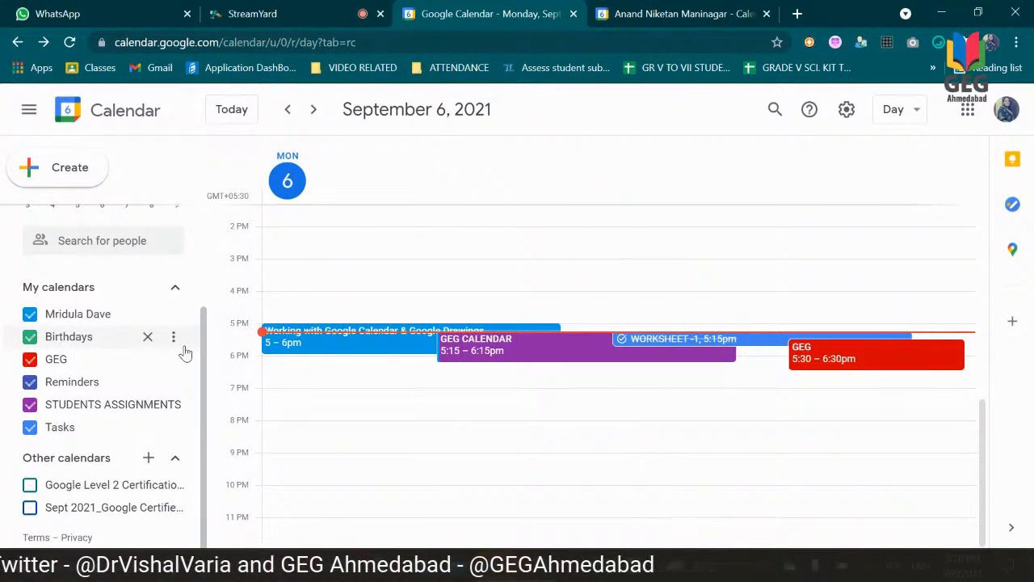
Step: Open the settings of the GEG calendar and go to its options for sharing with specific people
{"action": "left_click", "coordinate": [849, 110]}
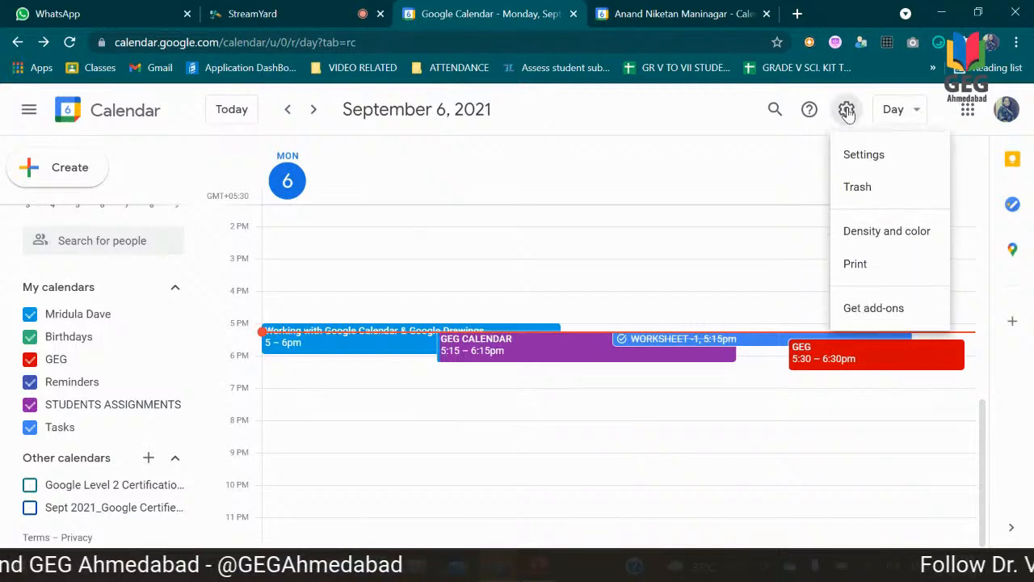
{"action": "left_click", "coordinate": [863, 156]}
{"action": "left_click_drag", "start_coordinate": [203, 288], "coordinate": [206, 325]}
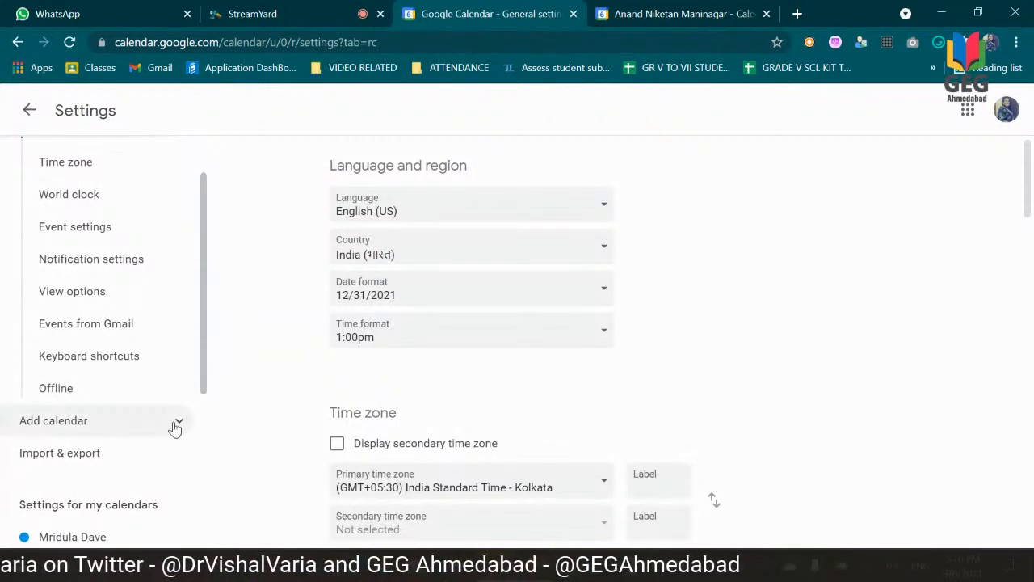
{"action": "left_click", "coordinate": [176, 423]}
{"action": "left_click_drag", "start_coordinate": [203, 279], "coordinate": [208, 440]}
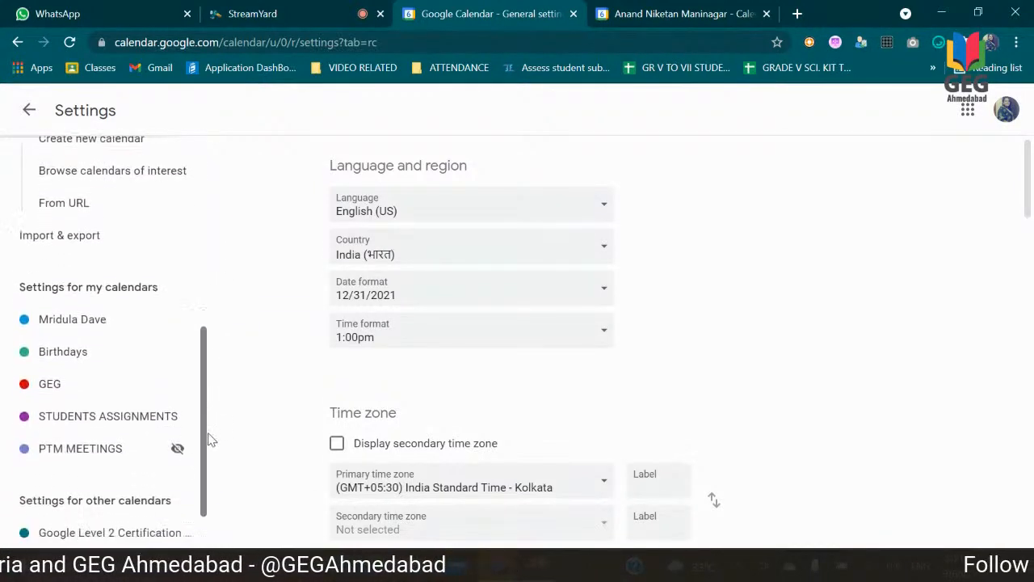
{"action": "left_click", "coordinate": [90, 379]}
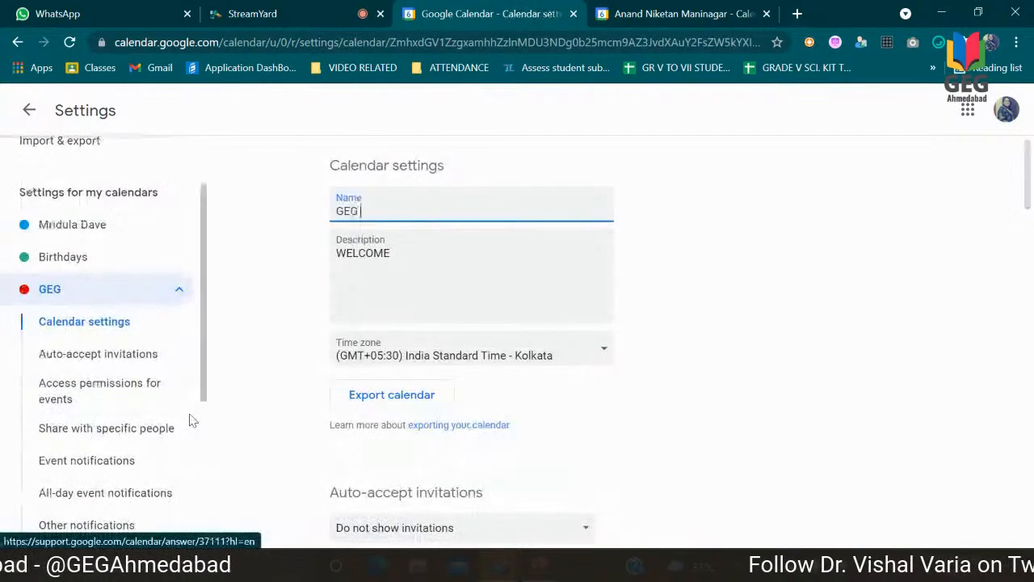
{"action": "left_click_drag", "start_coordinate": [205, 324], "coordinate": [203, 370]}
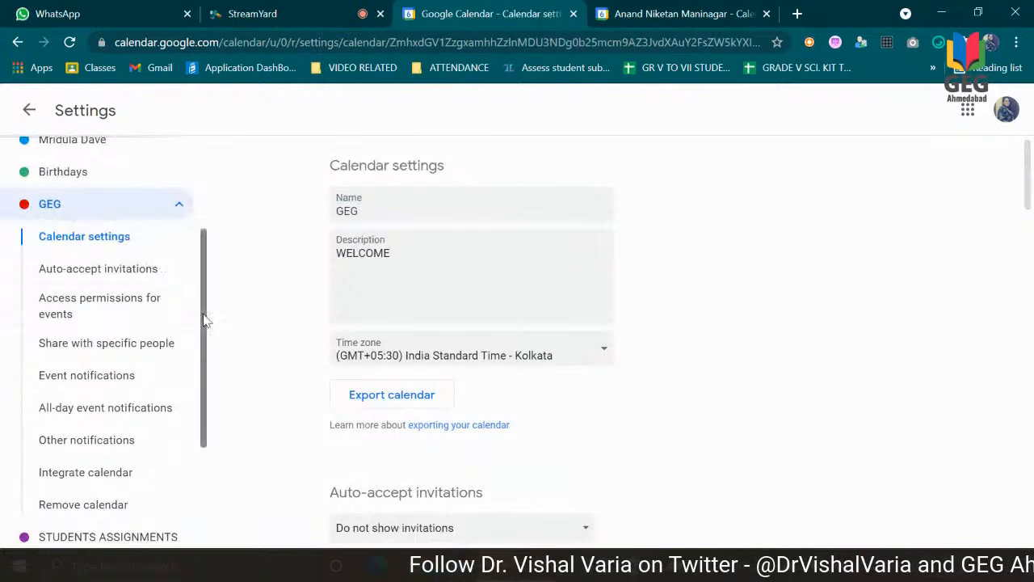
{"action": "left_click_drag", "start_coordinate": [203, 319], "coordinate": [202, 341]}
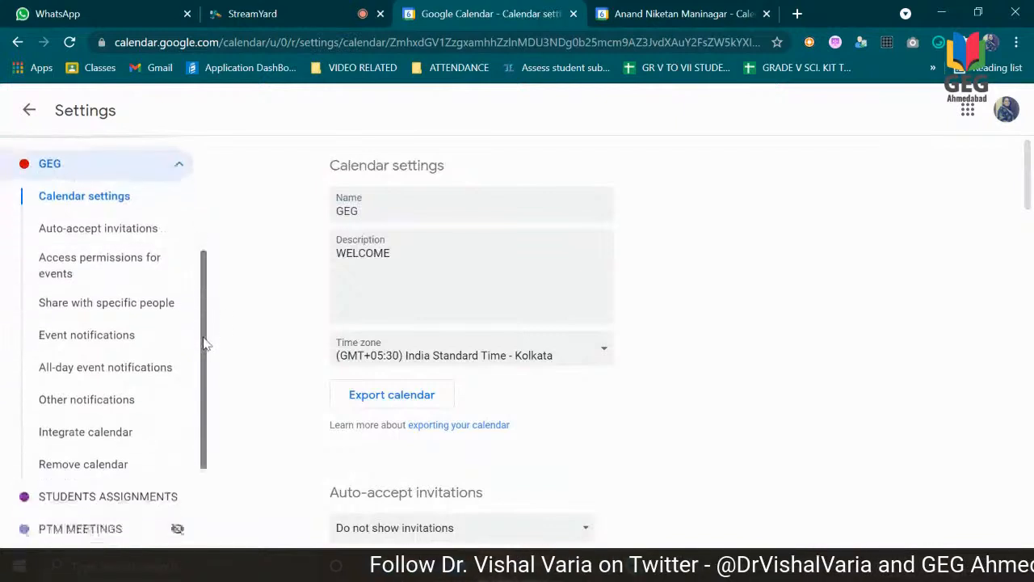
{"action": "left_click", "coordinate": [105, 304]}
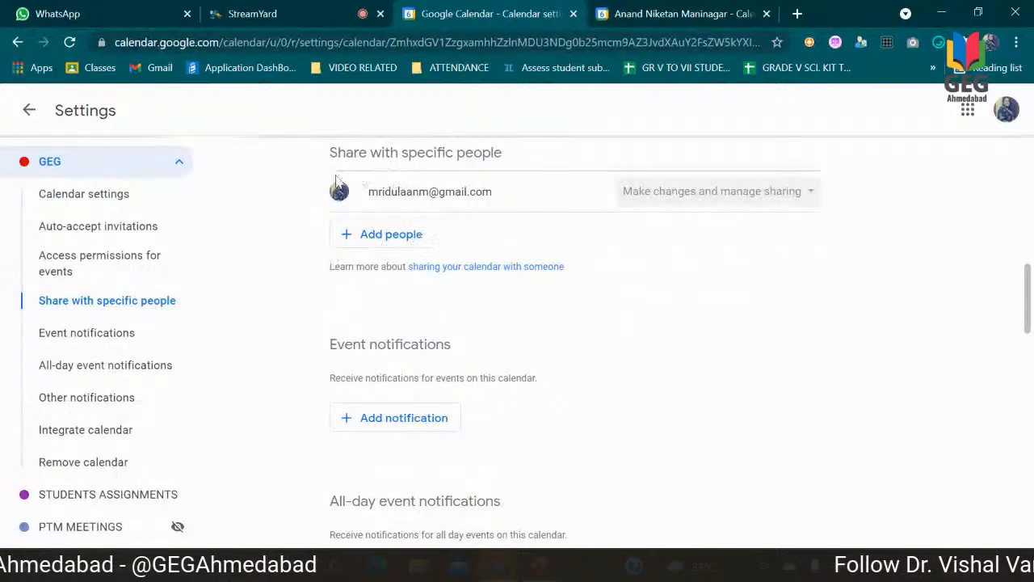
Step: Share the GEG calendar with a suggested contact using the See all event details permission, and review the other permission levels
{"action": "left_click", "coordinate": [408, 235]}
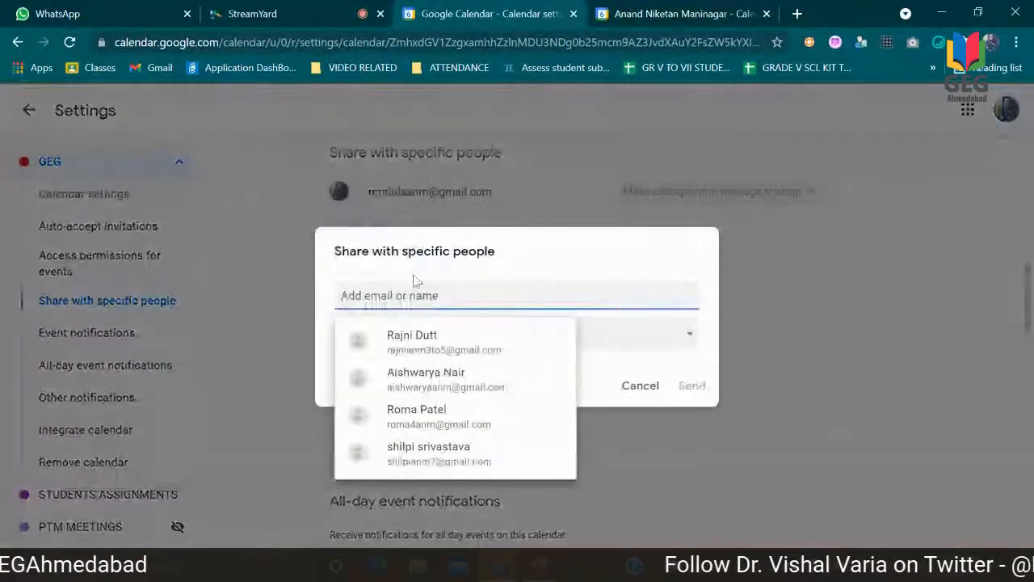
{"action": "type", "text": "Vi"}
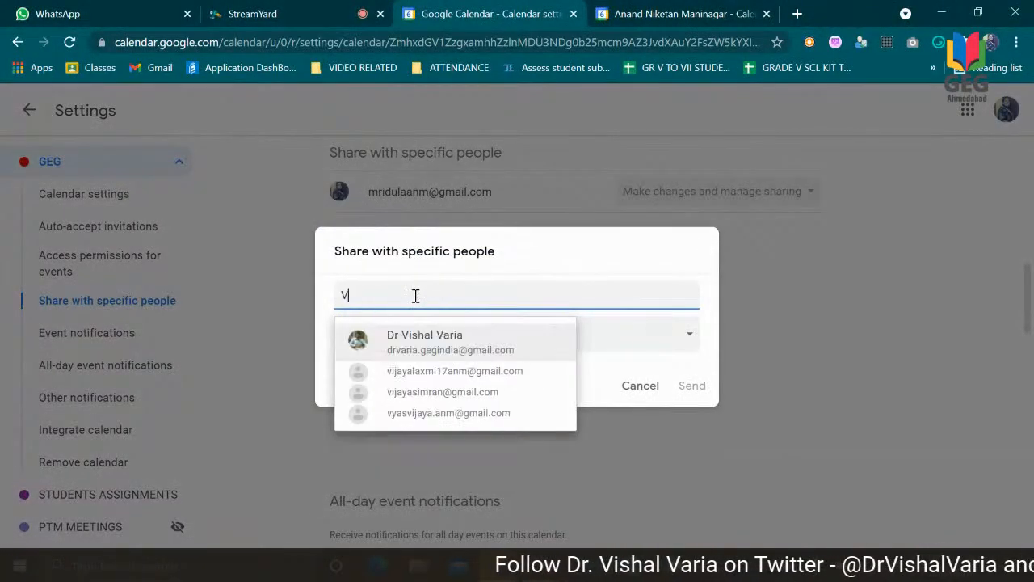
{"action": "left_click", "coordinate": [434, 344]}
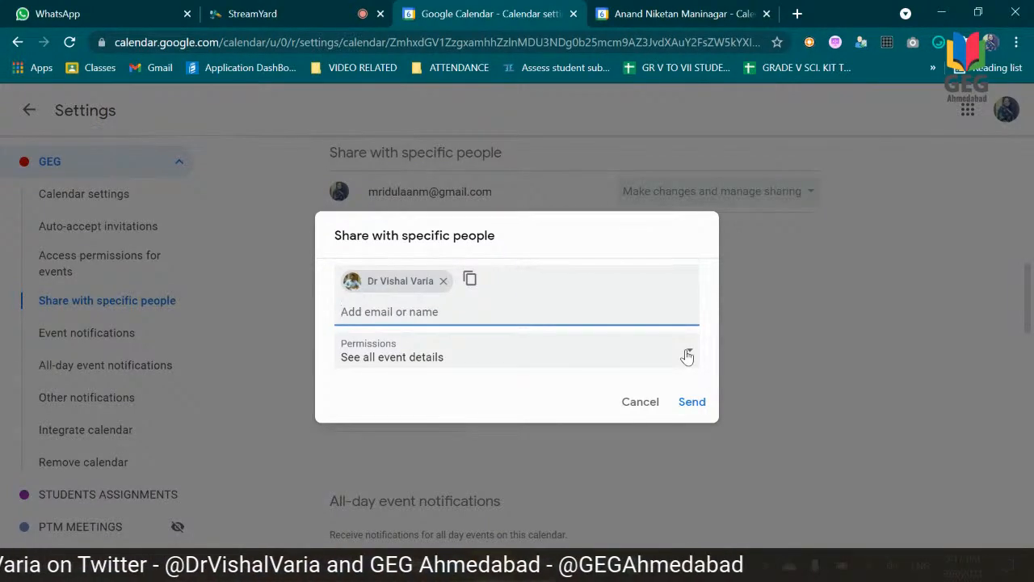
{"action": "left_click", "coordinate": [687, 356]}
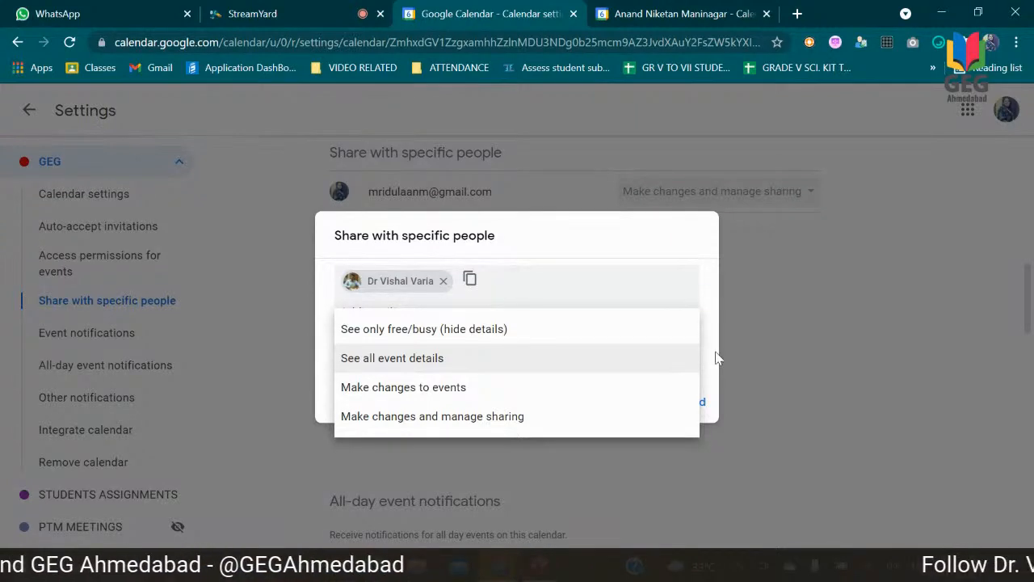
{"action": "left_click", "coordinate": [715, 357]}
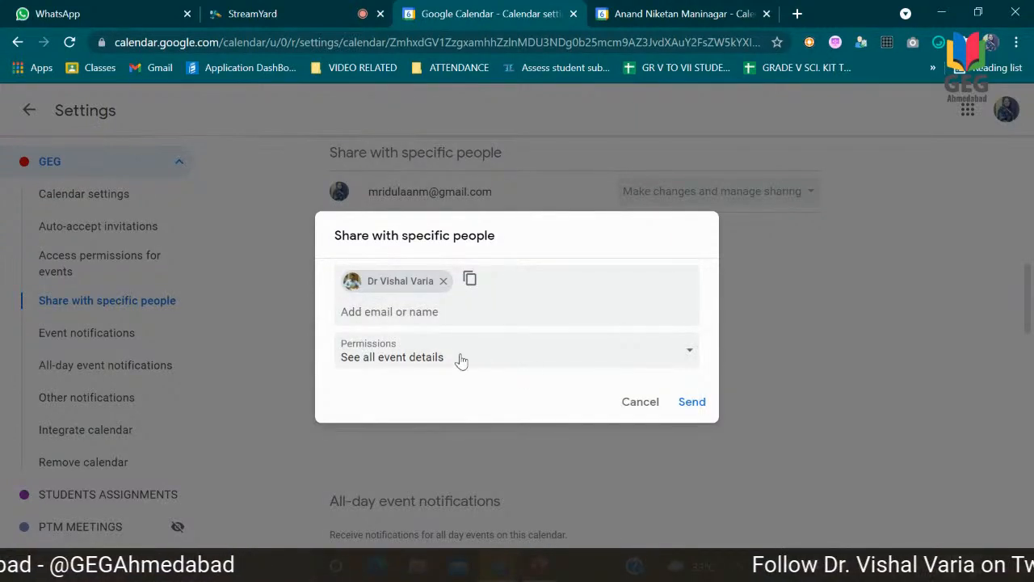
{"action": "left_click", "coordinate": [683, 354]}
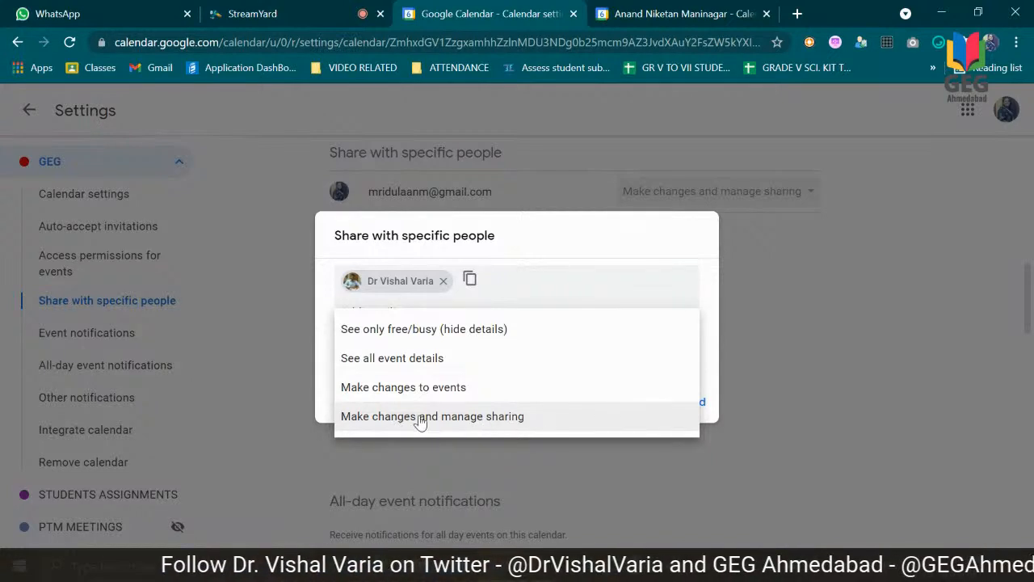
{"action": "left_click", "coordinate": [706, 322]}
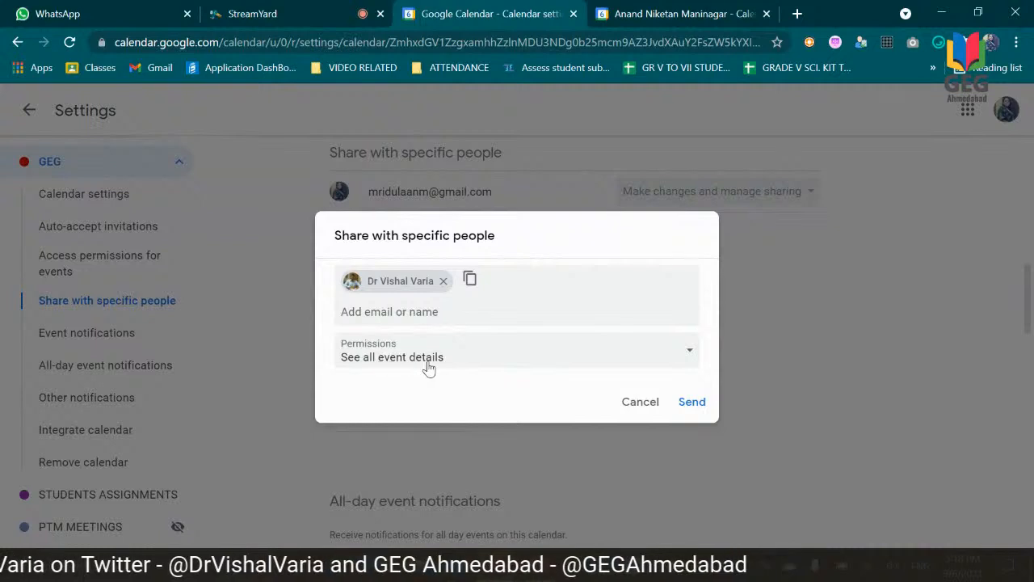
{"action": "left_click", "coordinate": [692, 402]}
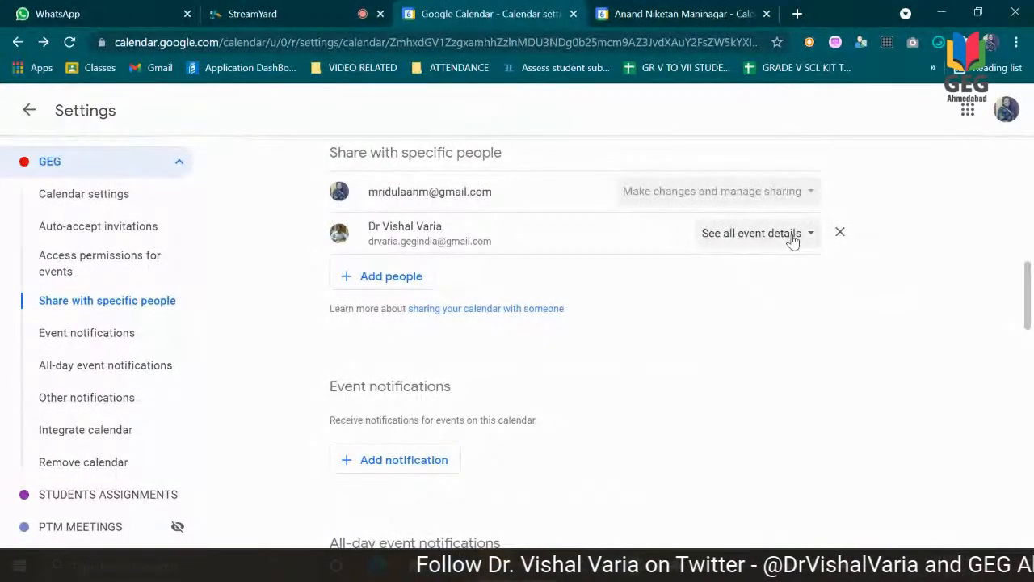
{"action": "left_click", "coordinate": [793, 240]}
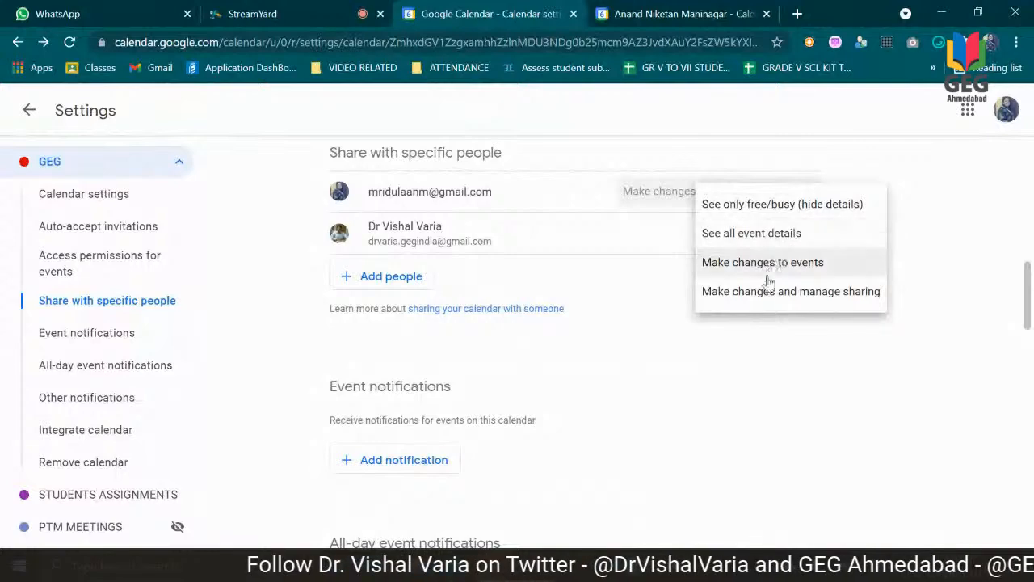
{"action": "left_click", "coordinate": [735, 341]}
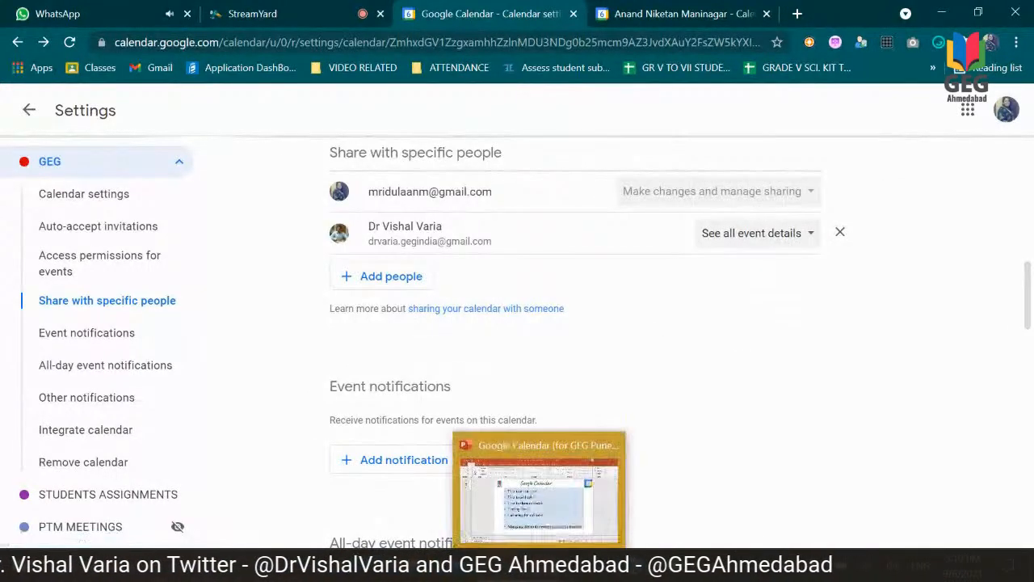
Step: Check the topic list in the PowerPoint presentation, then switch back to Google Calendar and return to the day view
{"action": "left_click", "coordinate": [499, 484]}
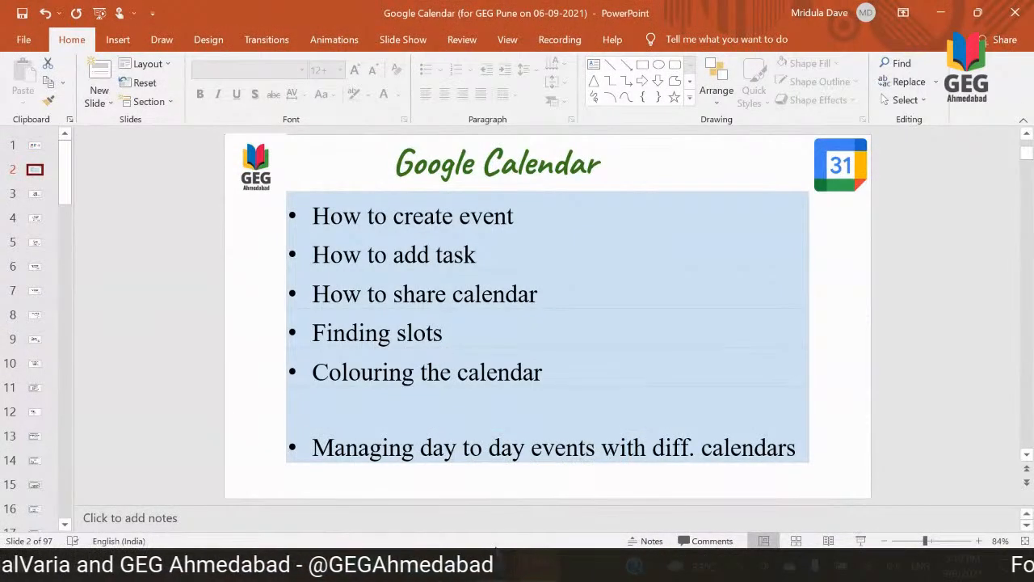
{"action": "mouse_move", "coordinate": [500, 565]}
{"action": "left_click", "coordinate": [452, 509]}
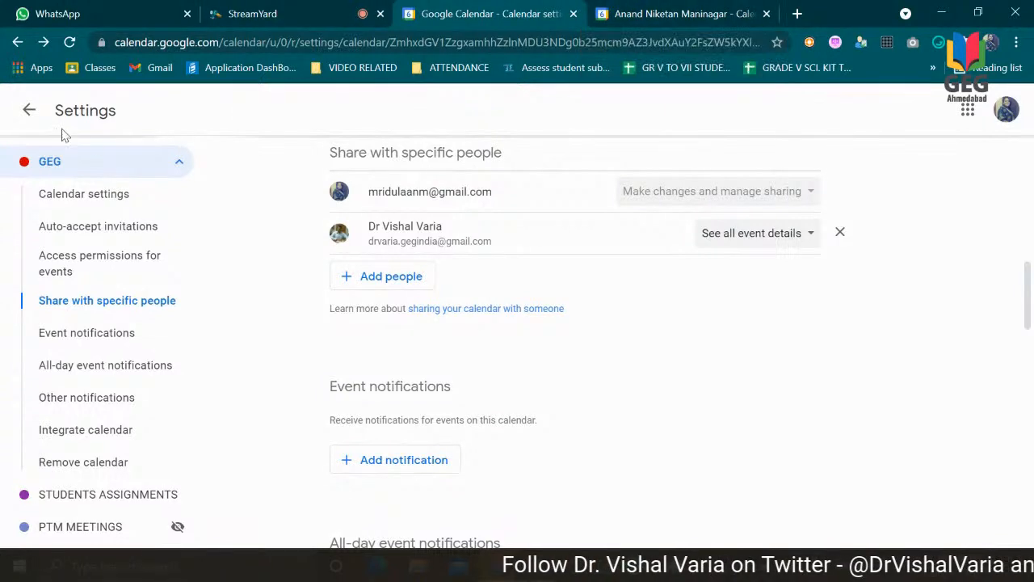
{"action": "left_click", "coordinate": [30, 113]}
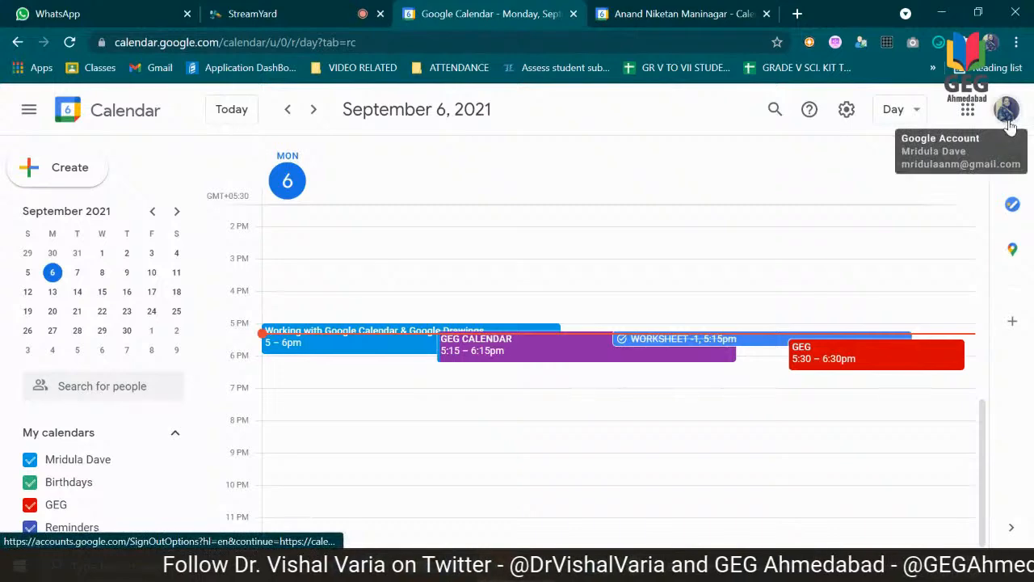
{"action": "right_click", "coordinate": [443, 246]}
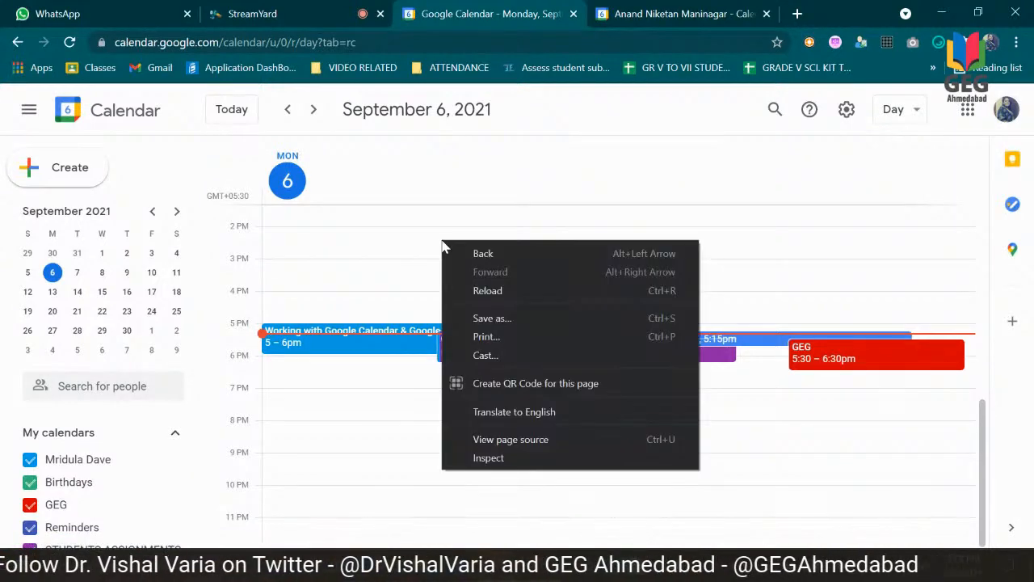
{"action": "left_click", "coordinate": [404, 245]}
{"action": "left_click", "coordinate": [396, 245]}
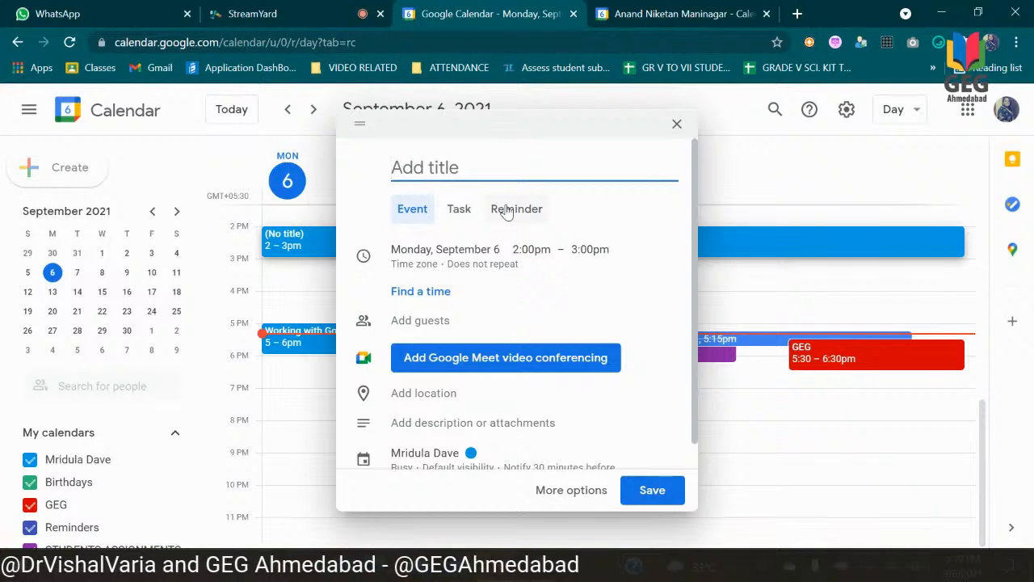
{"action": "left_click", "coordinate": [674, 127]}
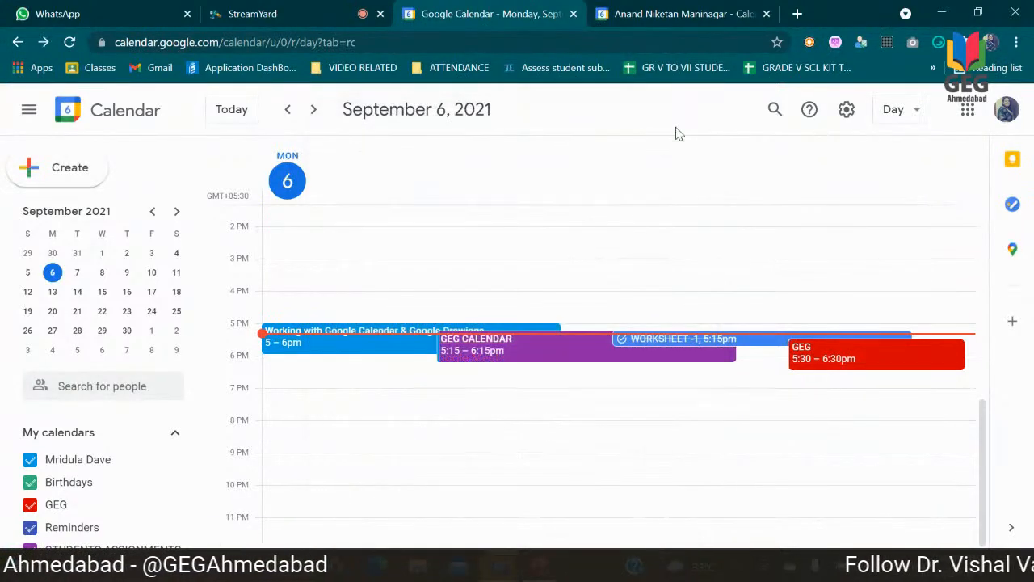
Step: Switch to the school account's calendar and start an appointment slots entry titled "PTM -1" on September 6, 2021
{"action": "left_click", "coordinate": [673, 6]}
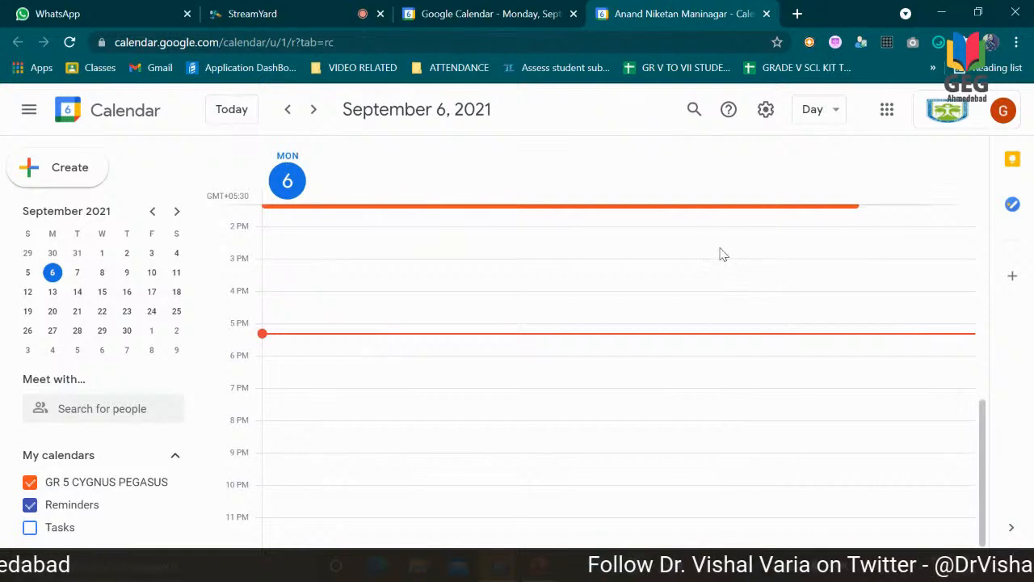
{"action": "left_click", "coordinate": [316, 311]}
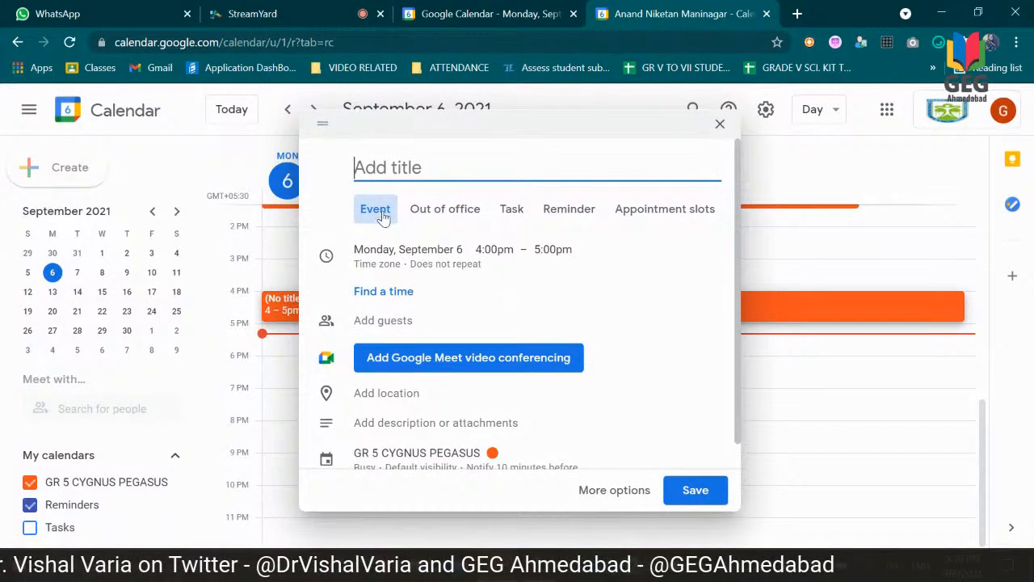
{"action": "left_click", "coordinate": [665, 212]}
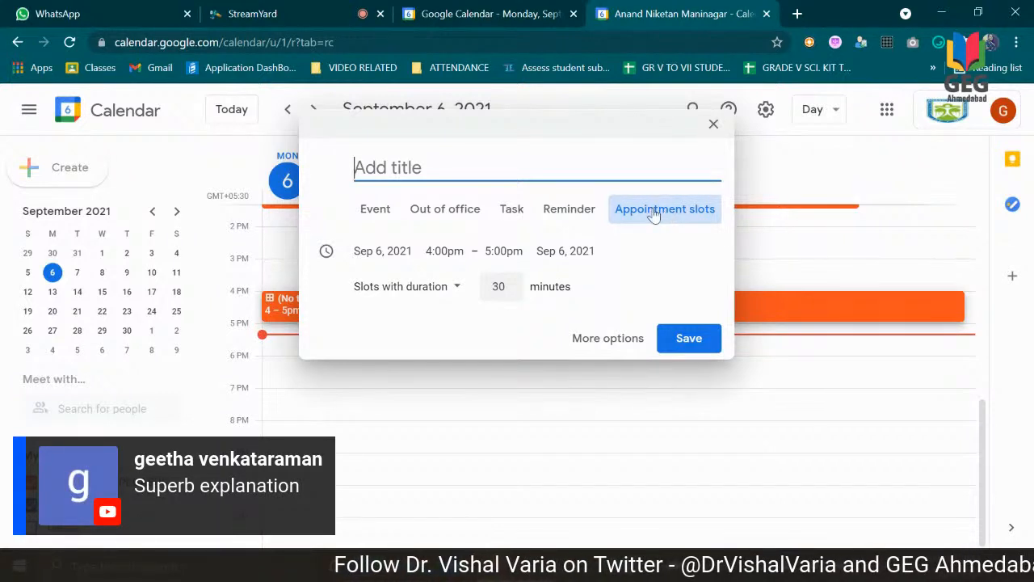
{"action": "type", "text": "PTM"}
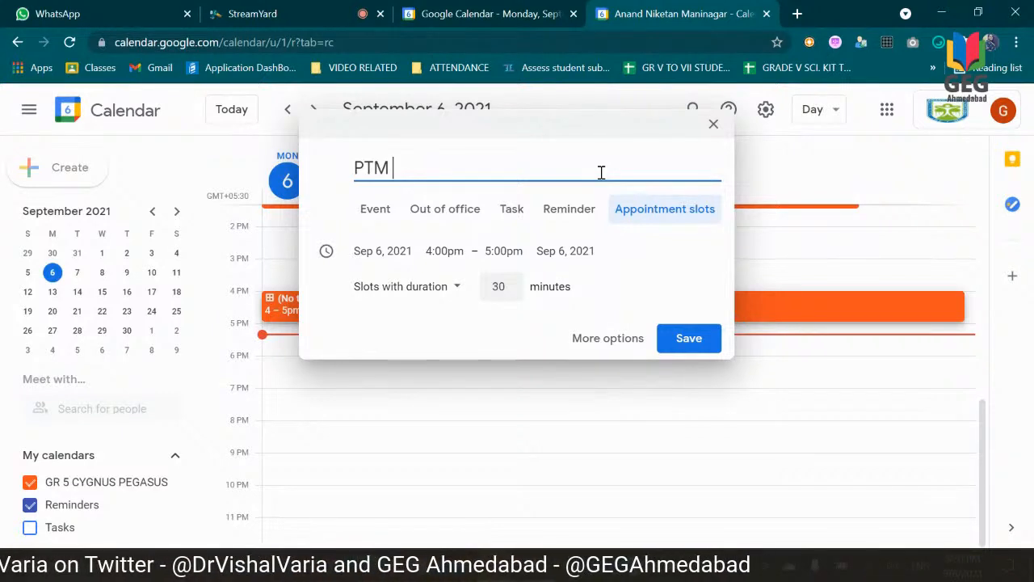
{"action": "type", "text": "-1"}
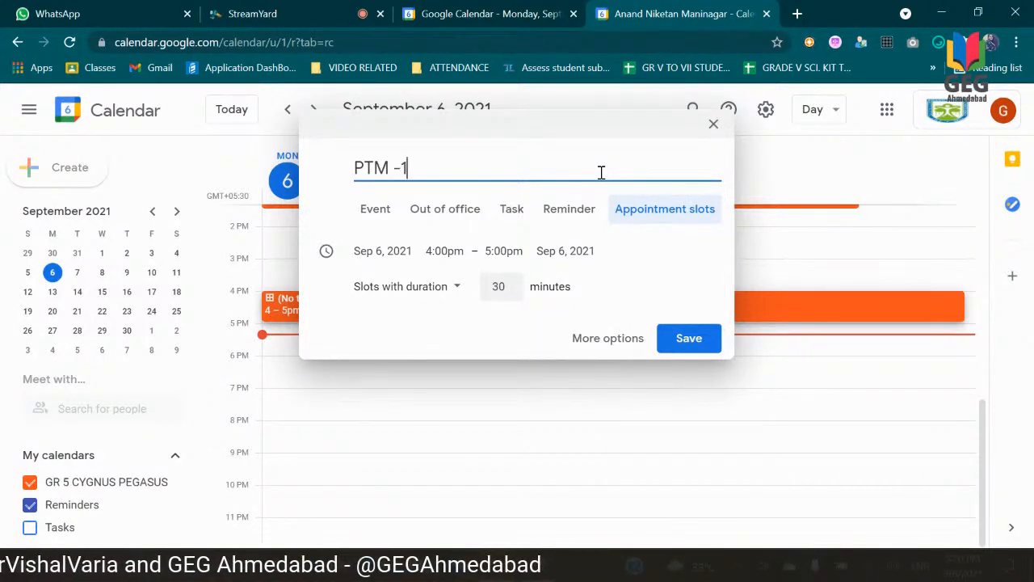
Step: Set the PTM -1 appointment slots to start at 5:30pm, with a slot duration of 5 minutes
{"action": "left_click", "coordinate": [445, 255]}
{"action": "left_click_drag", "start_coordinate": [568, 377], "coordinate": [570, 383]}
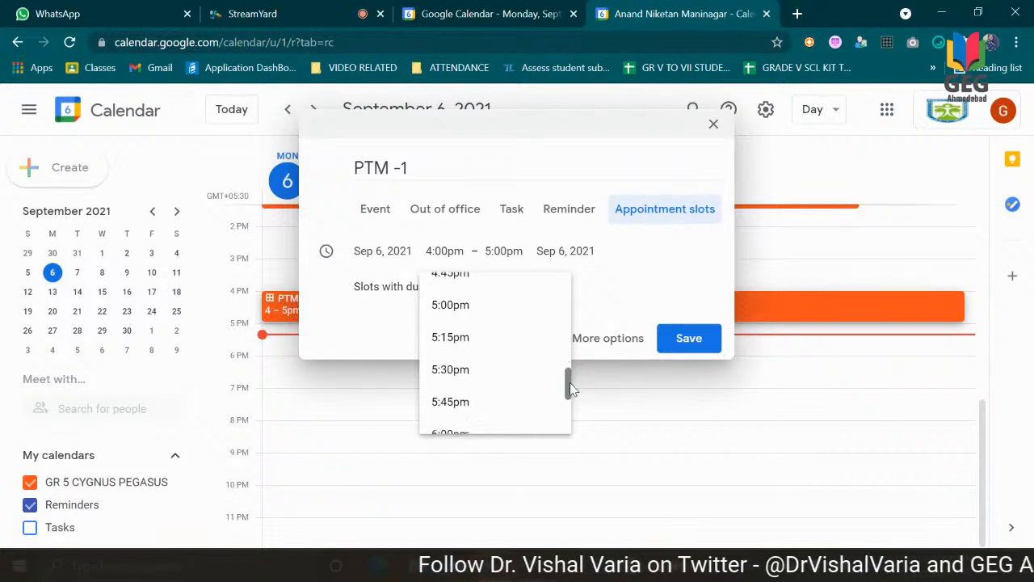
{"action": "left_click", "coordinate": [457, 369]}
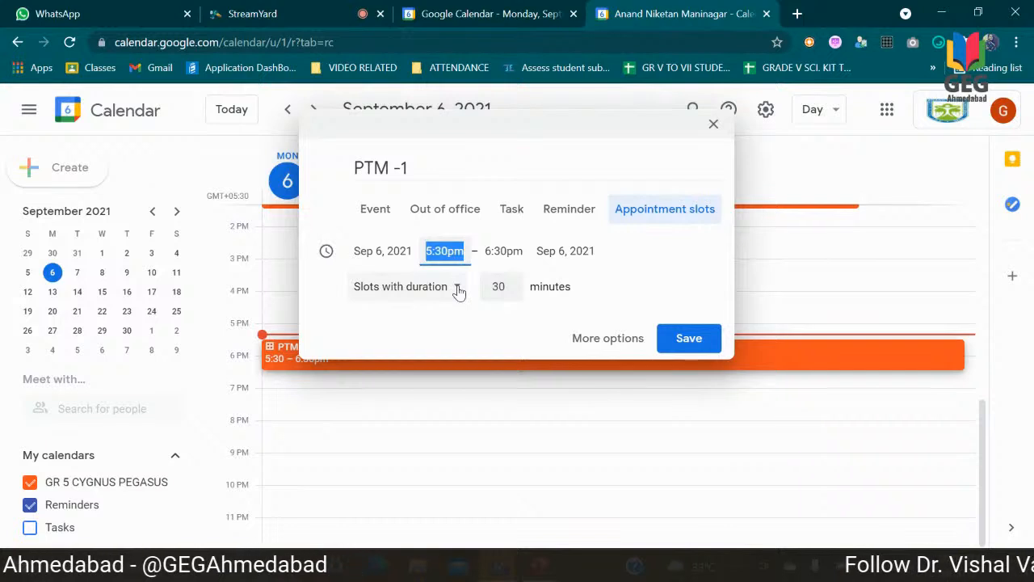
{"action": "left_click", "coordinate": [458, 288]}
{"action": "left_click", "coordinate": [496, 308]}
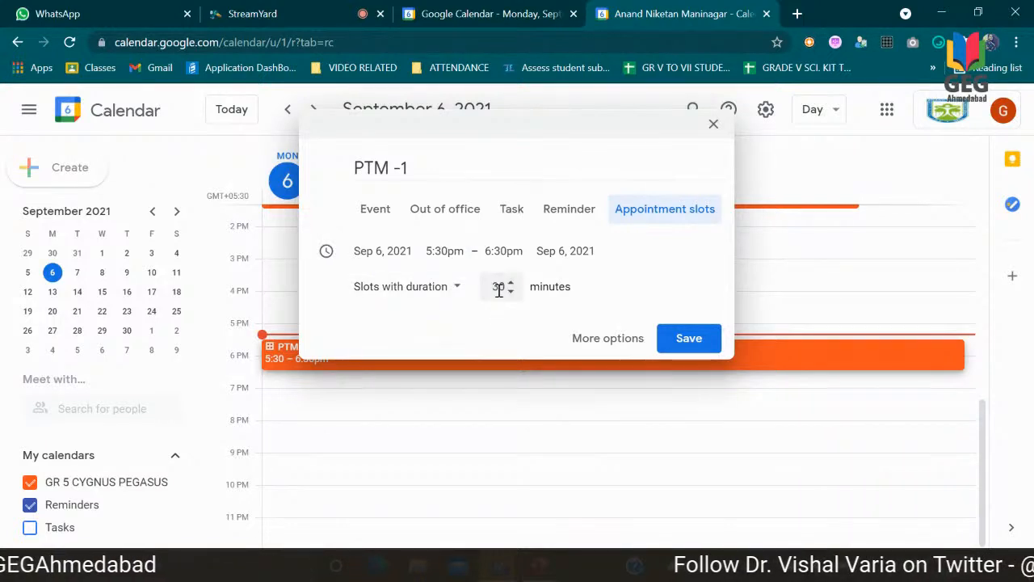
{"action": "left_click", "coordinate": [500, 287]}
{"action": "key", "text": "BackSpace"}
{"action": "type", "text": "5"}
{"action": "key", "text": "Delete"}
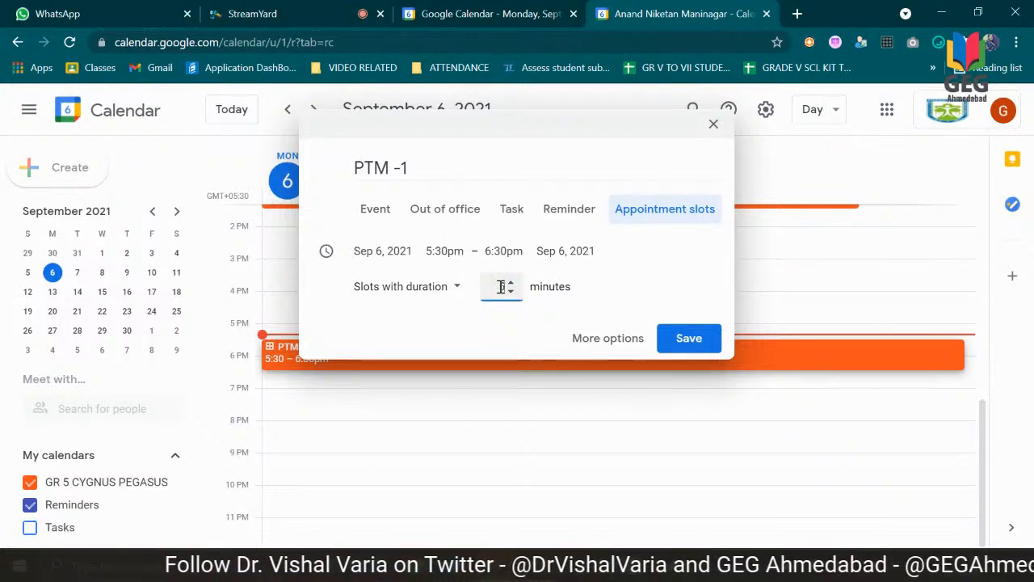
{"action": "left_click", "coordinate": [503, 319]}
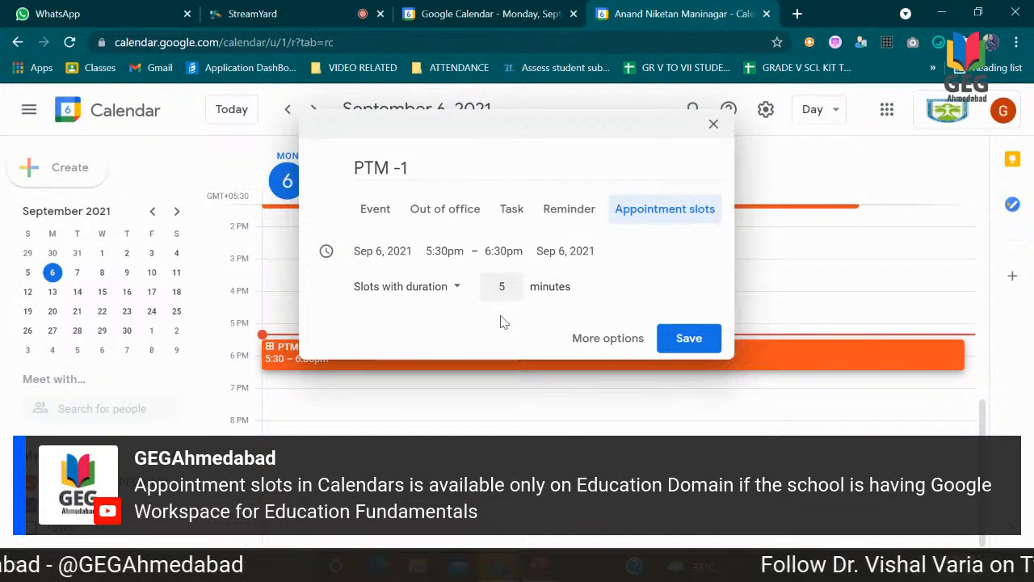
Step: Open the full options of the PTM -1 entry and add the description "KINDLY SELECT THE APPOINMENT SLOTS AVAILABLE ASAP."
{"action": "left_click", "coordinate": [623, 345]}
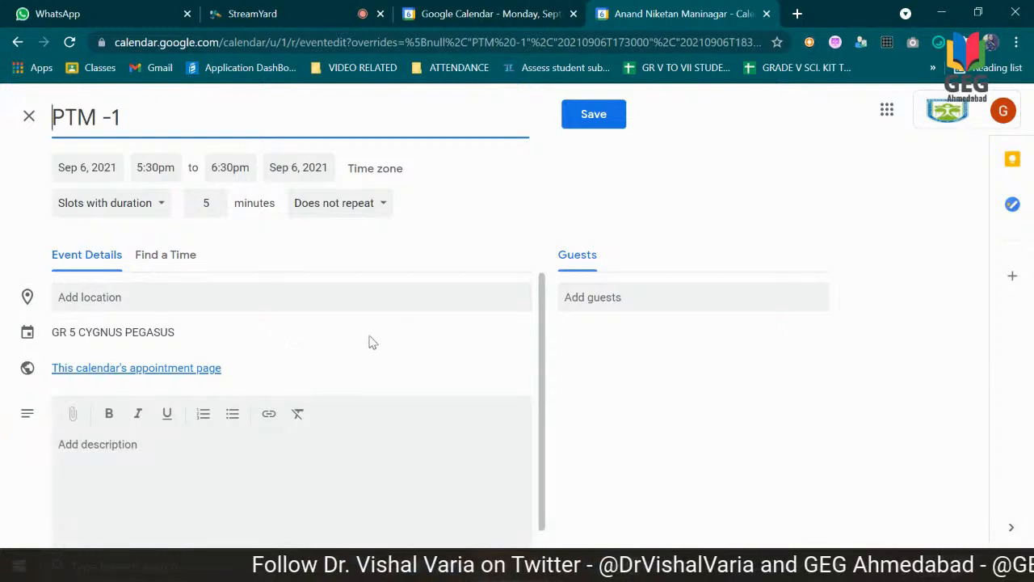
{"action": "left_click", "coordinate": [129, 444]}
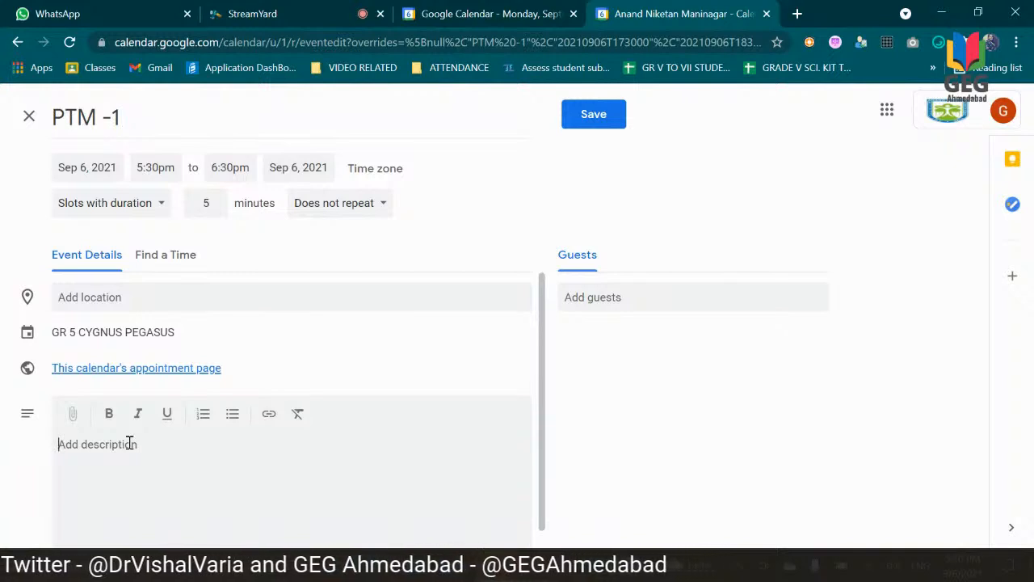
{"action": "type", "text": "KINDLY S"}
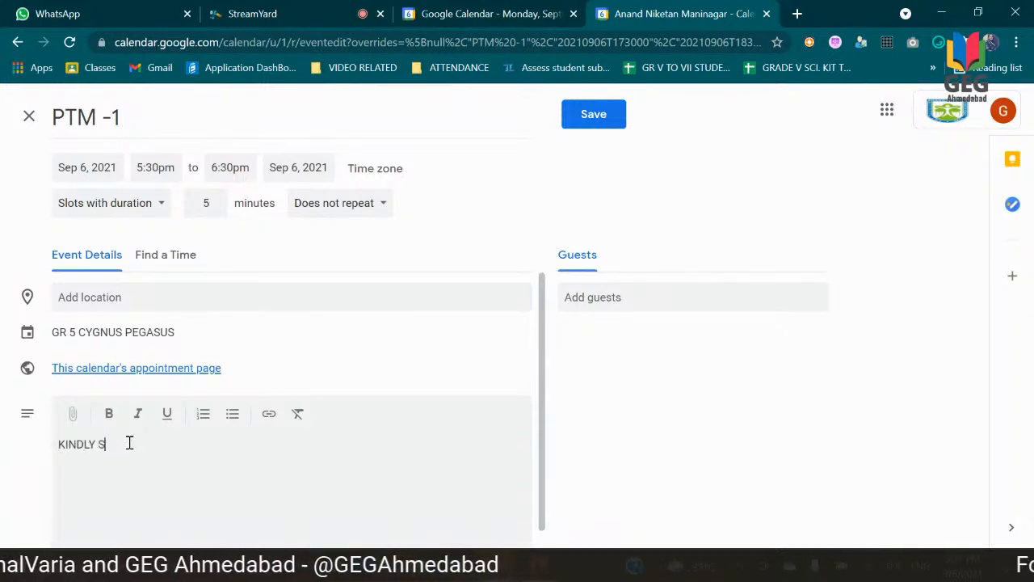
{"action": "type", "text": "ELECT THE AP"}
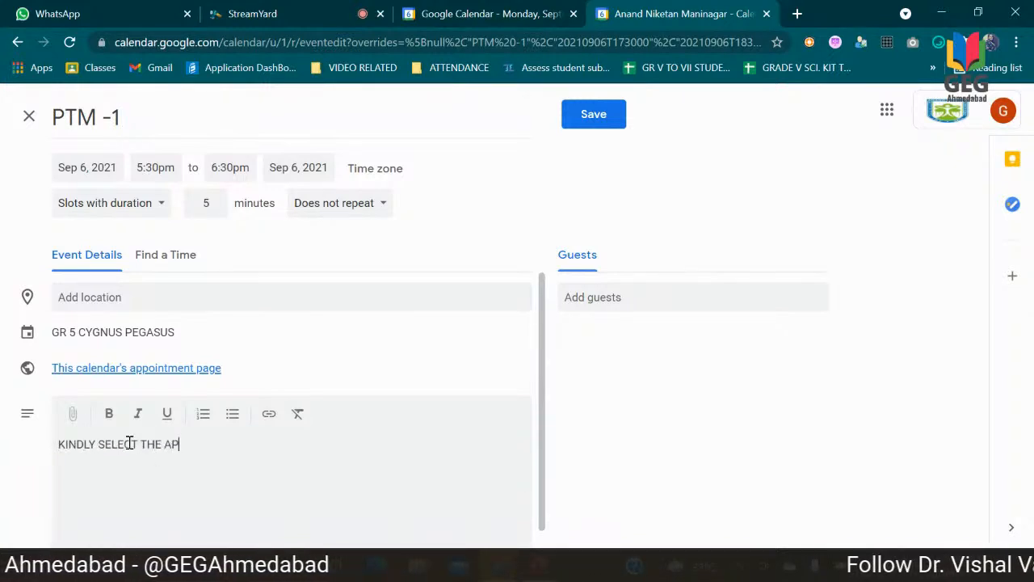
{"action": "type", "text": "POINME"}
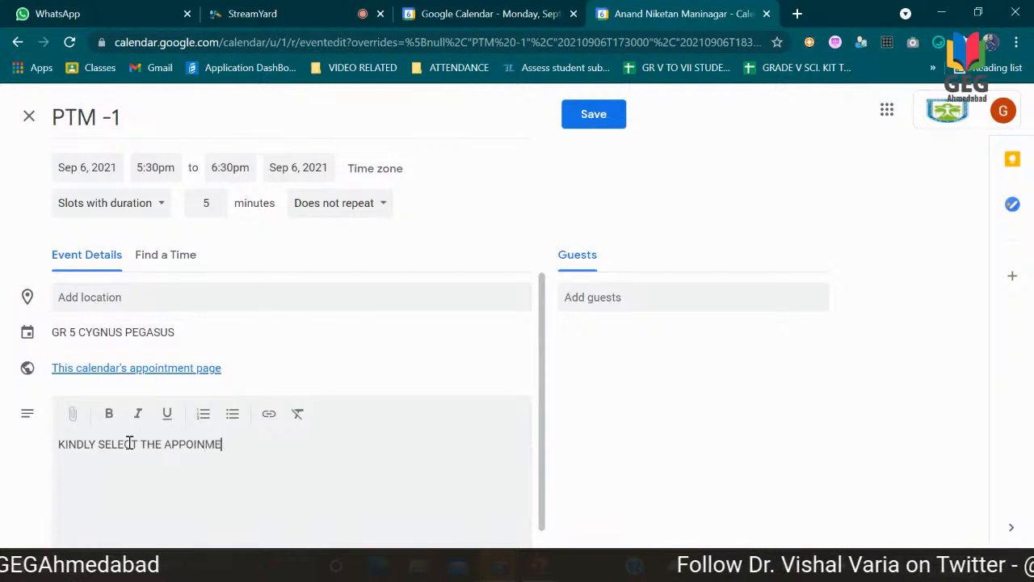
{"action": "type", "text": "NT SLOTS AV"}
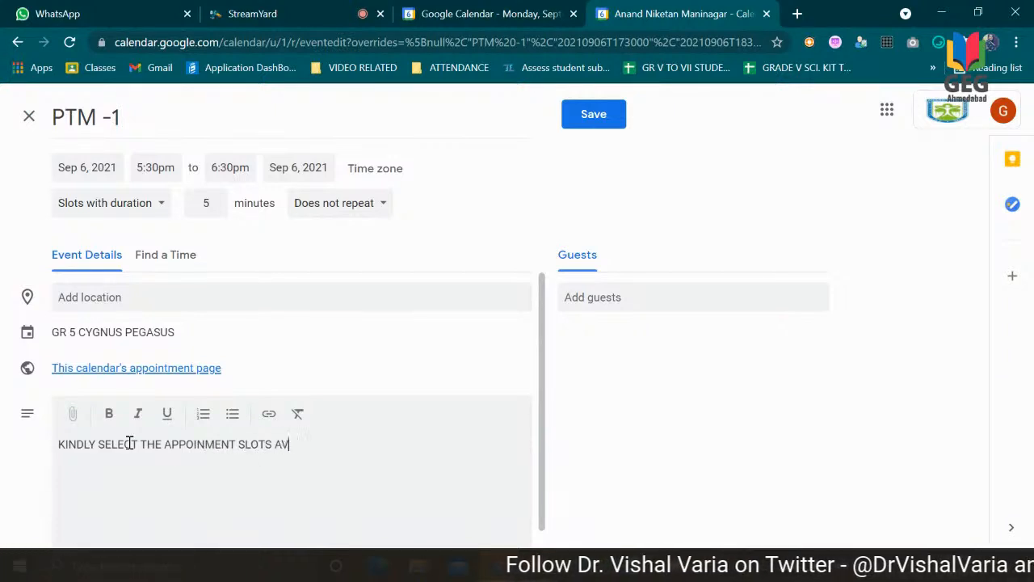
{"action": "type", "text": "AILABEL"}
{"action": "key", "text": "BackSpace"}
{"action": "type", "text": "LE ASAP"}
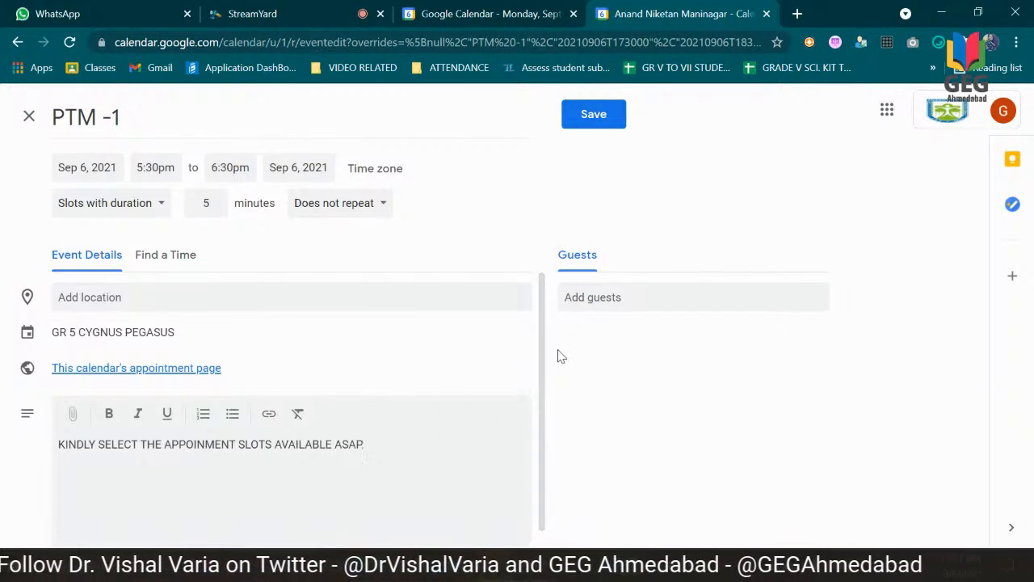
{"action": "type", "text": "."}
Step: Review the guest suggestions and remaining event details, and save the PTM -1 appointment slots
{"action": "left_click", "coordinate": [580, 297]}
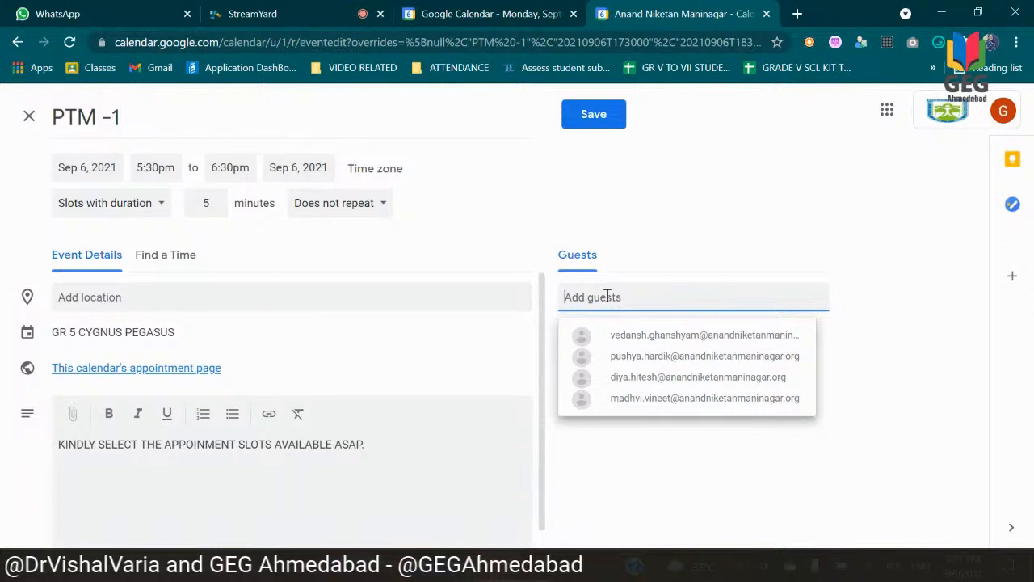
{"action": "left_click", "coordinate": [509, 227]}
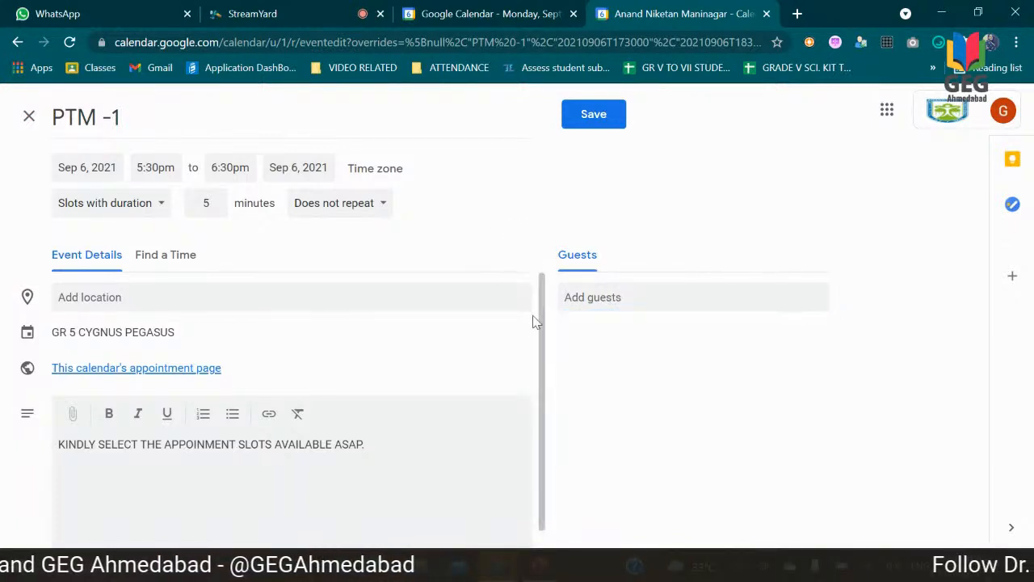
{"action": "scroll", "coordinate": [539, 320], "scroll_direction": "down", "scroll_amount": 1}
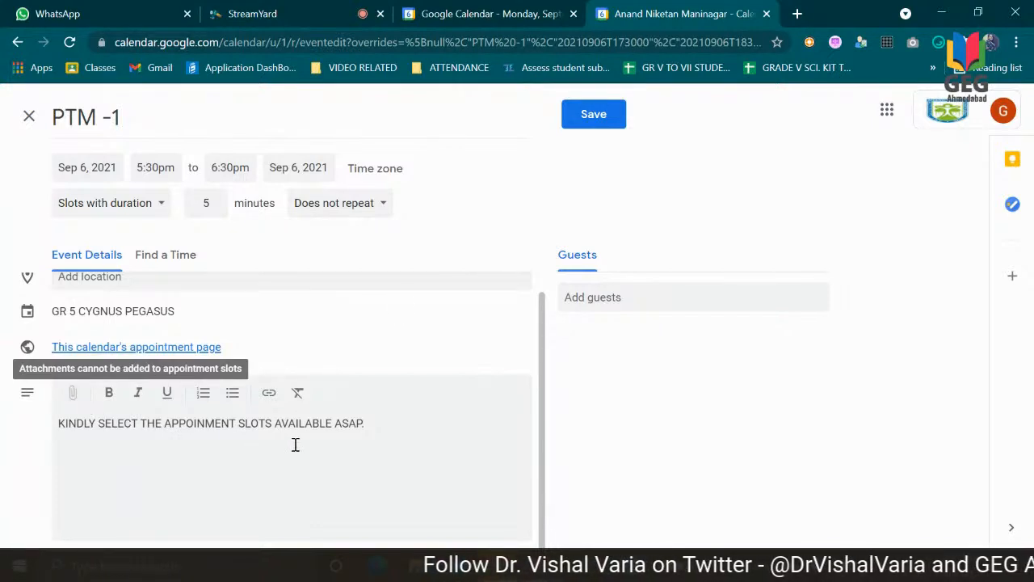
{"action": "left_click", "coordinate": [592, 115]}
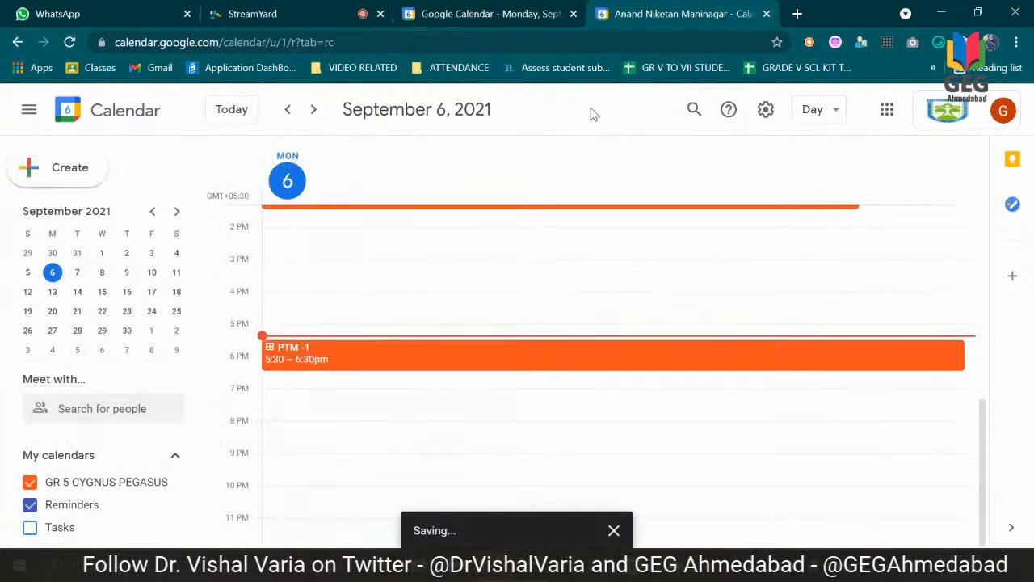
Step: Open the calendar's appointment page from the PTM -1 event and send its link in the StreamYard private chat
{"action": "left_click", "coordinate": [475, 361]}
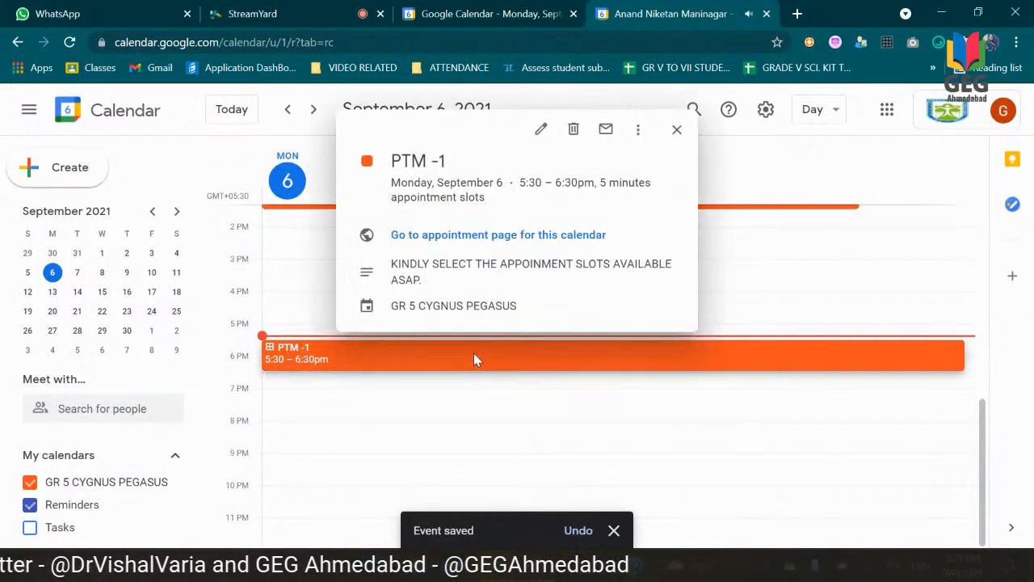
{"action": "left_click", "coordinate": [515, 236]}
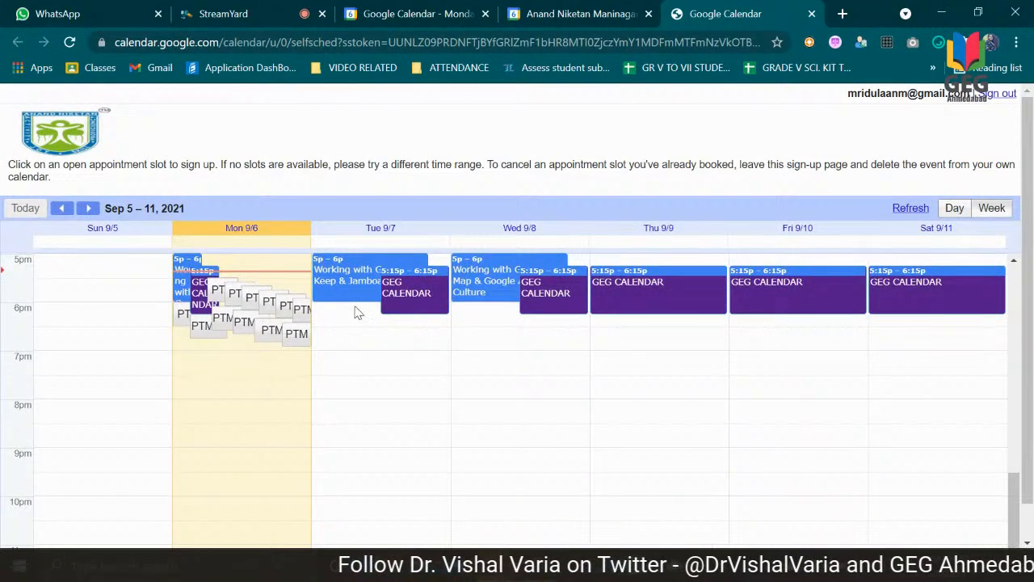
{"action": "left_click", "coordinate": [465, 44]}
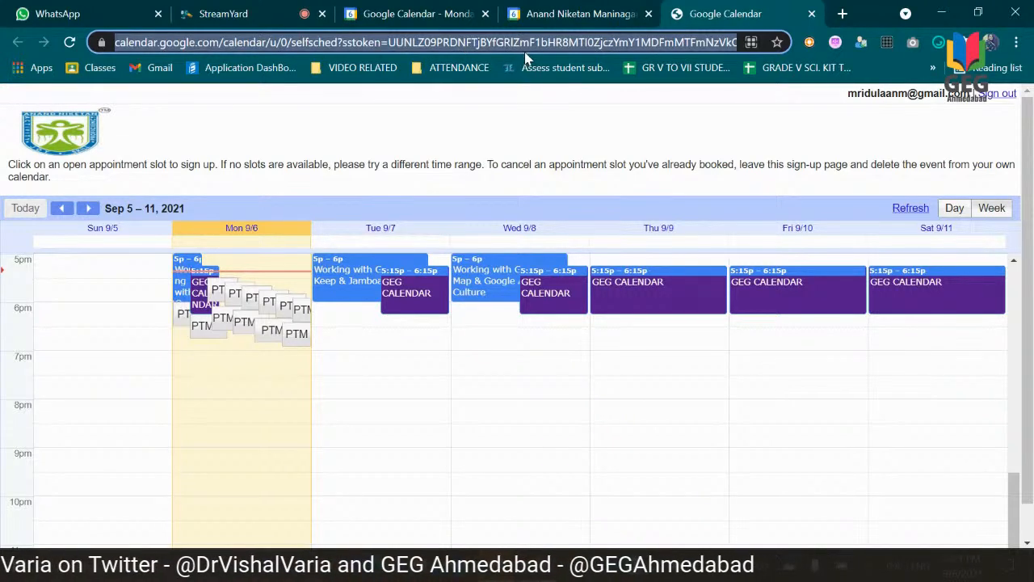
{"action": "left_click", "coordinate": [267, 13]}
{"action": "left_click", "coordinate": [854, 482]}
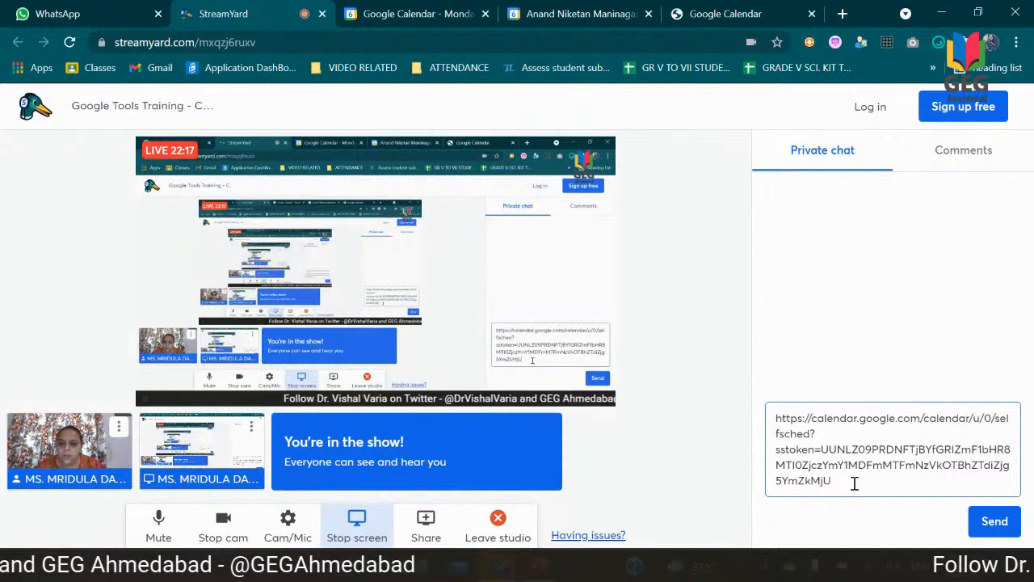
{"action": "left_click", "coordinate": [994, 521]}
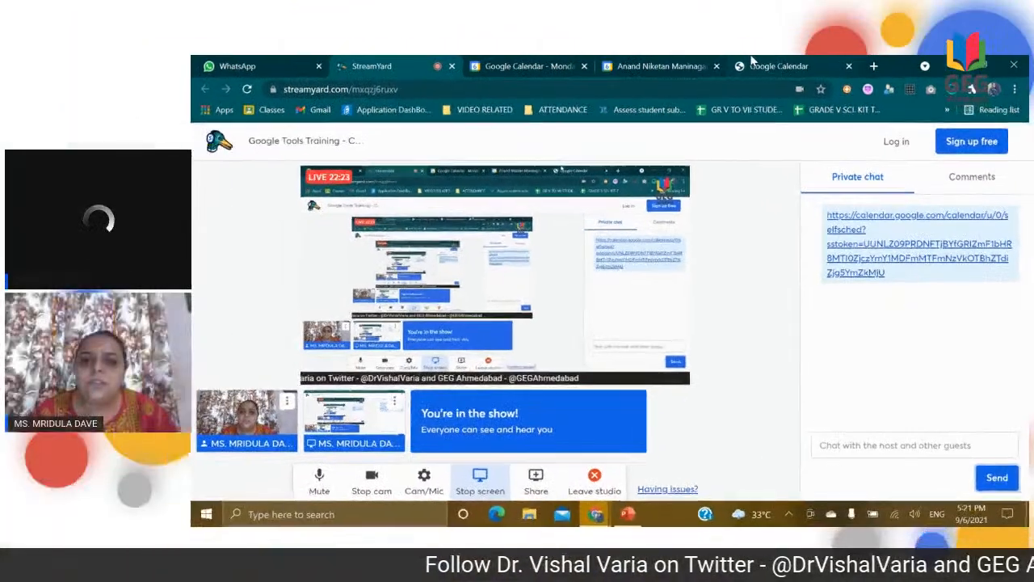
Step: Book the 6:25pm – 6:30pm PTM -1 slot on the appointment page, filling the Where field with the suggested personal name
{"action": "left_click", "coordinate": [751, 63]}
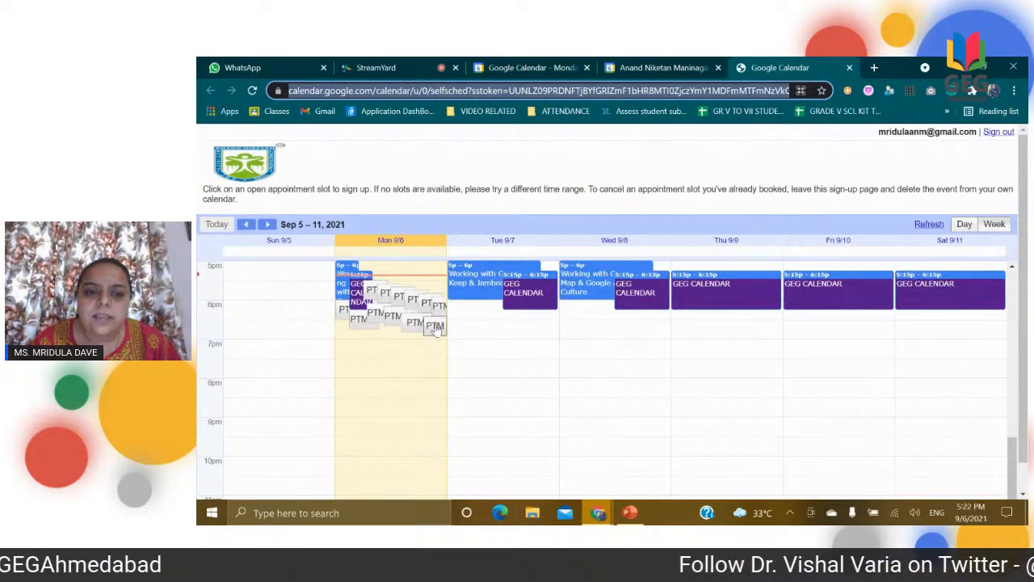
{"action": "left_click", "coordinate": [435, 325]}
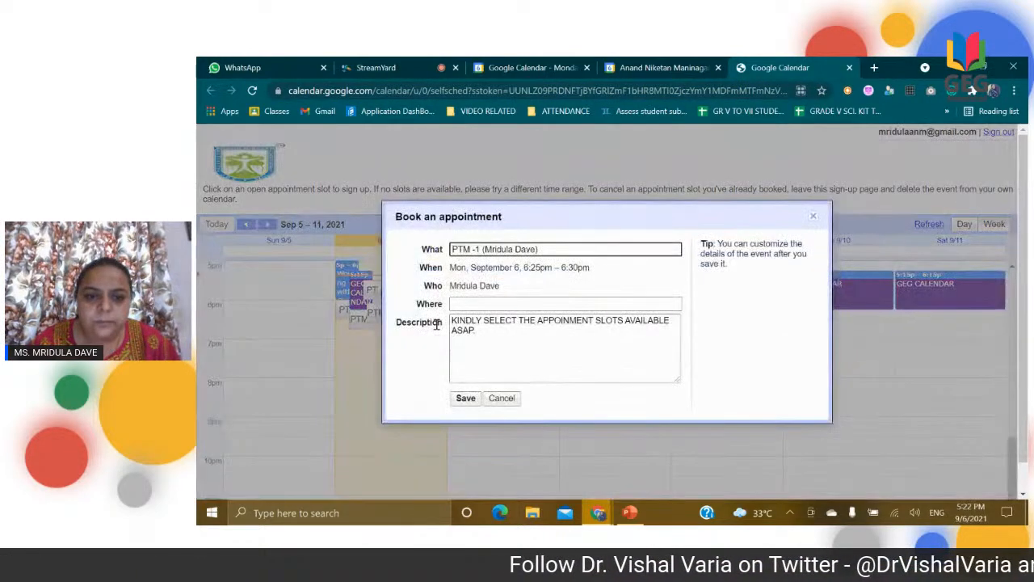
{"action": "left_click", "coordinate": [486, 303]}
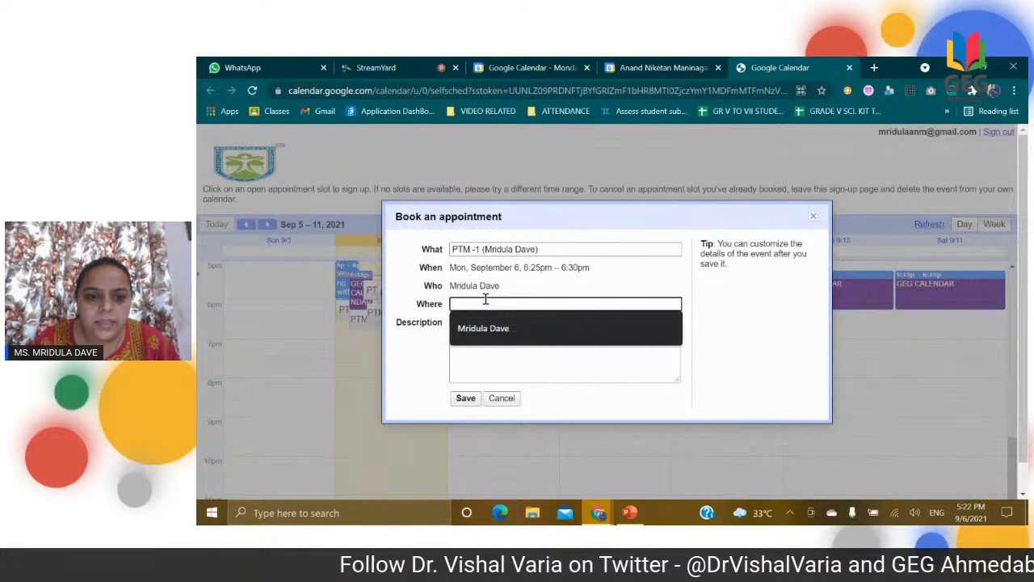
{"action": "left_click", "coordinate": [481, 327]}
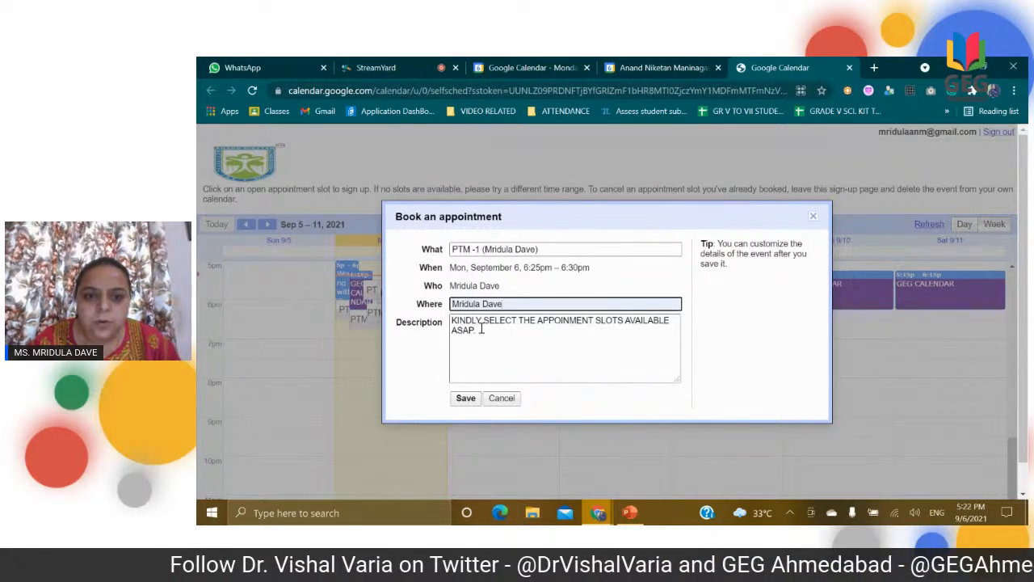
{"action": "left_click", "coordinate": [537, 269]}
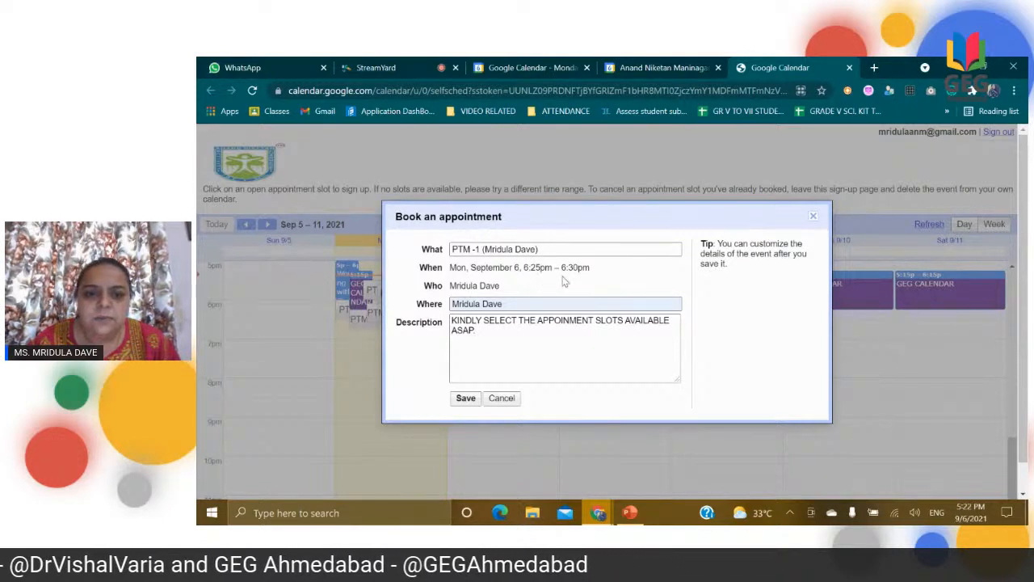
{"action": "left_click", "coordinate": [466, 398]}
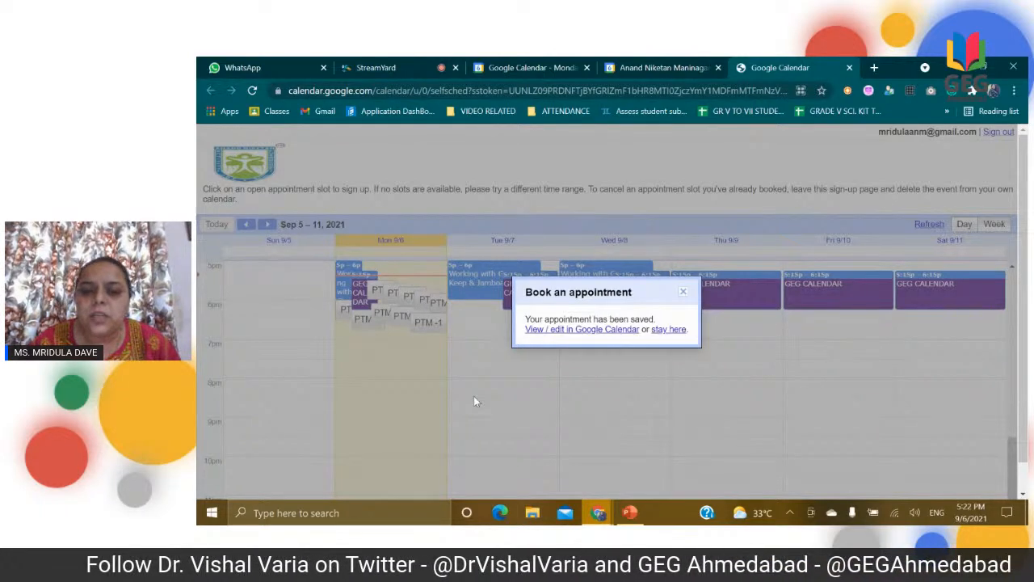
{"action": "left_click", "coordinate": [682, 294]}
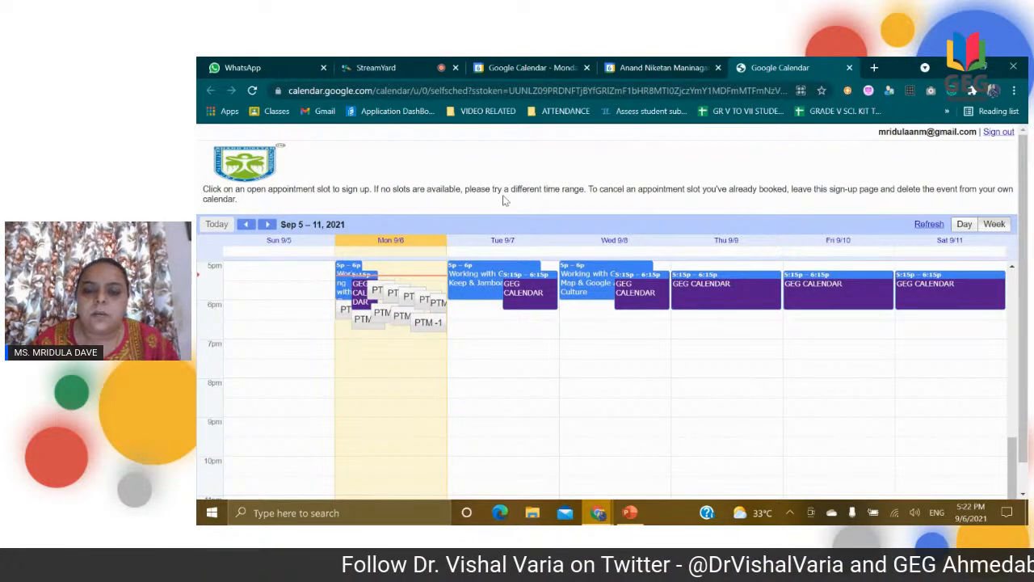
Step: Switch to the PowerPoint presentation and check the Google Calendar topic list
{"action": "mouse_move", "coordinate": [634, 517]}
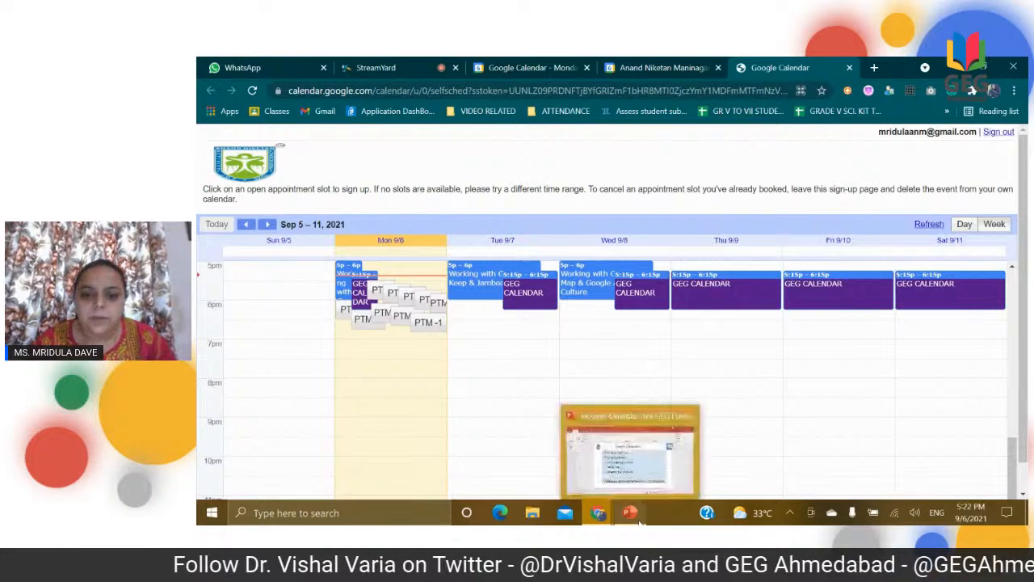
{"action": "left_click", "coordinate": [638, 473]}
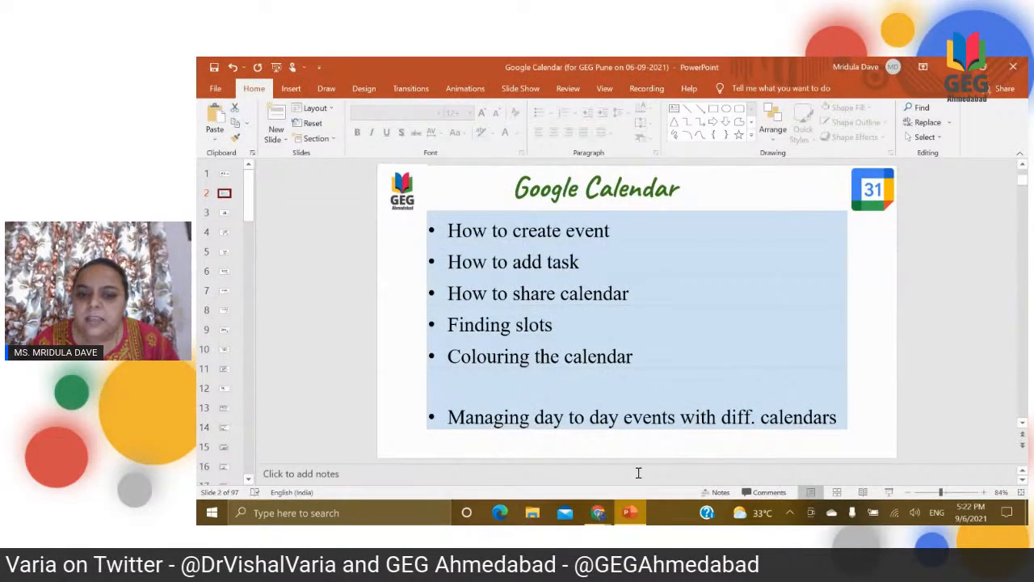
Step: Switch from the presentation to Google Calendar and review the details and guests of the booked 6:25pm PTM -1 appointment
{"action": "mouse_move", "coordinate": [598, 517]}
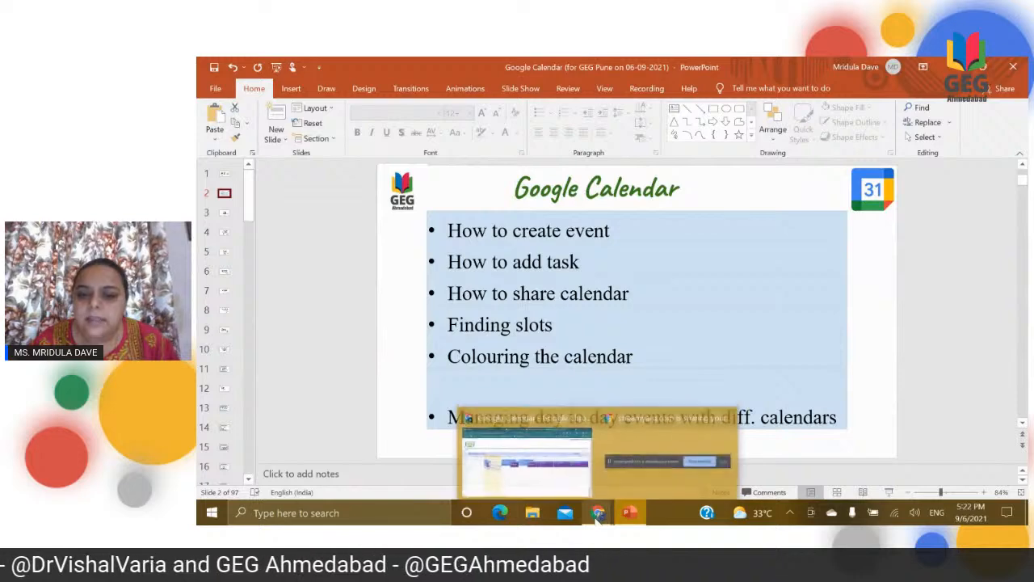
{"action": "left_click", "coordinate": [578, 484]}
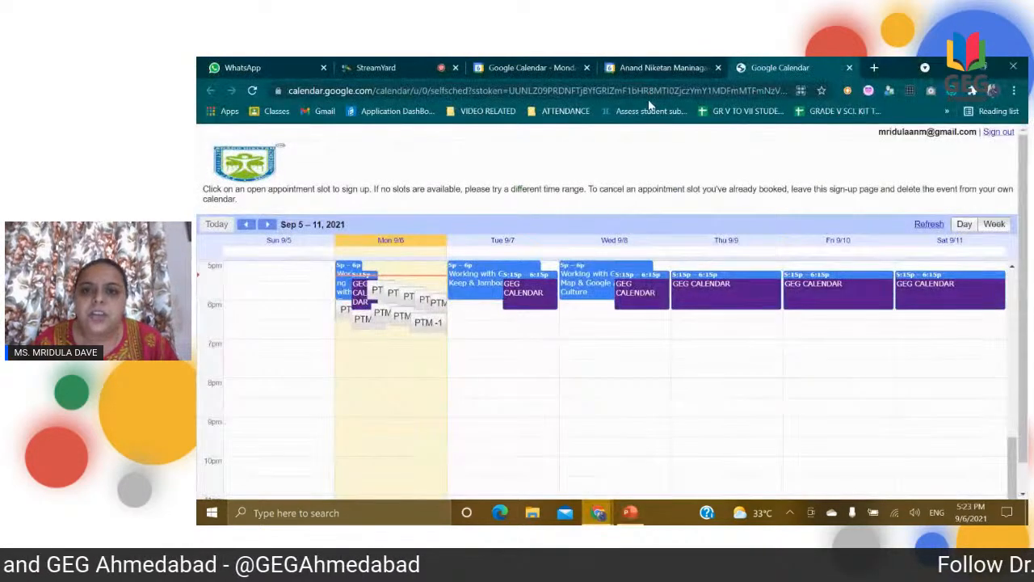
{"action": "left_click", "coordinate": [557, 64]}
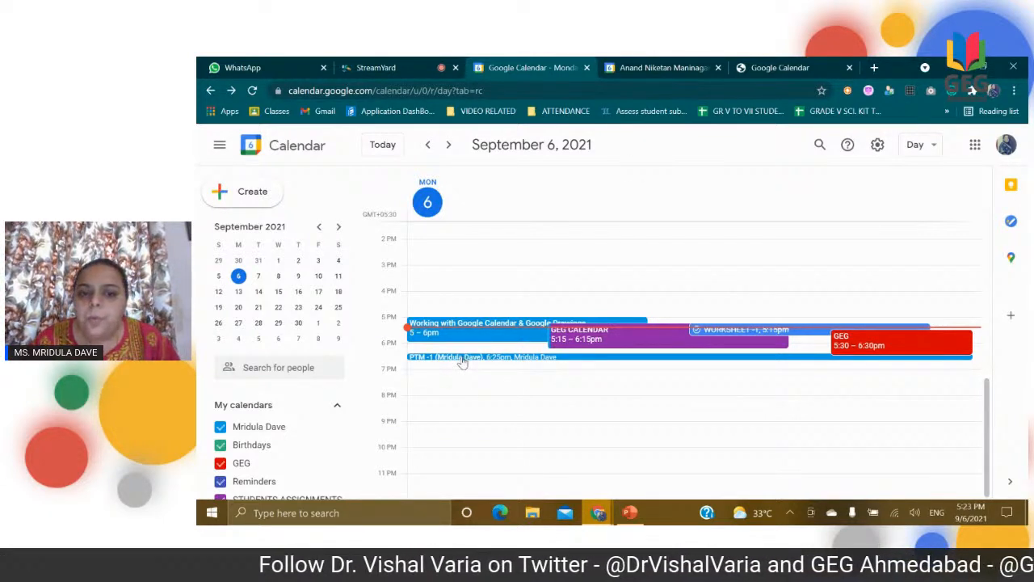
{"action": "left_click", "coordinate": [511, 357]}
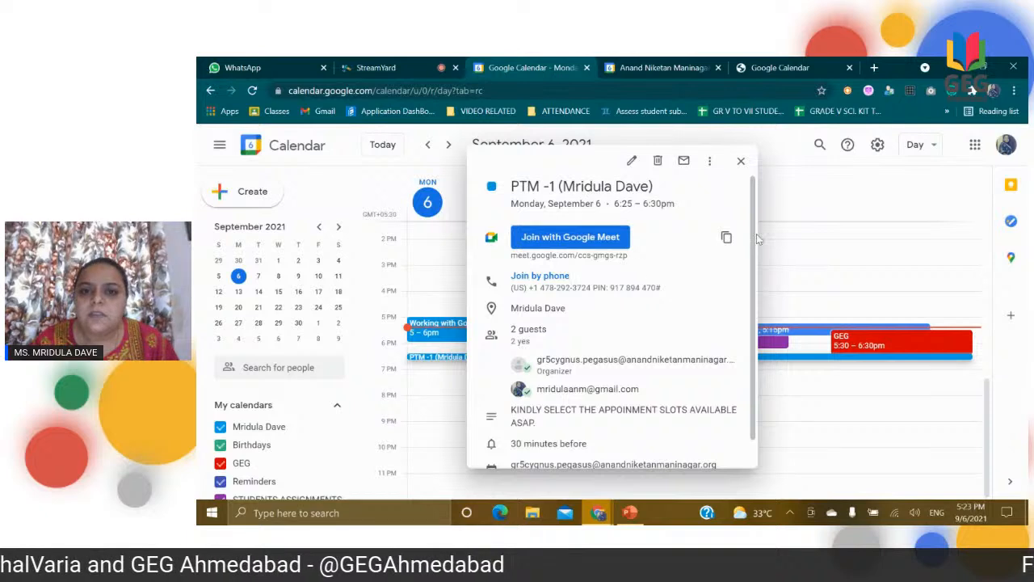
{"action": "left_click_drag", "start_coordinate": [754, 241], "coordinate": [755, 317]}
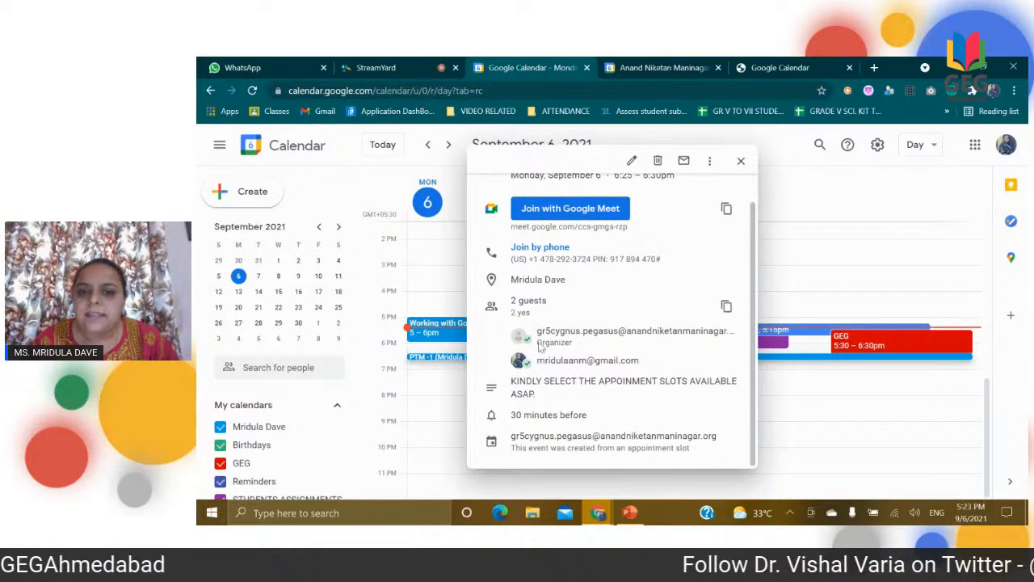
{"action": "mouse_move", "coordinate": [539, 331]}
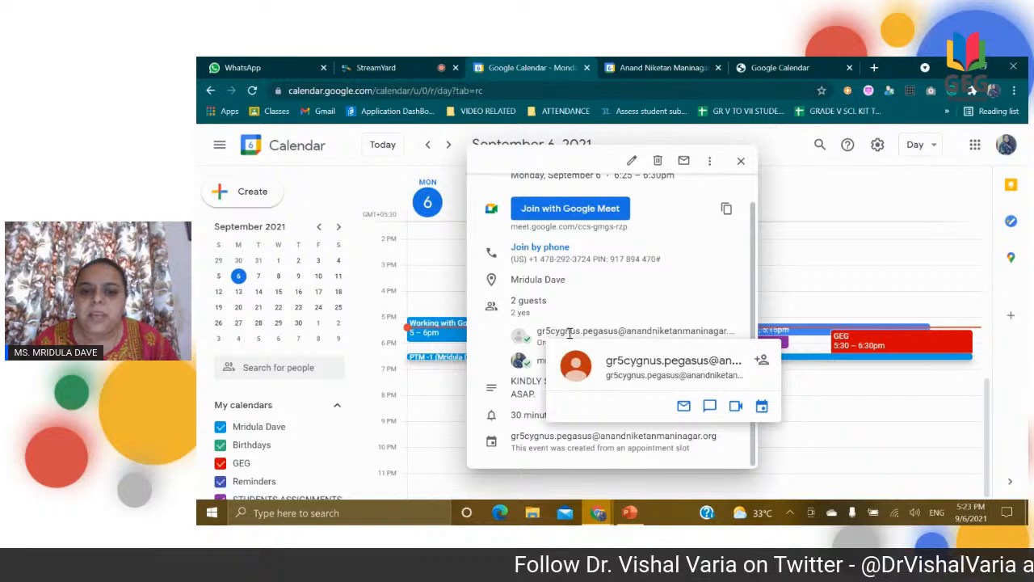
{"action": "mouse_move", "coordinate": [498, 368]}
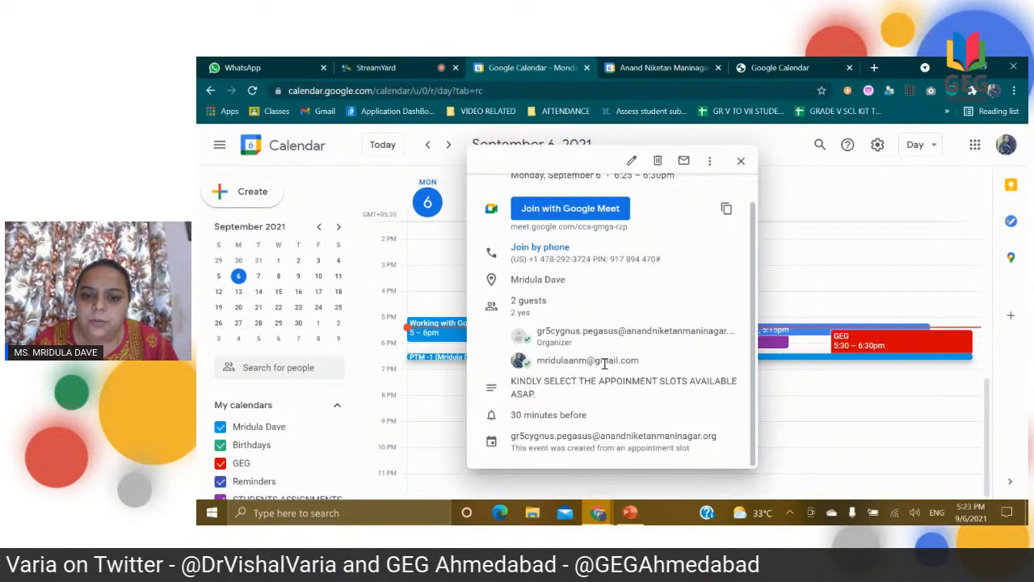
{"action": "left_click", "coordinate": [740, 161]}
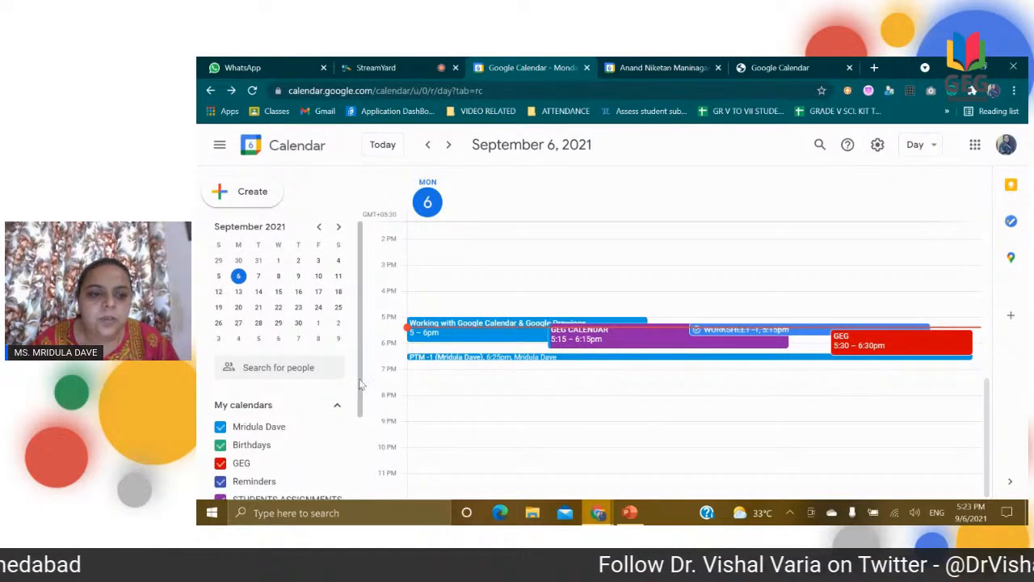
Step: Change the primary personal calendar's colour to yellow
{"action": "scroll", "coordinate": [361, 386], "scroll_direction": "down", "scroll_amount": 3}
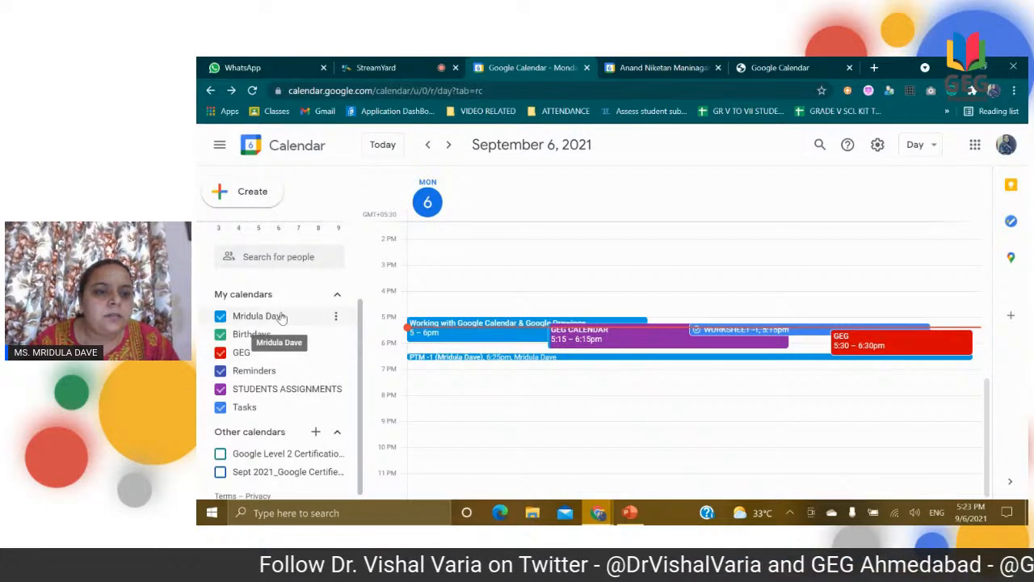
{"action": "left_click", "coordinate": [335, 318]}
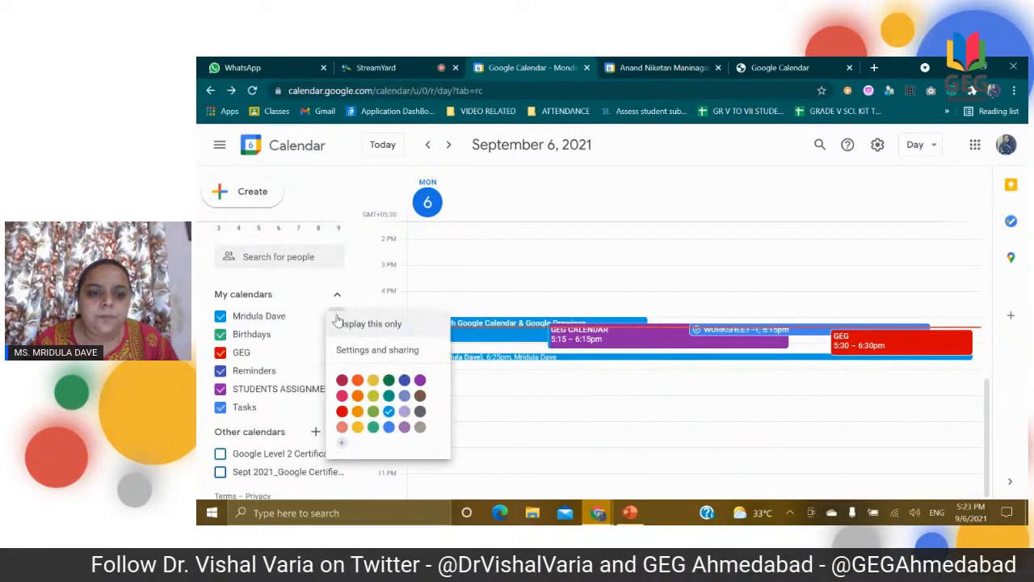
{"action": "left_click", "coordinate": [374, 380]}
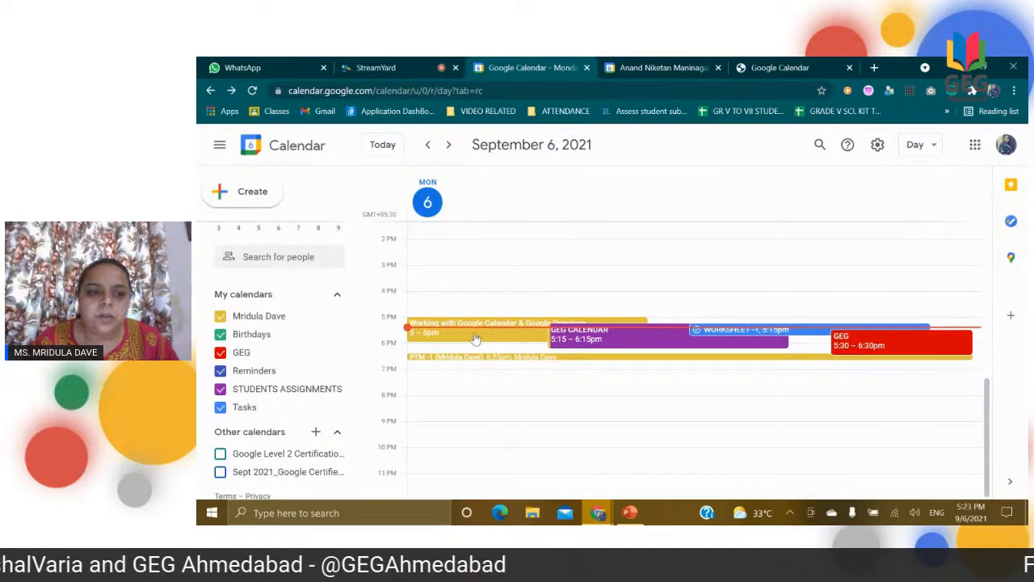
{"action": "left_click", "coordinate": [335, 352]}
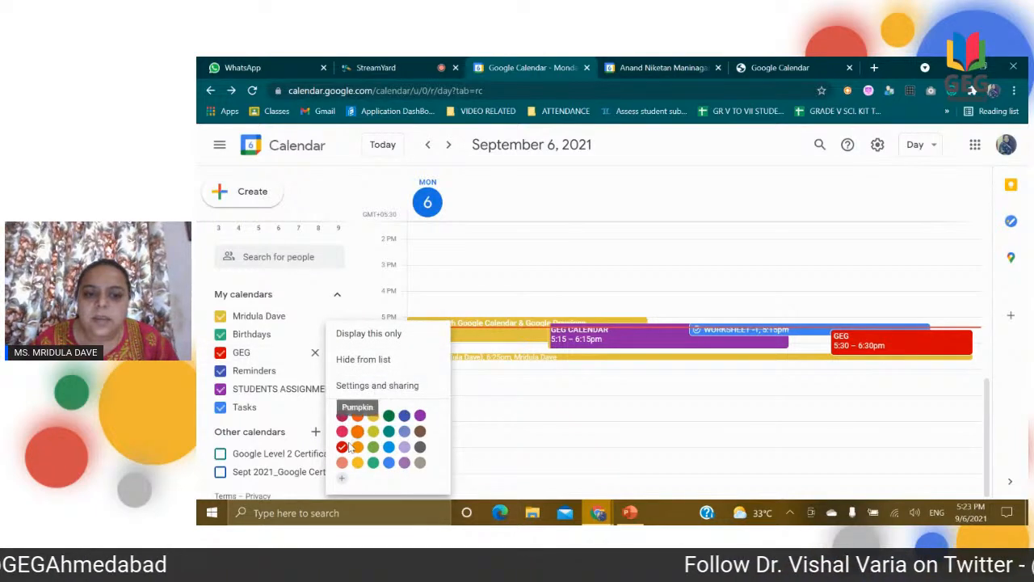
{"action": "left_click", "coordinate": [505, 426]}
{"action": "left_click", "coordinate": [505, 427]}
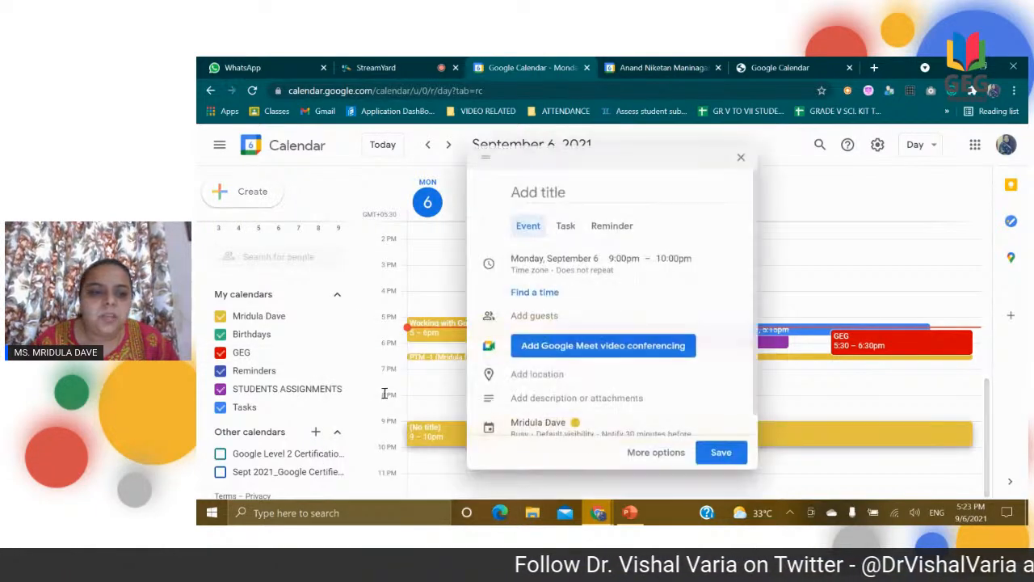
{"action": "left_click", "coordinate": [740, 156]}
Step: Change the STUDENTS ASSIGNMENTS calendar's colour to teal
{"action": "left_click", "coordinate": [336, 389]}
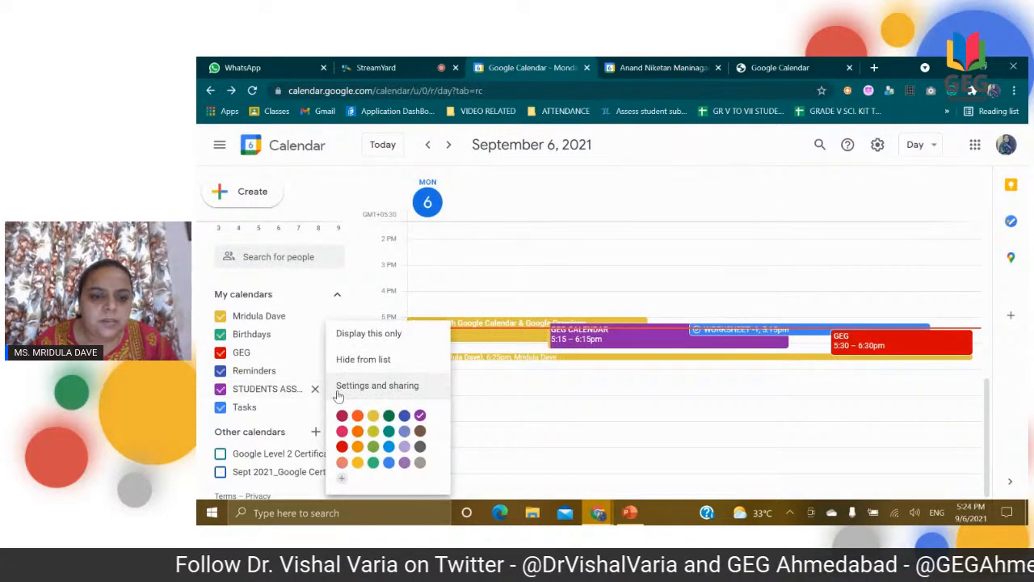
{"action": "left_click", "coordinate": [389, 431]}
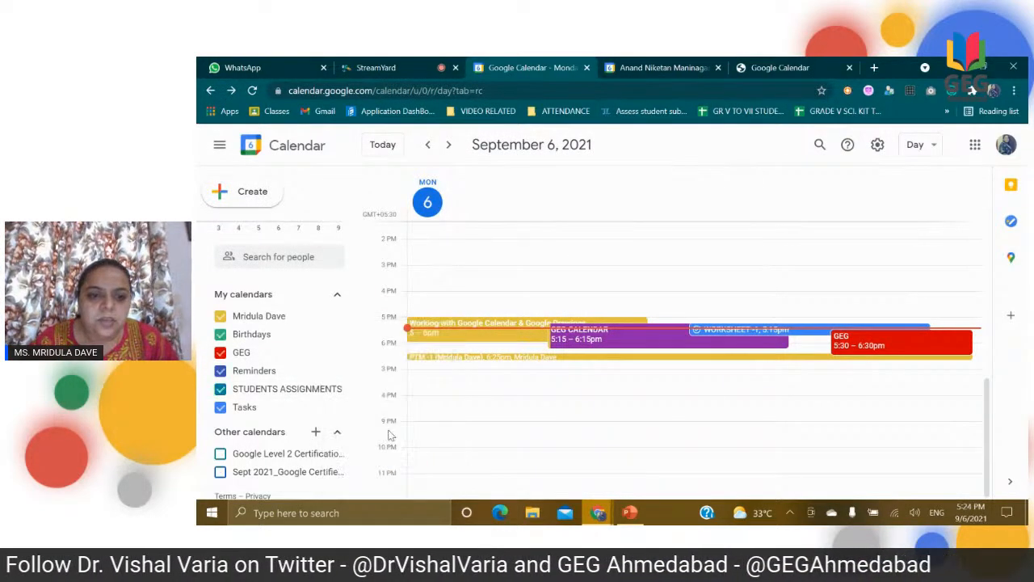
Step: Start a new event titled WORKSHEET and add Google Meet video conferencing to it
{"action": "left_click", "coordinate": [252, 194]}
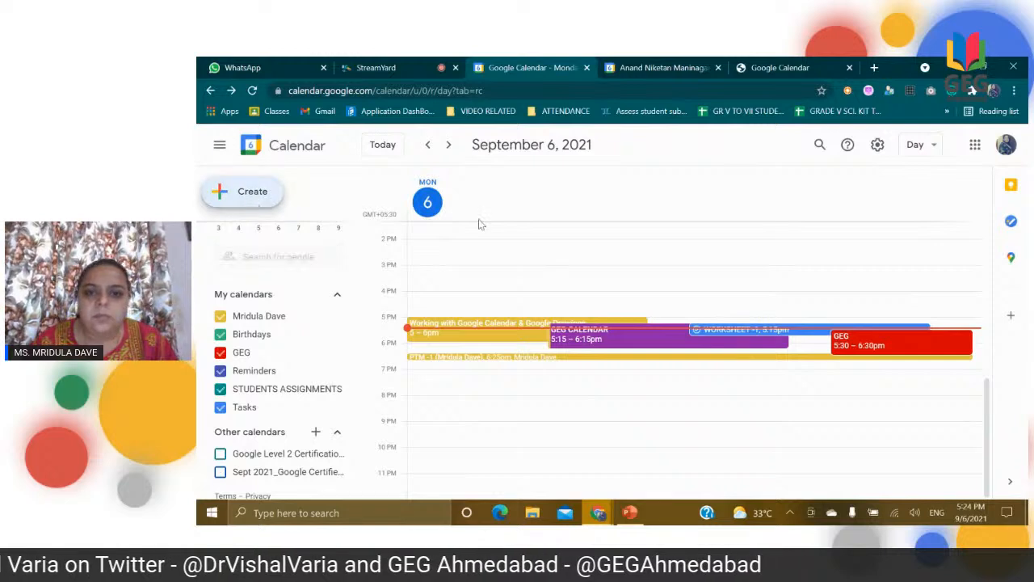
{"action": "type", "text": "WORKSHEE"}
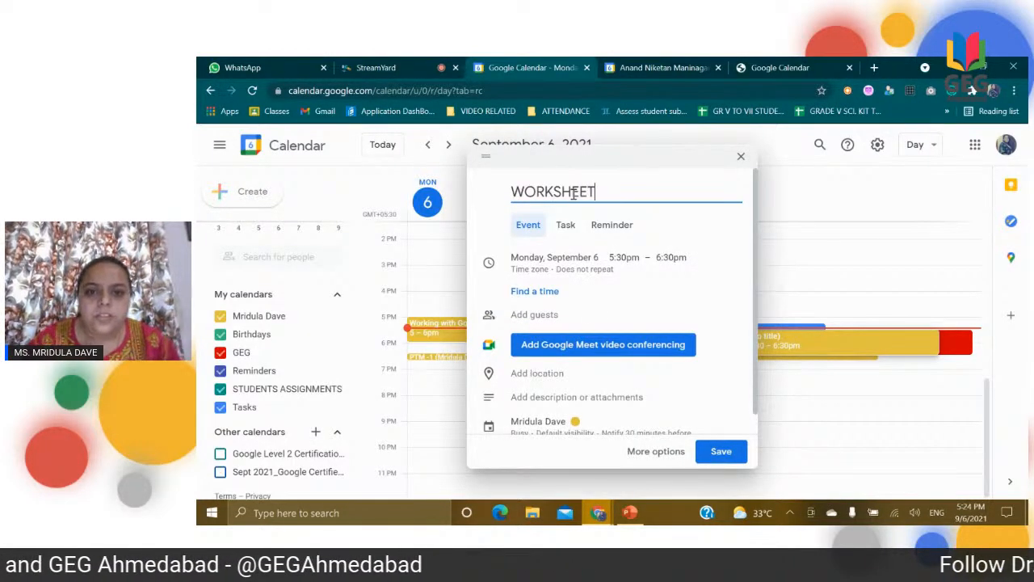
{"action": "type", "text": "T"}
{"action": "left_click", "coordinate": [666, 346]}
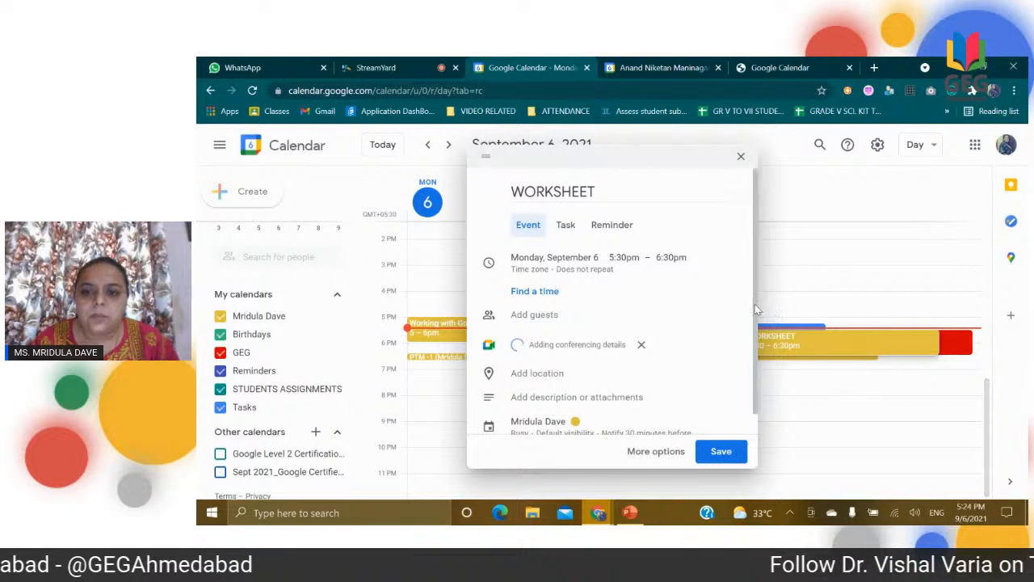
Step: Assign the WORKSHEET event to the STUDENTS ASSIGNMENTS calendar, check its colour choices, and save the event
{"action": "left_click", "coordinate": [562, 399]}
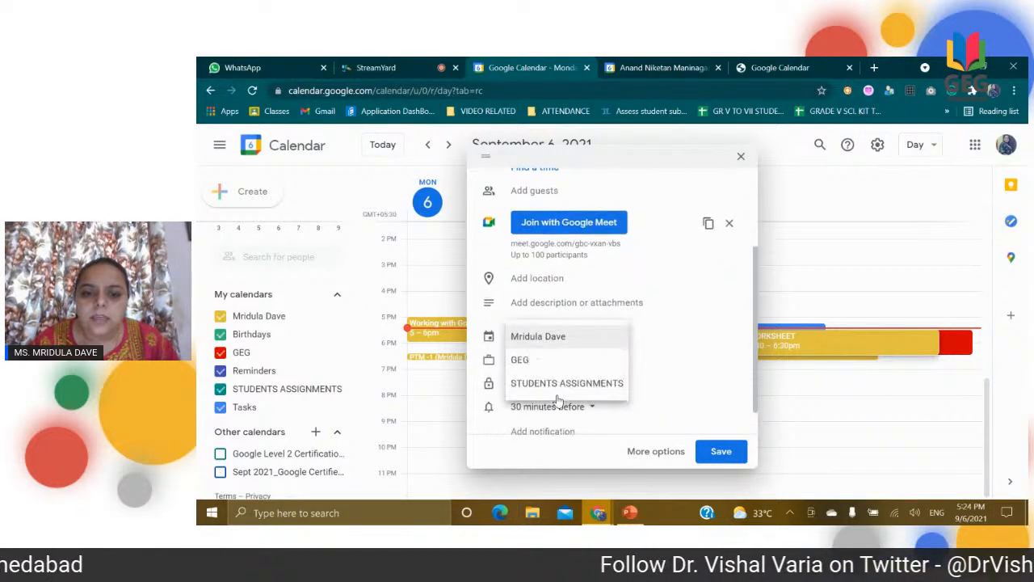
{"action": "left_click", "coordinate": [563, 385]}
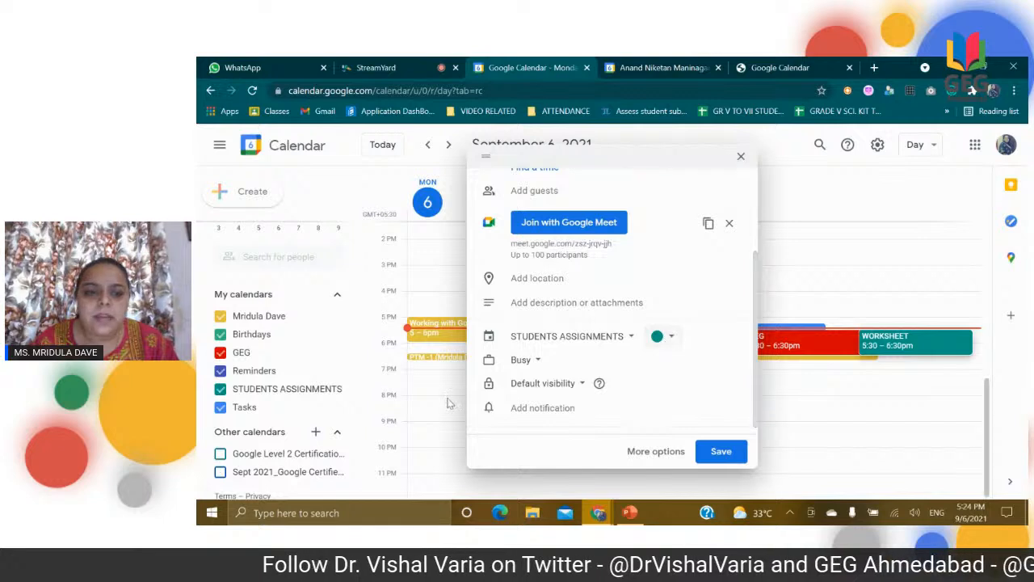
{"action": "left_click", "coordinate": [671, 339]}
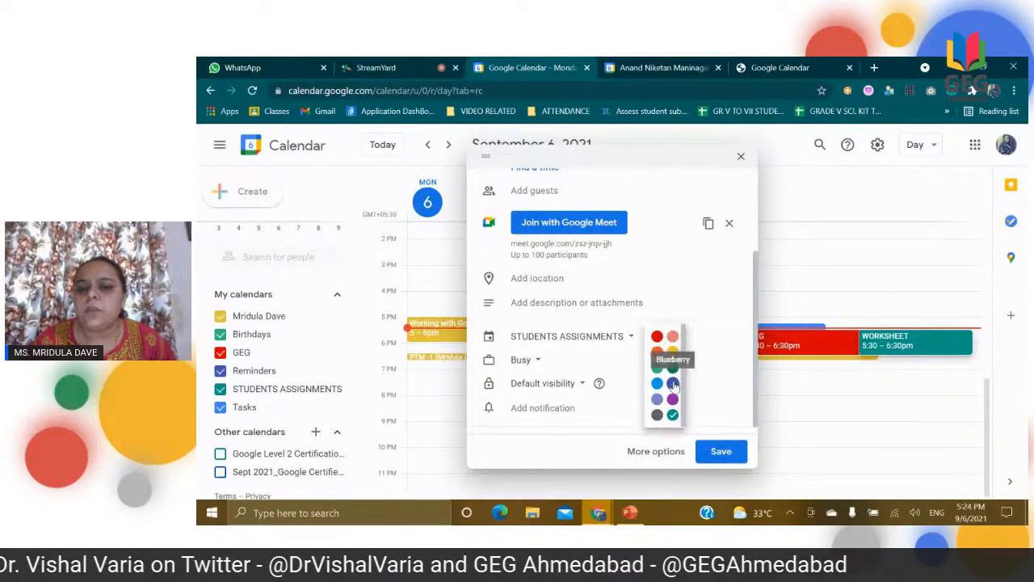
{"action": "left_click", "coordinate": [722, 378]}
{"action": "left_click", "coordinate": [720, 450]}
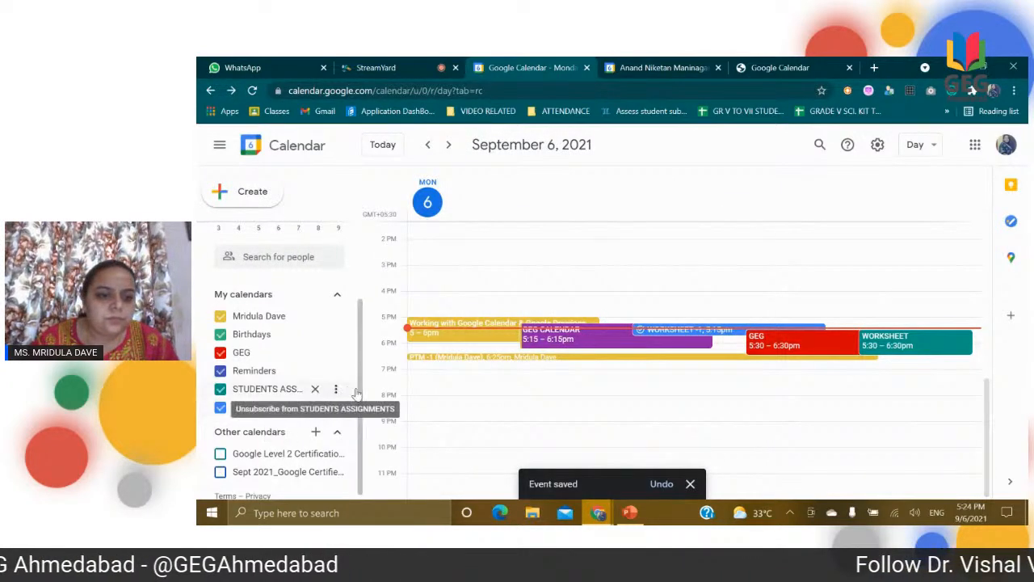
{"action": "left_click", "coordinate": [268, 199]}
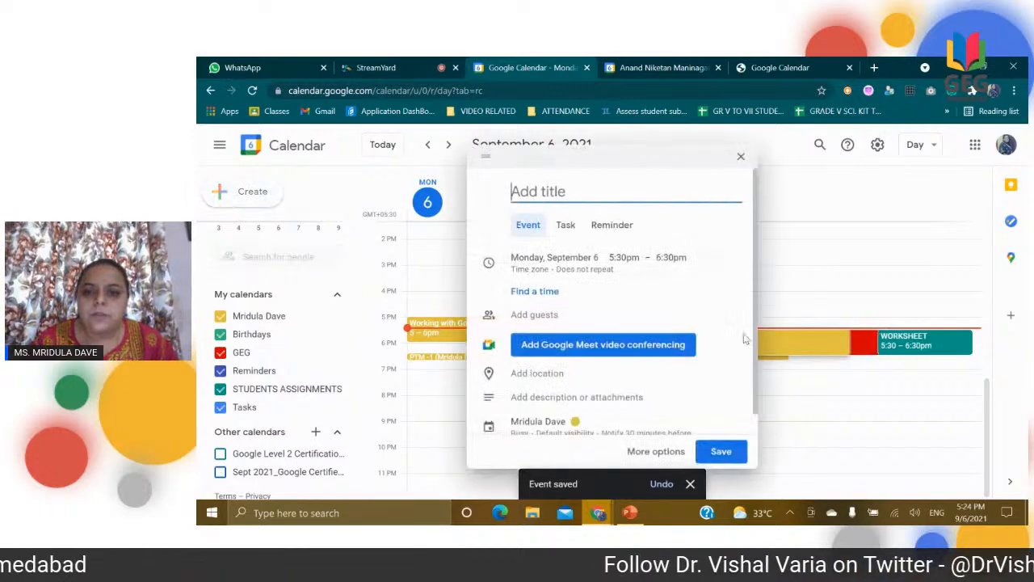
{"action": "left_click", "coordinate": [740, 156]}
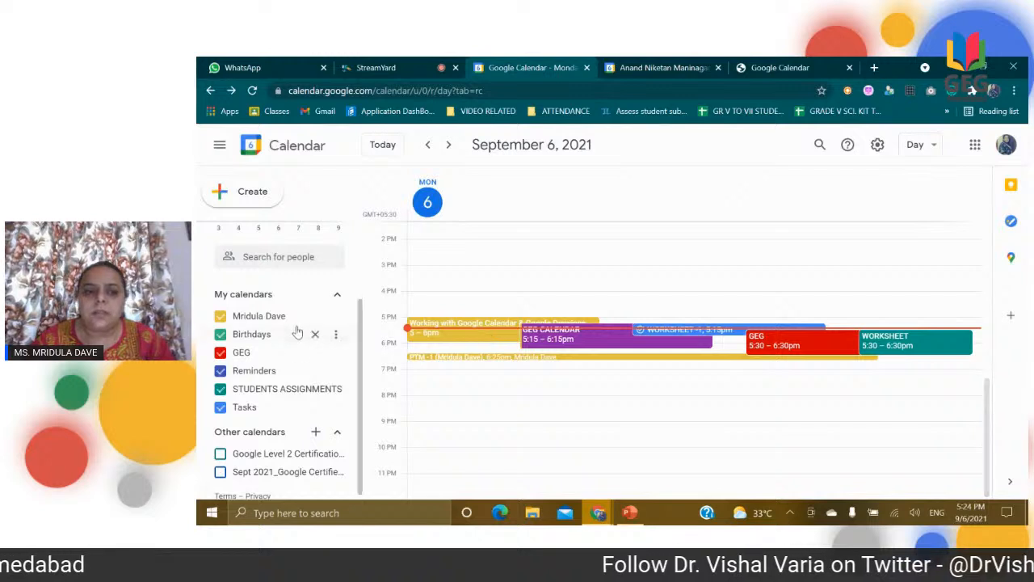
Step: Hide the personal, Birthdays, Reminders, STUDENTS ASSIGNMENTS and Tasks calendars, leaving only GEG displayed
{"action": "left_click", "coordinate": [223, 318]}
{"action": "left_click", "coordinate": [220, 336]}
{"action": "left_click", "coordinate": [220, 371]}
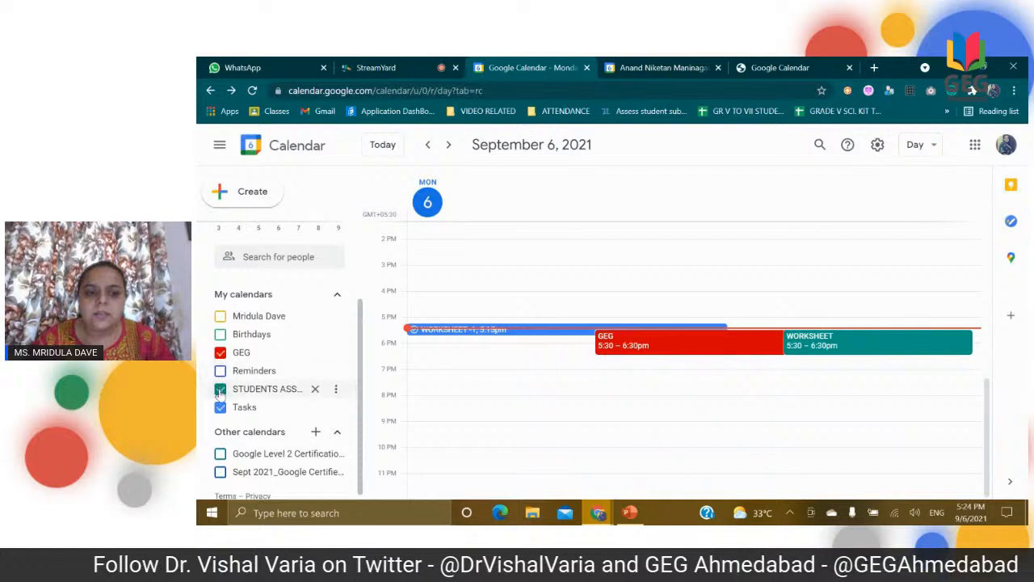
{"action": "left_click", "coordinate": [220, 388]}
{"action": "left_click", "coordinate": [220, 407]}
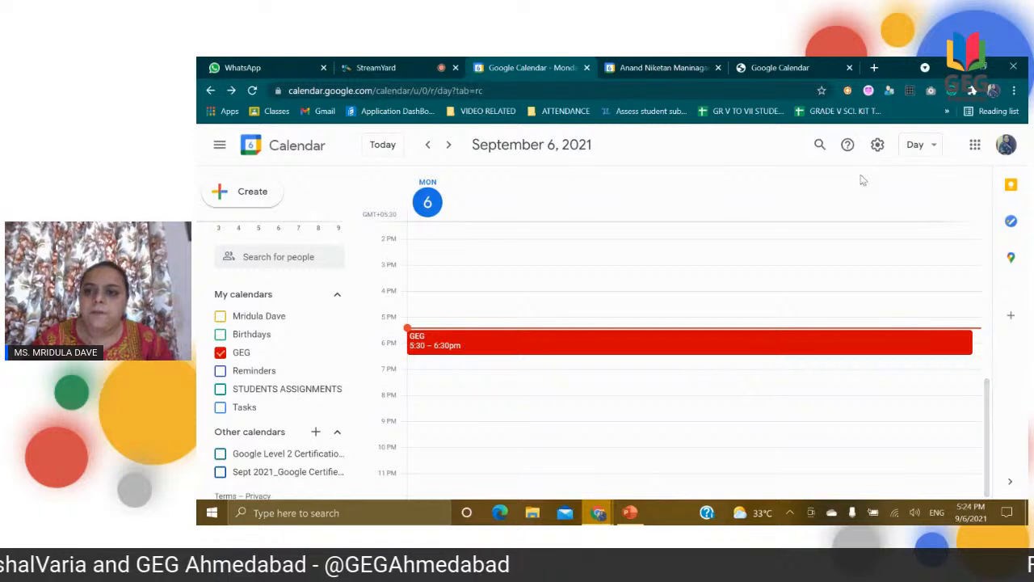
Step: Switch the calendar to Week view and display the primary personal calendar alongside GEG
{"action": "left_click", "coordinate": [927, 148]}
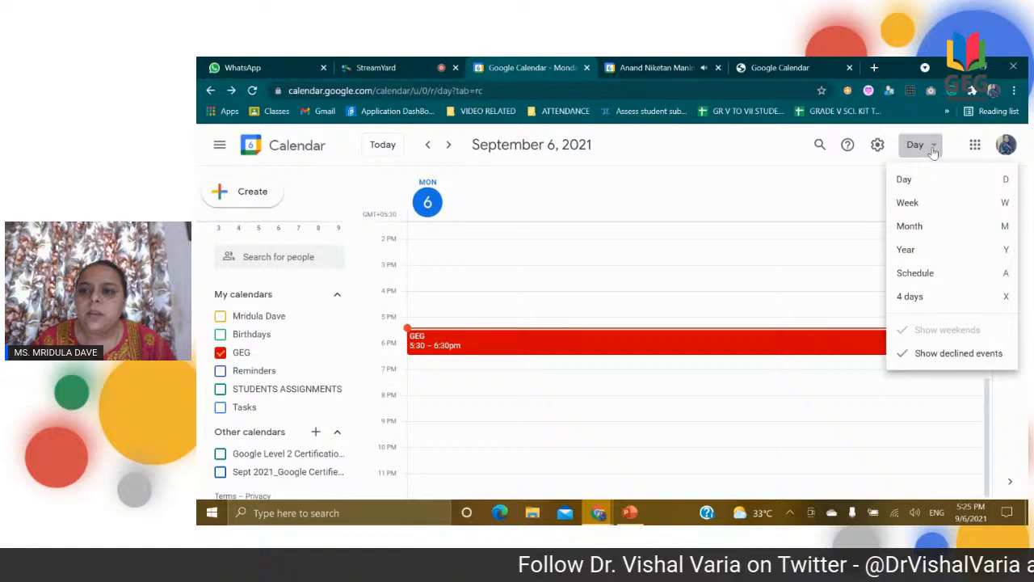
{"action": "left_click", "coordinate": [918, 203]}
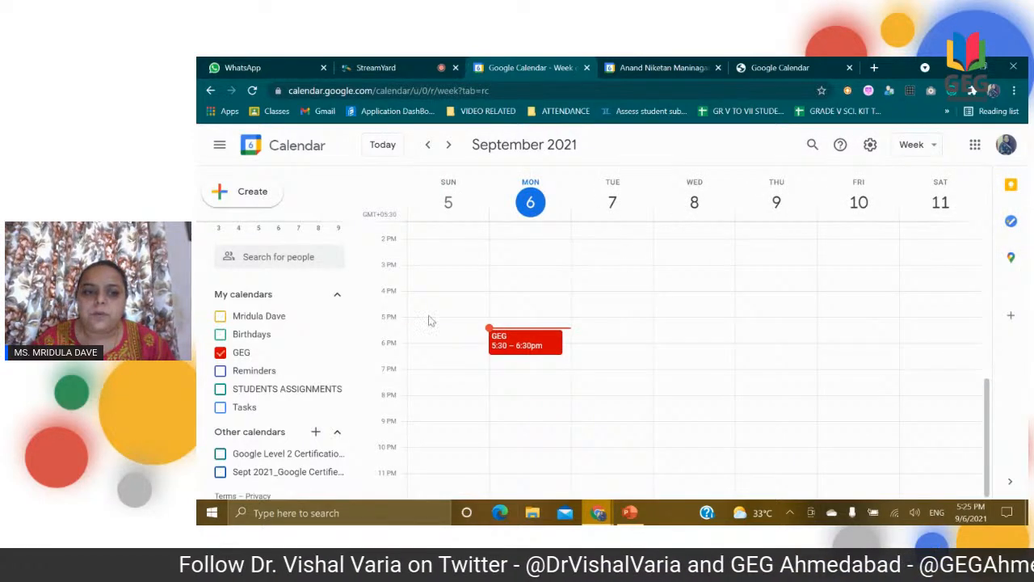
{"action": "left_click", "coordinate": [222, 317]}
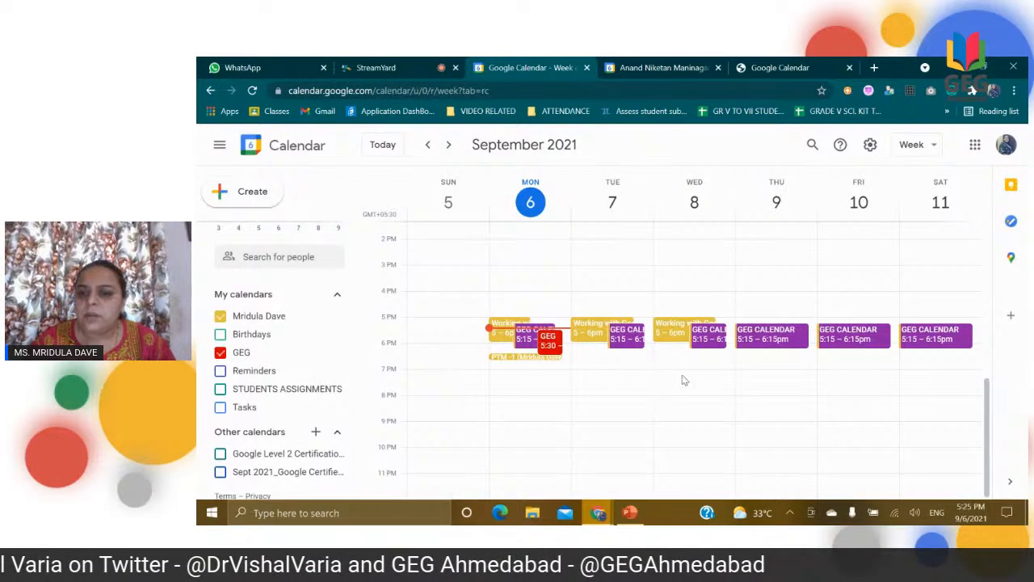
Step: Switch the calendar to Month view and check the full event list for Monday, September 6
{"action": "left_click", "coordinate": [913, 145]}
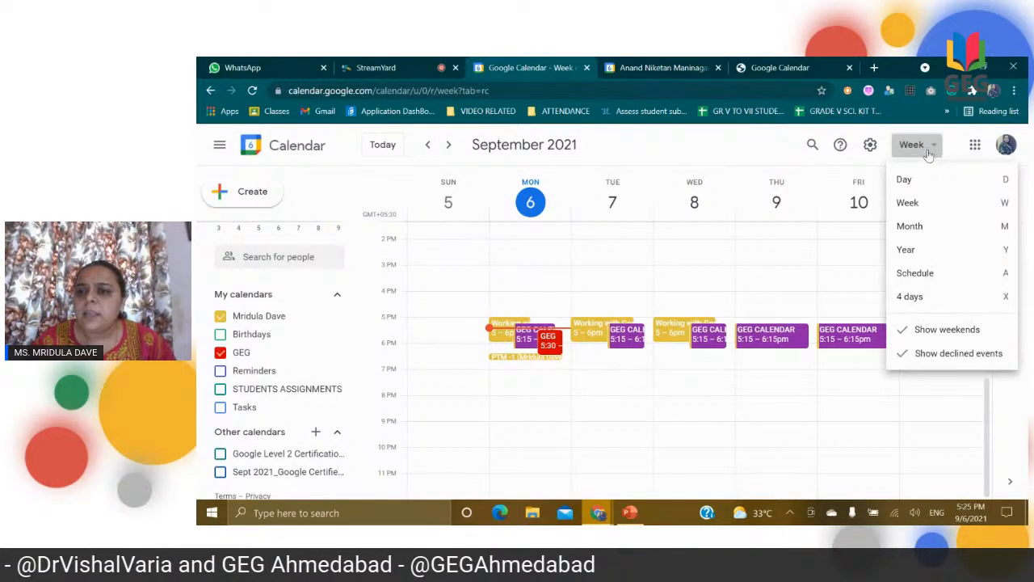
{"action": "left_click", "coordinate": [916, 228]}
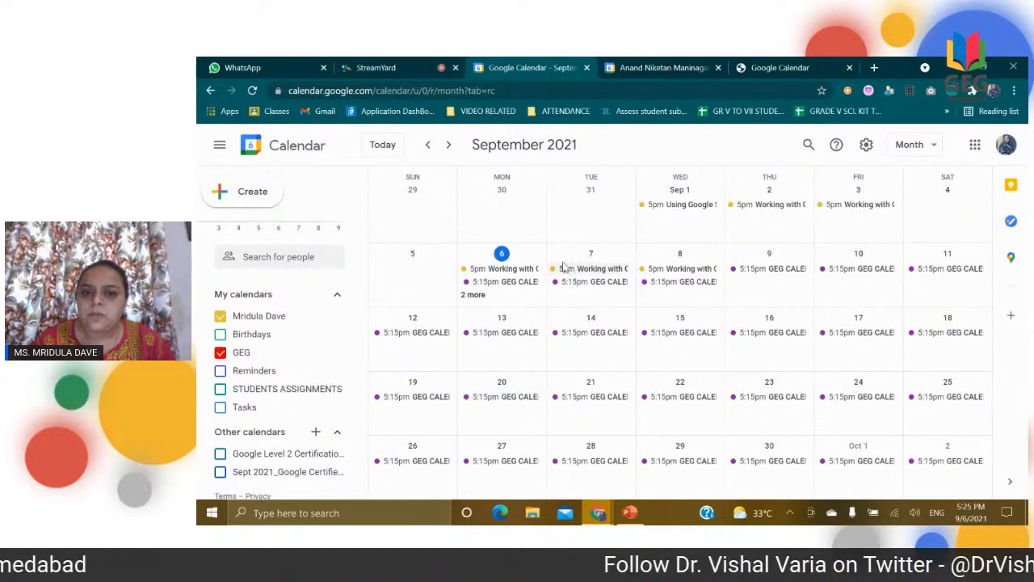
{"action": "left_click", "coordinate": [476, 295]}
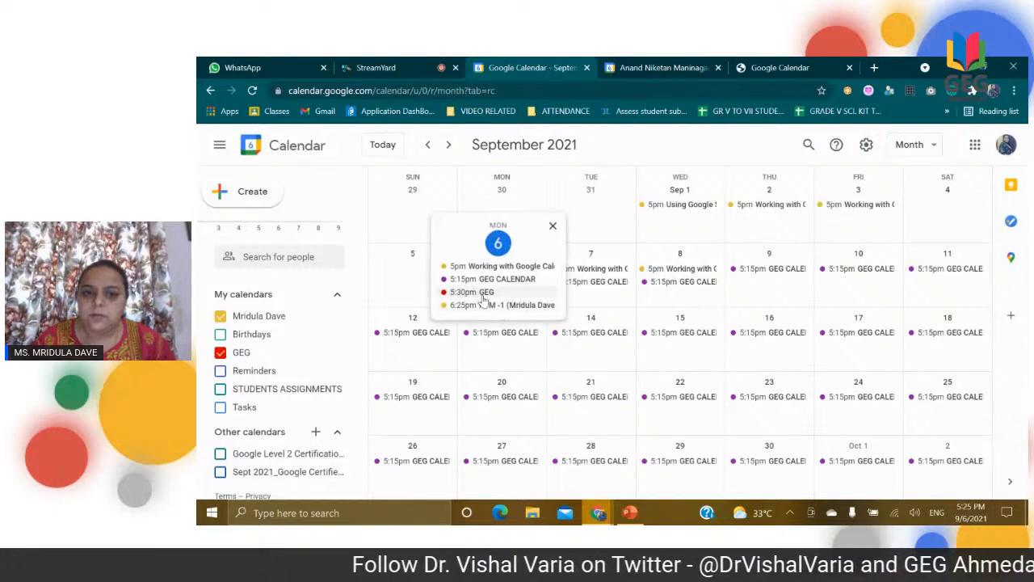
{"action": "left_click", "coordinate": [553, 227]}
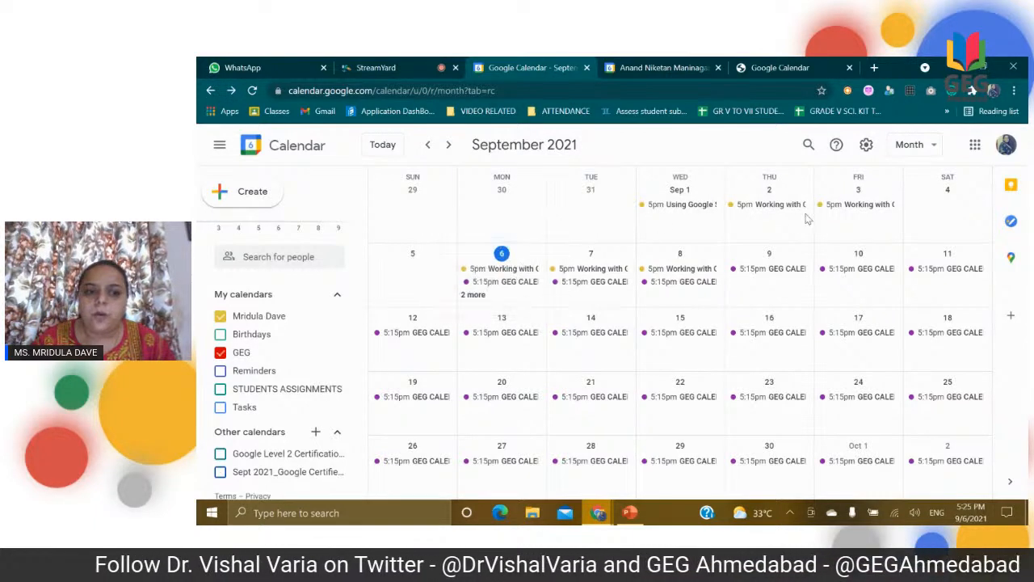
Step: Display the STUDENTS ASSIGNMENTS, Reminders and Tasks calendars again and switch to Year view
{"action": "left_click", "coordinate": [220, 389]}
{"action": "left_click", "coordinate": [221, 370]}
{"action": "left_click", "coordinate": [221, 407]}
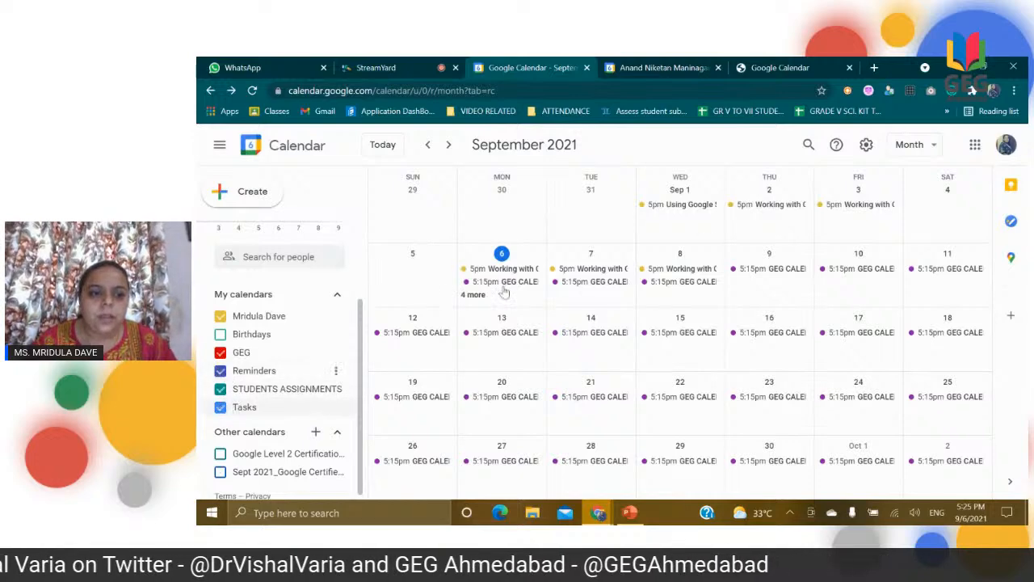
{"action": "left_click", "coordinate": [909, 144]}
{"action": "left_click", "coordinate": [905, 250]}
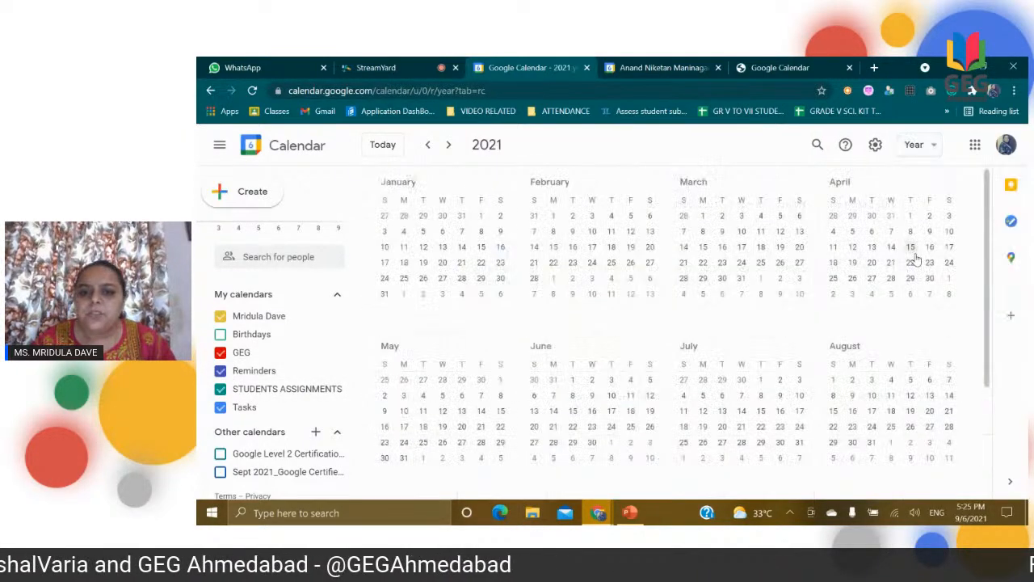
Step: Review the remaining months of the year, and view the calendar in 4 days view and in Schedule view
{"action": "scroll", "coordinate": [919, 258], "scroll_direction": "down", "scroll_amount": 3}
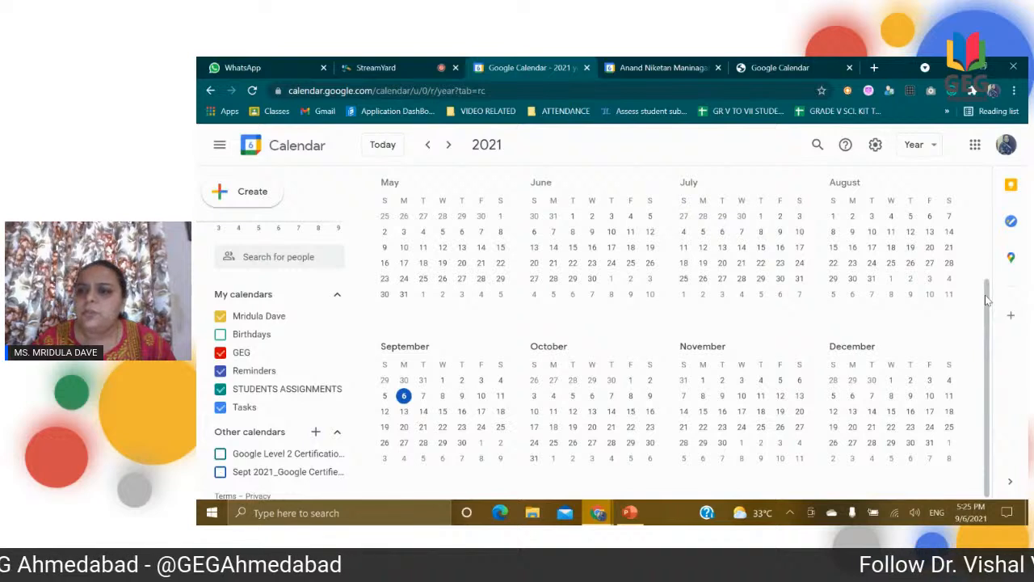
{"action": "left_click", "coordinate": [921, 145]}
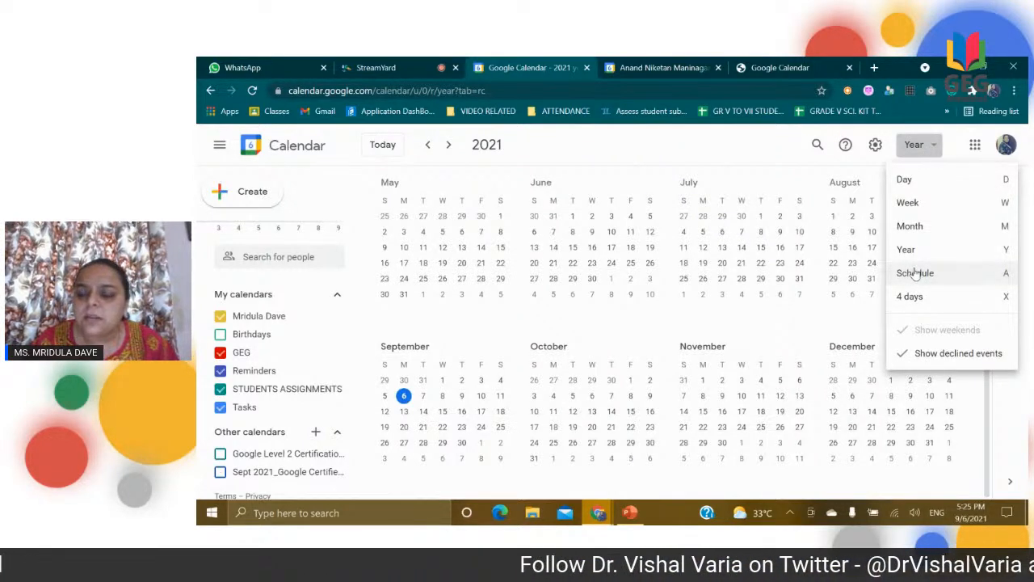
{"action": "left_click", "coordinate": [917, 295]}
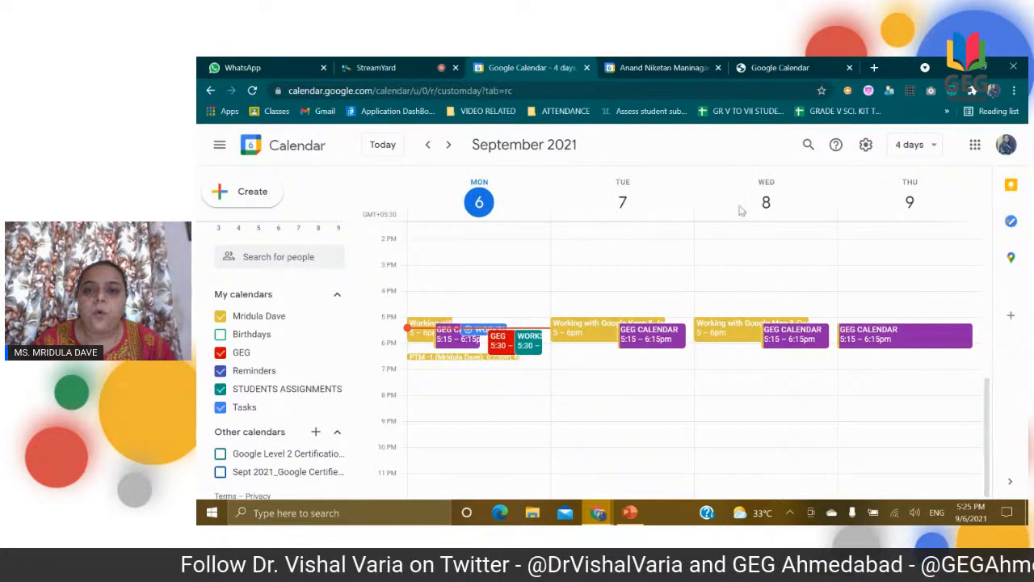
{"action": "left_click", "coordinate": [917, 146]}
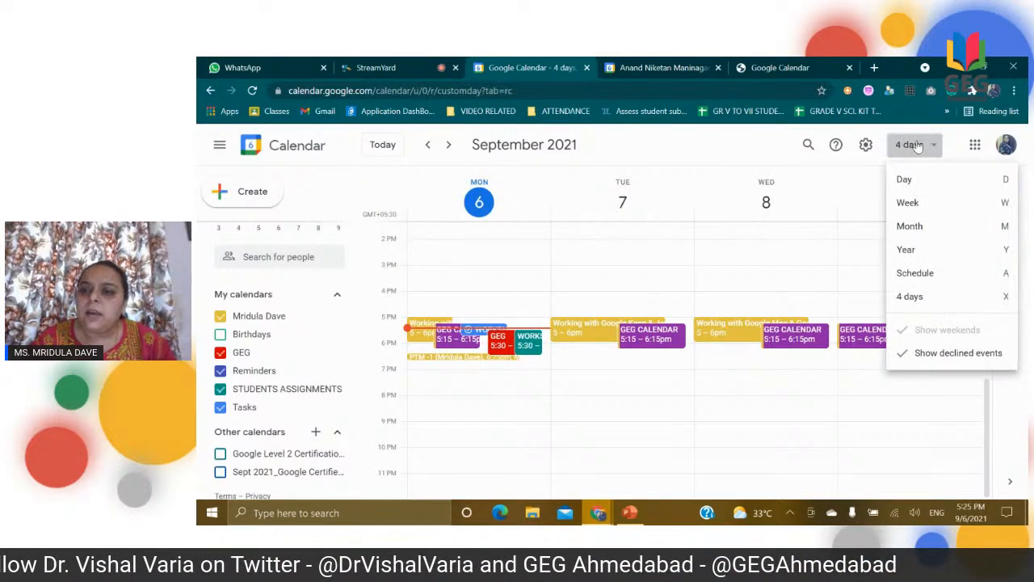
{"action": "left_click", "coordinate": [917, 273]}
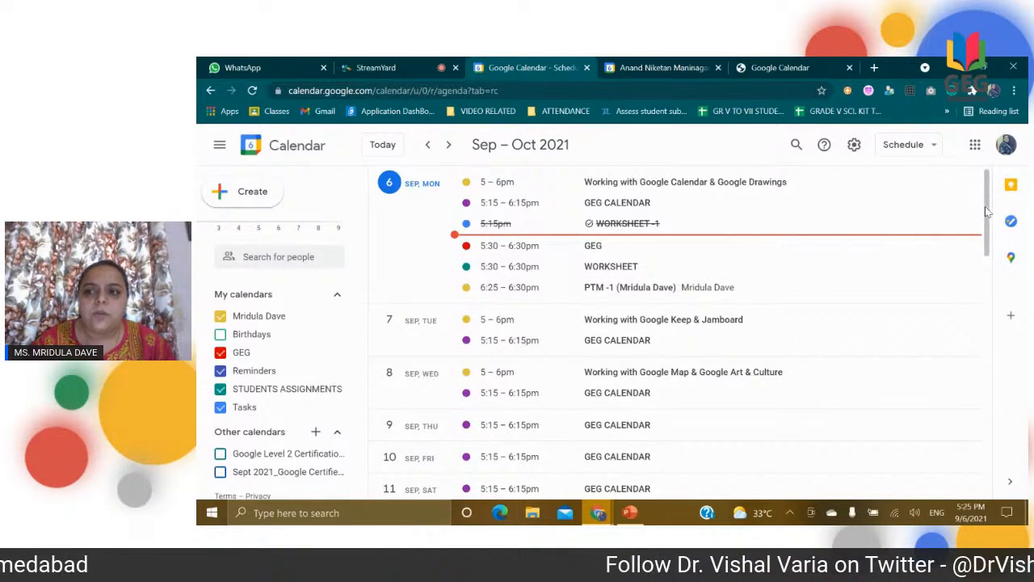
{"action": "mouse_move", "coordinate": [988, 219]}
{"action": "left_mouse_down"}
{"action": "mouse_move", "coordinate": [989, 278]}
{"action": "mouse_move", "coordinate": [980, 204]}
{"action": "left_mouse_up"}
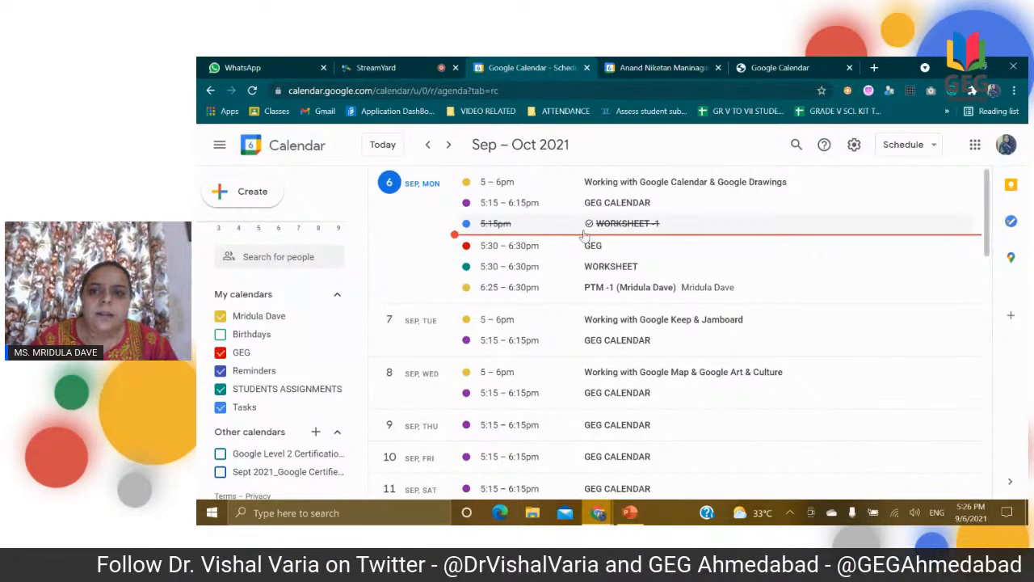
Step: In Day view, open the September 6 GEG CALENDAR event for editing and set it to repeat weekly on Monday
{"action": "left_click", "coordinate": [912, 147]}
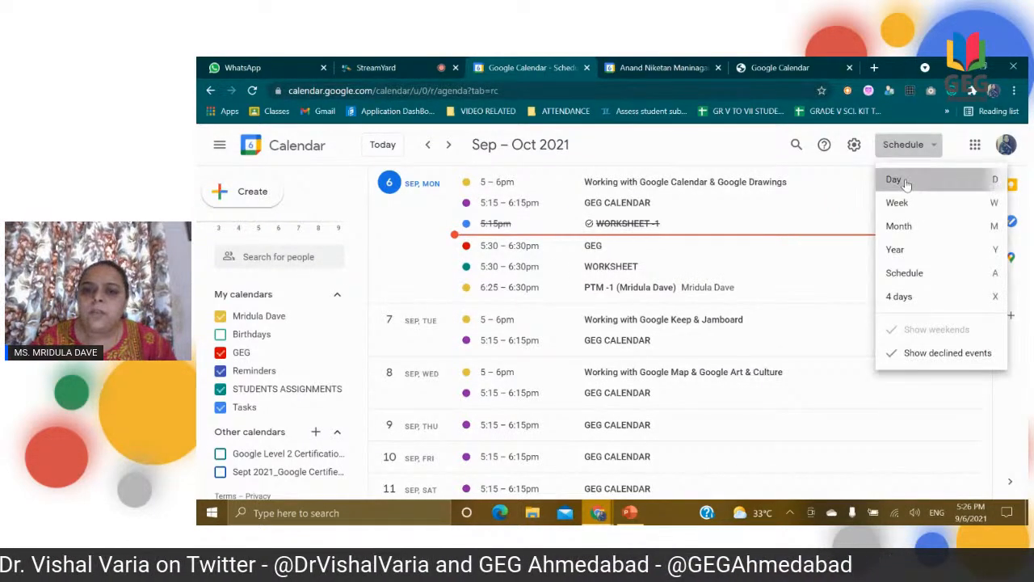
{"action": "left_click", "coordinate": [895, 176]}
{"action": "left_click", "coordinate": [604, 339]}
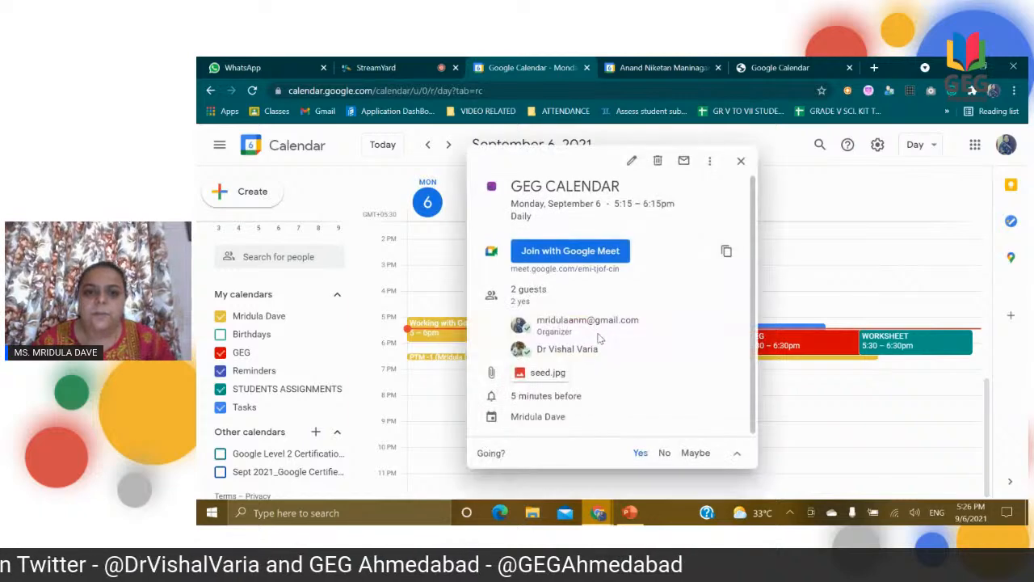
{"action": "left_click", "coordinate": [633, 162]}
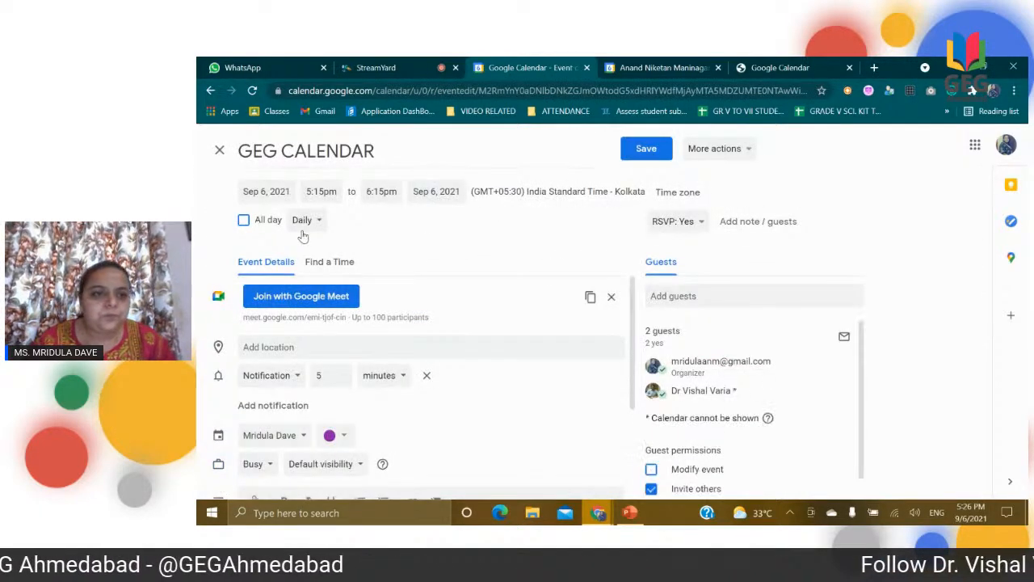
{"action": "left_click", "coordinate": [315, 220]}
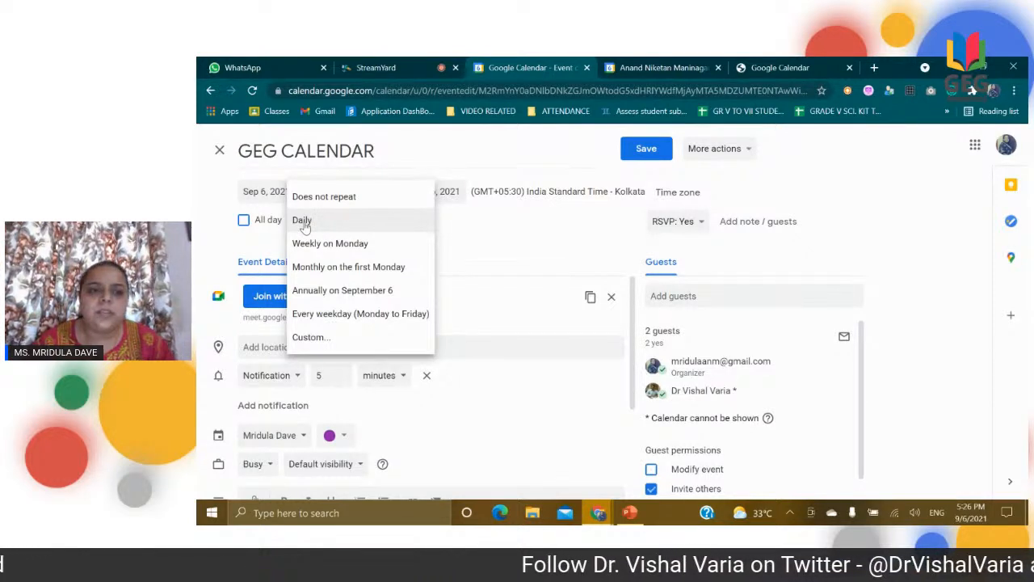
{"action": "left_click", "coordinate": [345, 247]}
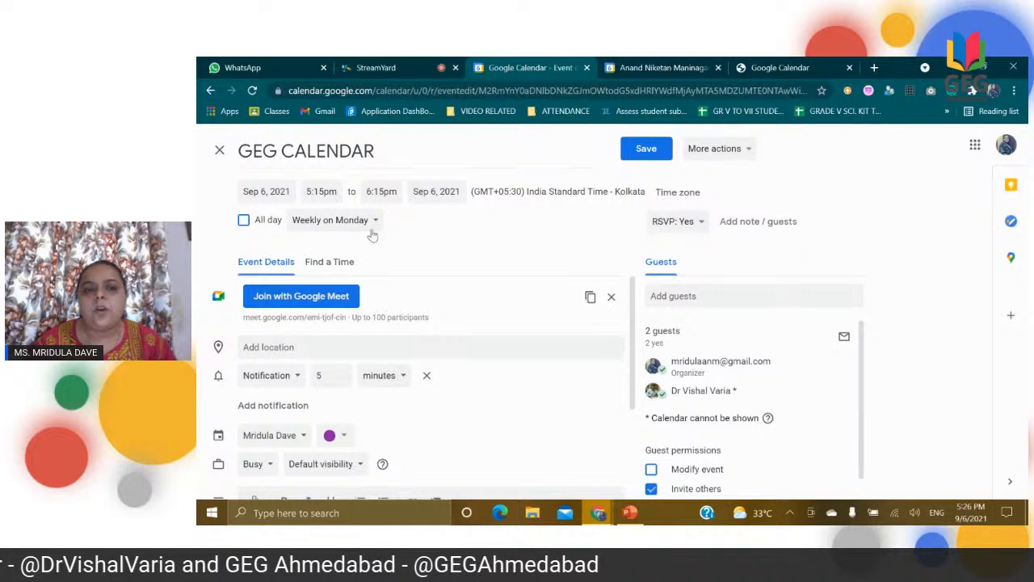
Step: Give the event a custom recurrence of every 1 week on Monday and Thursday
{"action": "left_click", "coordinate": [340, 223]}
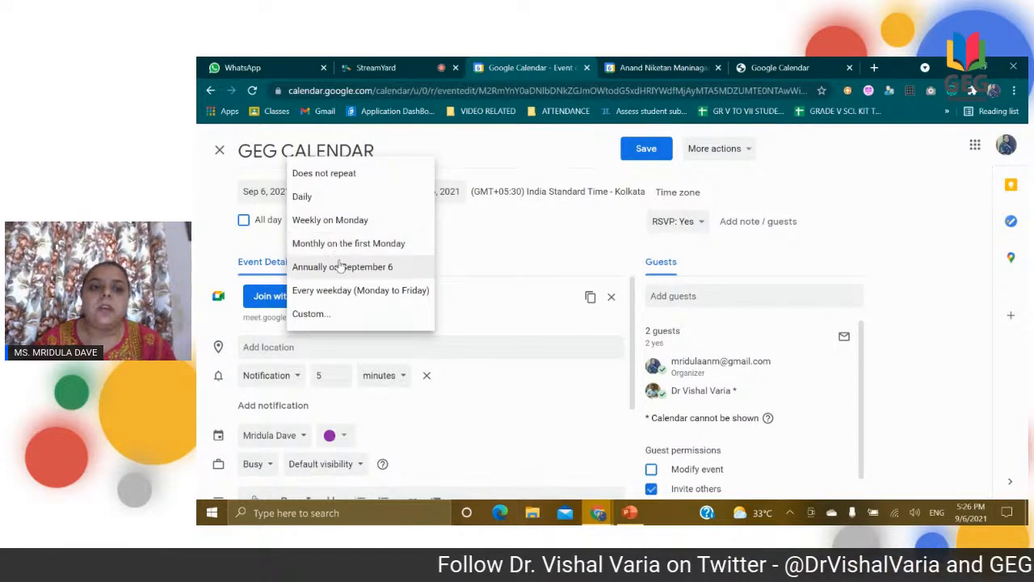
{"action": "left_click", "coordinate": [329, 314]}
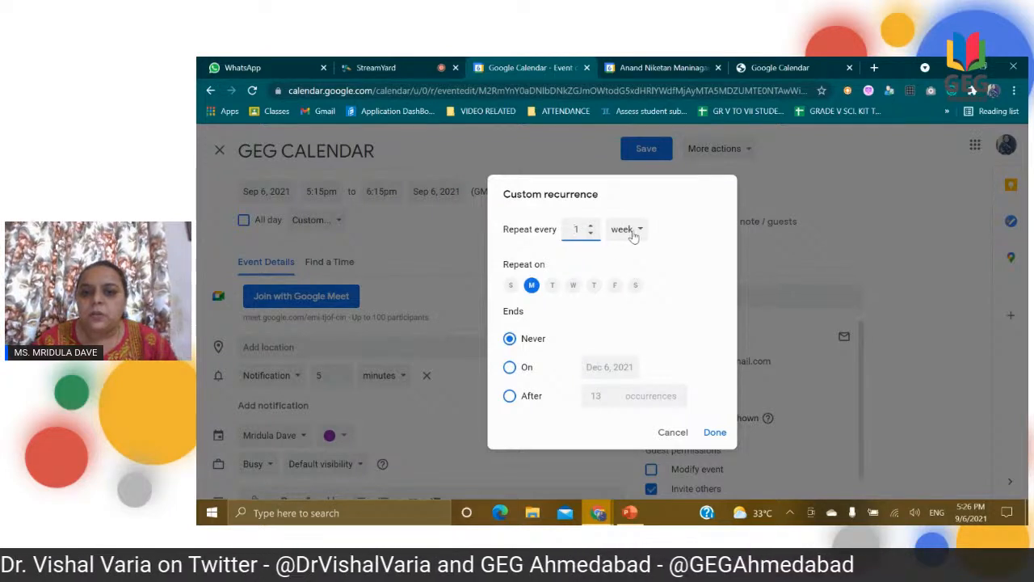
{"action": "left_click", "coordinate": [624, 231]}
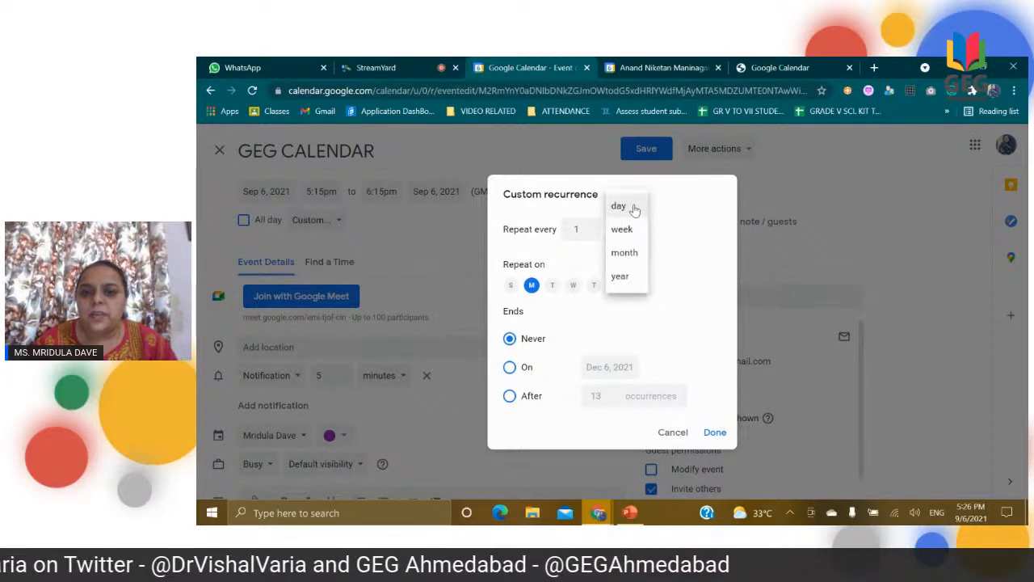
{"action": "left_click", "coordinate": [668, 244]}
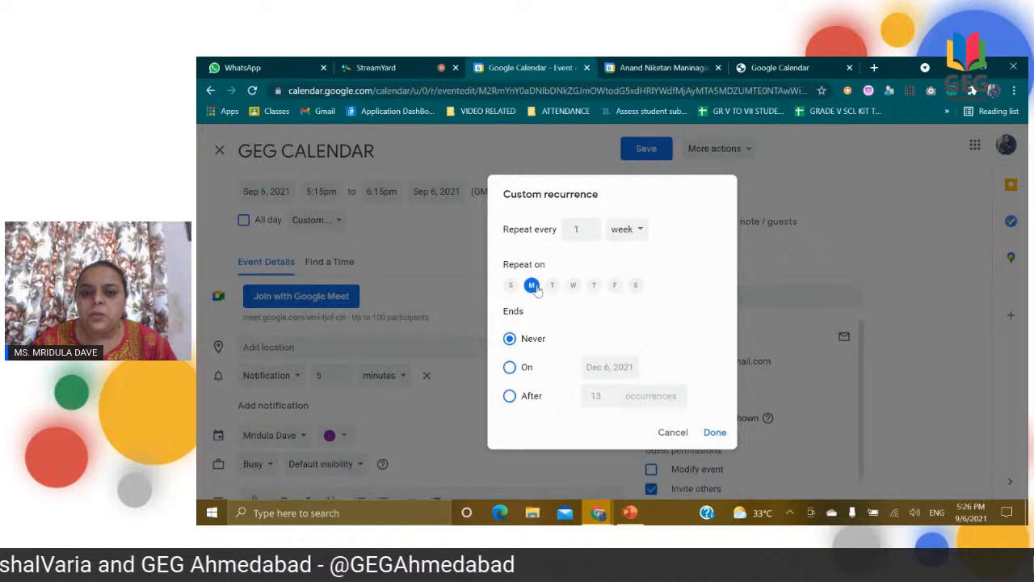
{"action": "left_click", "coordinate": [593, 286]}
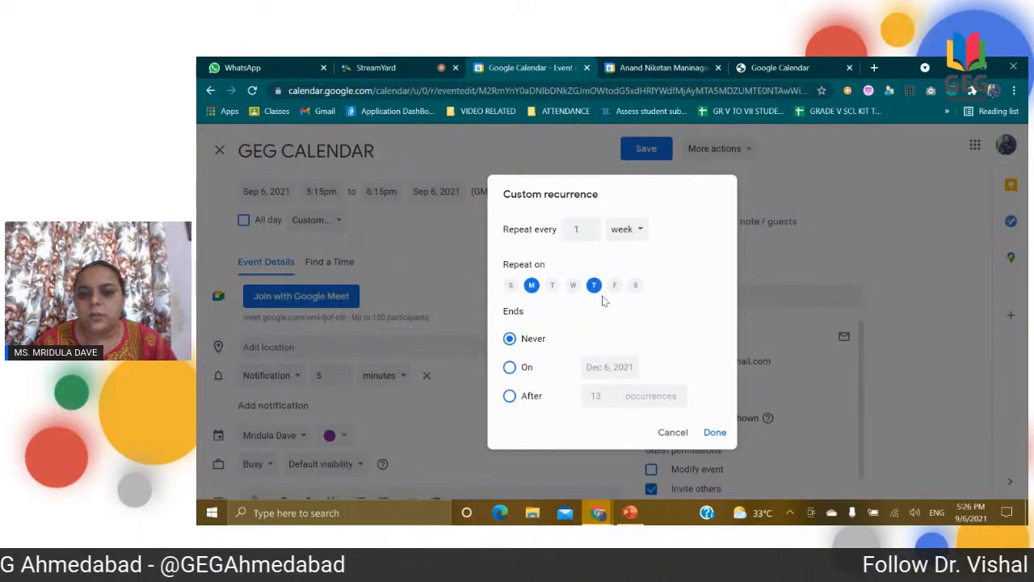
Step: Set the custom recurrence to end on Sep 23, 2021
{"action": "left_click", "coordinate": [526, 368]}
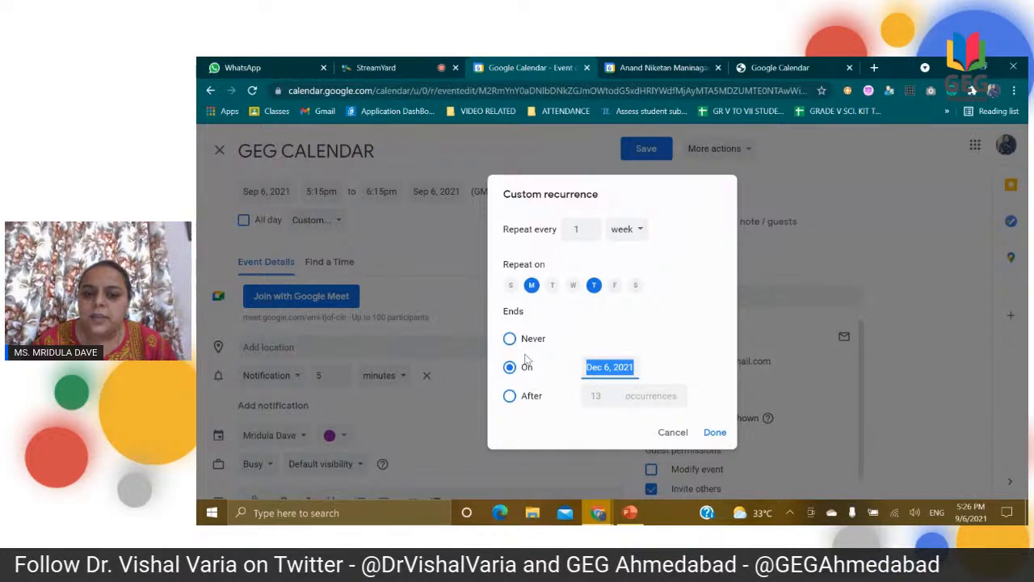
{"action": "left_click", "coordinate": [614, 368]}
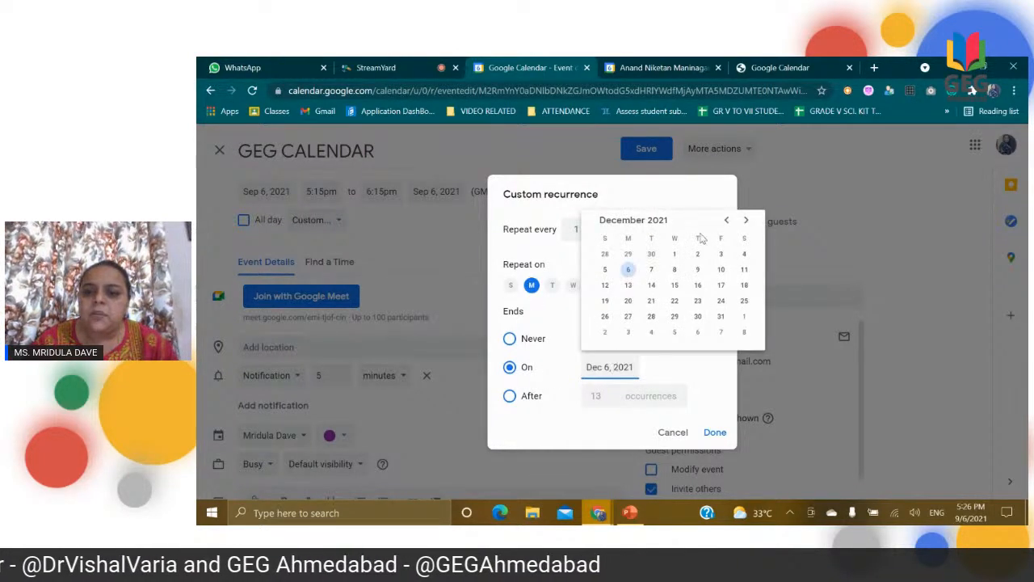
{"action": "left_click", "coordinate": [726, 221]}
{"action": "left_click", "coordinate": [727, 222]}
{"action": "left_click", "coordinate": [727, 221]}
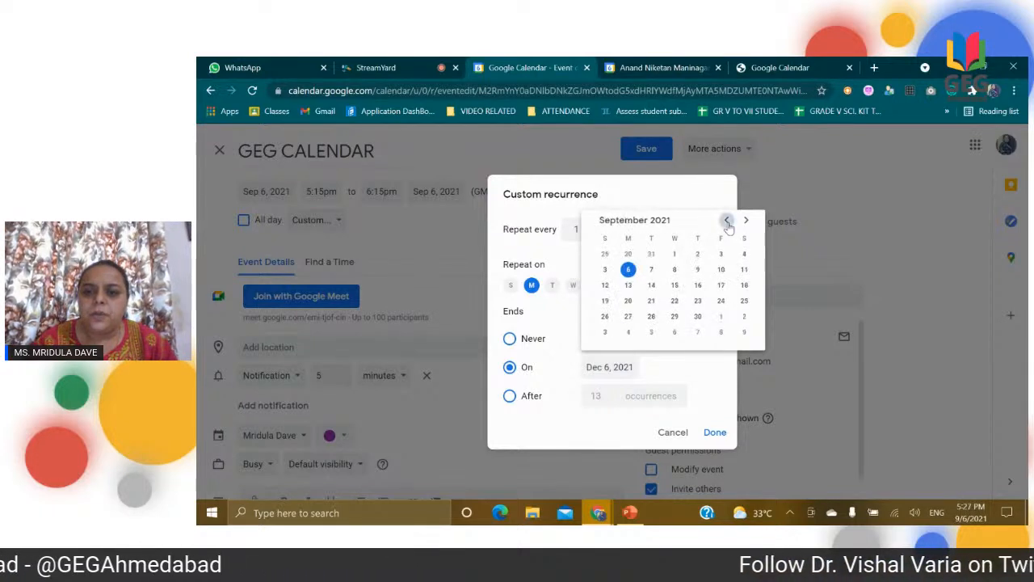
{"action": "left_click", "coordinate": [697, 301]}
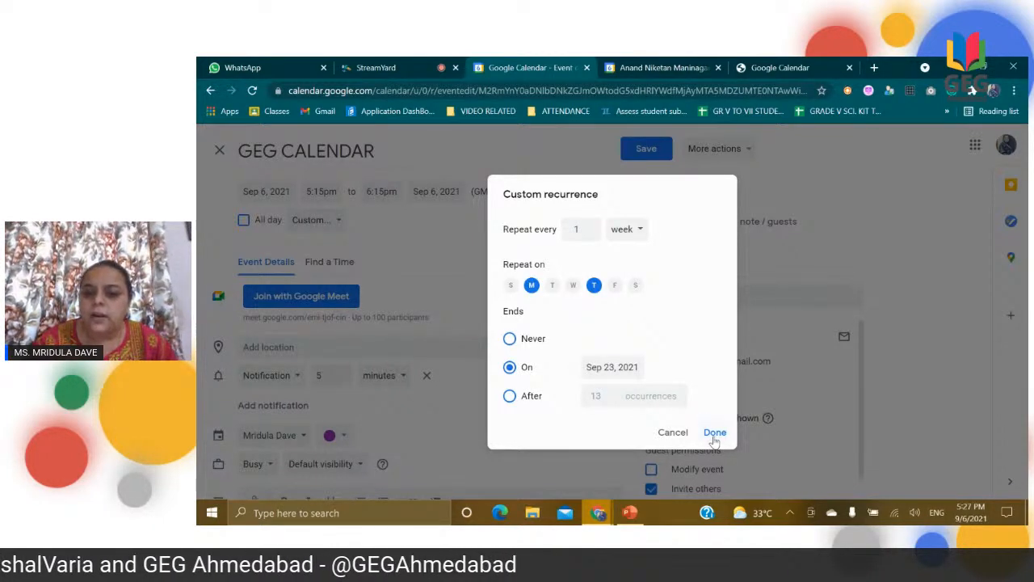
Step: Set the custom recurrence to end after 10 occurrences
{"action": "left_click", "coordinate": [511, 399]}
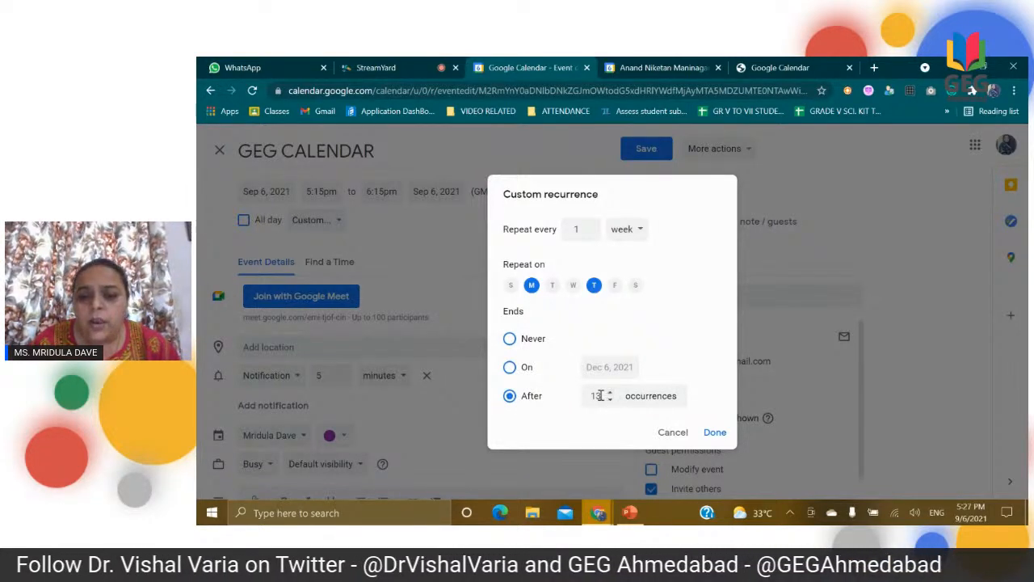
{"action": "key", "text": "BackSpace"}
{"action": "type", "text": "0"}
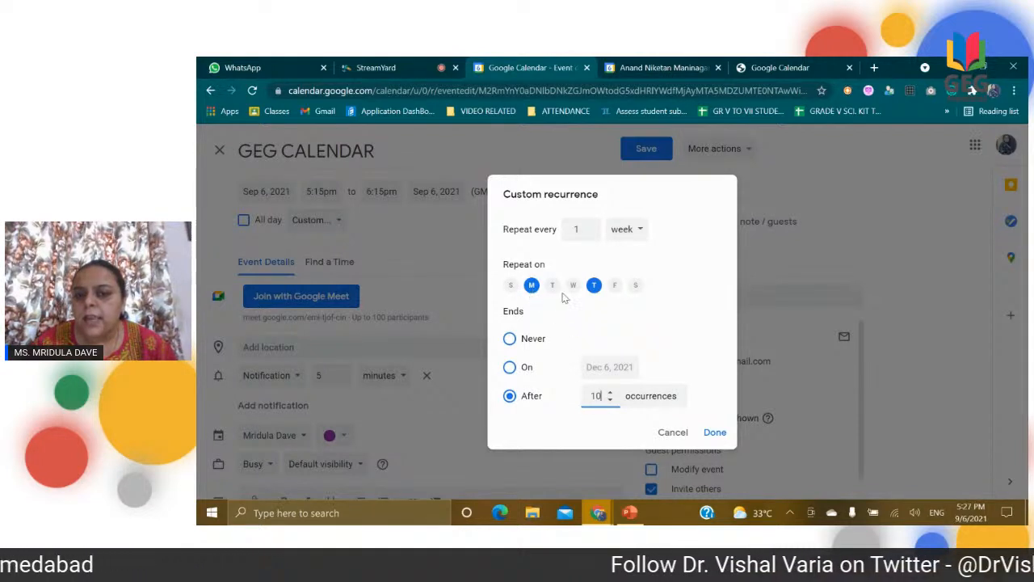
Step: End the recurrence on Dec 6, 2021 and save it for this and following events without sending update emails to guests
{"action": "left_click", "coordinate": [526, 366]}
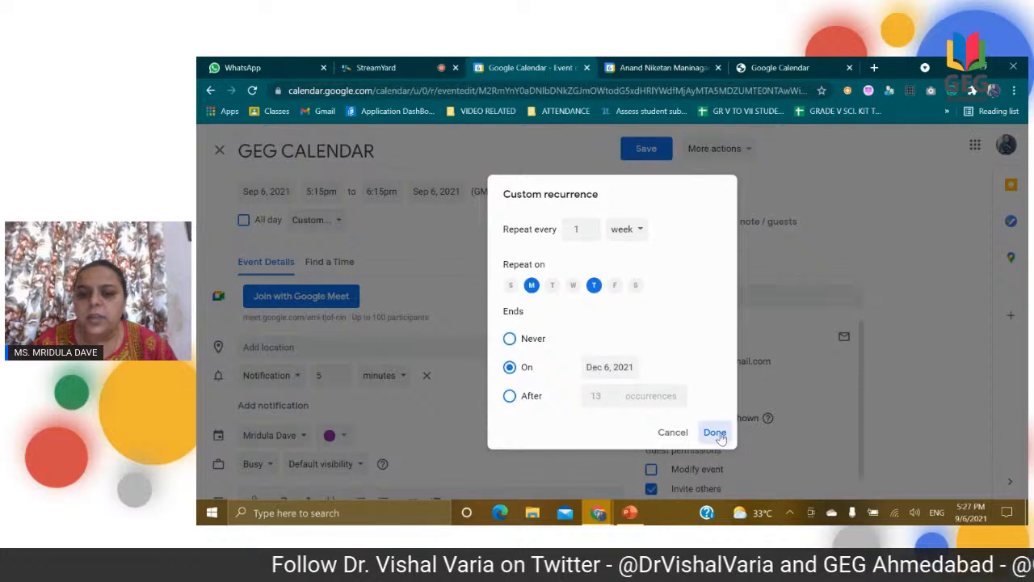
{"action": "left_click", "coordinate": [715, 433]}
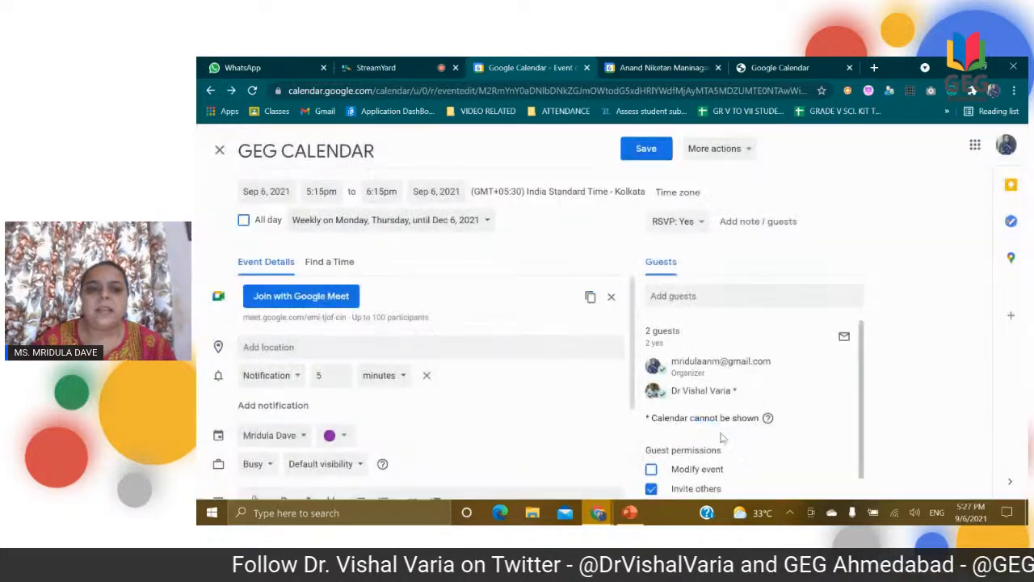
{"action": "left_click", "coordinate": [647, 150]}
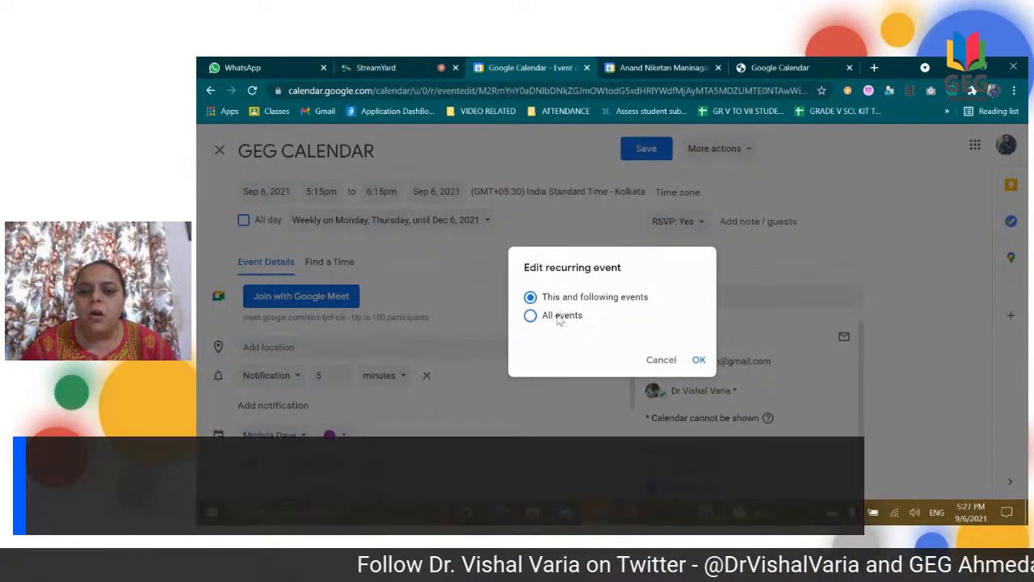
{"action": "left_click", "coordinate": [699, 361]}
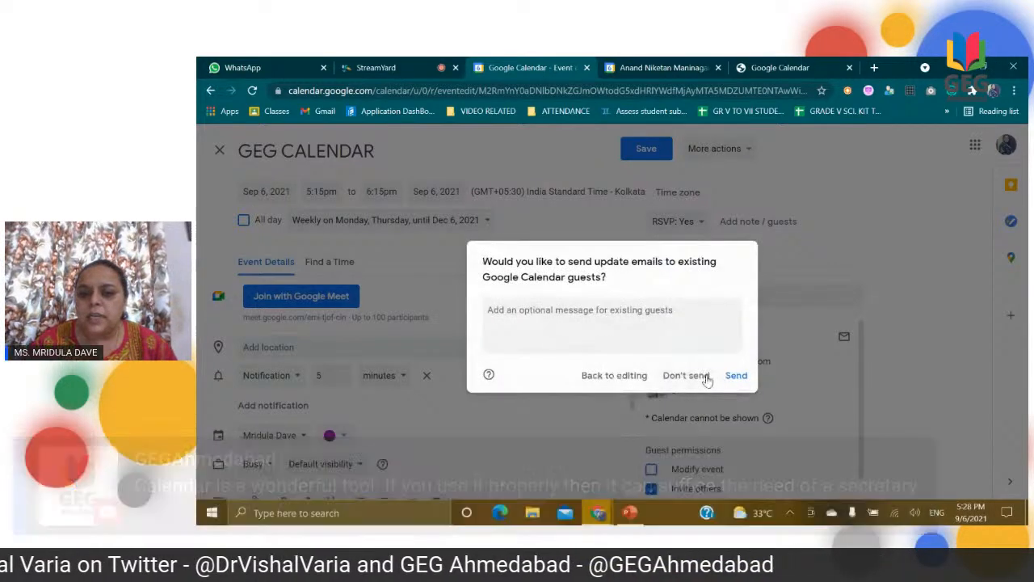
{"action": "left_click", "coordinate": [685, 376]}
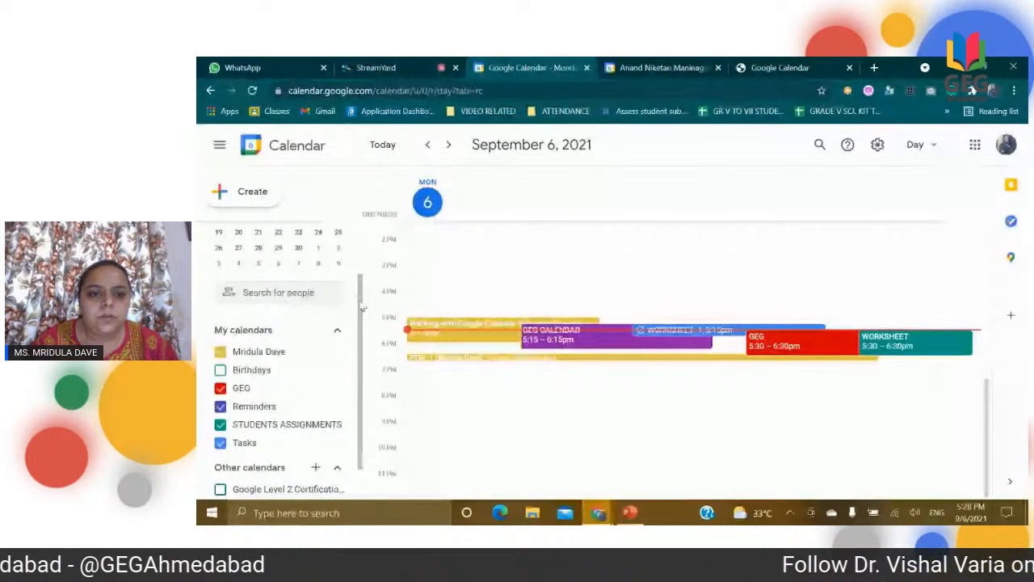
Step: Check September 16, 23, 22 and 20 in Day view for occurrences of the GEG CALENDAR event
{"action": "scroll", "coordinate": [363, 277], "scroll_direction": "up", "scroll_amount": 1}
{"action": "scroll", "coordinate": [362, 277], "scroll_direction": "up", "scroll_amount": 1}
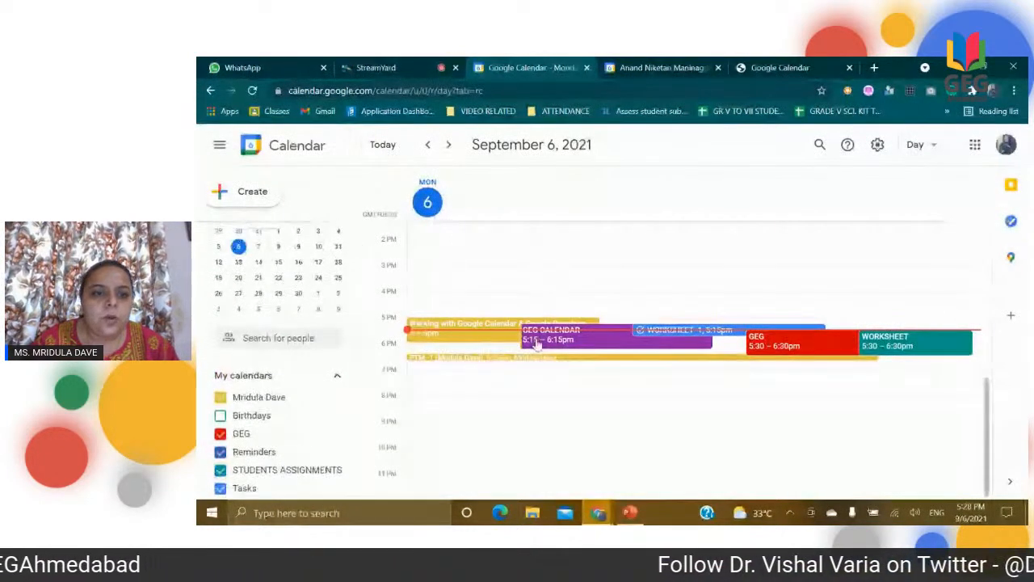
{"action": "left_click", "coordinate": [297, 261]}
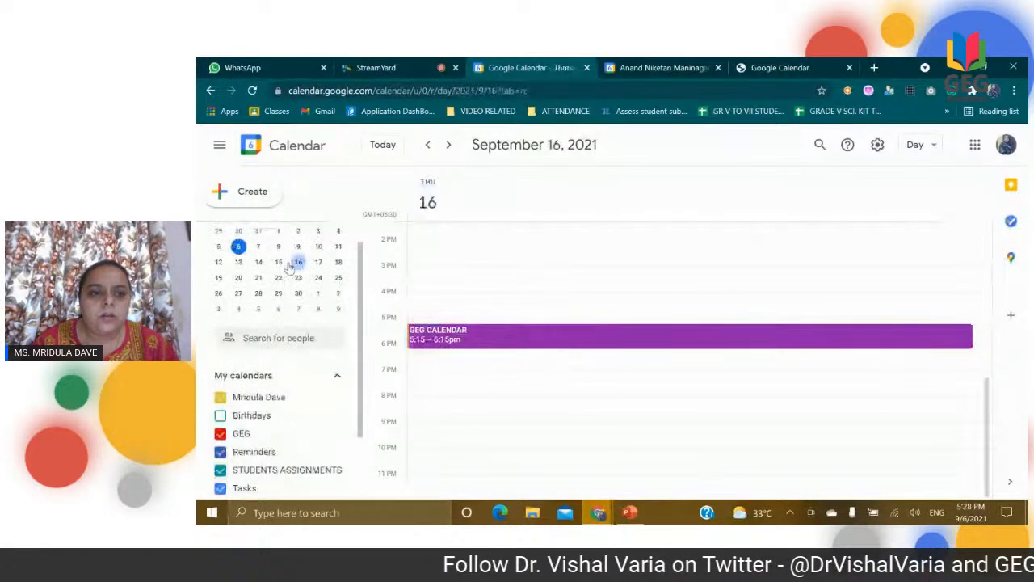
{"action": "left_click", "coordinate": [299, 278]}
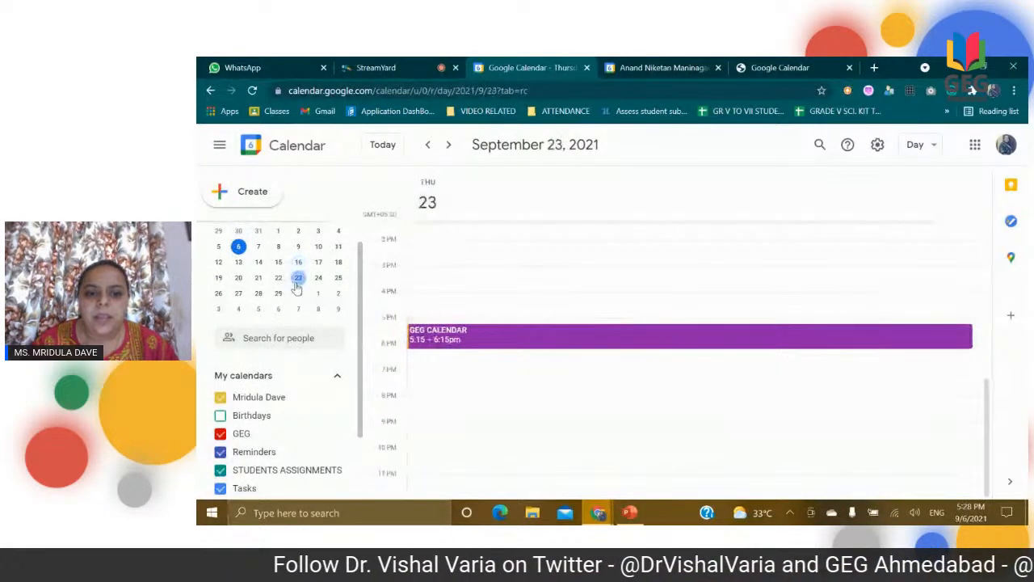
{"action": "left_click", "coordinate": [278, 278]}
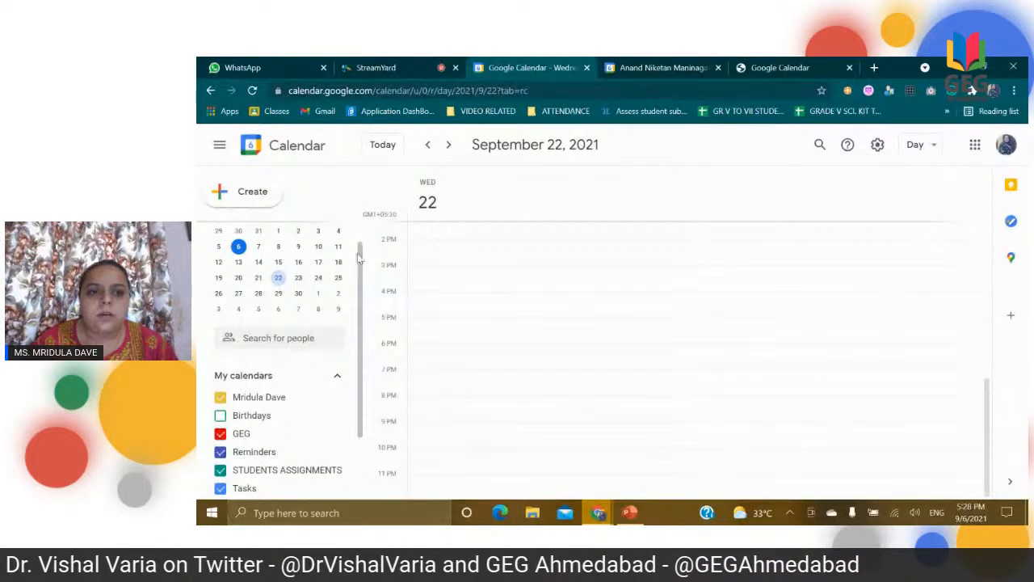
{"action": "left_click_drag", "start_coordinate": [360, 265], "coordinate": [360, 223]}
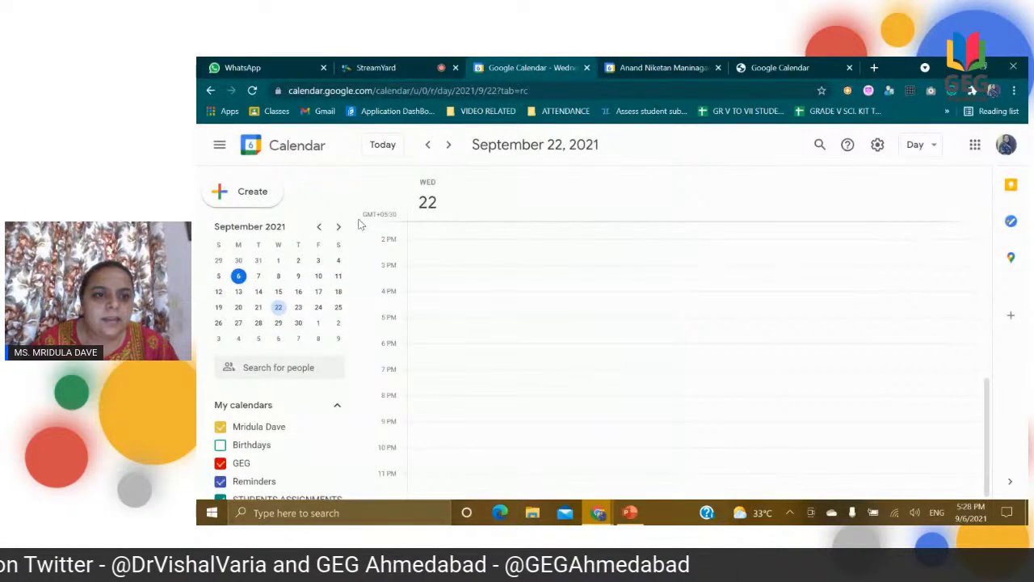
{"action": "left_click", "coordinate": [239, 308]}
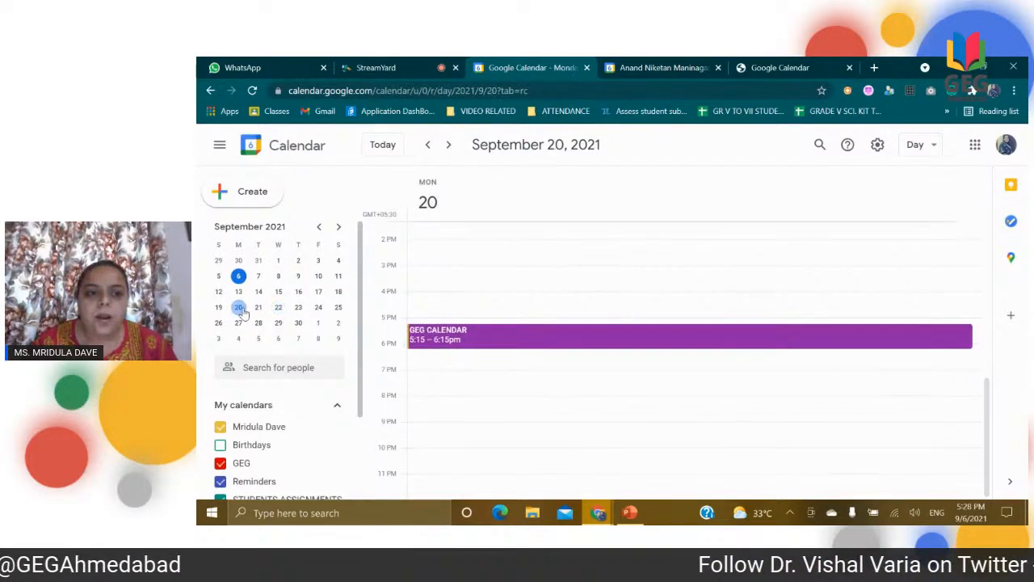
{"action": "left_click", "coordinate": [298, 311]}
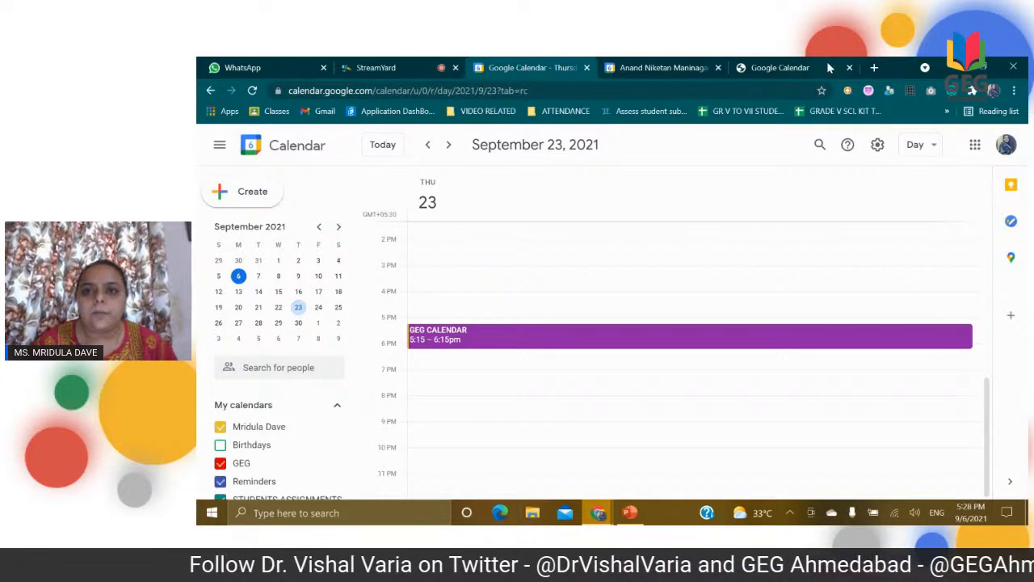
Step: Check the Google Calendar topic list slide in PowerPoint and return to Google Calendar in Chrome
{"action": "left_click", "coordinate": [629, 512]}
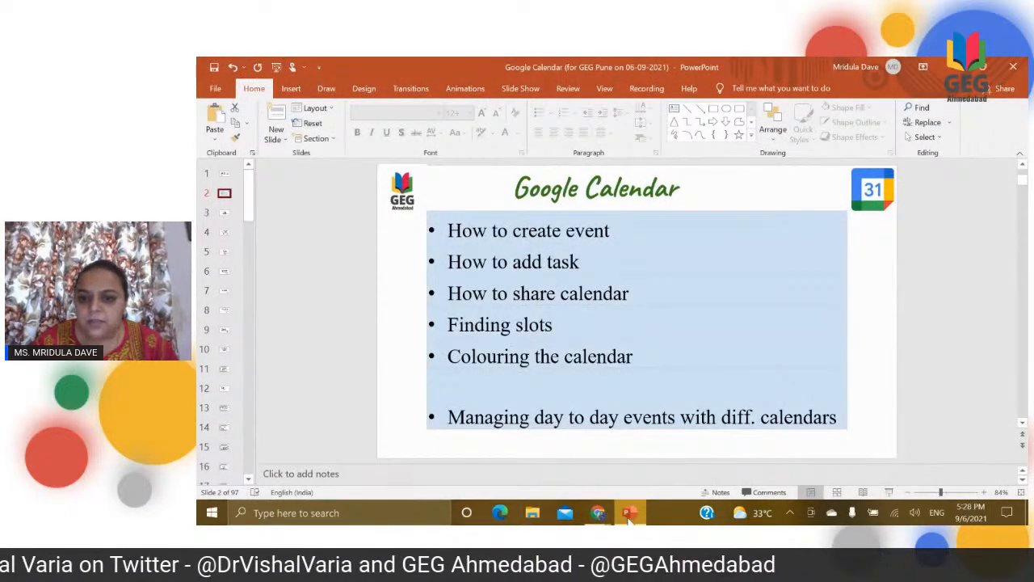
{"action": "left_click", "coordinate": [630, 517]}
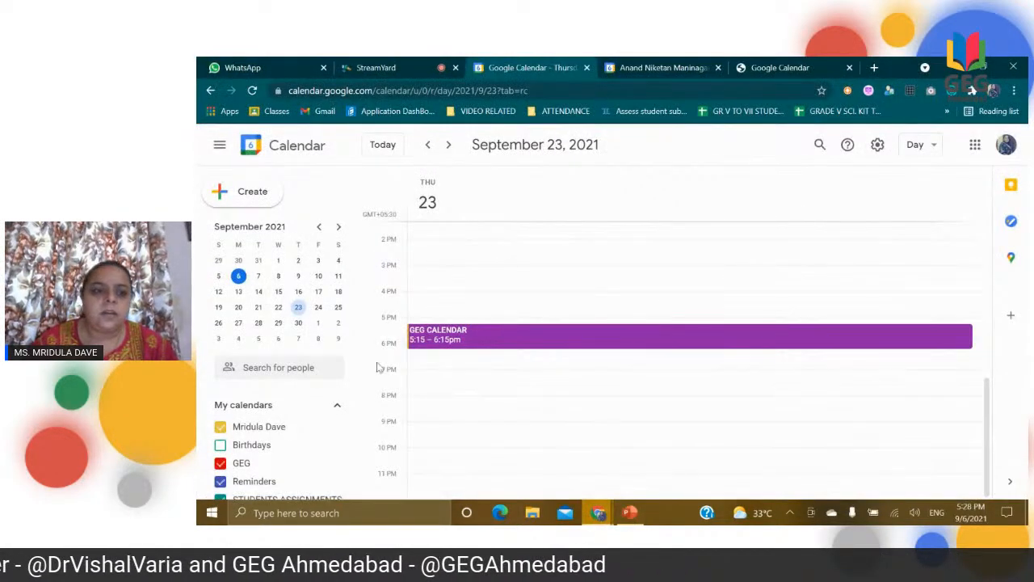
Step: Turn on the display of the Birthdays calendar among the user's own calendars
{"action": "scroll", "coordinate": [361, 385], "scroll_direction": "down", "scroll_amount": 2}
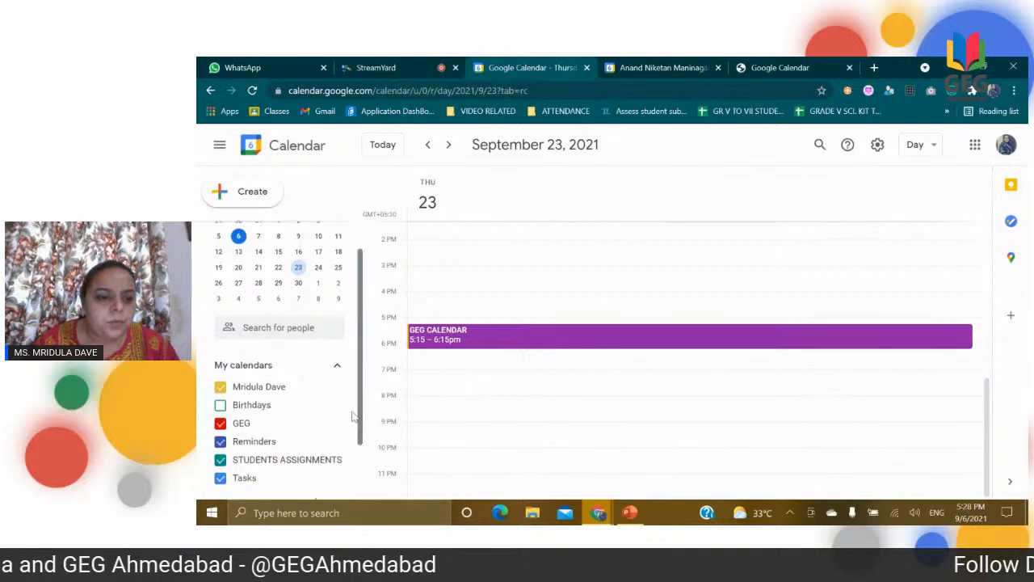
{"action": "left_click", "coordinate": [246, 391]}
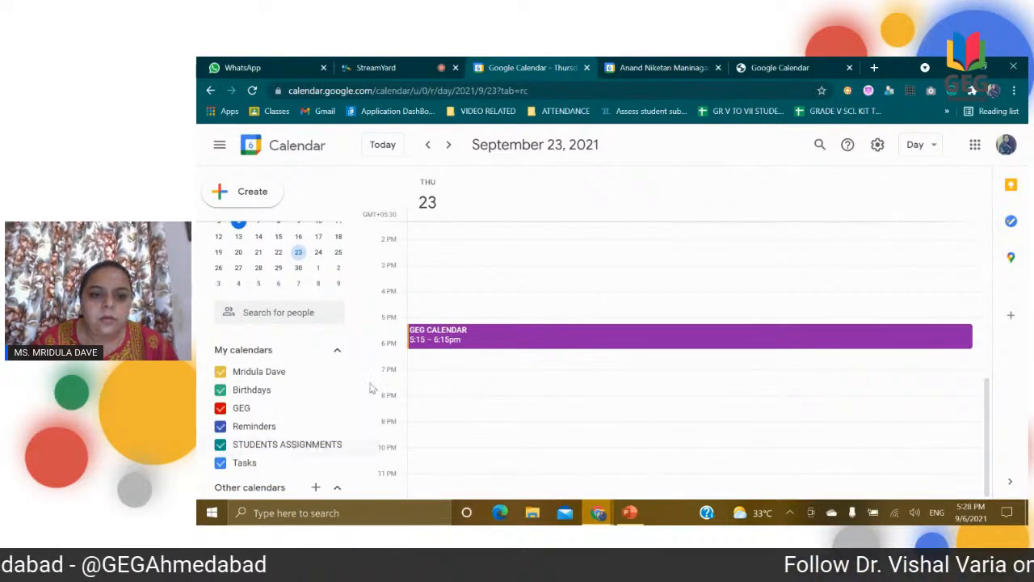
Step: View the details of the GEG CALENDAR event on September 23 and close them
{"action": "left_click", "coordinate": [496, 333]}
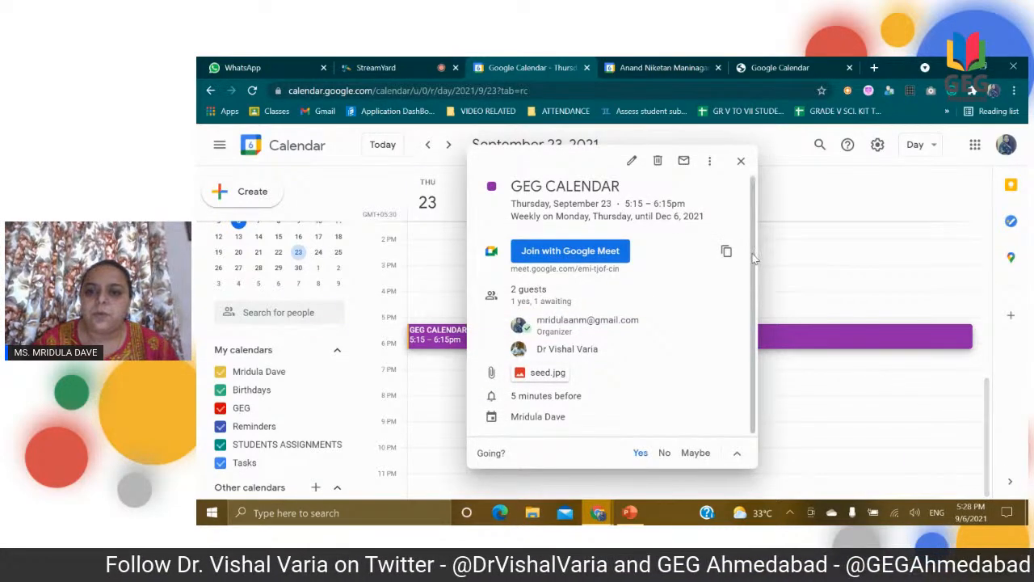
{"action": "left_click", "coordinate": [741, 161]}
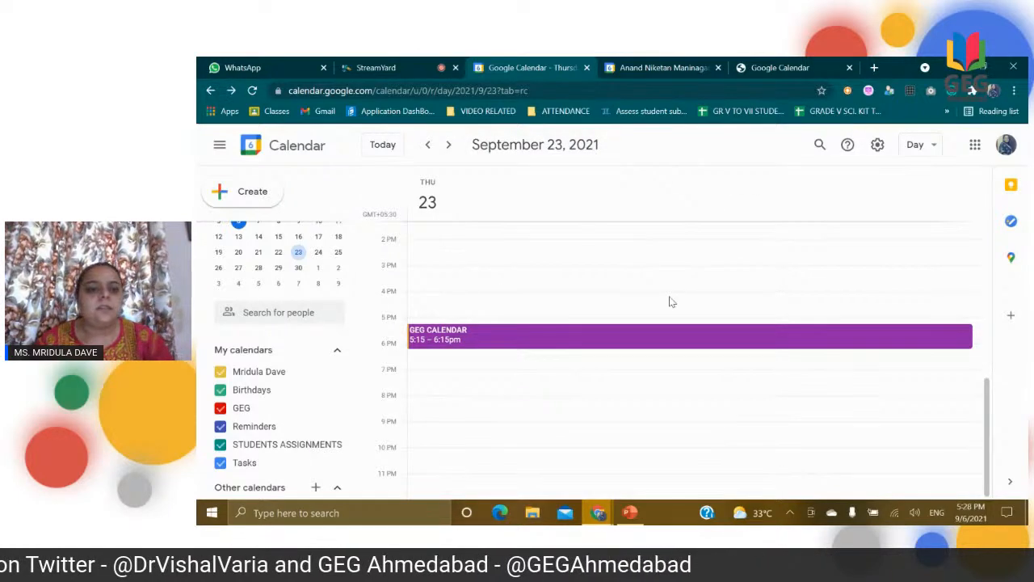
Step: Switch from Google Calendar to the StreamYard studio that is sharing the screen
{"action": "mouse_move", "coordinate": [634, 510]}
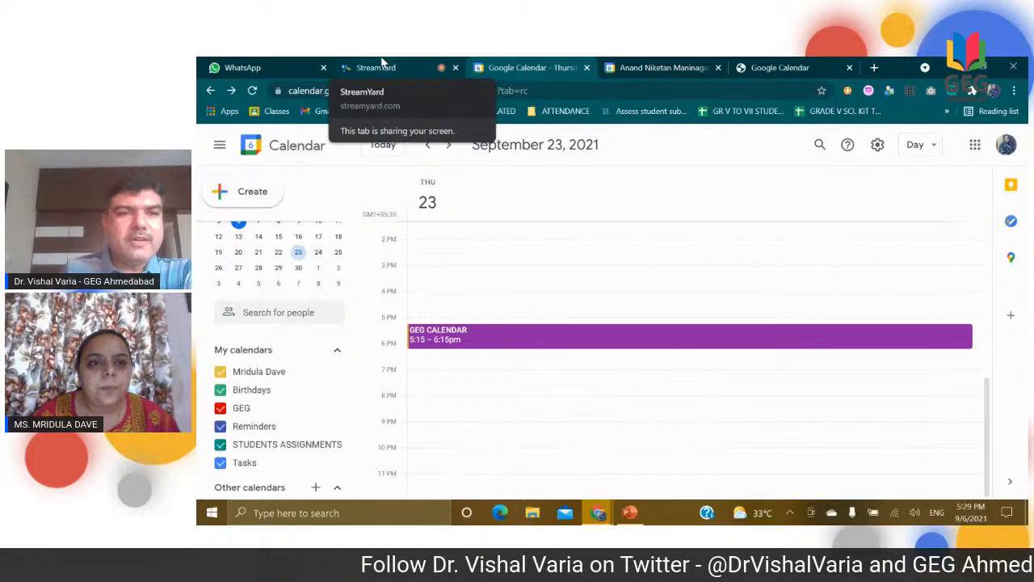
{"action": "left_click", "coordinate": [380, 67]}
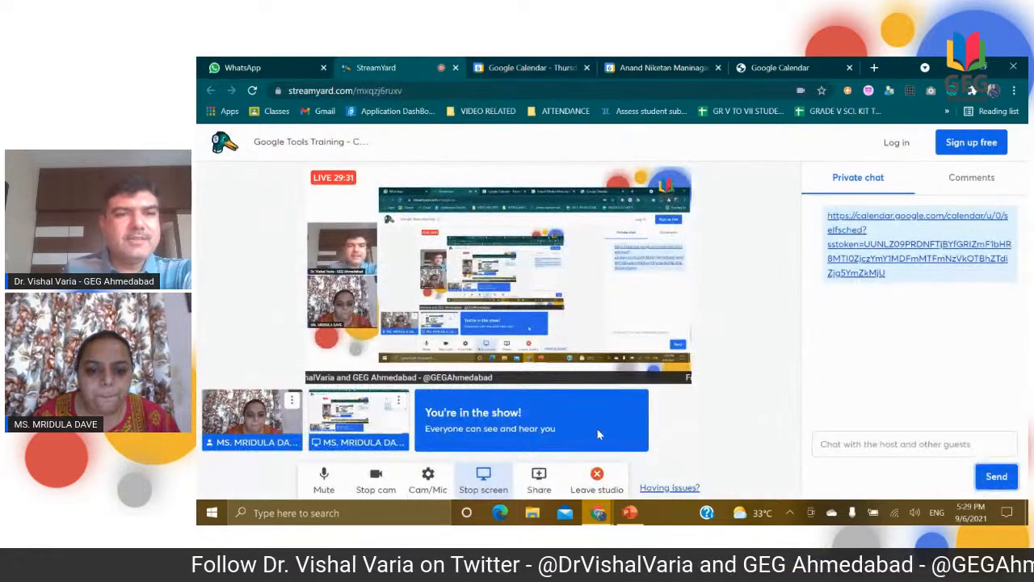
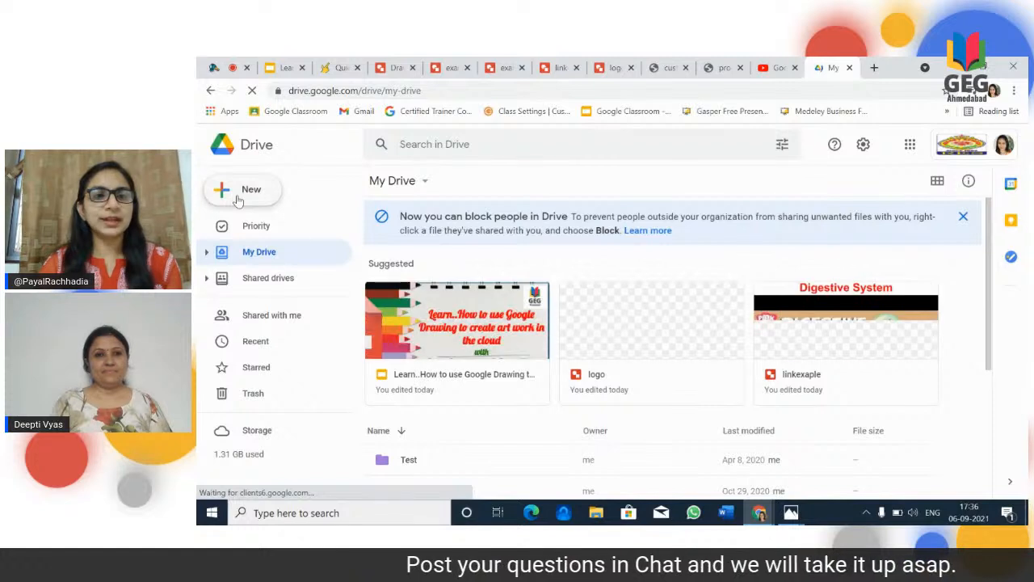
Step: Create a new Google Drawings file from My Drive
{"action": "left_click", "coordinate": [238, 199]}
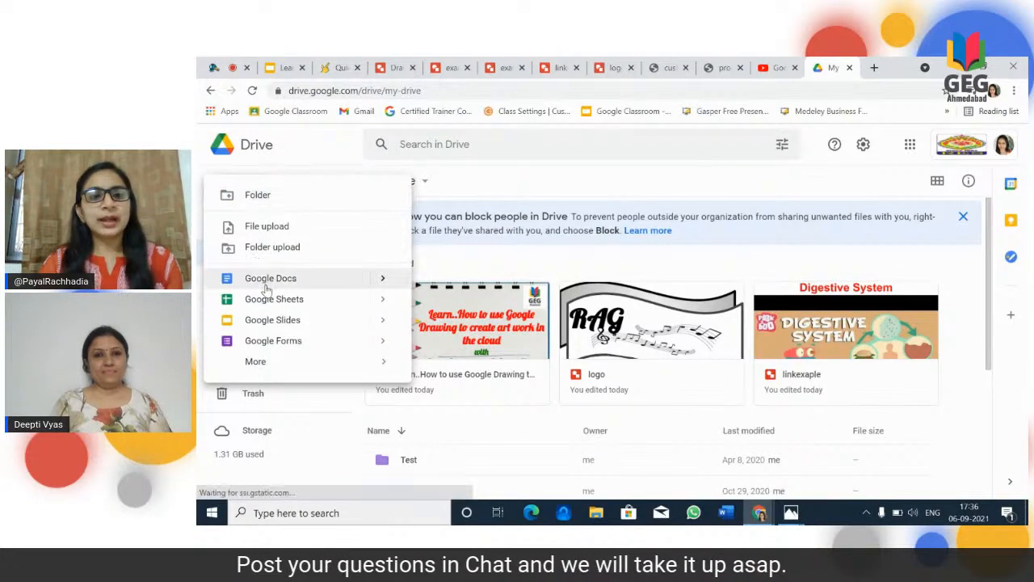
{"action": "mouse_move", "coordinate": [277, 363]}
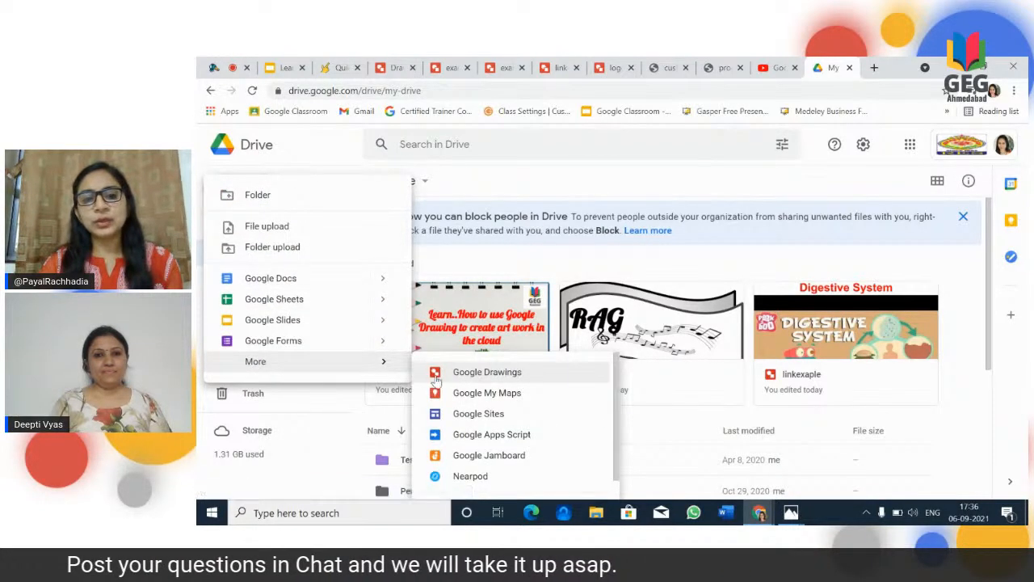
{"action": "left_click", "coordinate": [473, 376]}
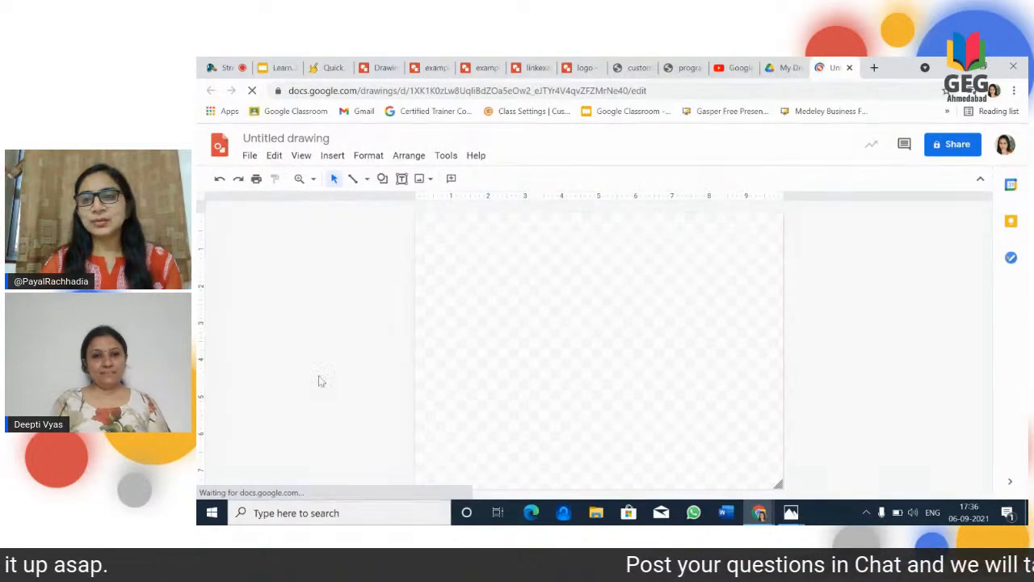
Step: Rename the untitled drawing as demo
{"action": "left_click", "coordinate": [323, 139]}
{"action": "type", "text": "dmo"}
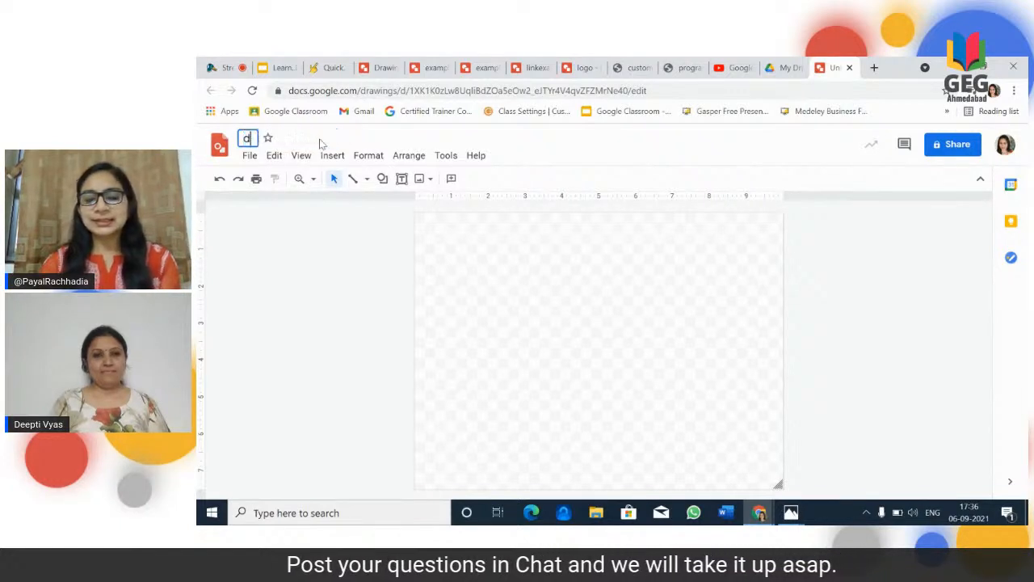
{"action": "key", "text": "BackSpace"}
{"action": "key", "text": "BackSpace"}
{"action": "type", "text": "emo"}
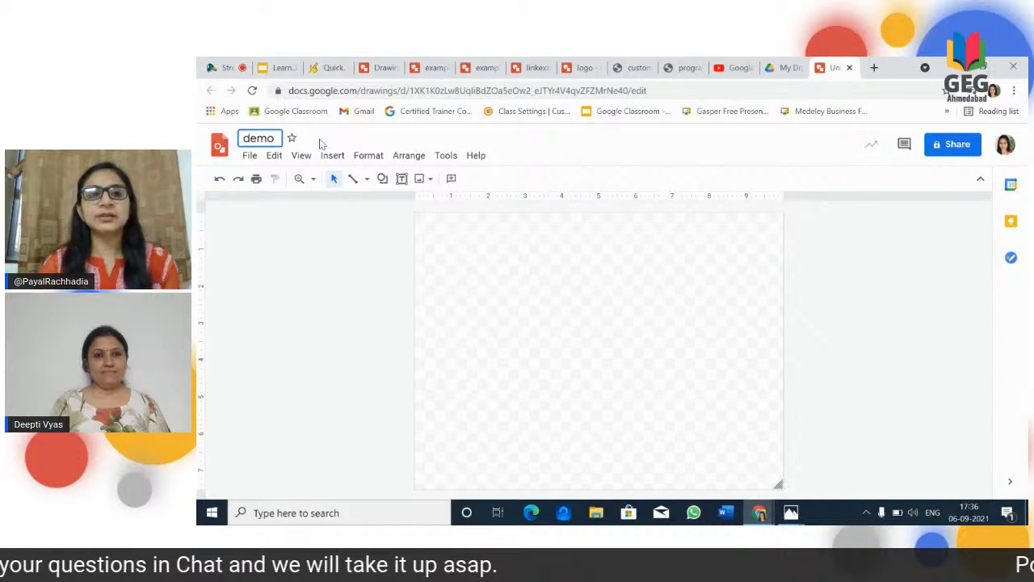
{"action": "left_click", "coordinate": [280, 304]}
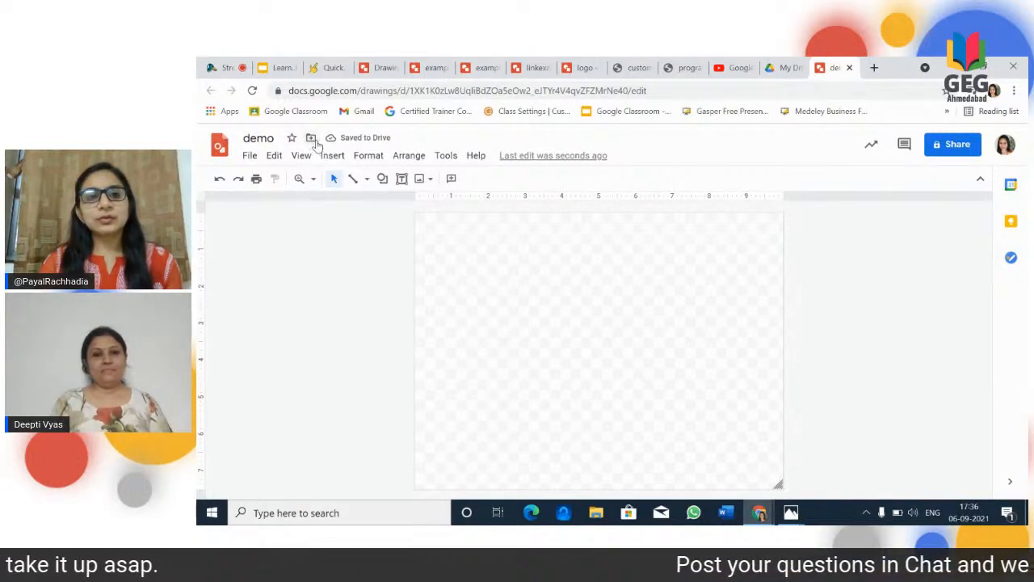
Step: Move the demo drawing from My Drive into the Drawing Examples folder
{"action": "left_click", "coordinate": [311, 138]}
{"action": "double_click", "coordinate": [369, 244]}
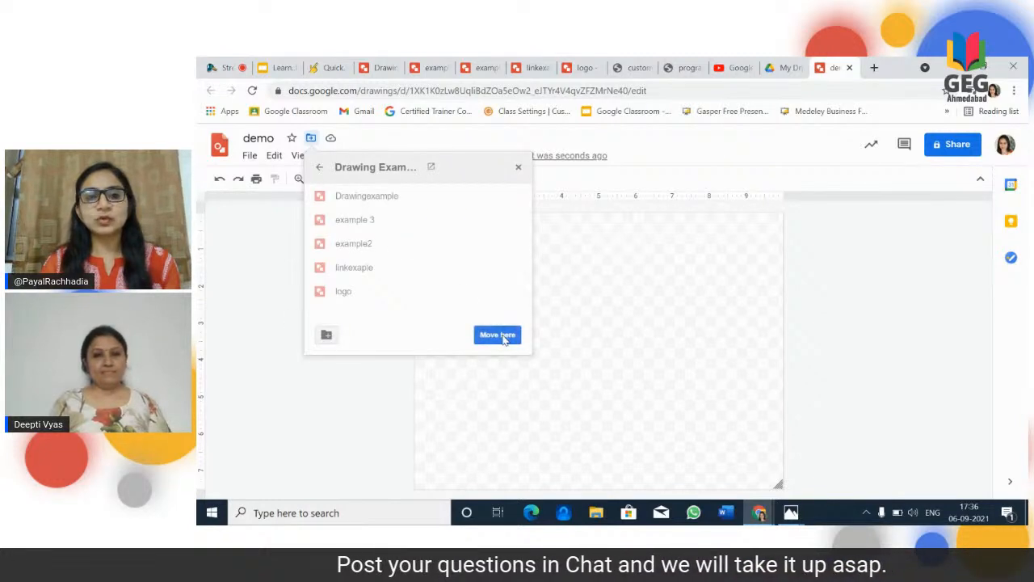
{"action": "left_click", "coordinate": [498, 334]}
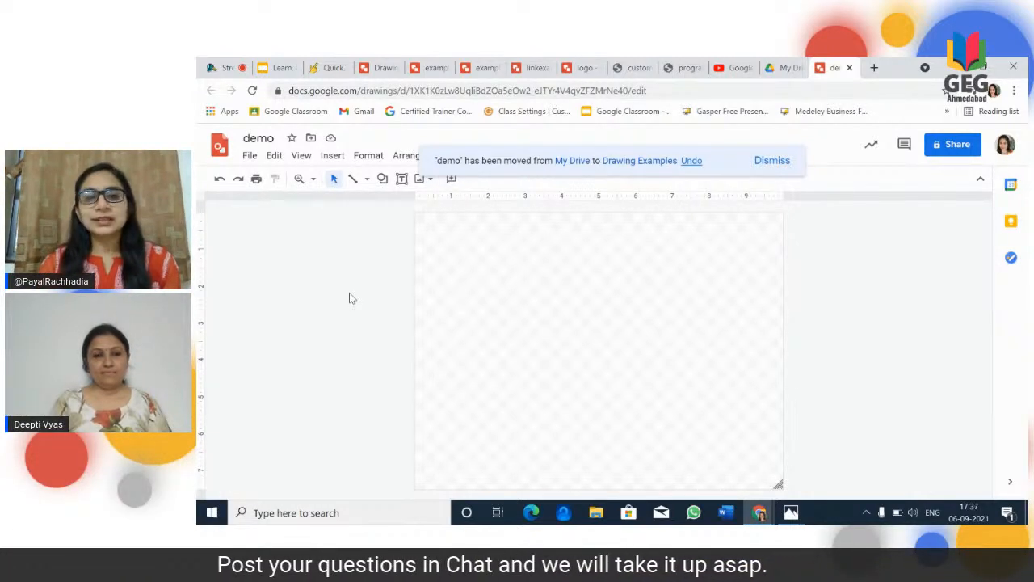
Step: Set the drawing's page size to a custom 10 × 10 inches and apply it
{"action": "left_click", "coordinate": [250, 156]}
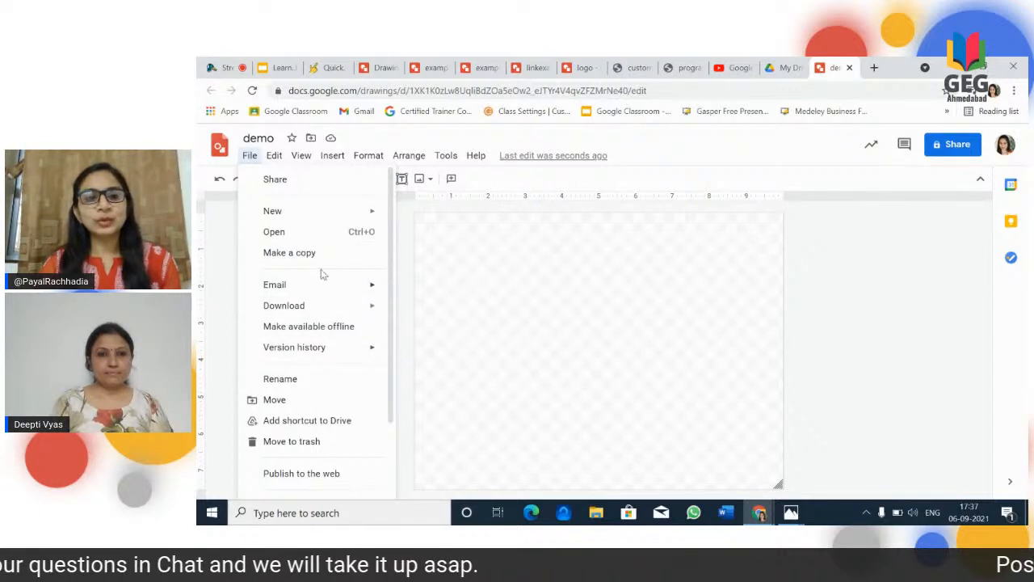
{"action": "mouse_move", "coordinate": [317, 305]}
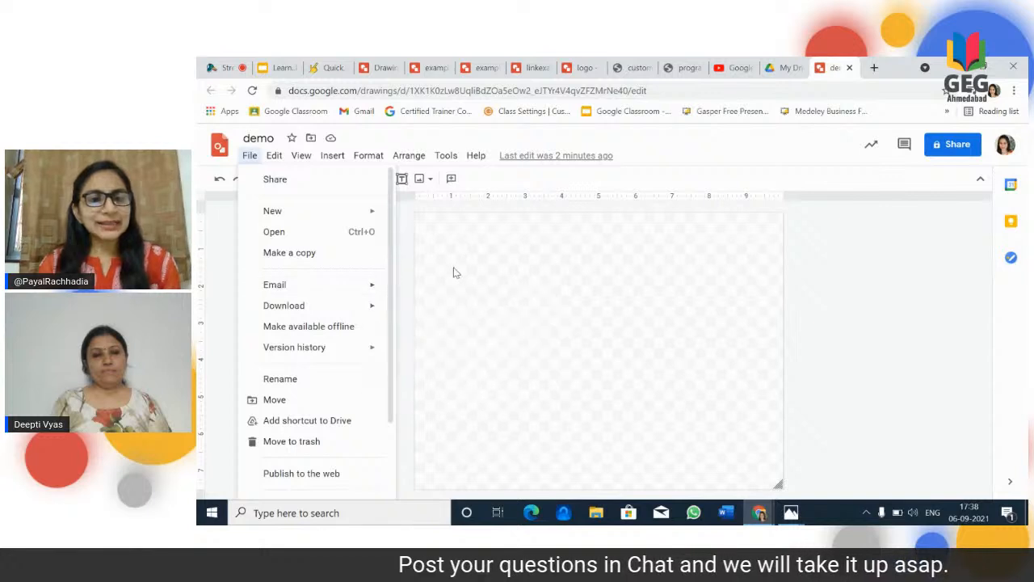
{"action": "left_click_drag", "start_coordinate": [393, 287], "coordinate": [401, 358]}
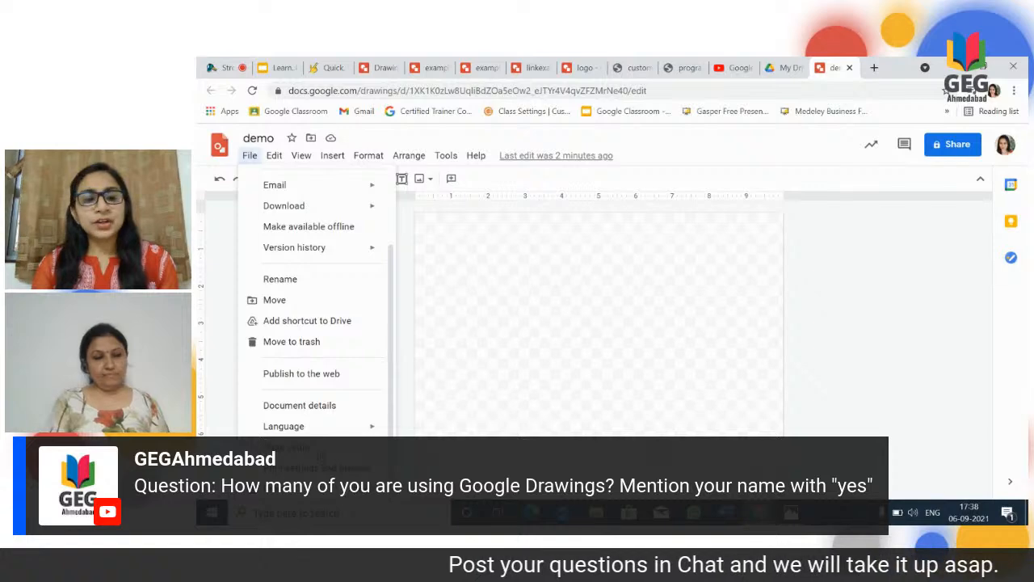
{"action": "left_click", "coordinate": [286, 447]}
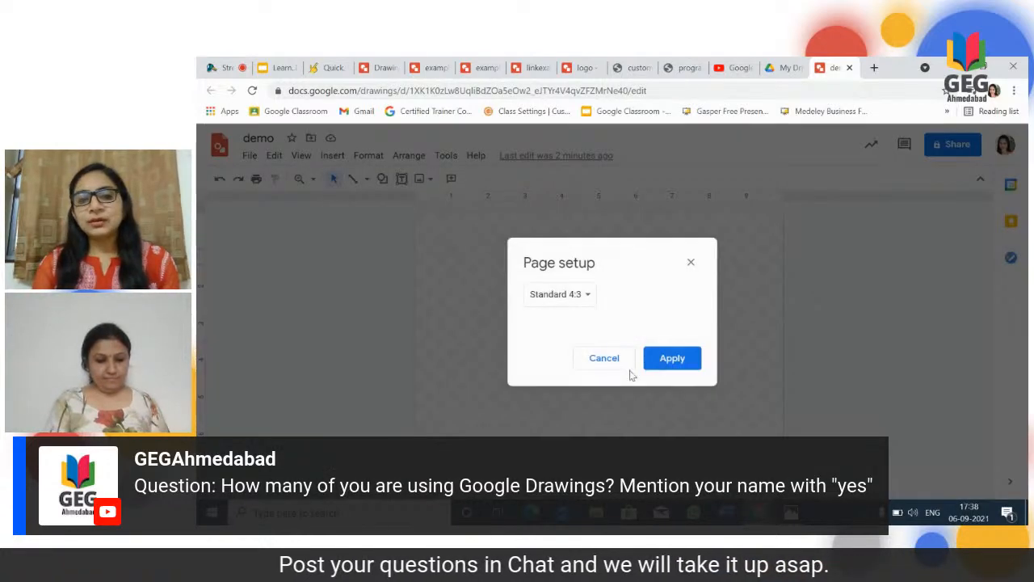
{"action": "left_click", "coordinate": [589, 304]}
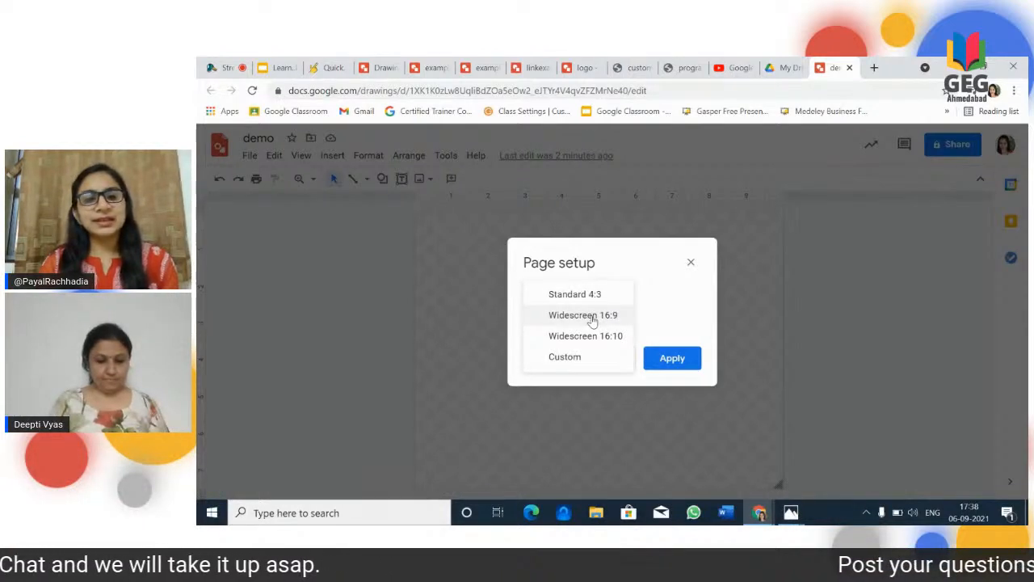
{"action": "left_click", "coordinate": [588, 357]}
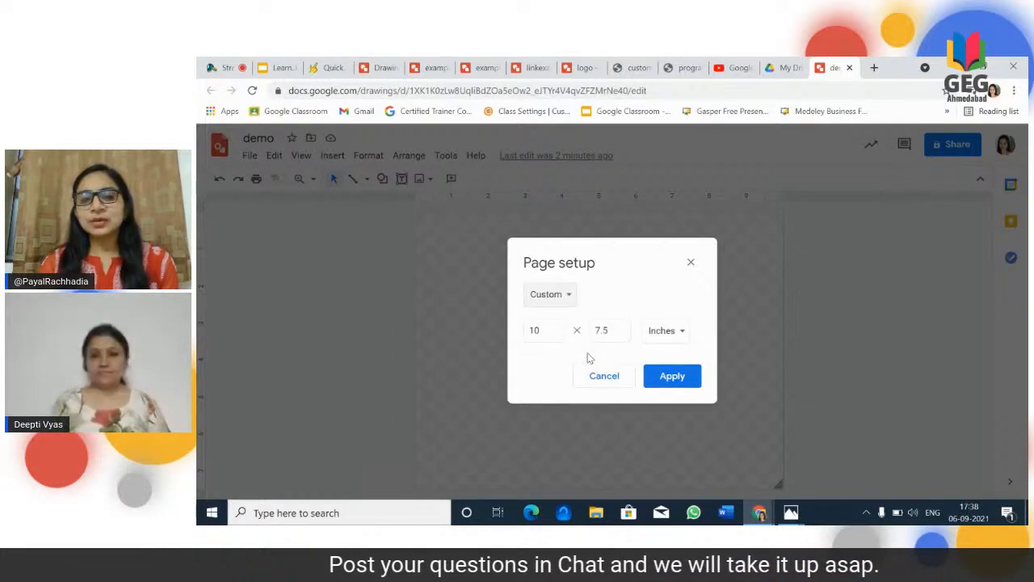
{"action": "left_click", "coordinate": [683, 332]}
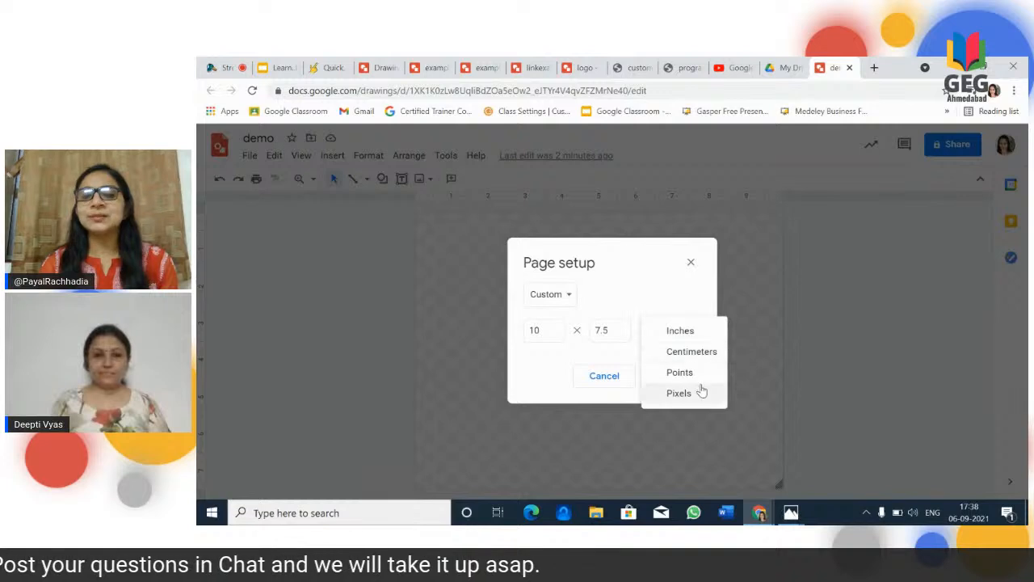
{"action": "left_click", "coordinate": [612, 335]}
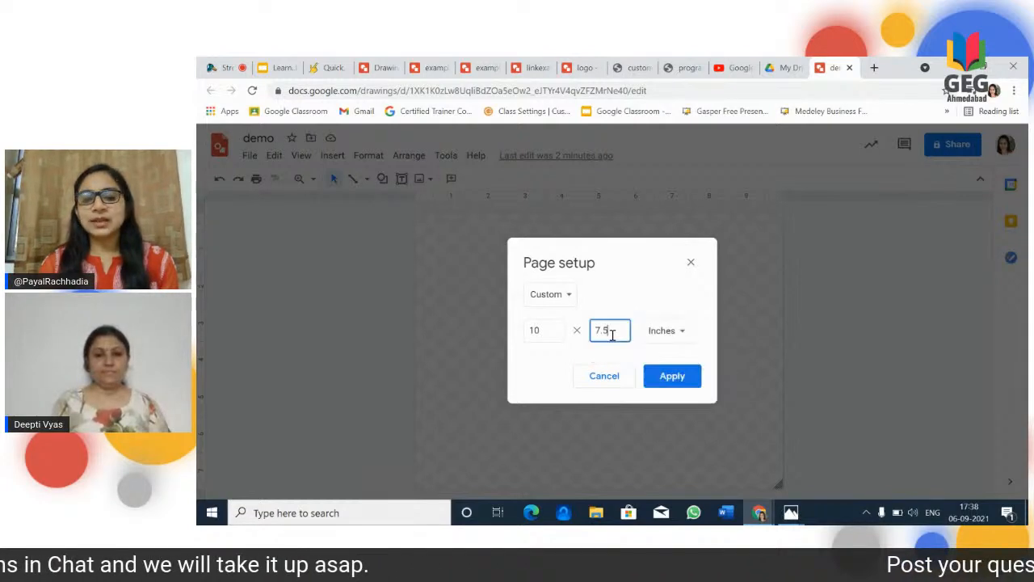
{"action": "key", "text": "BackSpace"}
{"action": "key", "text": "BackSpace"}
{"action": "key", "text": "BackSpace"}
{"action": "type", "text": "10"}
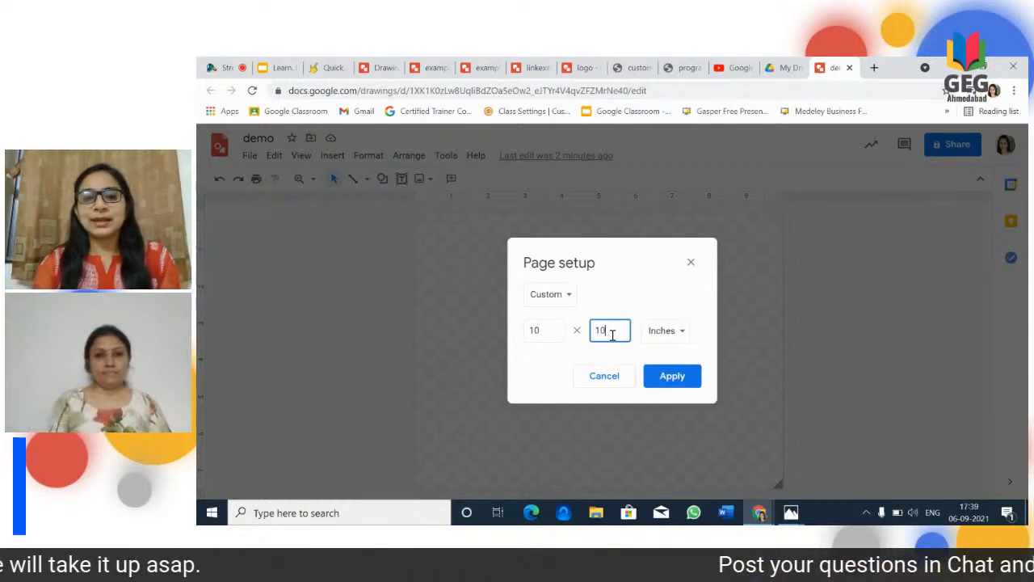
{"action": "left_click", "coordinate": [672, 378]}
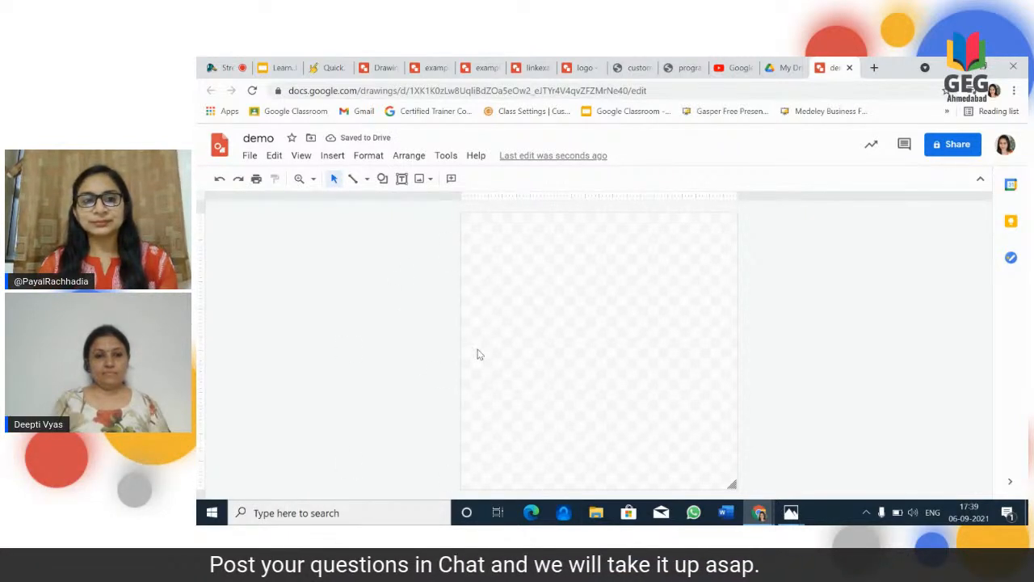
Step: Fill the canvas background with a light green radial gradient
{"action": "left_click", "coordinate": [332, 157]}
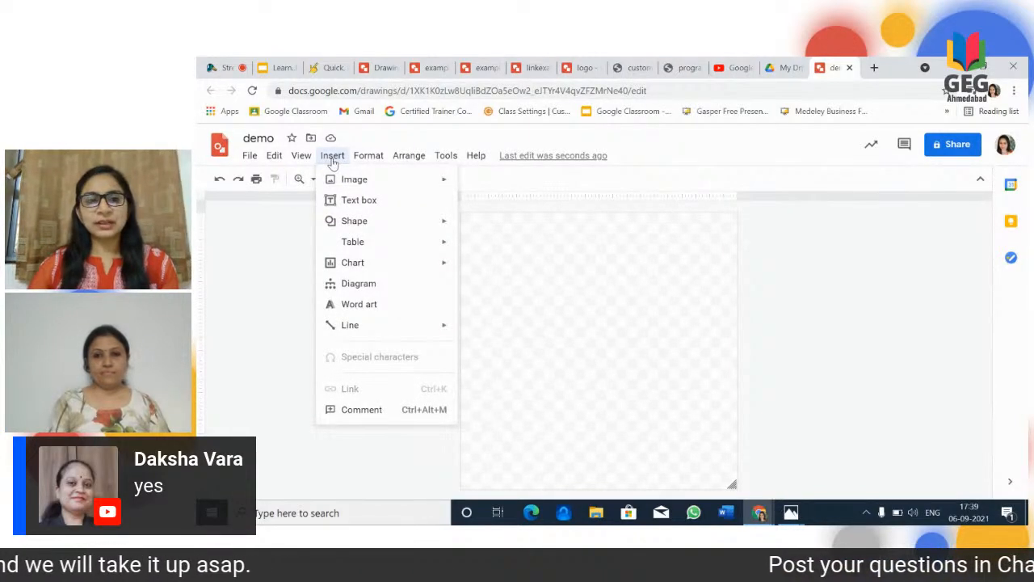
{"action": "left_click", "coordinate": [609, 316]}
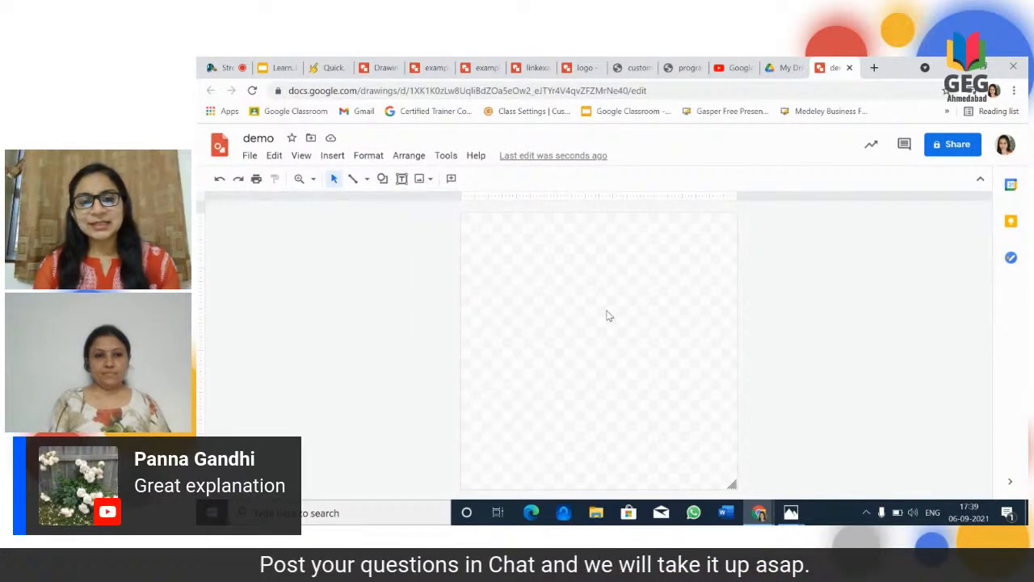
{"action": "right_click", "coordinate": [609, 315]}
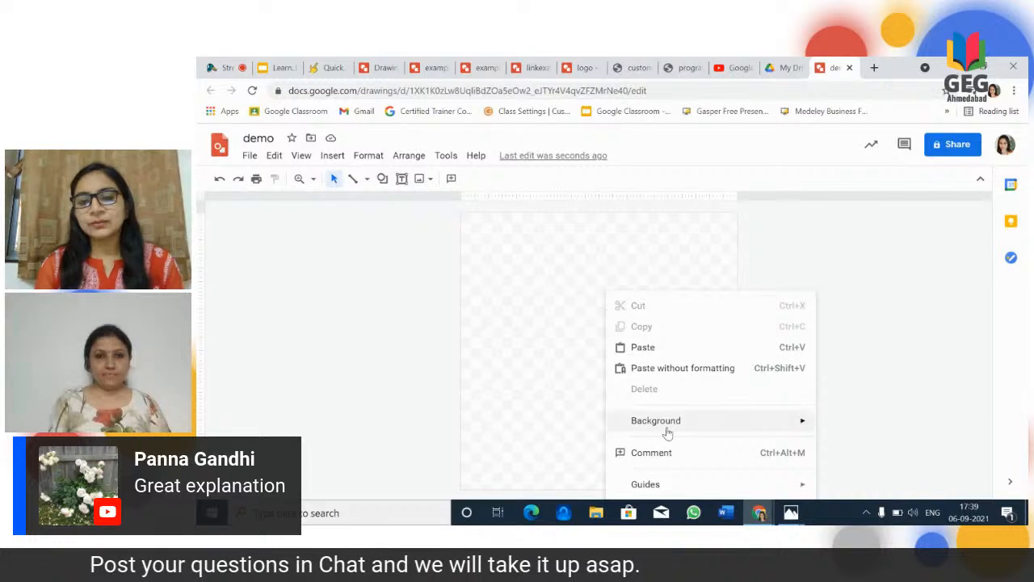
{"action": "right_click", "coordinate": [506, 389]}
{"action": "mouse_move", "coordinate": [575, 311]}
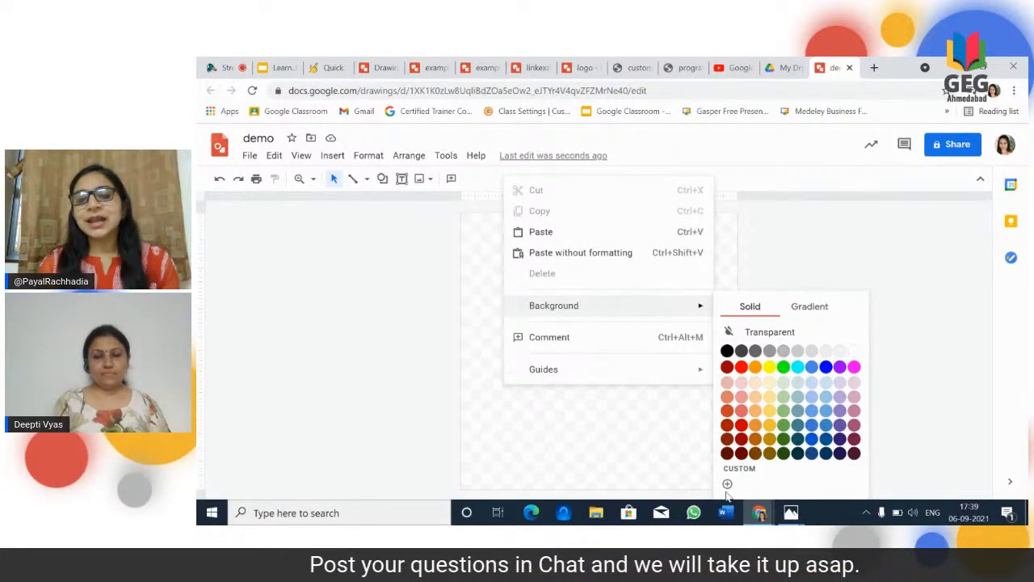
{"action": "left_click", "coordinate": [811, 307]}
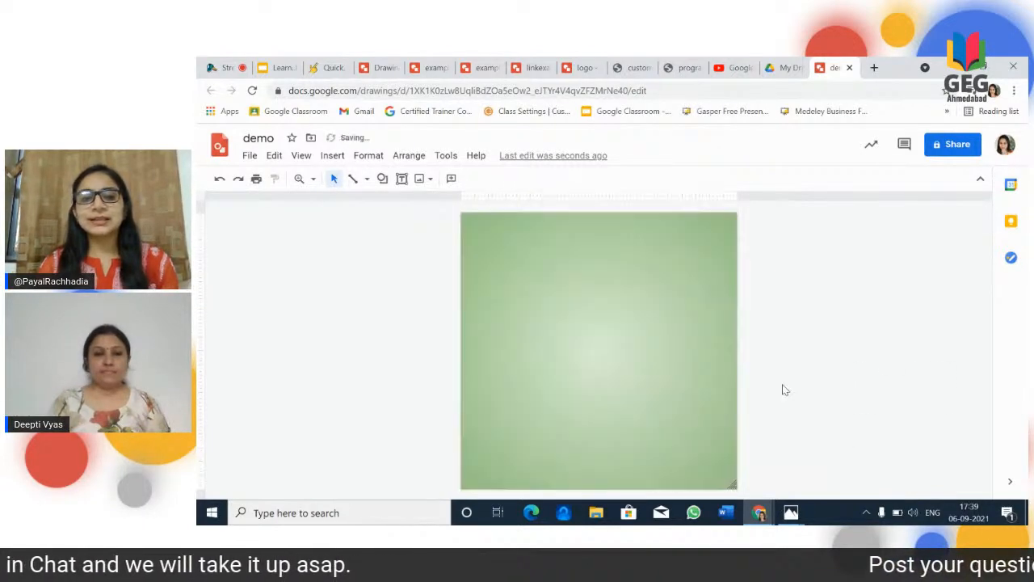
{"action": "left_click", "coordinate": [779, 386]}
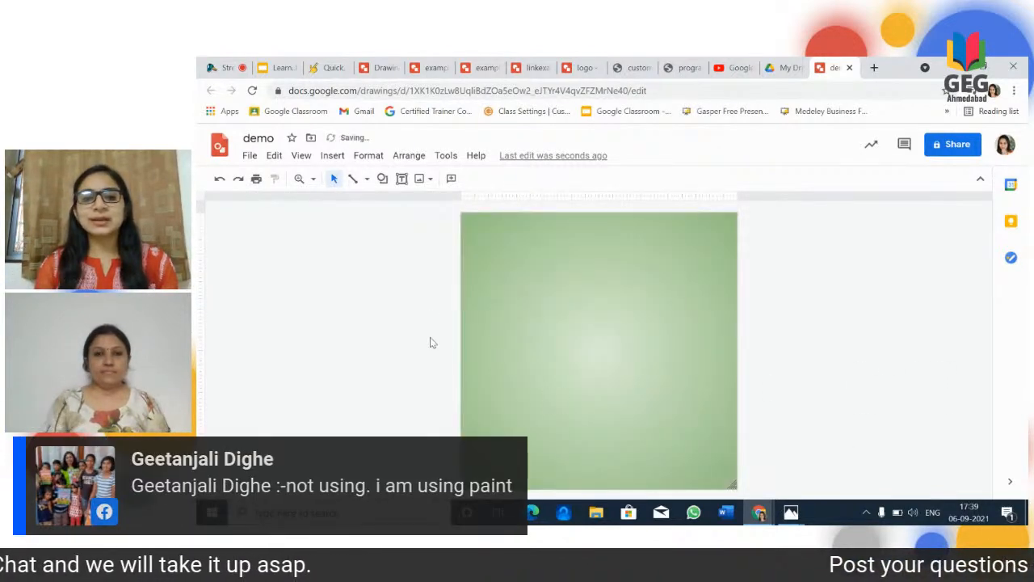
Step: Change the canvas background to the semi-transparent custom solid red #92272787
{"action": "right_click", "coordinate": [548, 346]}
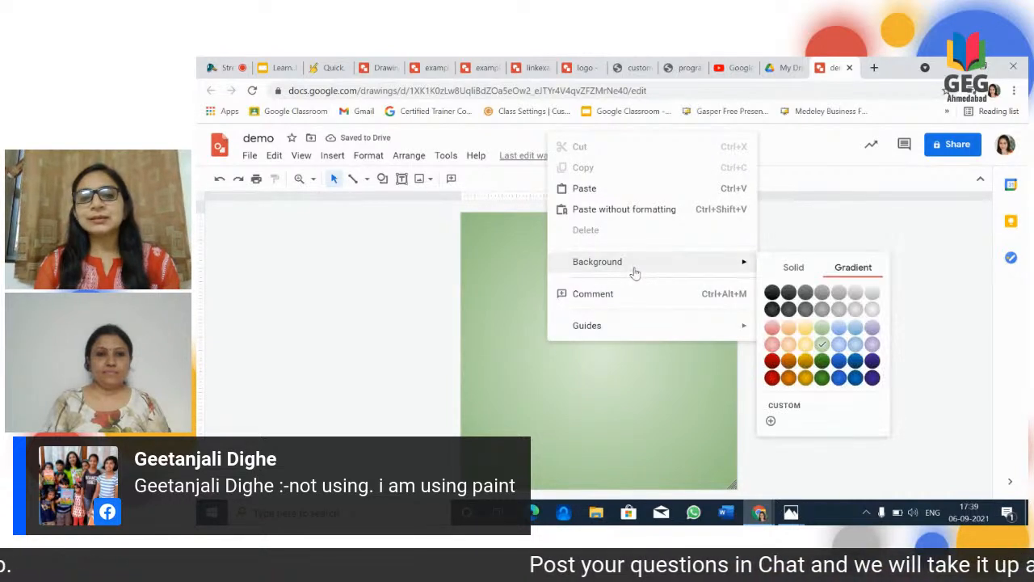
{"action": "mouse_move", "coordinate": [733, 261]}
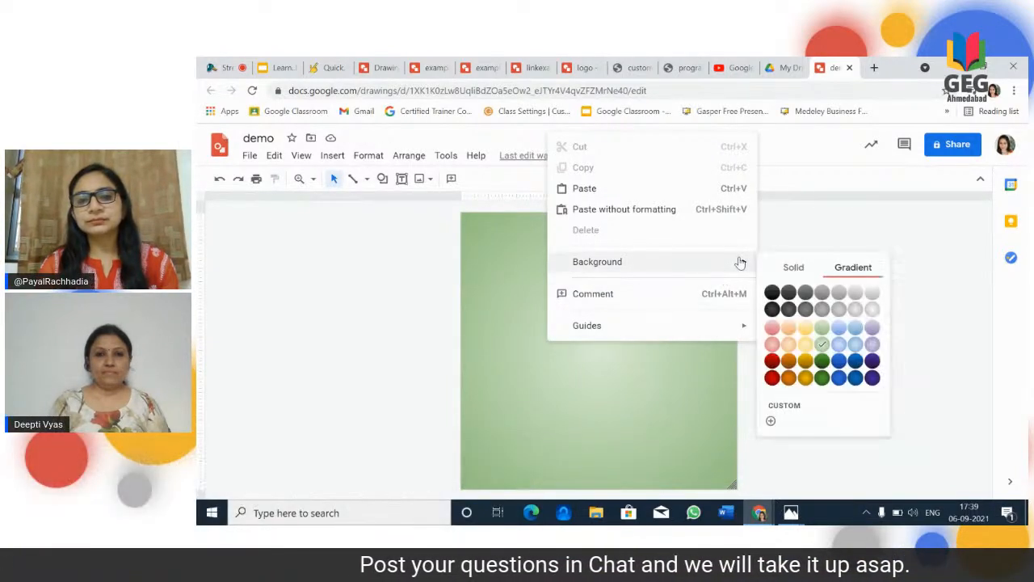
{"action": "left_click", "coordinate": [795, 269]}
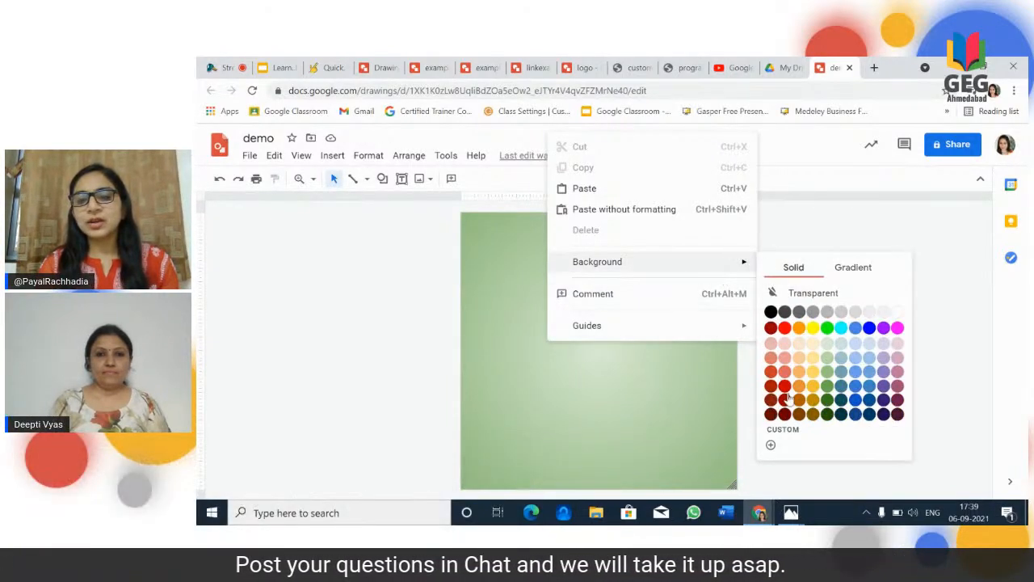
{"action": "left_click", "coordinate": [771, 444]}
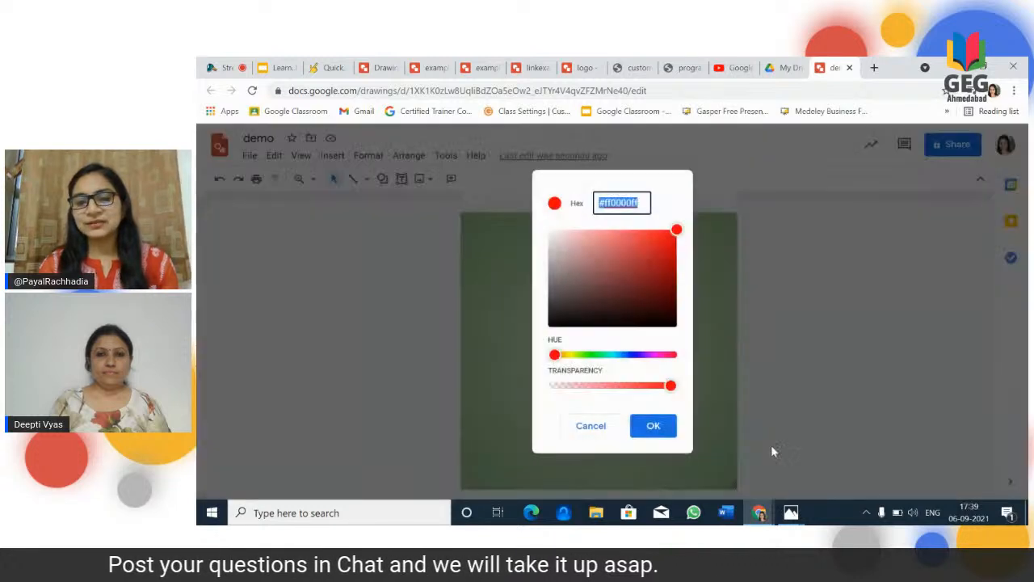
{"action": "left_click", "coordinate": [642, 271]}
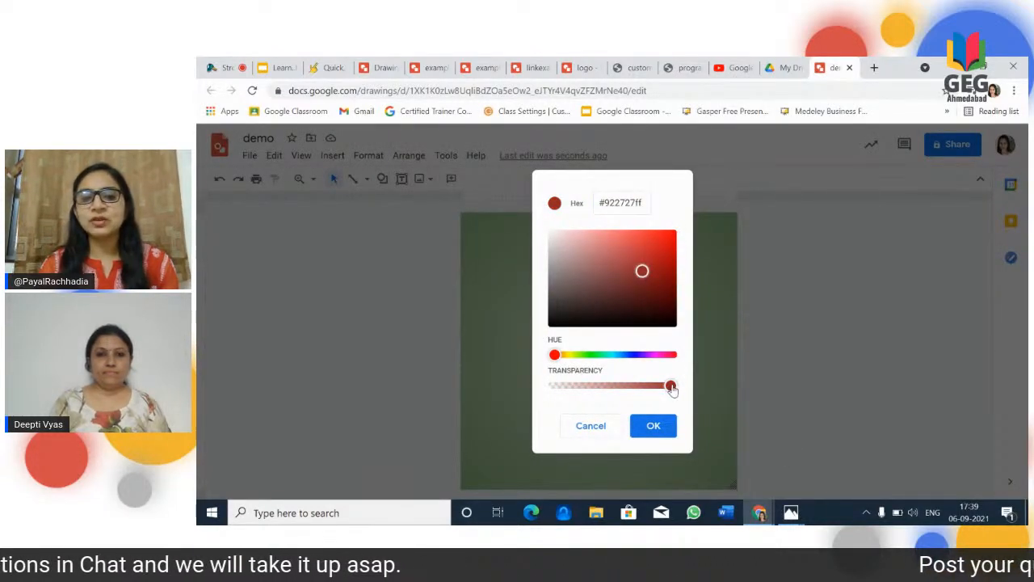
{"action": "left_click_drag", "start_coordinate": [671, 387], "coordinate": [616, 387]}
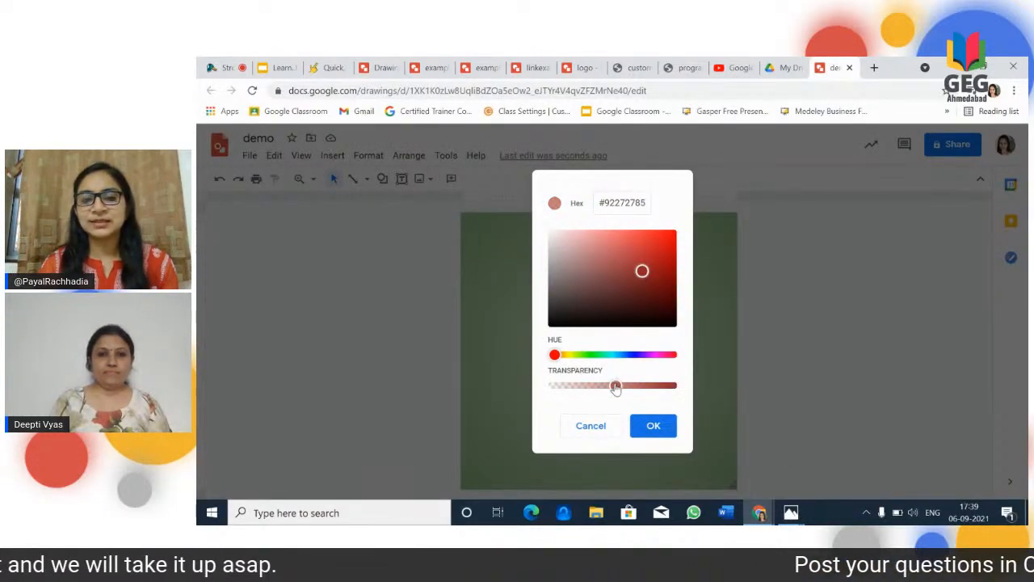
{"action": "left_click", "coordinate": [661, 431]}
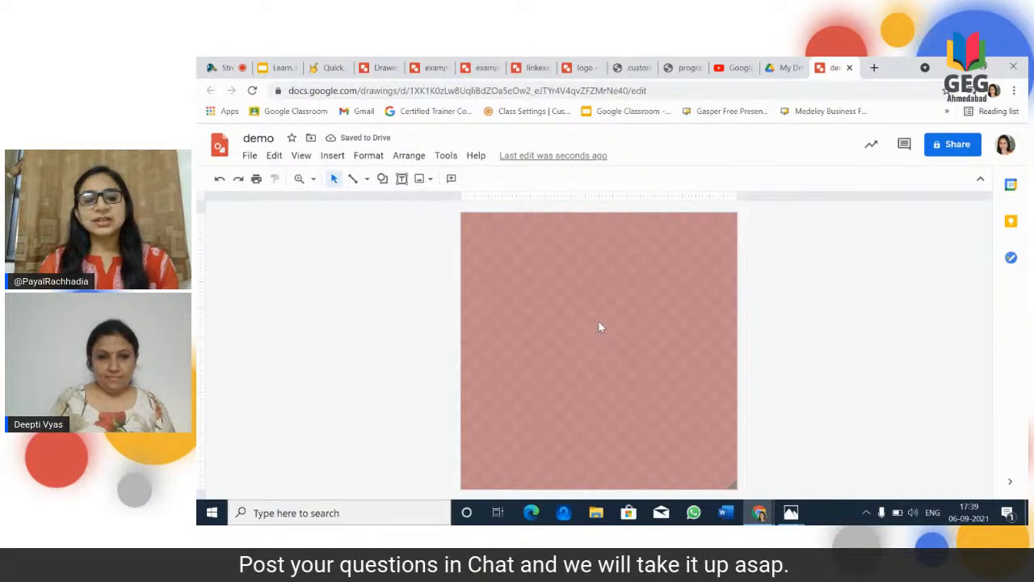
Step: Undo both the custom red and the green gradient background changes
{"action": "key", "text": "ctrl+z"}
{"action": "key", "text": "ctrl+z"}
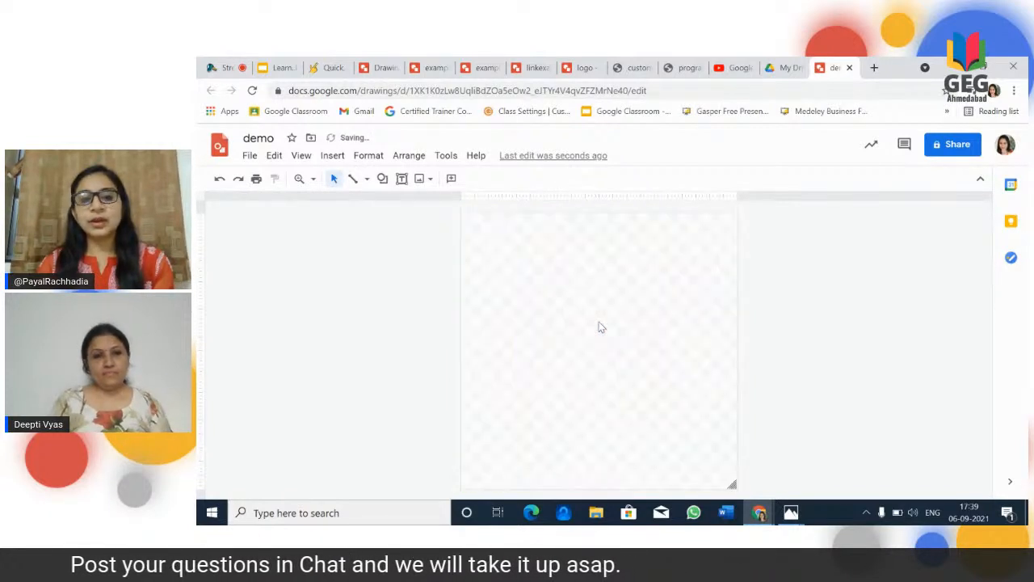
Step: Search the web for "peacock feather" images and insert the close-up of a green feather with a blue eye
{"action": "left_click", "coordinate": [332, 155]}
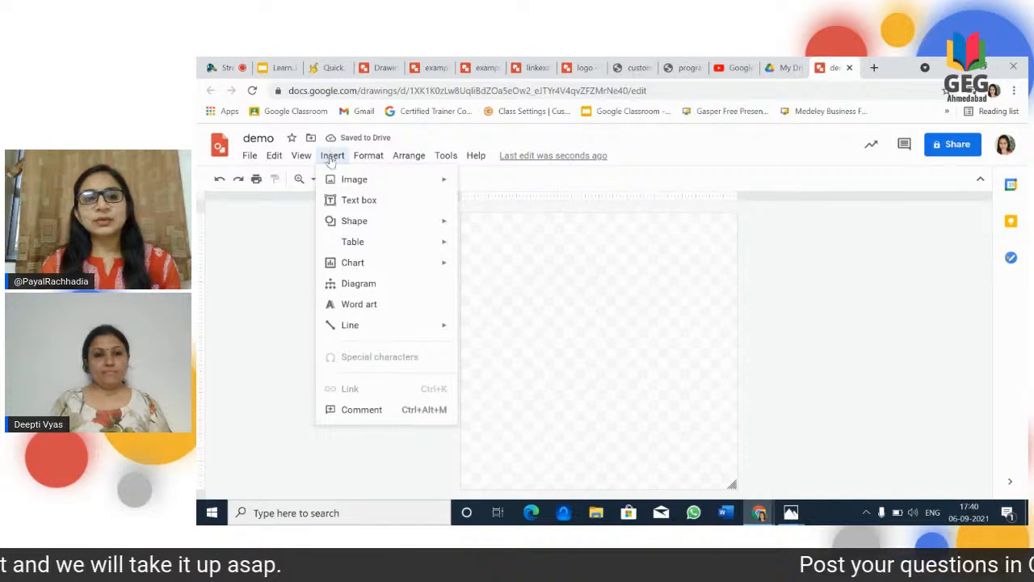
{"action": "mouse_move", "coordinate": [340, 182]}
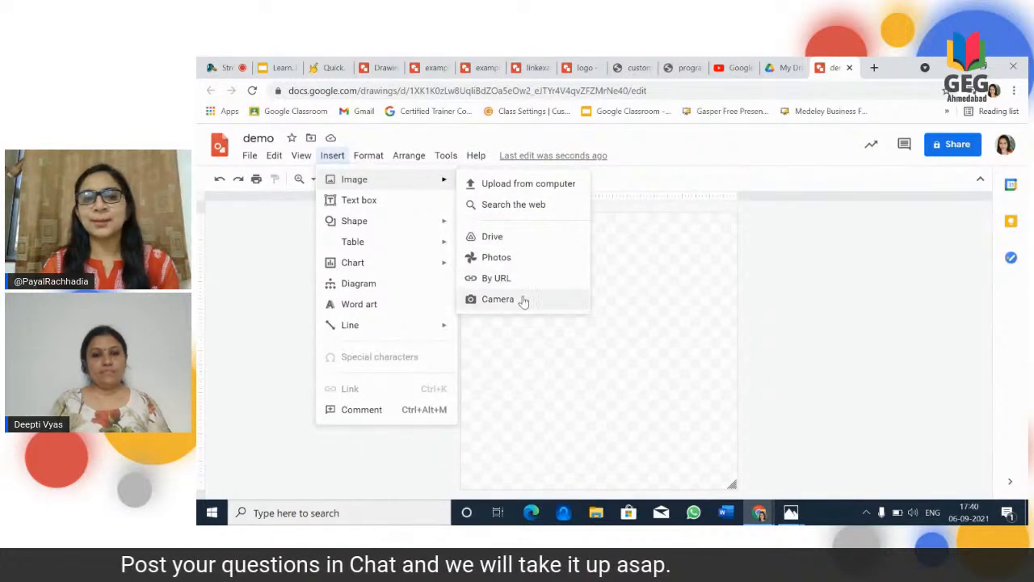
{"action": "left_click", "coordinate": [517, 205]}
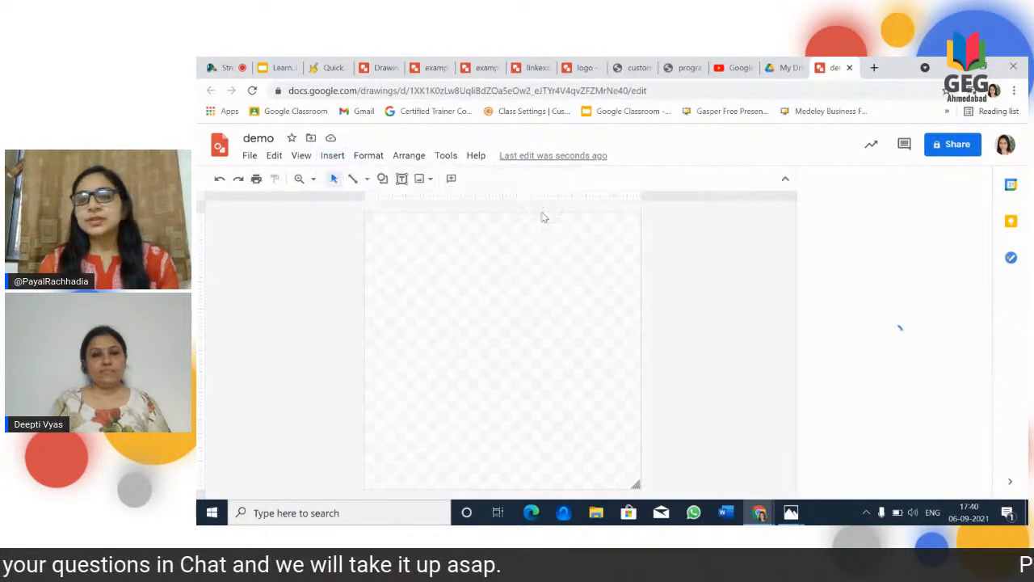
{"action": "type", "text": "Peacock"}
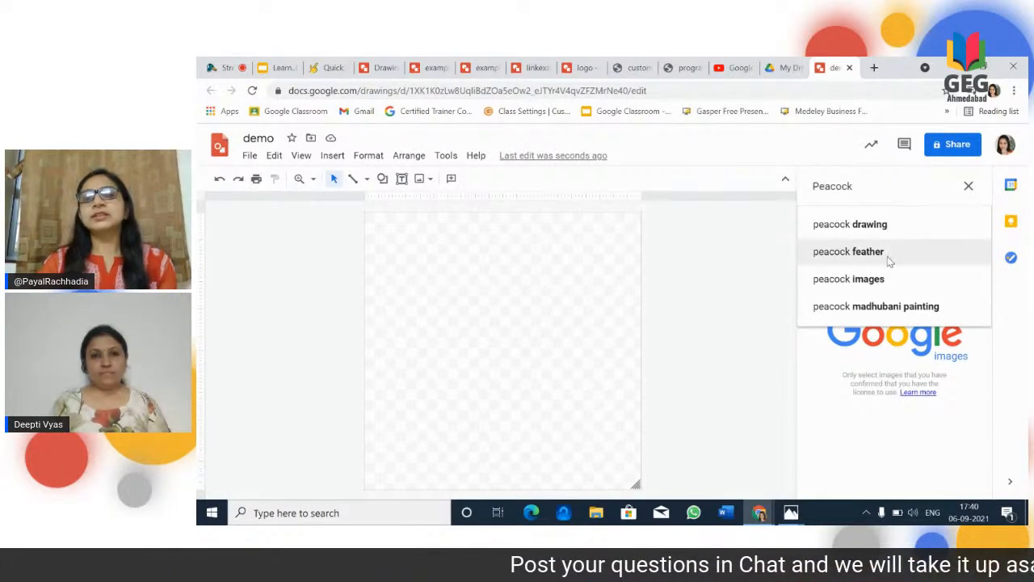
{"action": "left_click", "coordinate": [889, 258]}
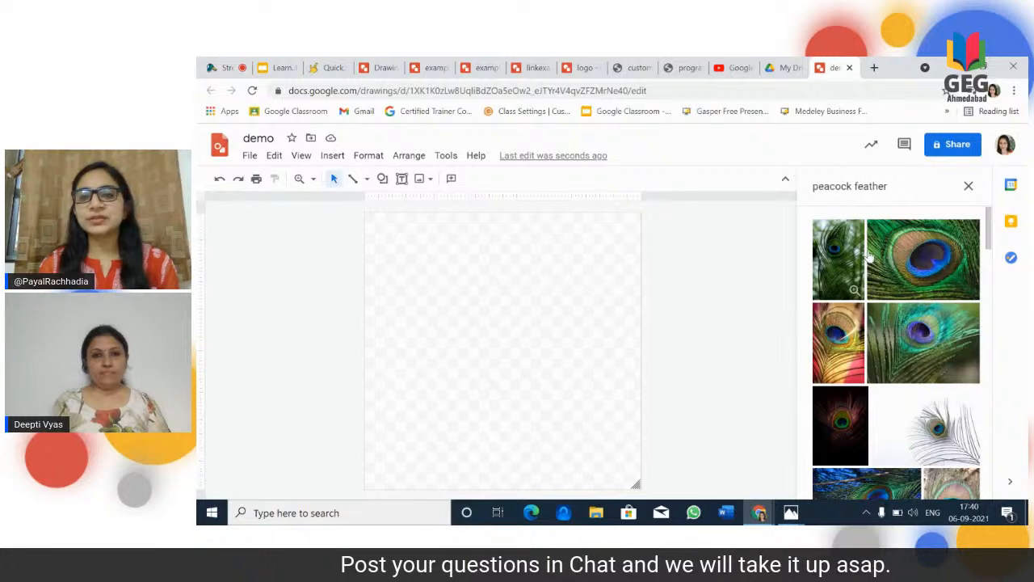
{"action": "left_click", "coordinate": [921, 270]}
{"action": "left_click", "coordinate": [921, 270]}
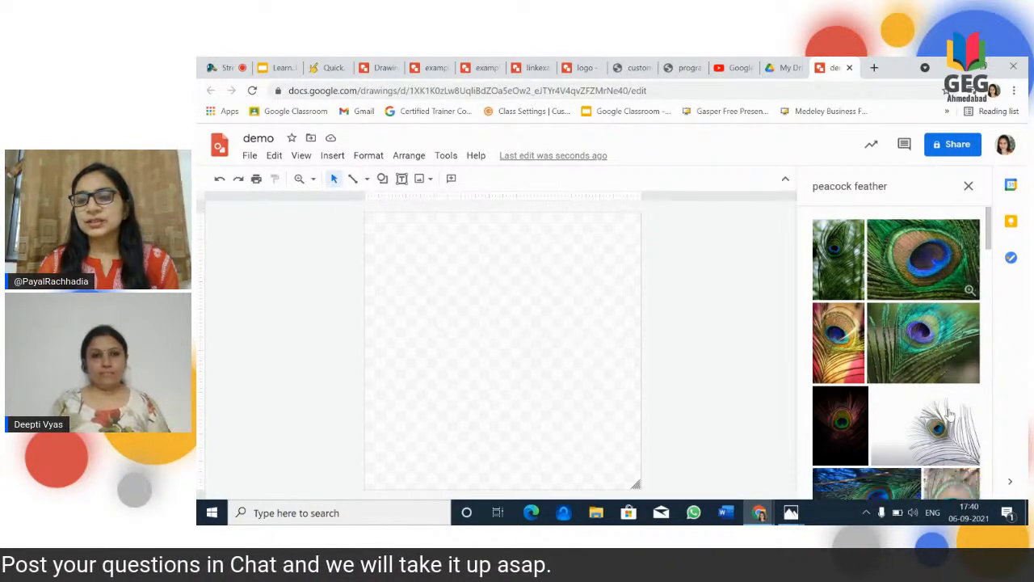
{"action": "left_click", "coordinate": [910, 295]}
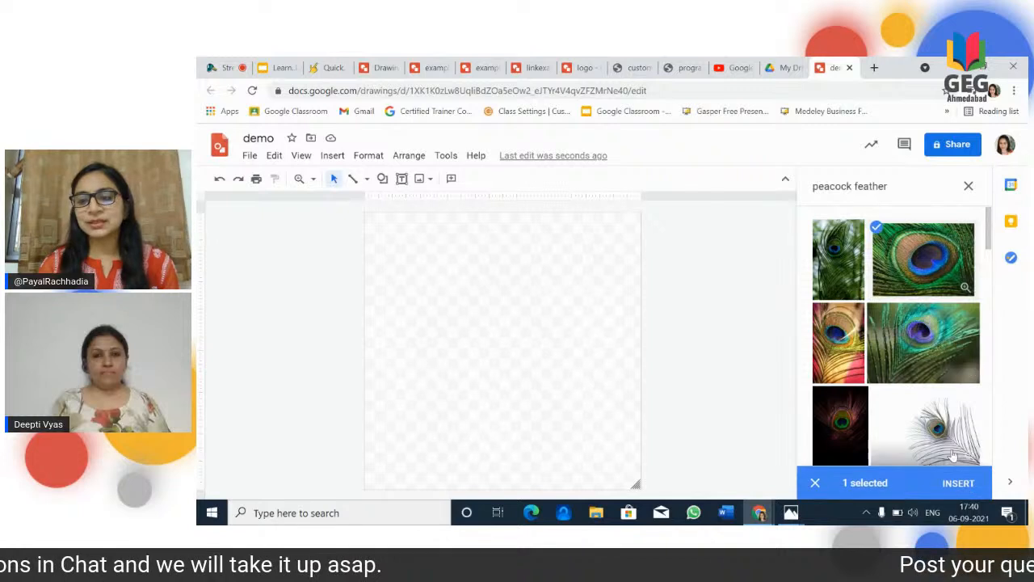
{"action": "left_click", "coordinate": [960, 483]}
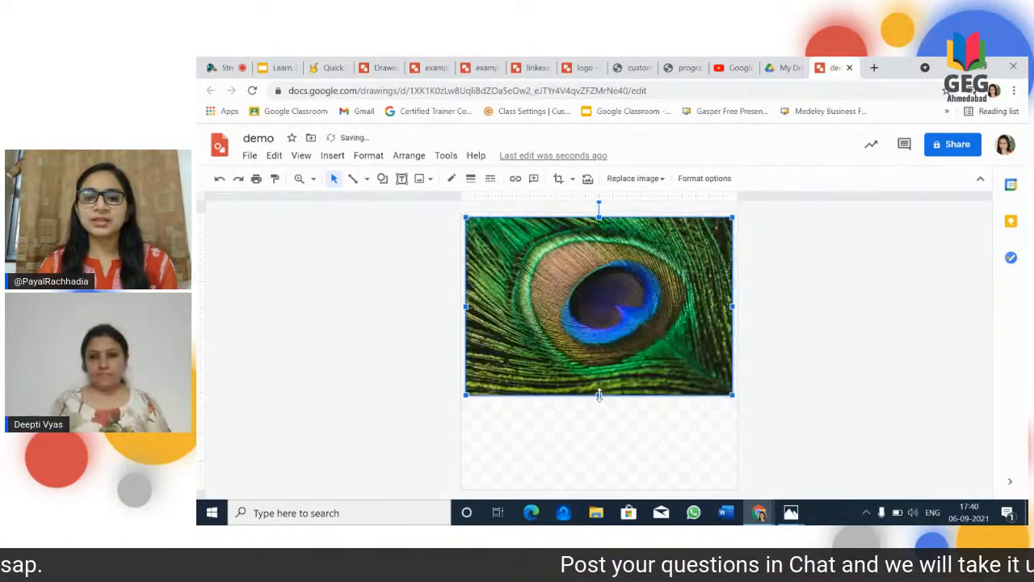
Step: Flatten the feather image, mask it with a heart shape, and stretch the heart taller
{"action": "left_click_drag", "start_coordinate": [598, 395], "coordinate": [599, 321]}
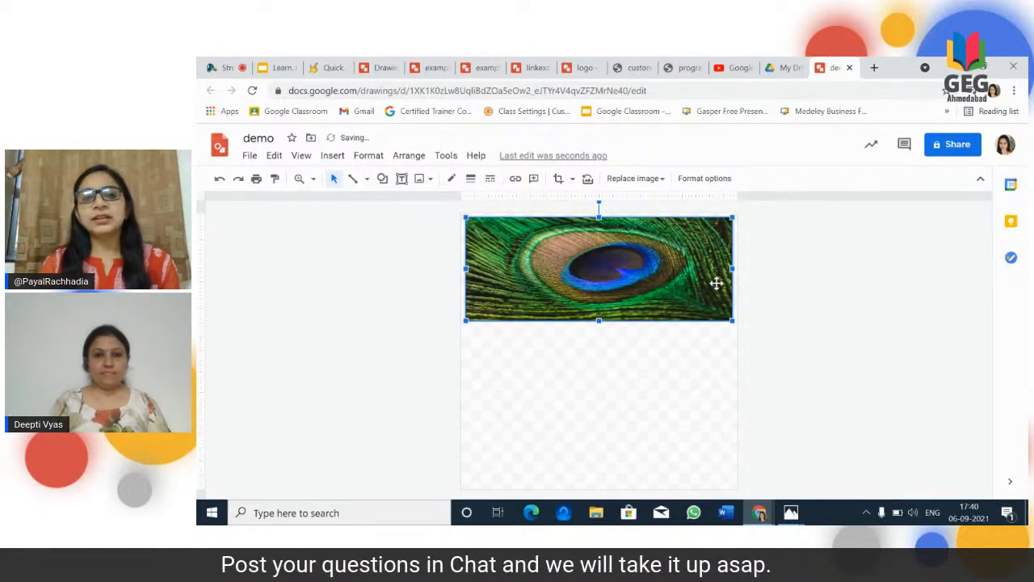
{"action": "left_click", "coordinate": [572, 179]}
{"action": "mouse_move", "coordinate": [580, 208]}
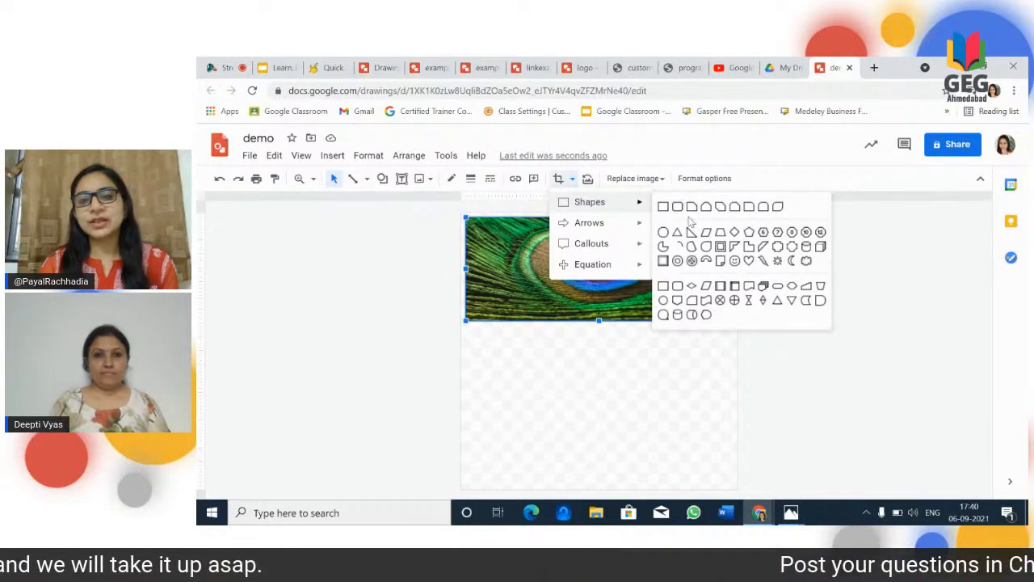
{"action": "left_click", "coordinate": [749, 260]}
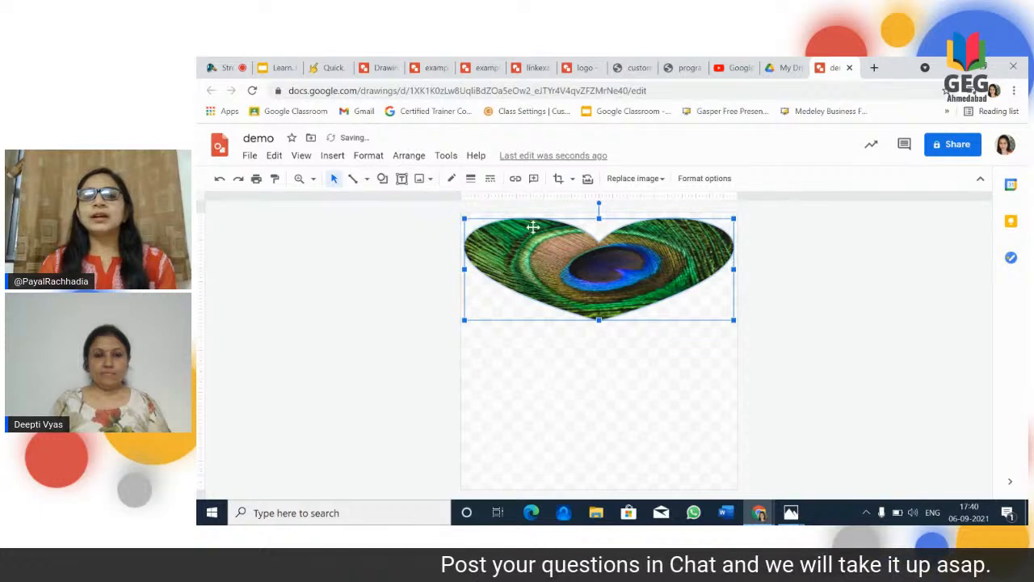
{"action": "left_click_drag", "start_coordinate": [599, 320], "coordinate": [598, 387]}
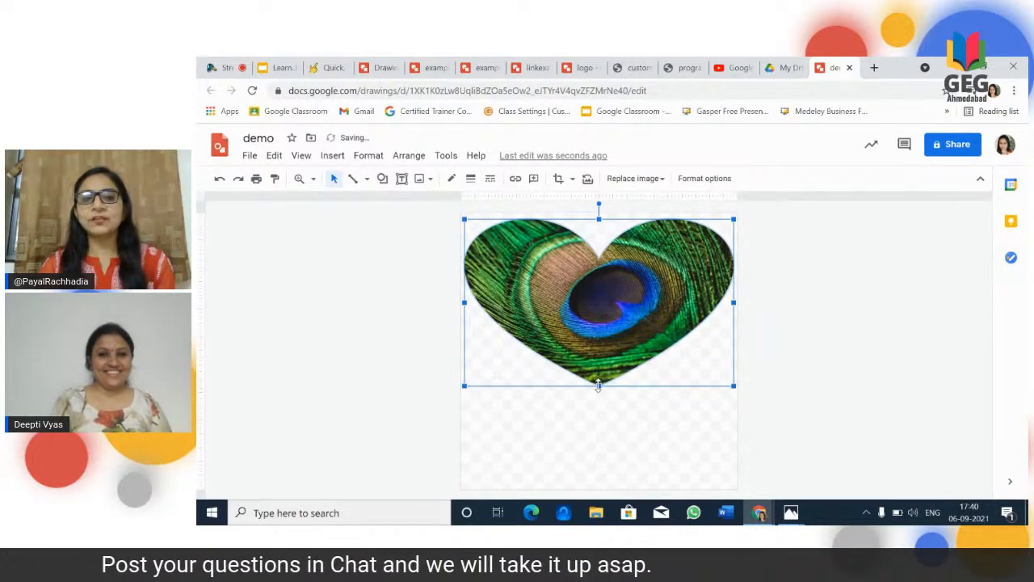
Step: Change the feather image's mask to the wave shape from the callouts
{"action": "left_click", "coordinate": [563, 181]}
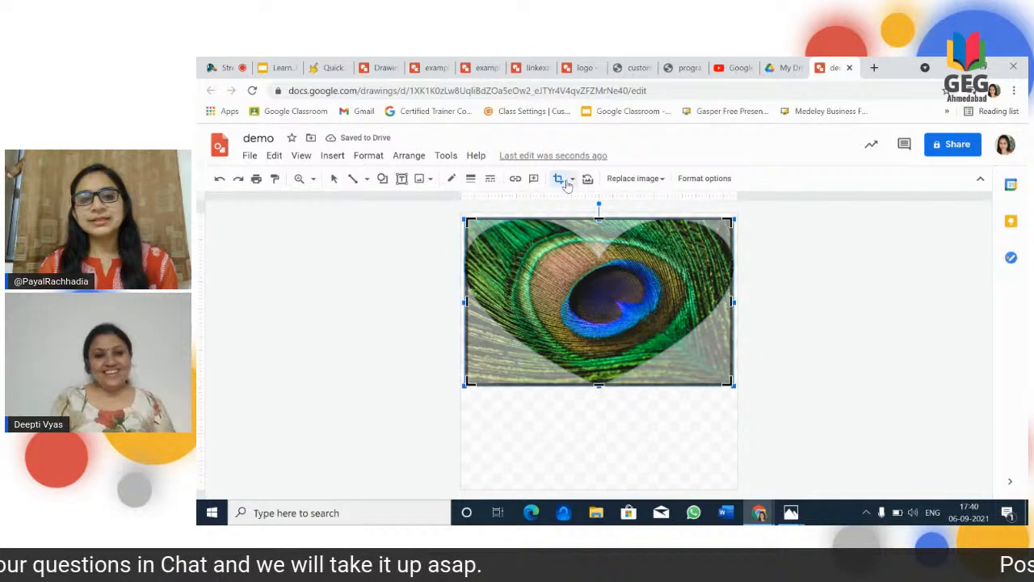
{"action": "left_click", "coordinate": [572, 178]}
{"action": "mouse_move", "coordinate": [587, 229]}
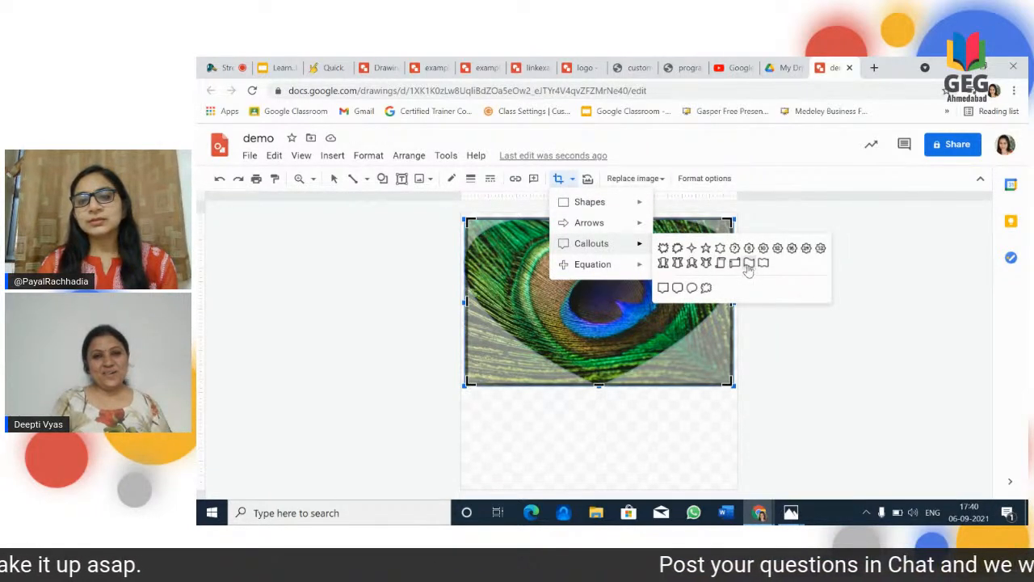
{"action": "left_click", "coordinate": [748, 265]}
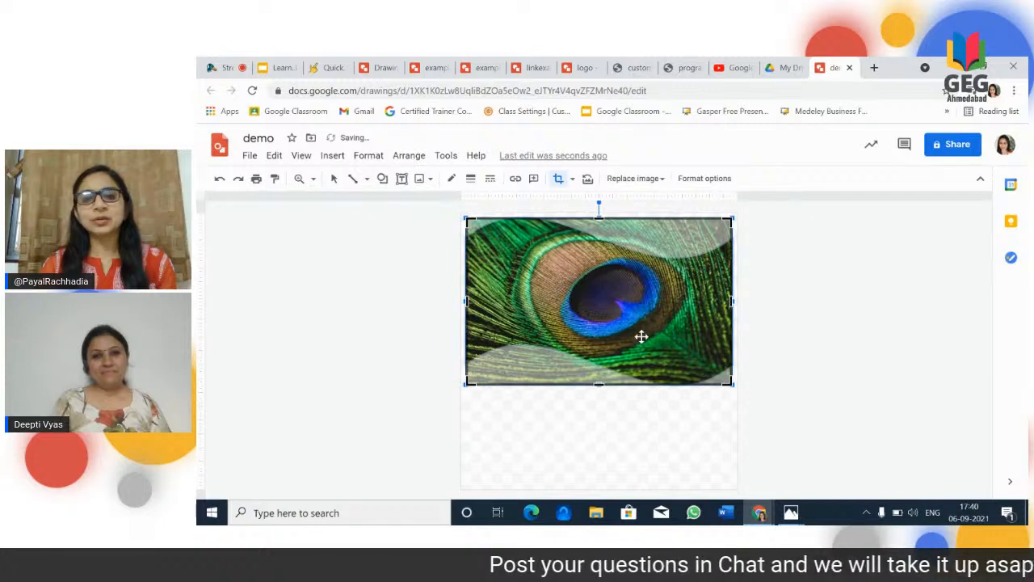
{"action": "left_click", "coordinate": [592, 429]}
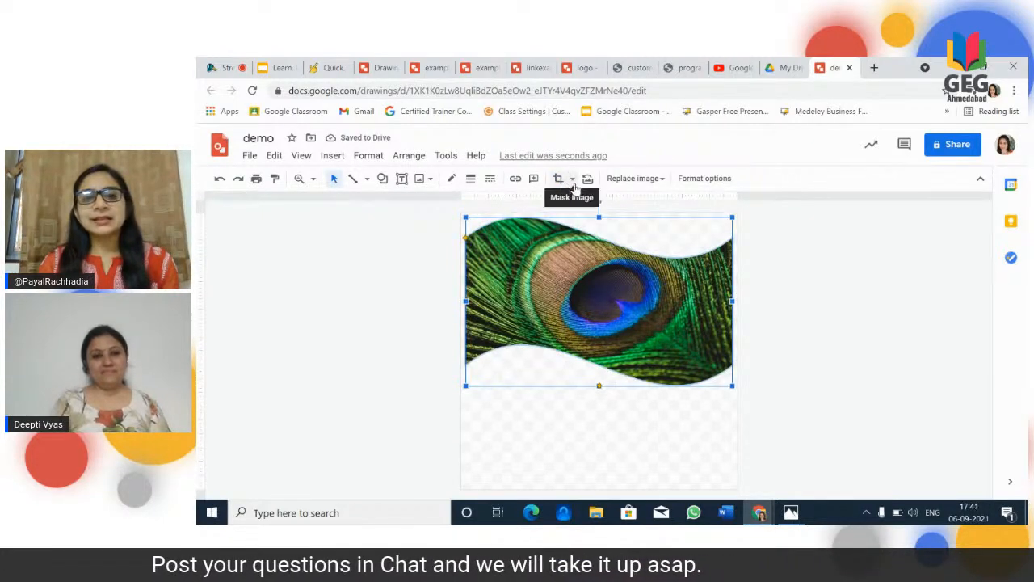
Step: Mask the feather image with a rounded rectangle and deselect it
{"action": "left_click", "coordinate": [572, 179]}
{"action": "mouse_move", "coordinate": [579, 205]}
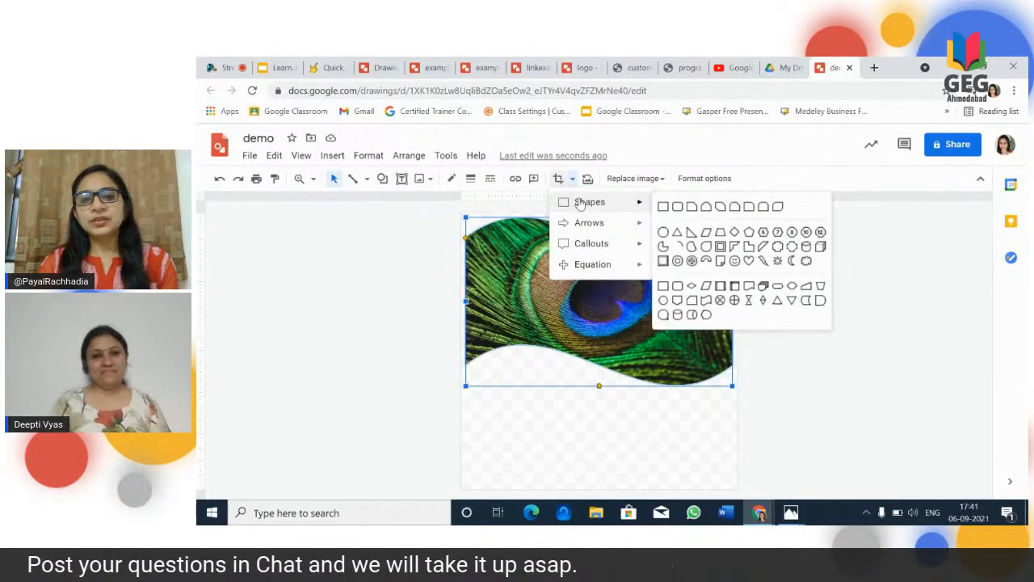
{"action": "left_click", "coordinate": [677, 207]}
{"action": "left_click", "coordinate": [562, 404]}
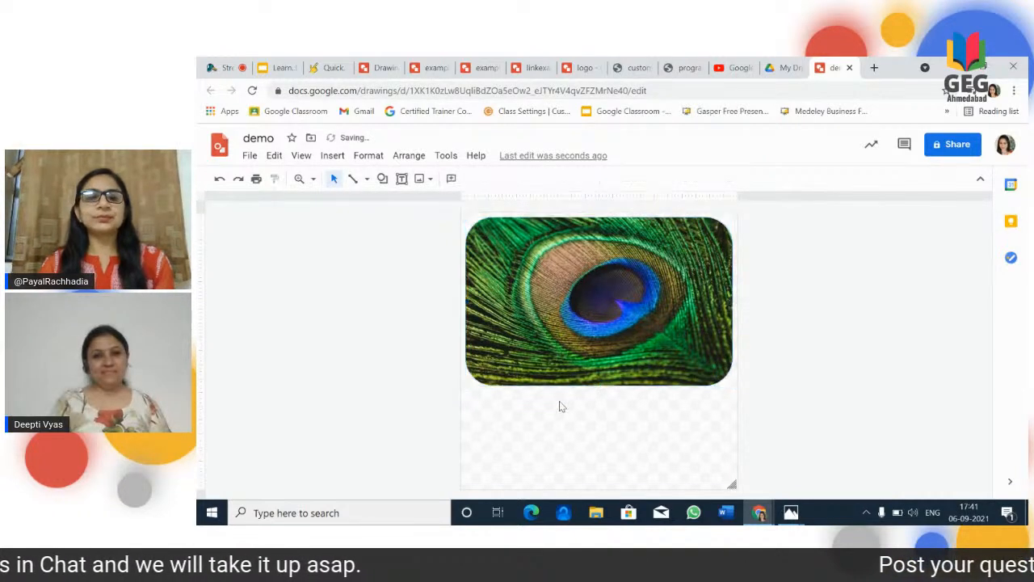
Step: Add a text box just below the feather image, nearly as wide as the page, containing "Bfj j"
{"action": "left_click", "coordinate": [332, 155]}
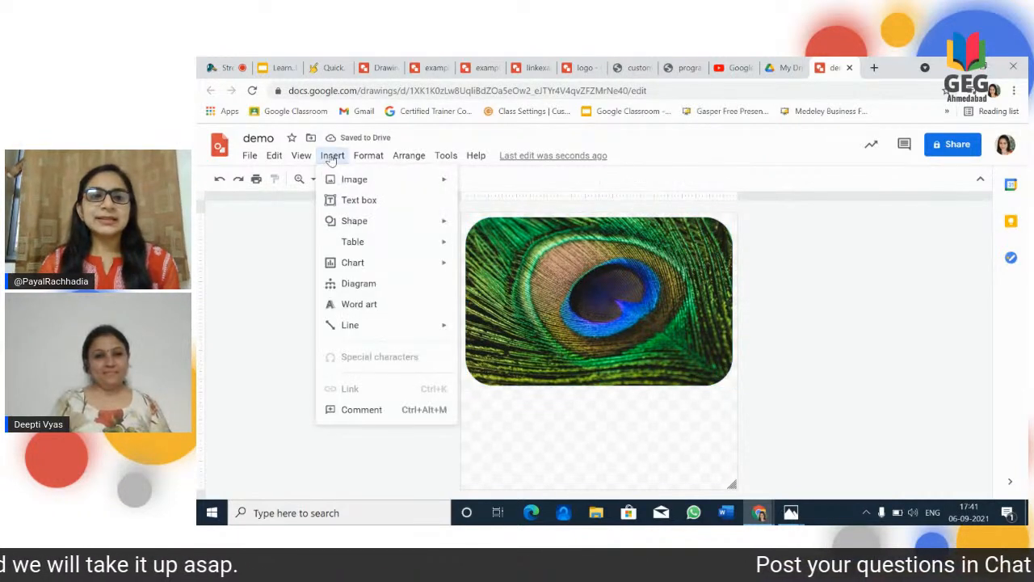
{"action": "left_click", "coordinate": [353, 204]}
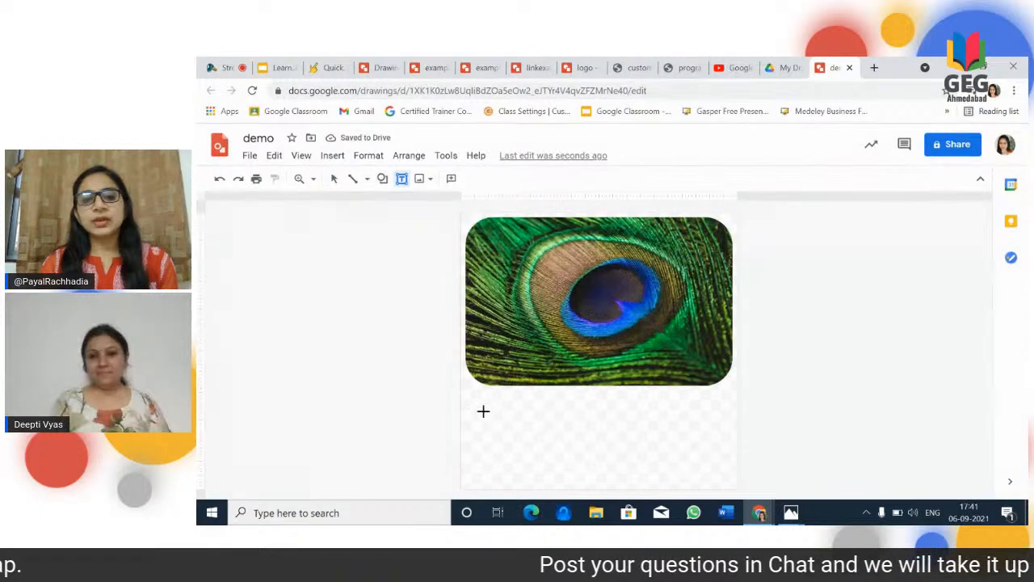
{"action": "left_click_drag", "start_coordinate": [474, 386], "coordinate": [737, 446]}
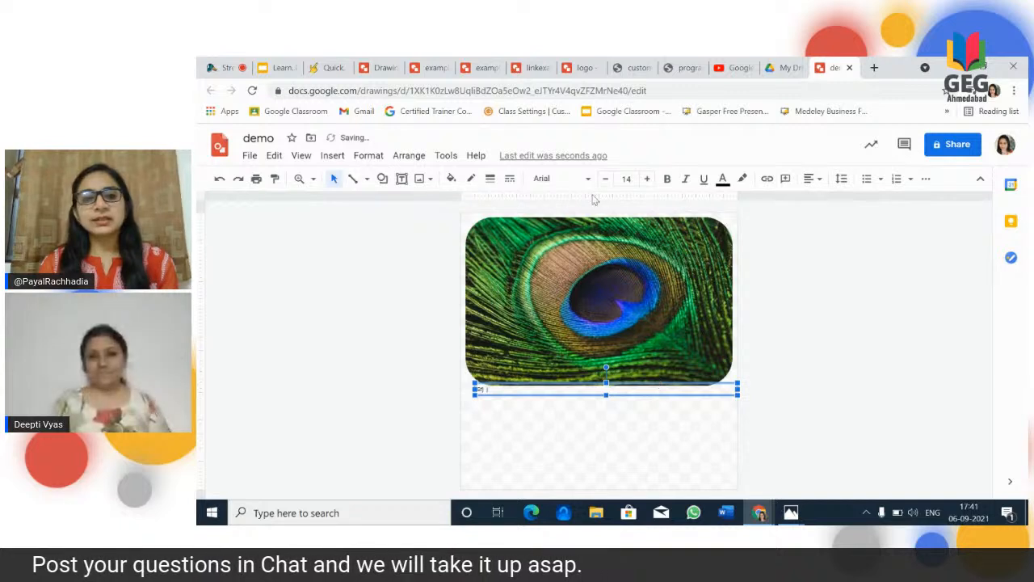
Step: Enlarge the text box's font size to 52
{"action": "left_click", "coordinate": [648, 178]}
{"action": "left_click", "coordinate": [647, 178]}
{"action": "left_click", "coordinate": [648, 178]}
{"action": "left_click", "coordinate": [648, 179]}
{"action": "left_click", "coordinate": [648, 178]}
{"action": "left_click", "coordinate": [648, 178]}
{"action": "left_click", "coordinate": [648, 179]}
{"action": "left_click", "coordinate": [648, 179]}
{"action": "left_click", "coordinate": [648, 179]}
{"action": "left_click", "coordinate": [648, 179]}
{"action": "left_click", "coordinate": [647, 178]}
{"action": "left_click", "coordinate": [648, 179]}
{"action": "left_click", "coordinate": [648, 179]}
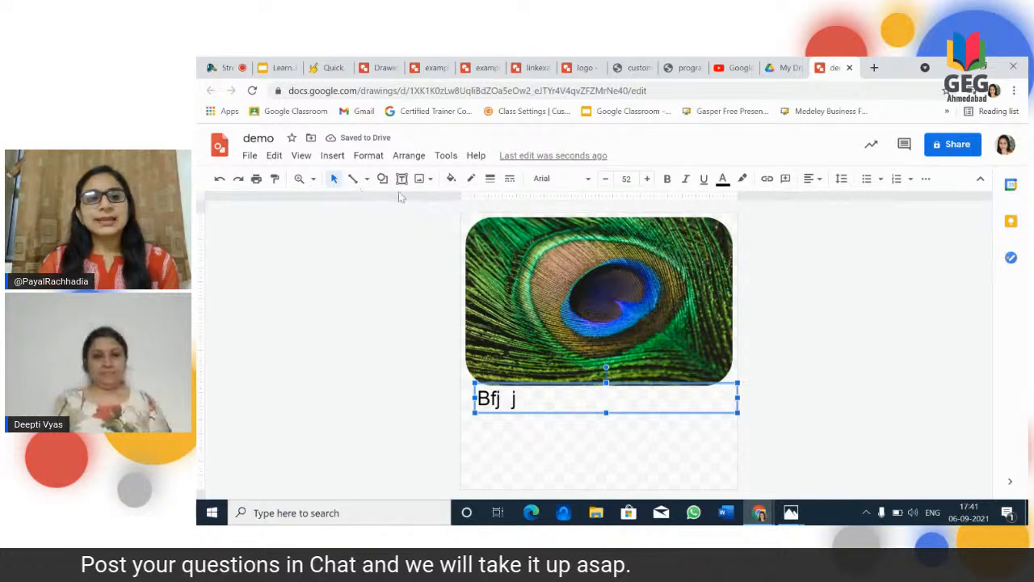
Step: Review the insertable shape, table and chart options, and open the diagram templates to browse their categories
{"action": "left_click", "coordinate": [332, 158]}
{"action": "mouse_move", "coordinate": [355, 223]}
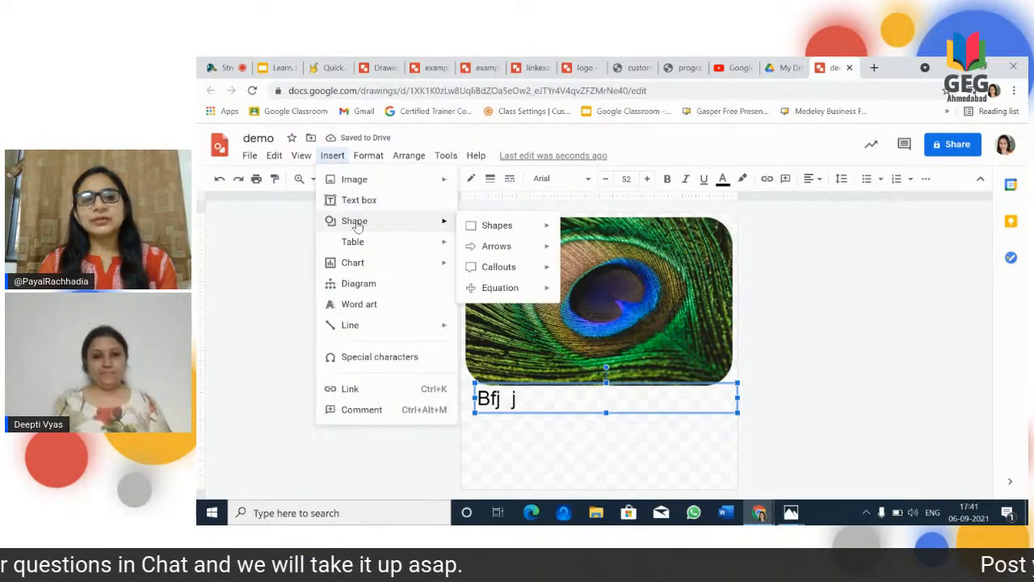
{"action": "mouse_move", "coordinate": [499, 229]}
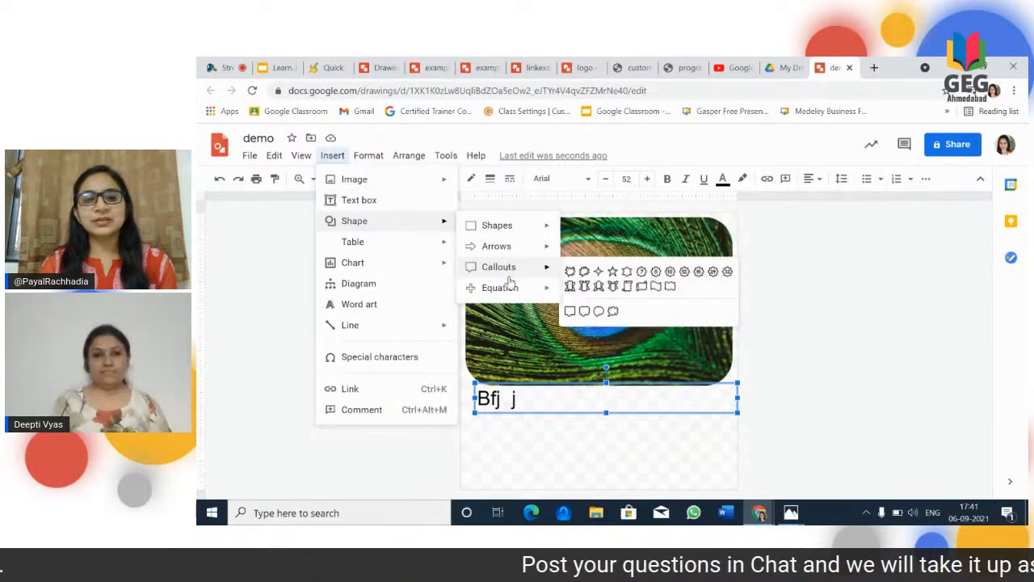
{"action": "mouse_move", "coordinate": [512, 292]}
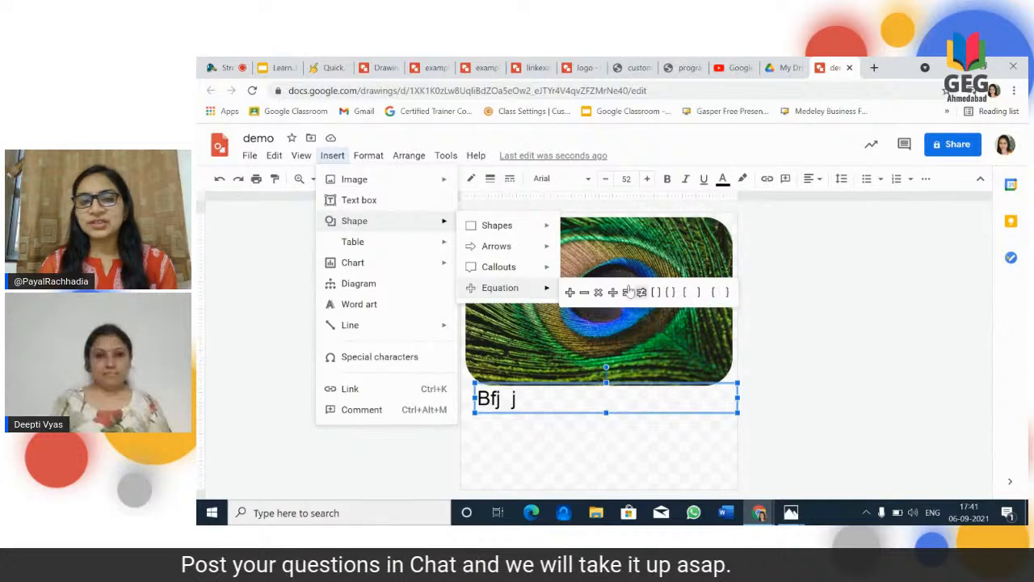
{"action": "mouse_move", "coordinate": [401, 242]}
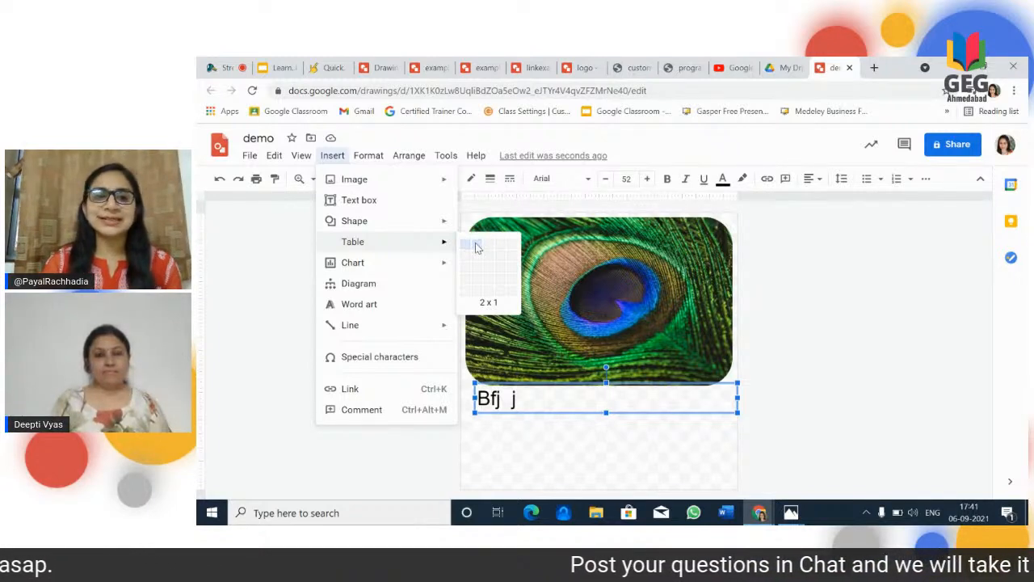
{"action": "mouse_move", "coordinate": [437, 266]}
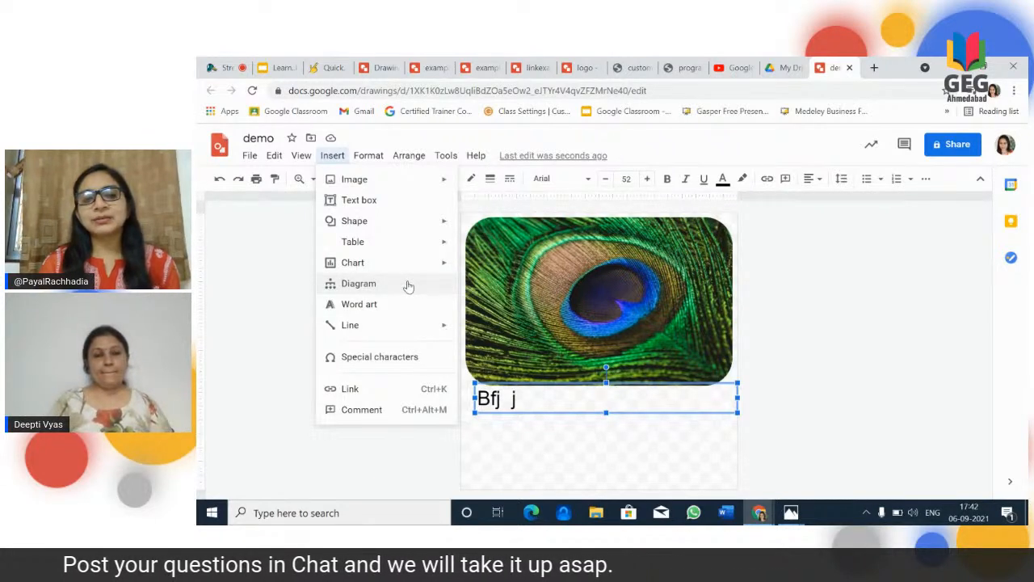
{"action": "left_click", "coordinate": [408, 286]}
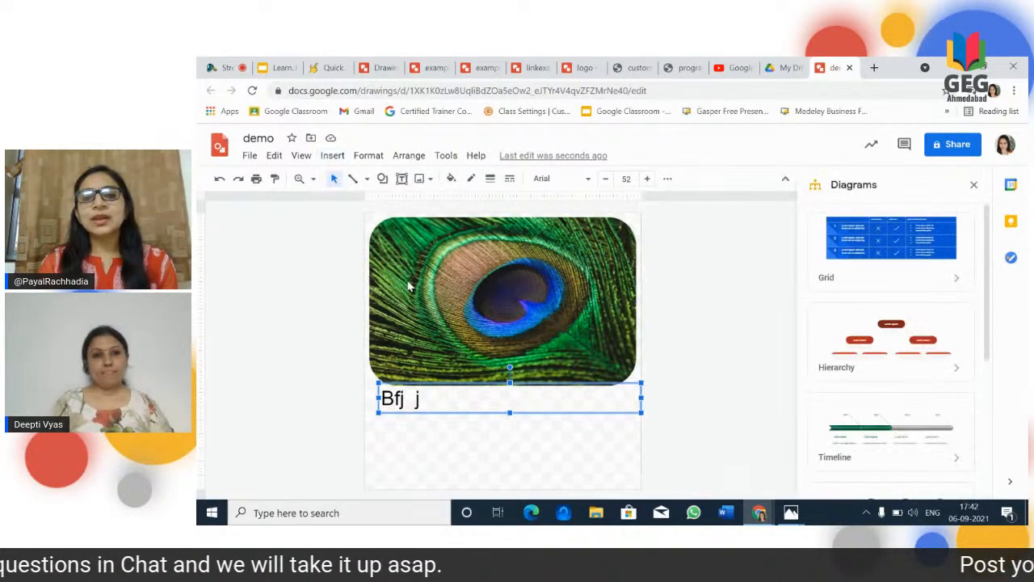
{"action": "mouse_move", "coordinate": [987, 272]}
{"action": "left_mouse_down"}
{"action": "mouse_move", "coordinate": [999, 422]}
{"action": "mouse_move", "coordinate": [980, 253]}
{"action": "left_mouse_up"}
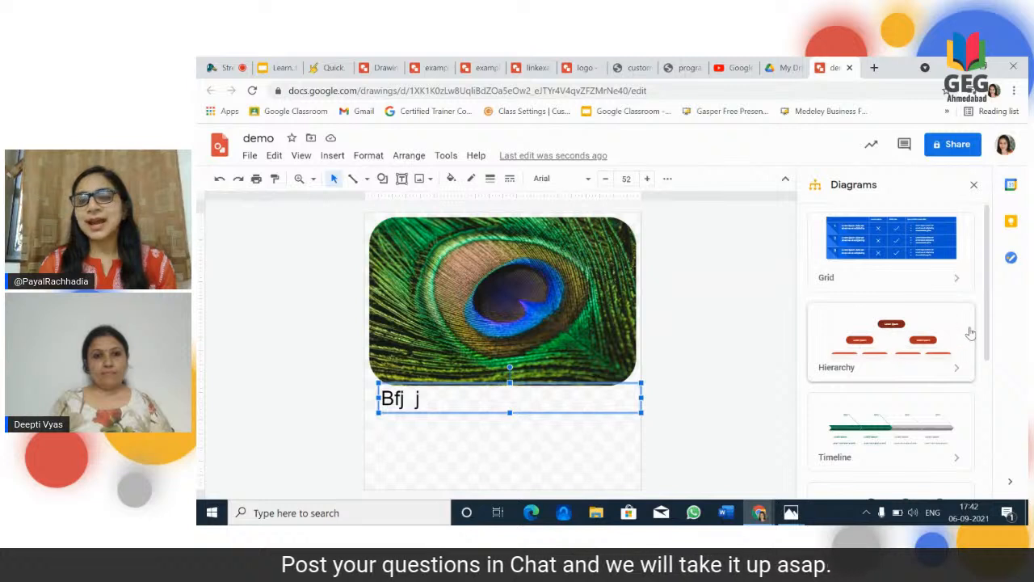
{"action": "left_click_drag", "start_coordinate": [989, 330], "coordinate": [987, 467]}
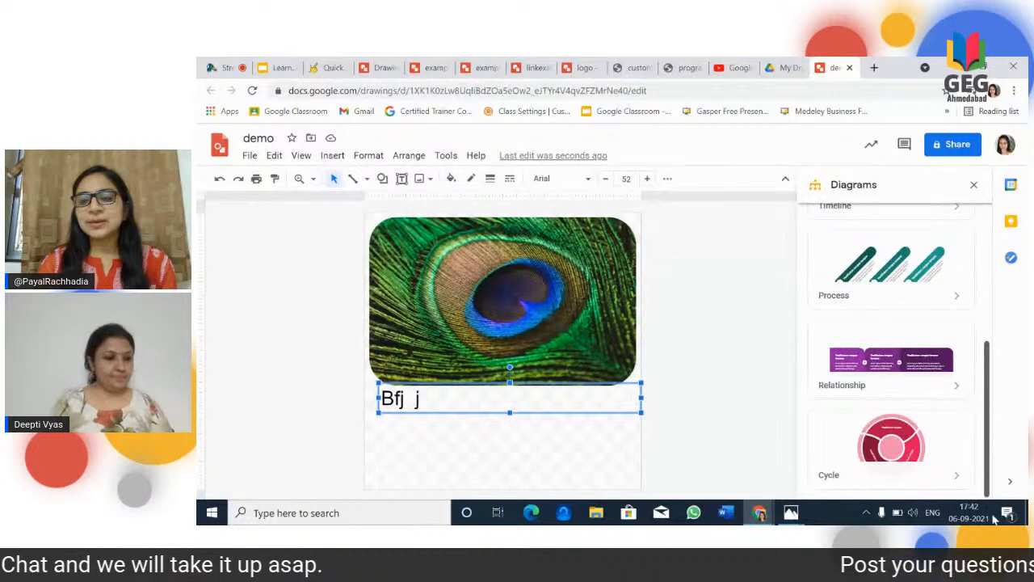
Step: Insert the purple triangle cycle diagram with 3 steps onto the canvas and deselect it
{"action": "left_click", "coordinate": [912, 455]}
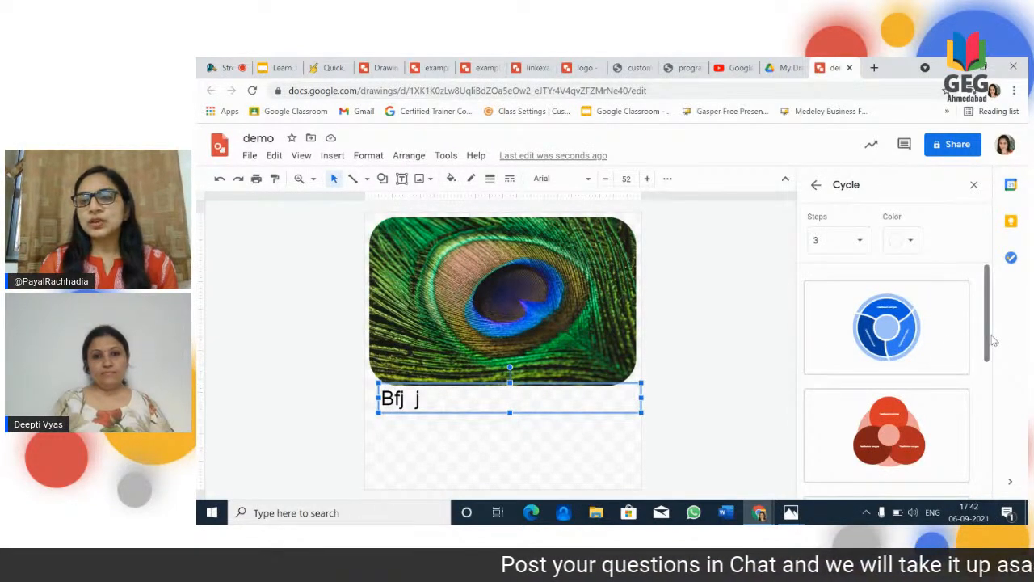
{"action": "left_click_drag", "start_coordinate": [986, 344], "coordinate": [994, 468]}
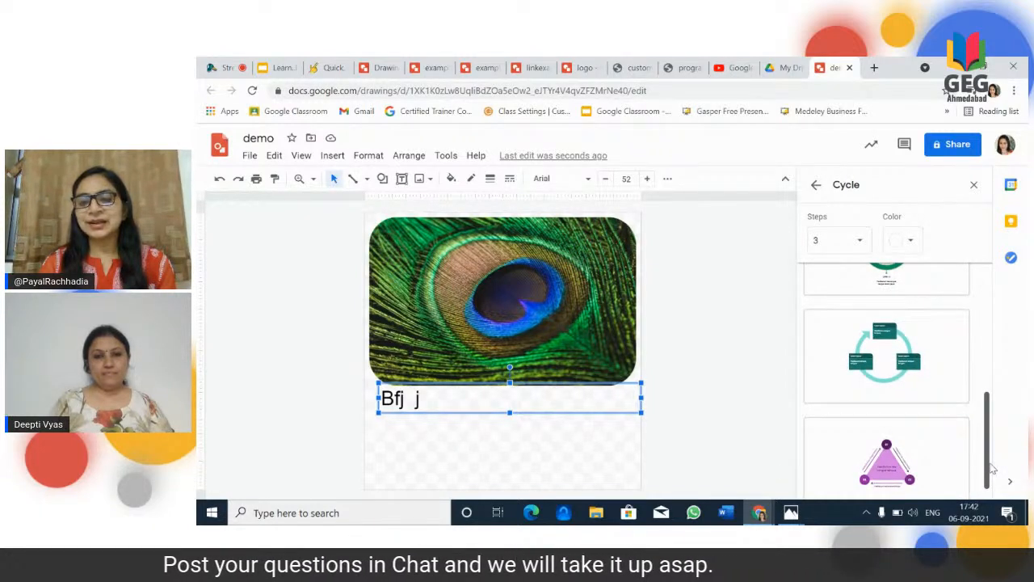
{"action": "left_click", "coordinate": [877, 453]}
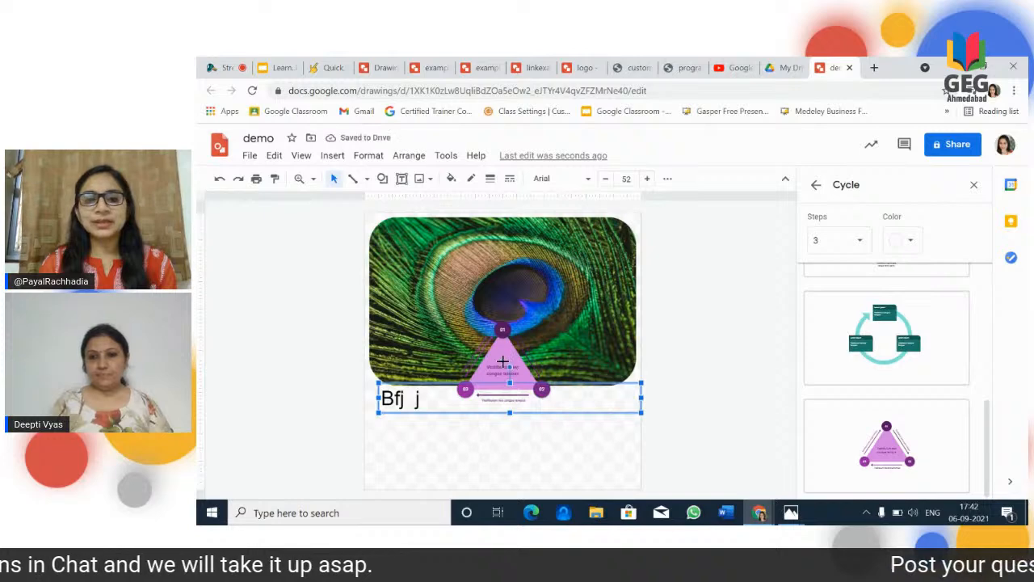
{"action": "left_click", "coordinate": [502, 361]}
{"action": "left_click", "coordinate": [501, 331]}
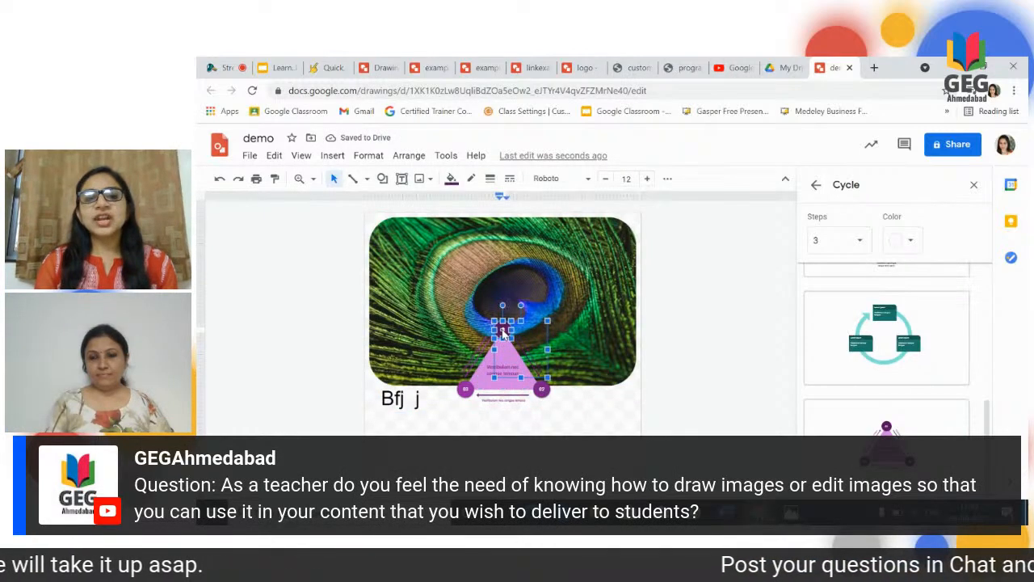
{"action": "left_click", "coordinate": [531, 440]}
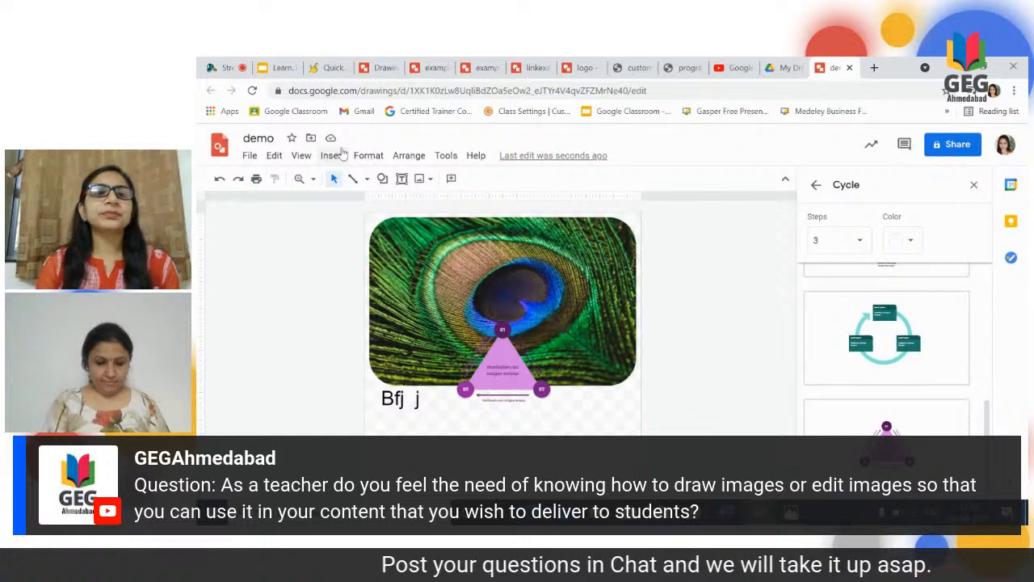
Step: Add word art reading "GEG", move it just below the triangle diagram, enlarge it to about half the page width and deselect it
{"action": "left_click", "coordinate": [332, 155]}
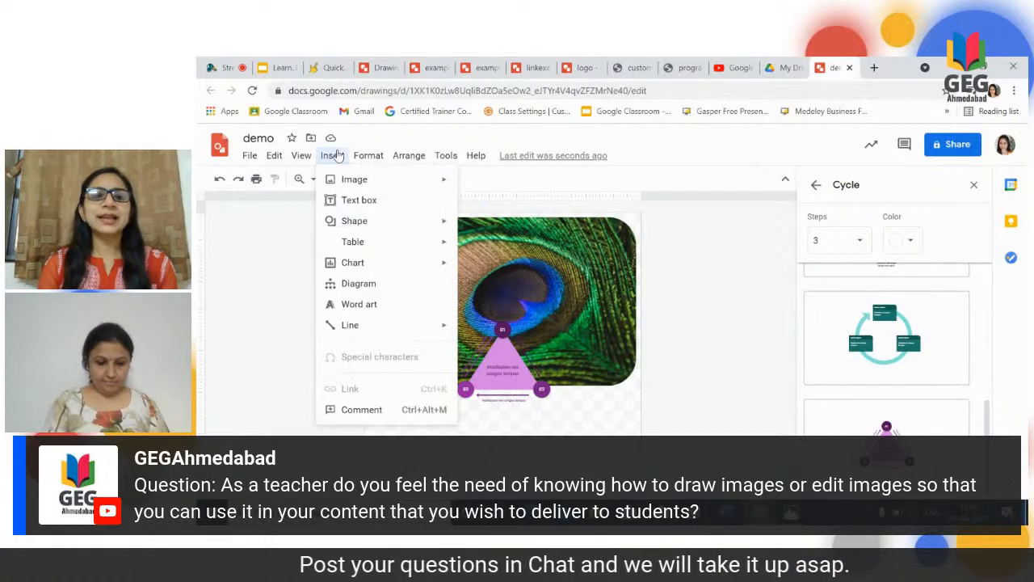
{"action": "left_click", "coordinate": [389, 307]}
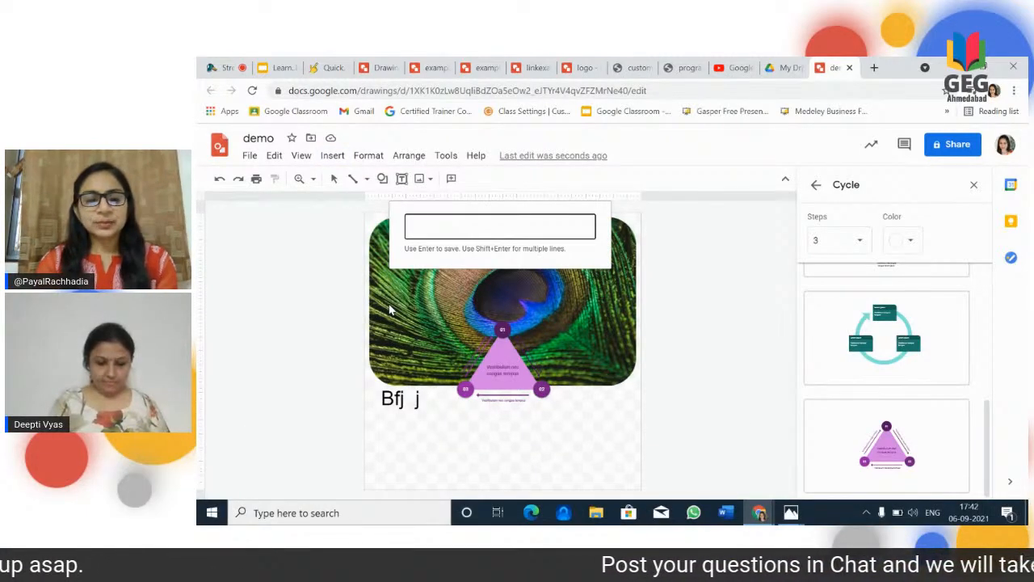
{"action": "type", "text": "GEG"}
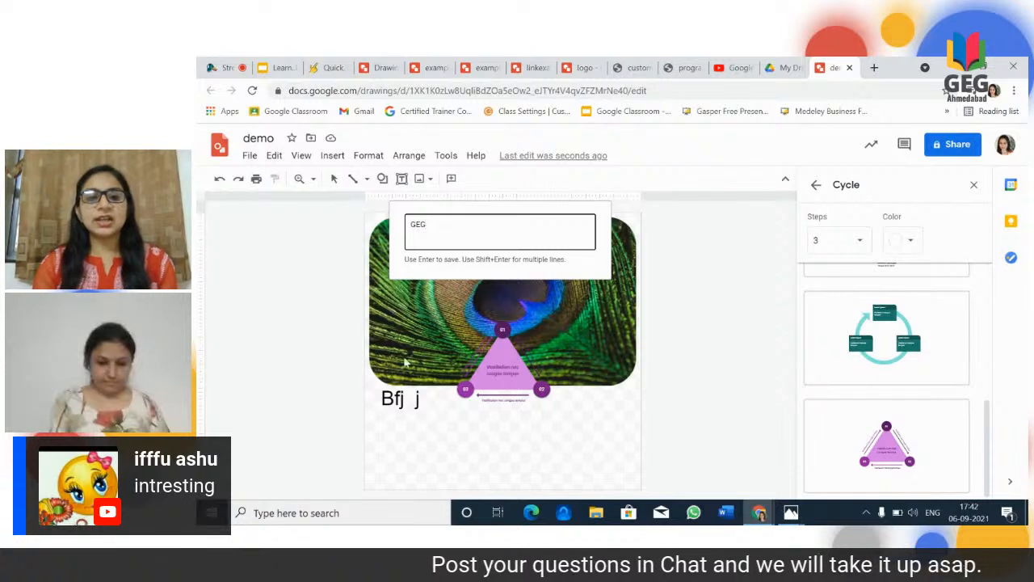
{"action": "key", "text": "Return"}
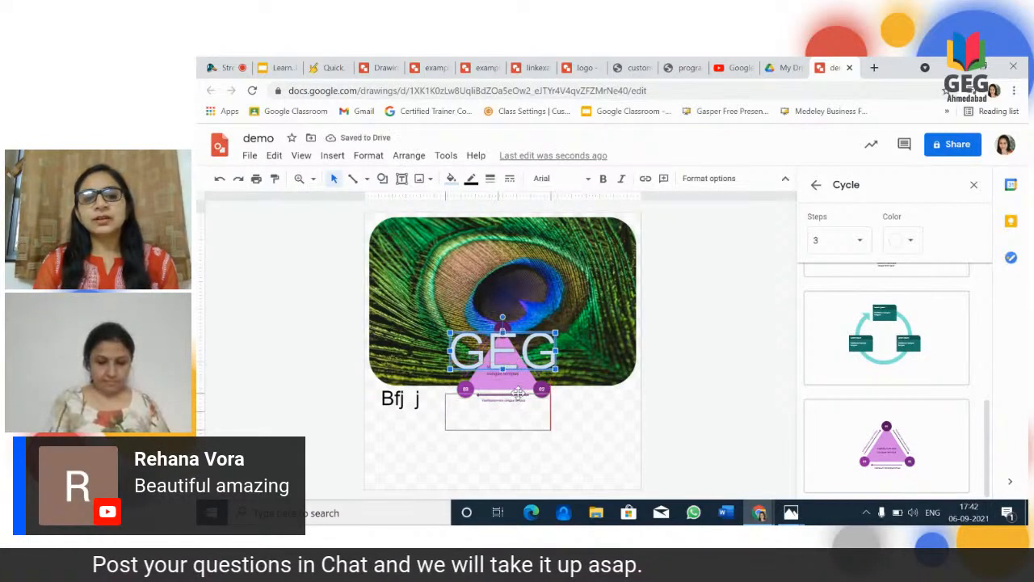
{"action": "left_click_drag", "start_coordinate": [517, 402], "coordinate": [517, 401]}
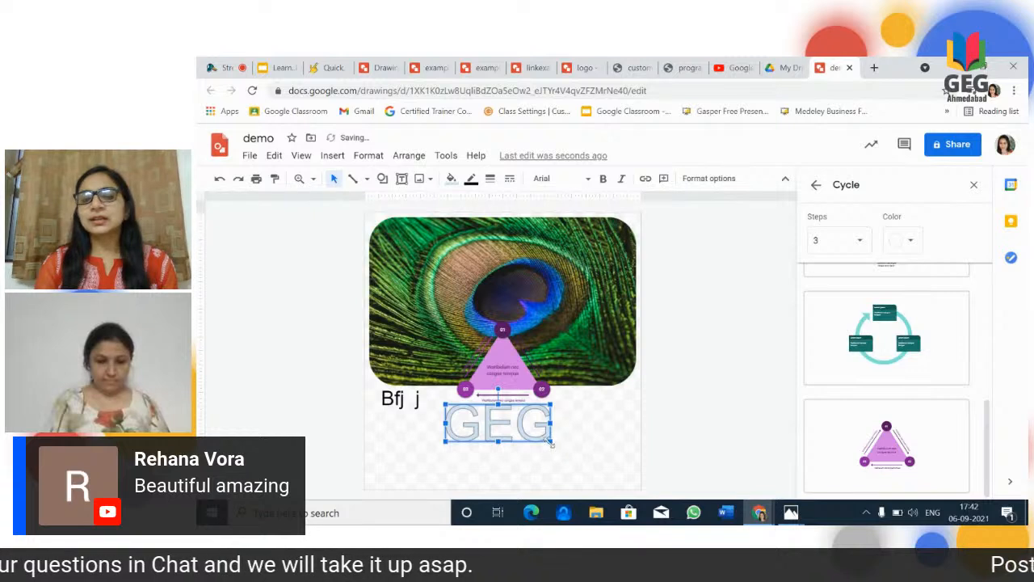
{"action": "left_click_drag", "start_coordinate": [551, 442], "coordinate": [583, 456]}
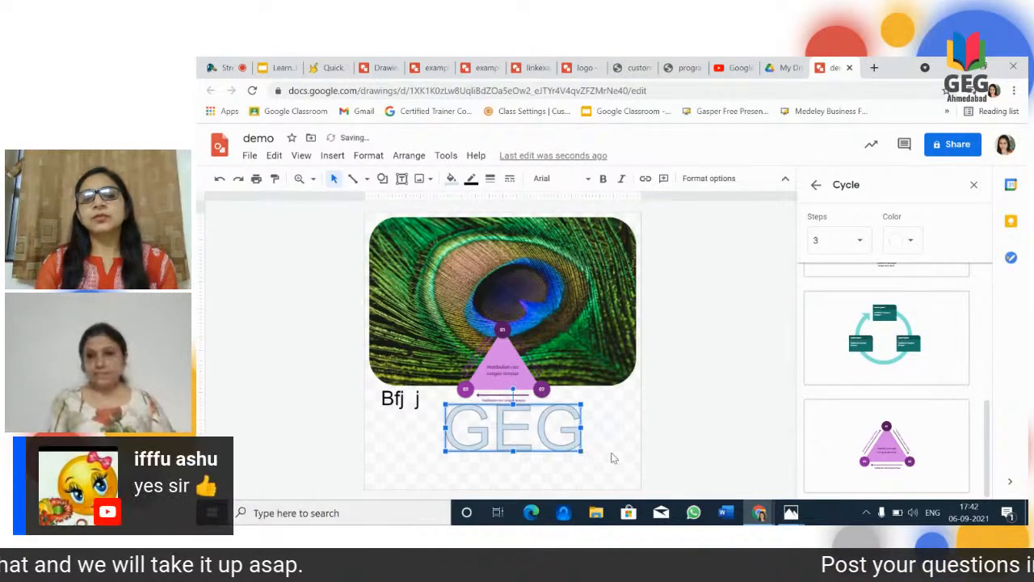
{"action": "left_click", "coordinate": [611, 458]}
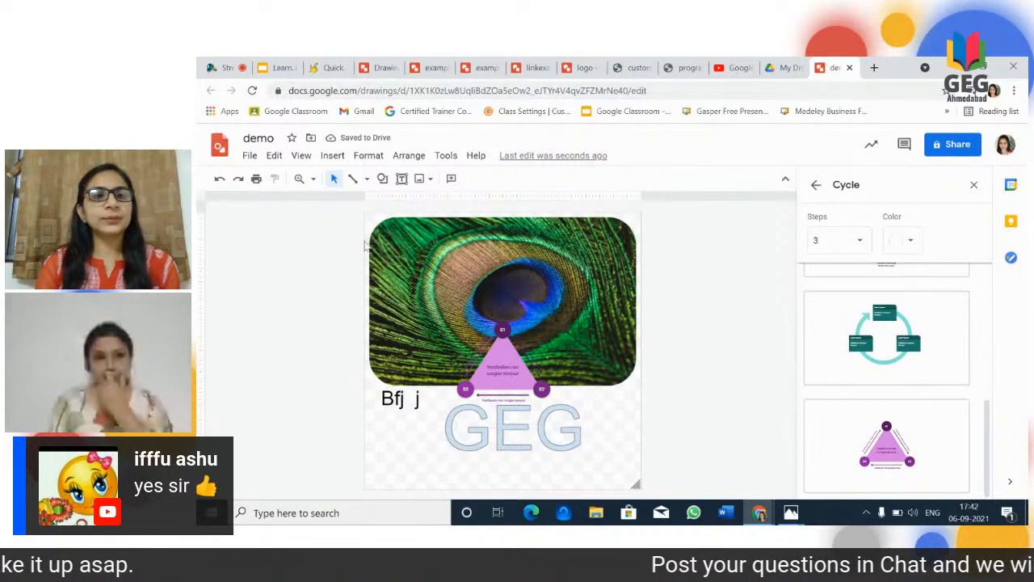
Step: Review the line types available for insertion
{"action": "left_click", "coordinate": [332, 155]}
{"action": "mouse_move", "coordinate": [354, 332]}
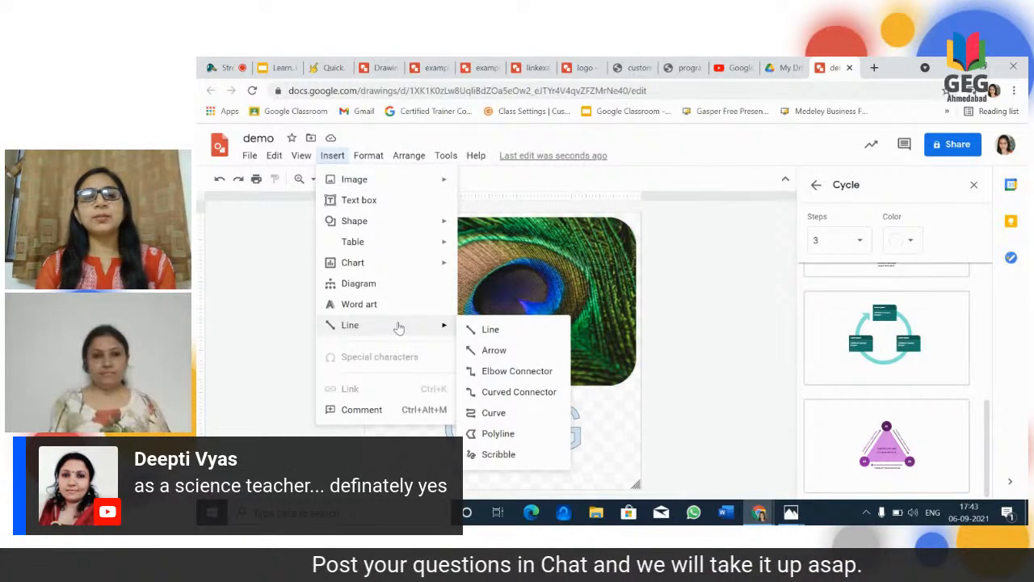
{"action": "left_click", "coordinate": [396, 437]}
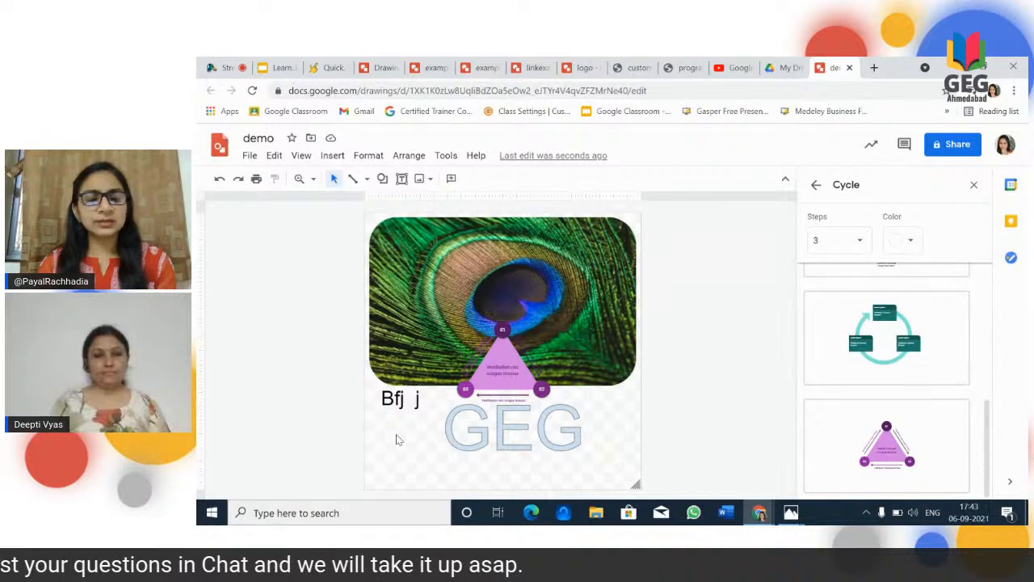
Step: Clear the canvas by undoing the word art, cycle diagram and text box edits and removing the feather image
{"action": "key", "text": "ctrl+z"}
{"action": "key", "text": "ctrl+z"}
{"action": "key", "text": "ctrl+z"}
{"action": "key", "text": "ctrl+z"}
{"action": "key", "text": "ctrl+z"}
{"action": "key", "text": "ctrl+z"}
{"action": "key", "text": "ctrl+z"}
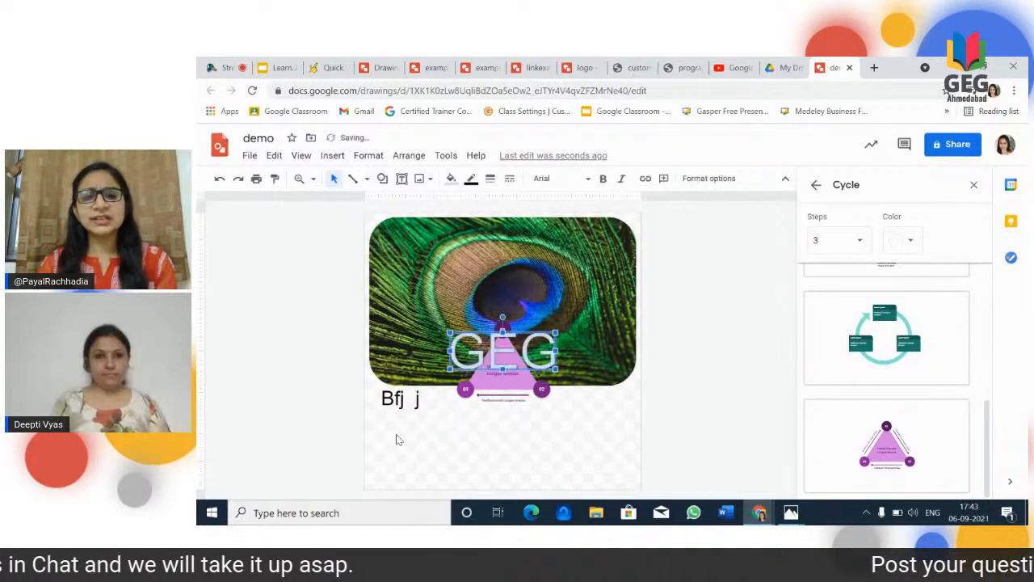
{"action": "key", "text": "ctrl+z"}
{"action": "key", "text": "ctrl+z"}
{"action": "key", "text": "ctrl+z"}
{"action": "key", "text": "ctrl+z"}
{"action": "key", "text": "ctrl+z"}
{"action": "key", "text": "ctrl+z"}
{"action": "key", "text": "ctrl+z"}
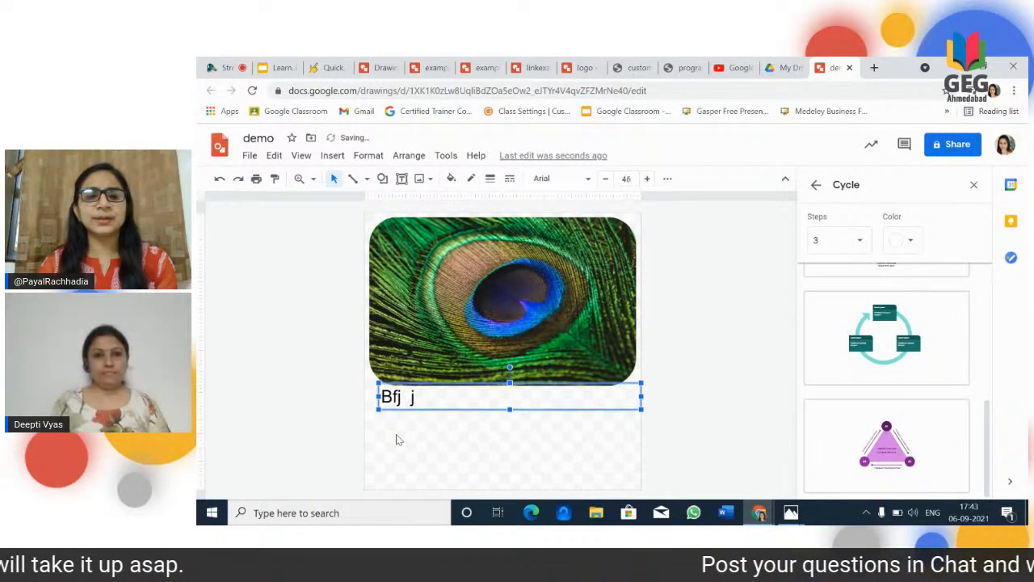
{"action": "key", "text": "ctrl+z"}
{"action": "key", "text": "ctrl+z"}
{"action": "key", "text": "ctrl+z"}
{"action": "key", "text": "ctrl+z"}
{"action": "key", "text": "ctrl+z"}
{"action": "key", "text": "ctrl+z"}
{"action": "key", "text": "ctrl+z"}
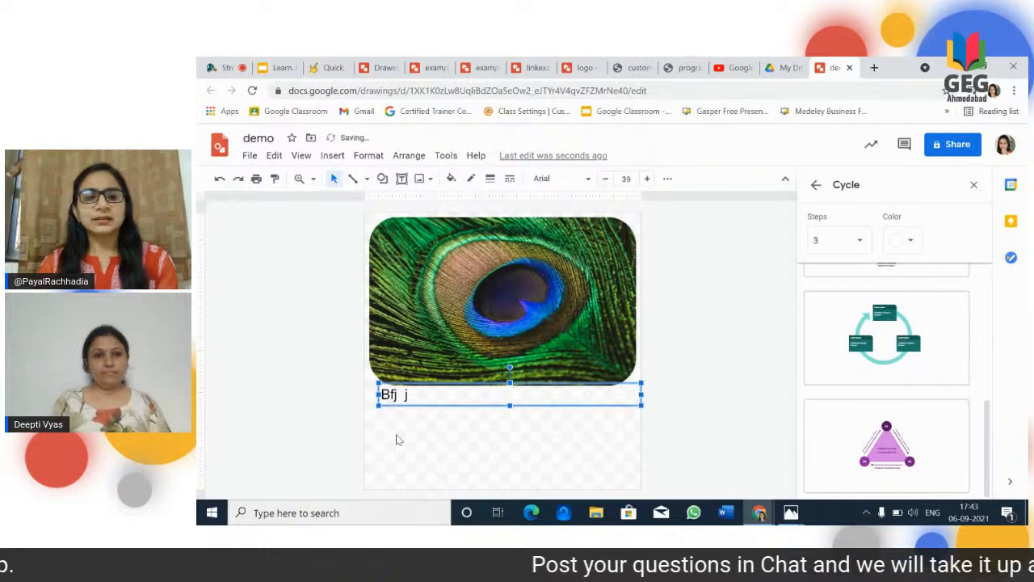
{"action": "key", "text": "ctrl+z"}
{"action": "key", "text": "ctrl+z"}
{"action": "key", "text": "ctrl+z"}
{"action": "key", "text": "ctrl+z"}
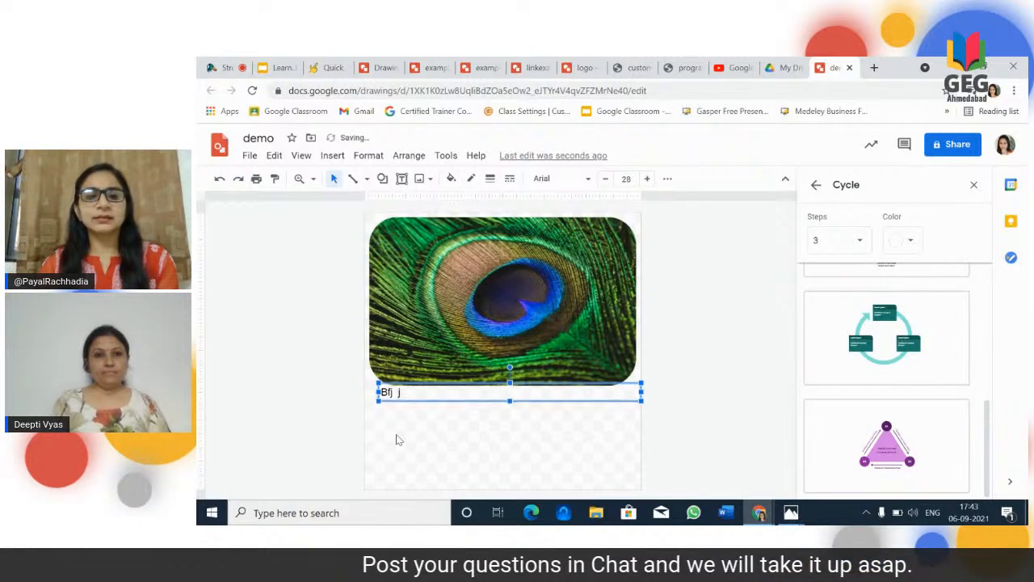
{"action": "key", "text": "ctrl+z"}
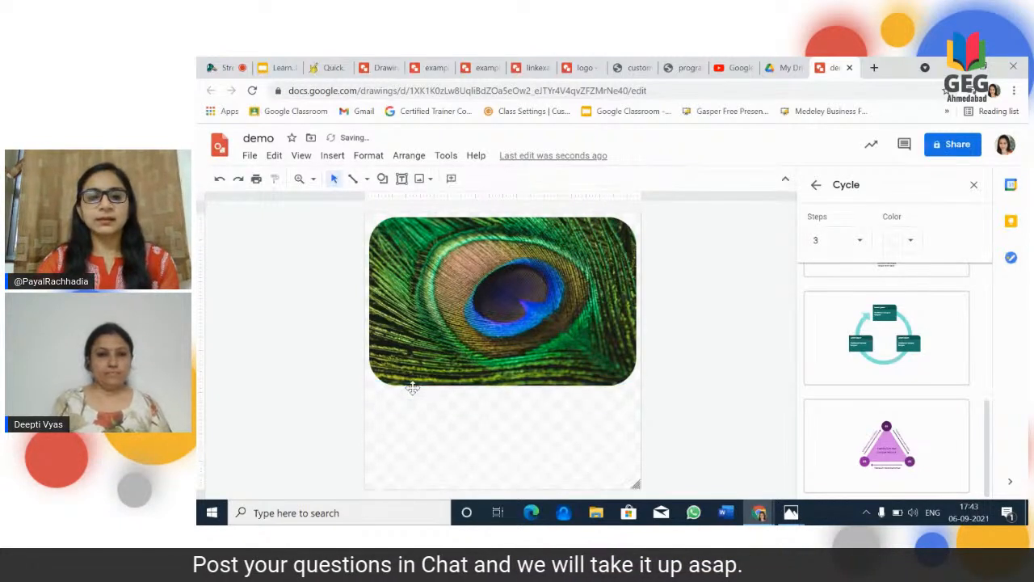
{"action": "left_click", "coordinate": [421, 380]}
{"action": "key", "text": "ctrl+z"}
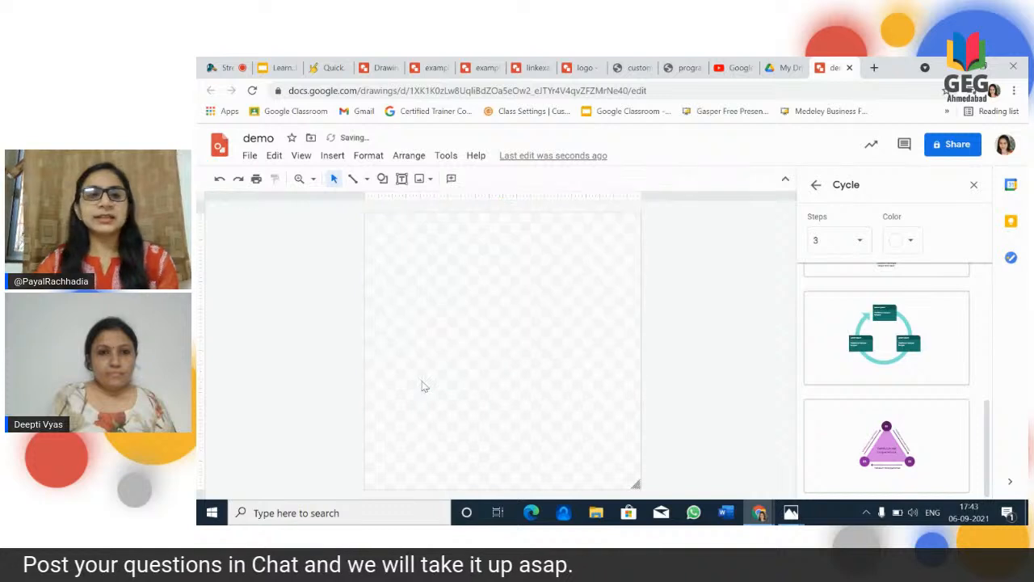
Step: Draw a straight horizontal line about half the page width, centred near the top of the canvas
{"action": "left_click", "coordinate": [332, 156]}
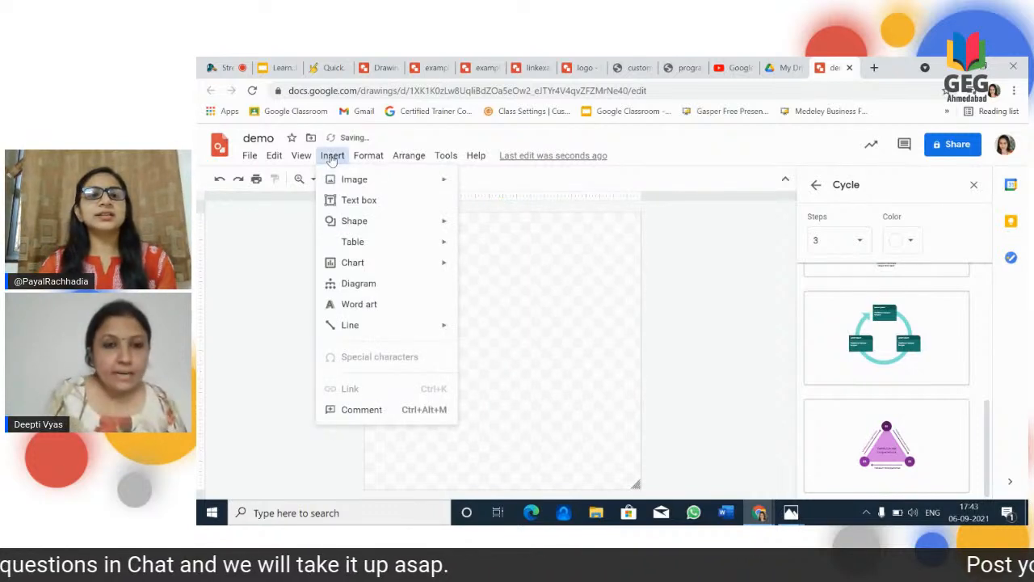
{"action": "left_click", "coordinate": [574, 299]}
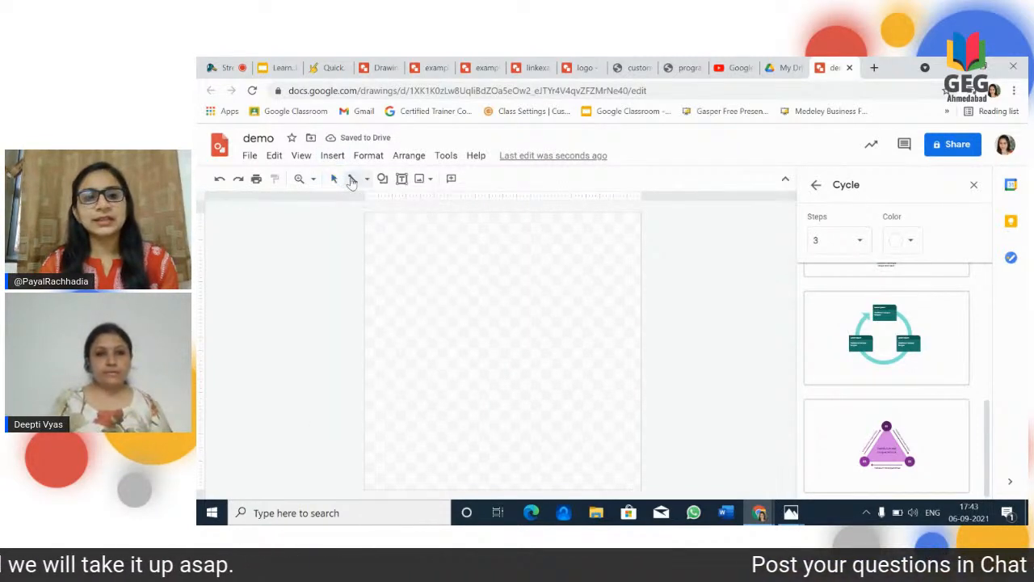
{"action": "left_click", "coordinate": [366, 178]}
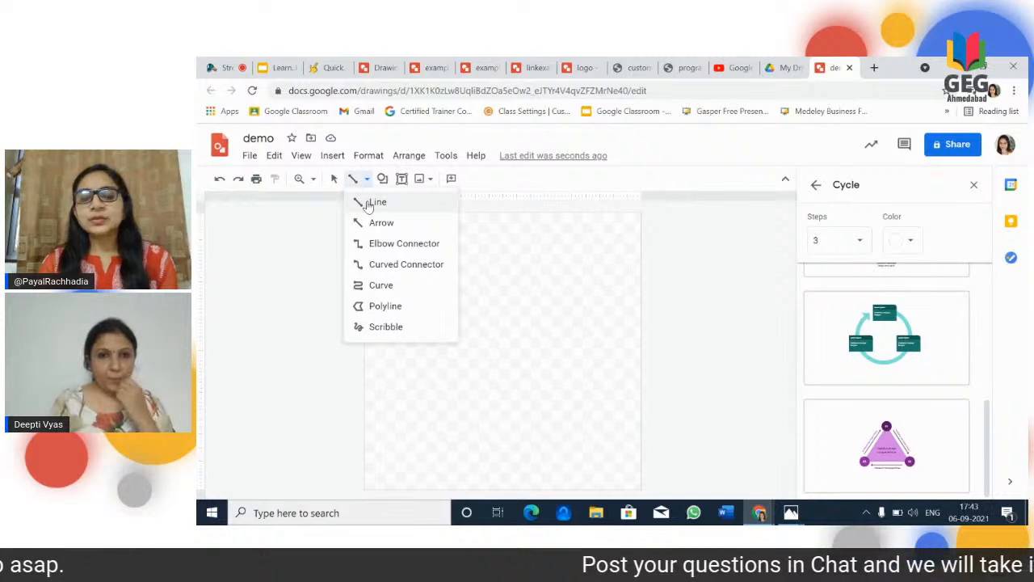
{"action": "left_click", "coordinate": [397, 288]}
{"action": "left_click_drag", "start_coordinate": [411, 276], "coordinate": [532, 292]}
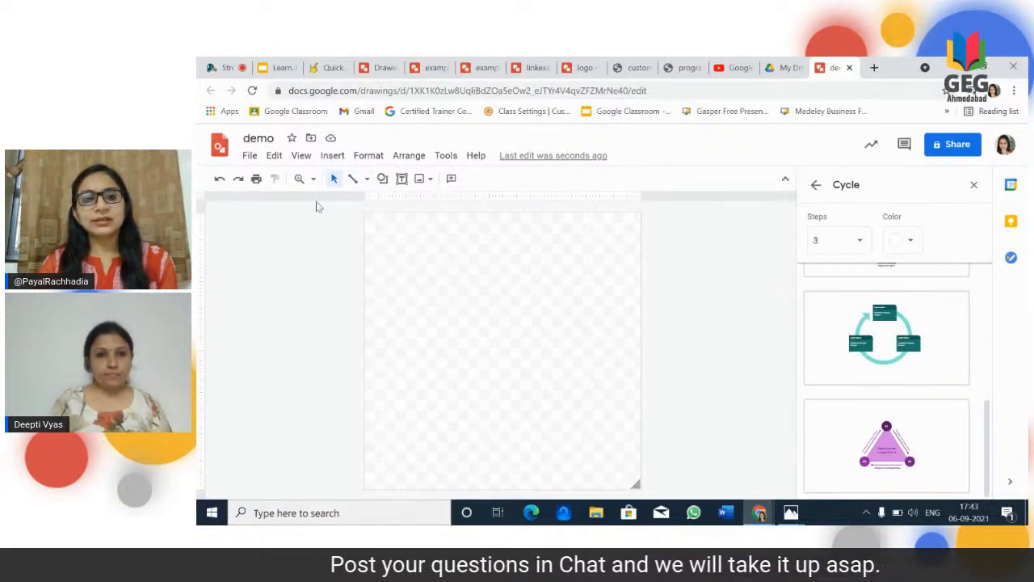
{"action": "left_click", "coordinate": [353, 178]}
{"action": "left_click_drag", "start_coordinate": [433, 257], "coordinate": [571, 257]}
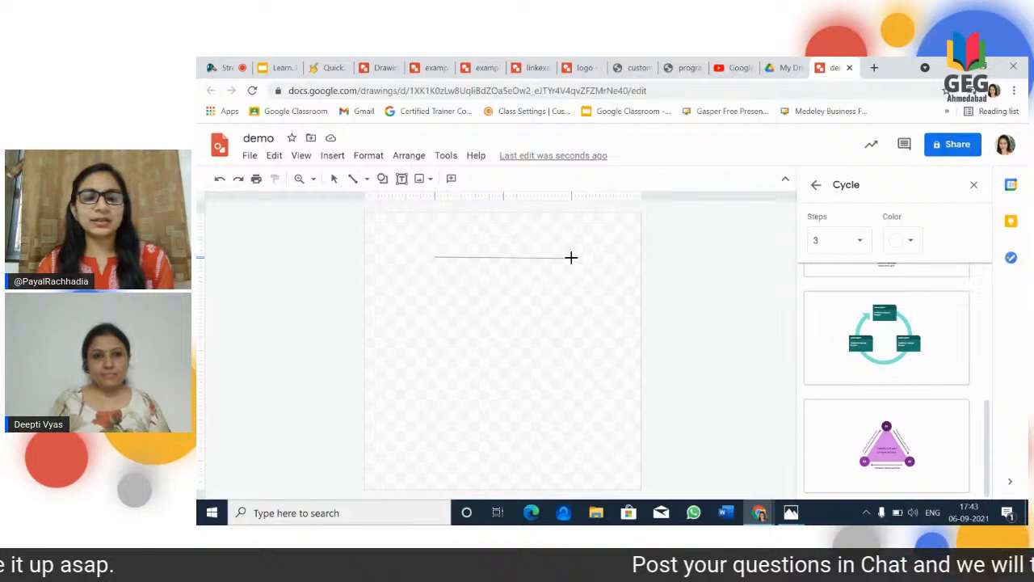
{"action": "left_click_drag", "start_coordinate": [571, 257], "coordinate": [571, 256]}
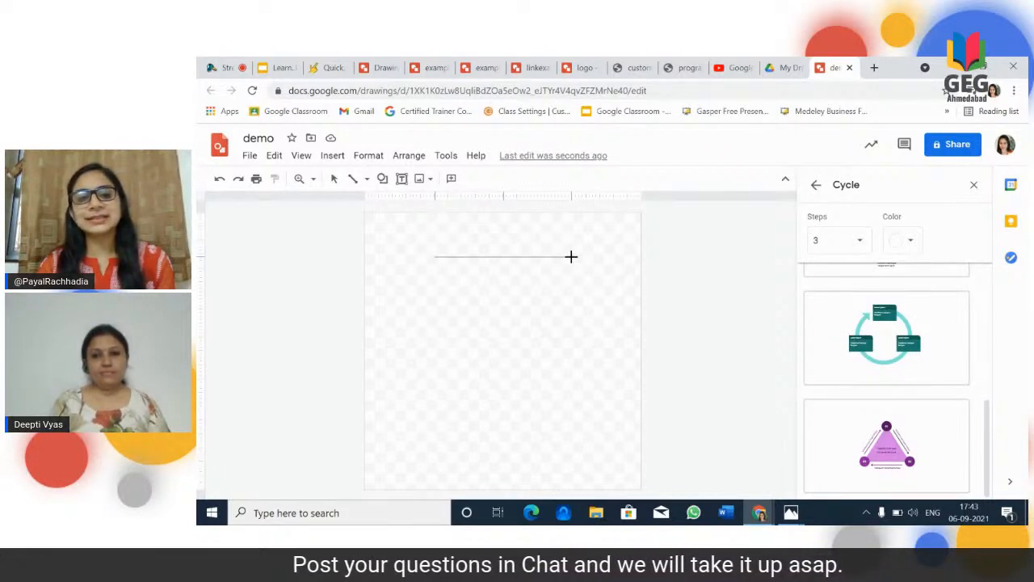
{"action": "left_click_drag", "start_coordinate": [571, 256], "coordinate": [572, 256]}
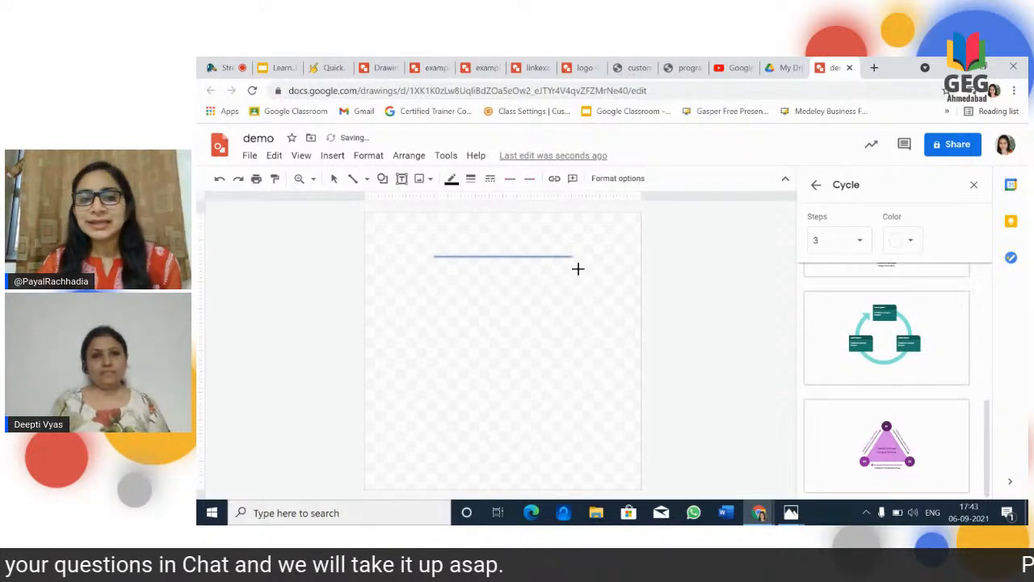
Step: Colour the line red and set its weight to 4px
{"action": "left_click", "coordinate": [451, 179]}
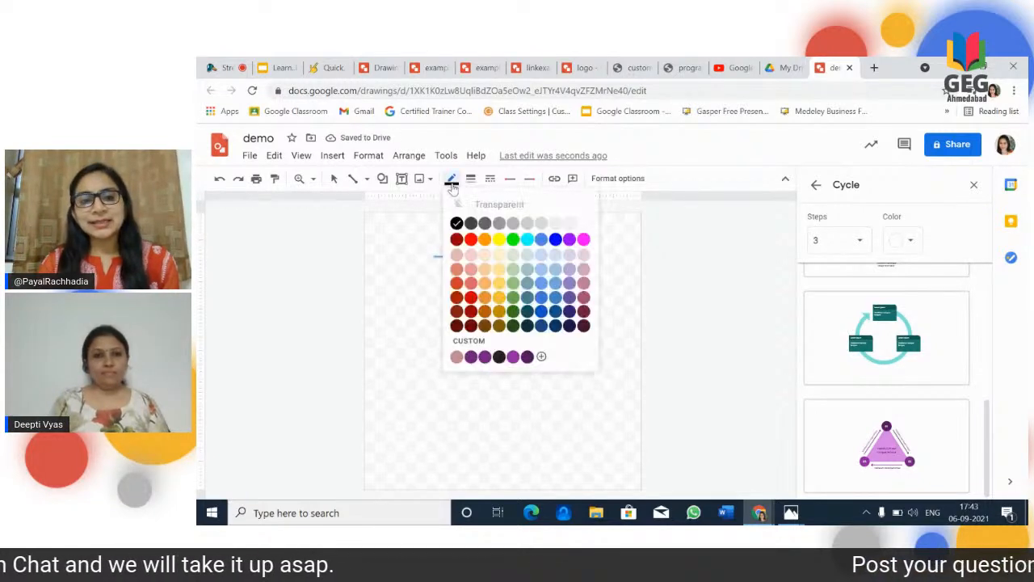
{"action": "left_click", "coordinate": [470, 238]}
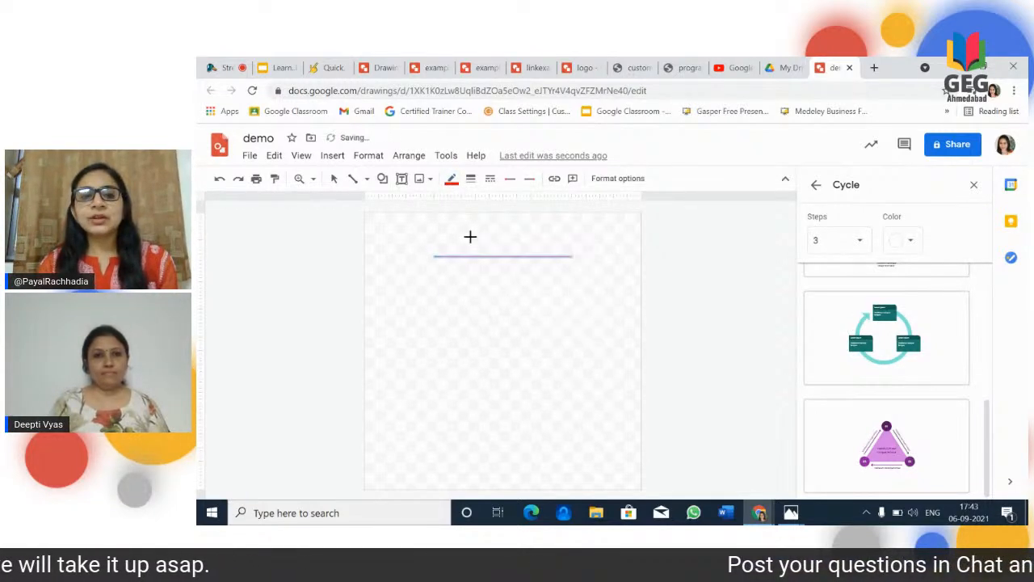
{"action": "left_click", "coordinate": [470, 179]}
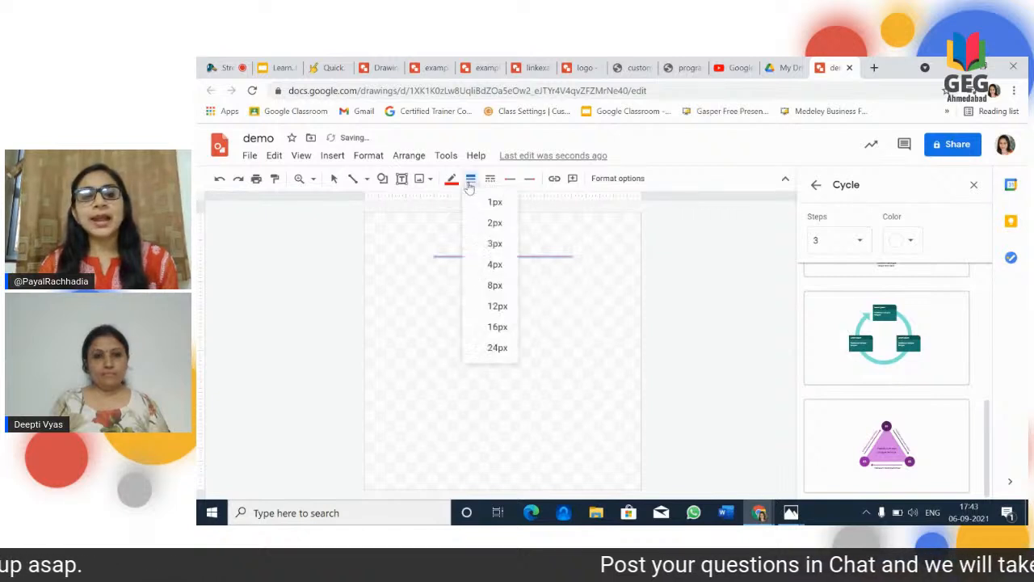
{"action": "left_click", "coordinate": [480, 264]}
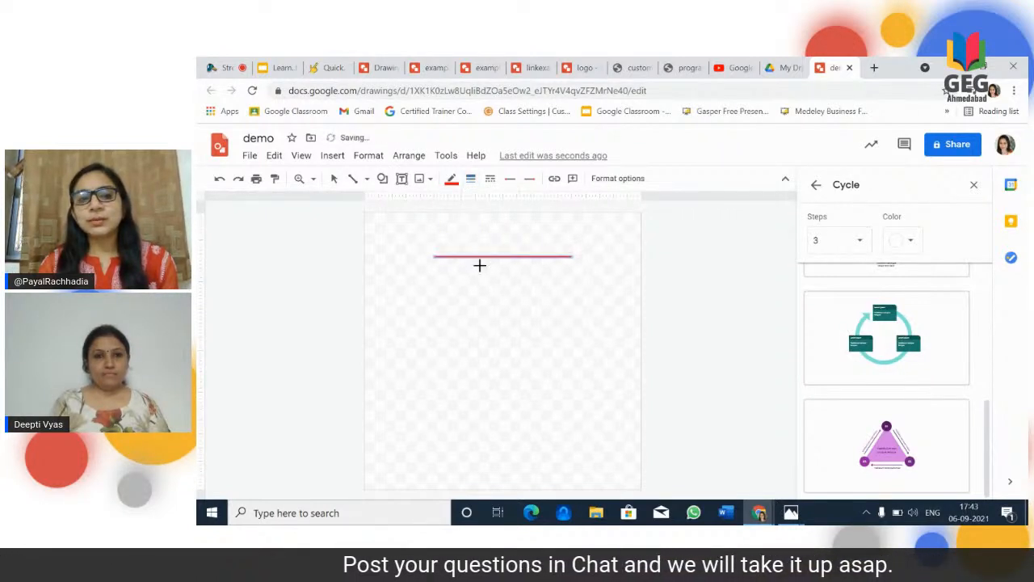
Step: Try the dotted dash style on the line and change it to long dashes
{"action": "left_click", "coordinate": [490, 179]}
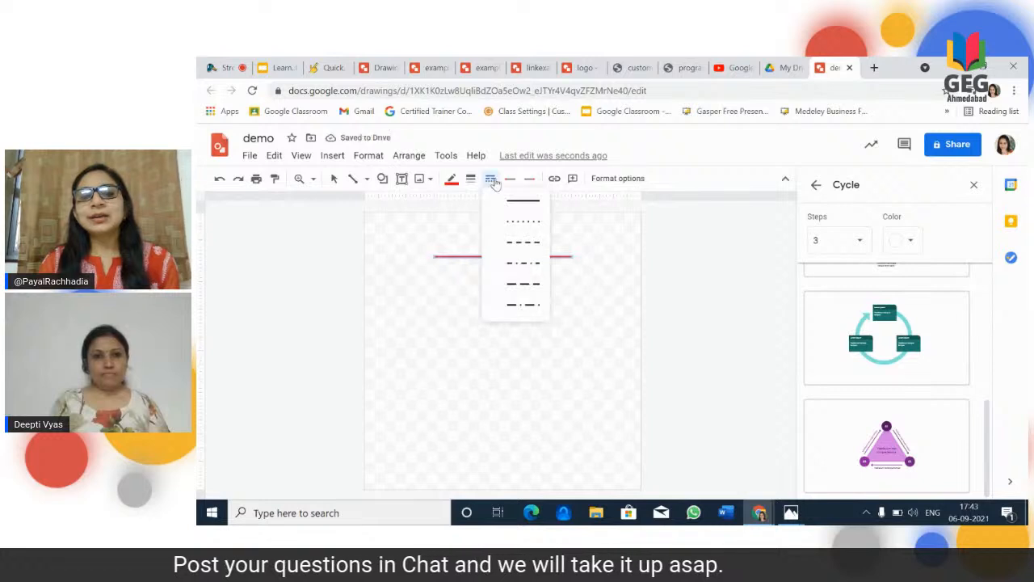
{"action": "left_click", "coordinate": [532, 227]}
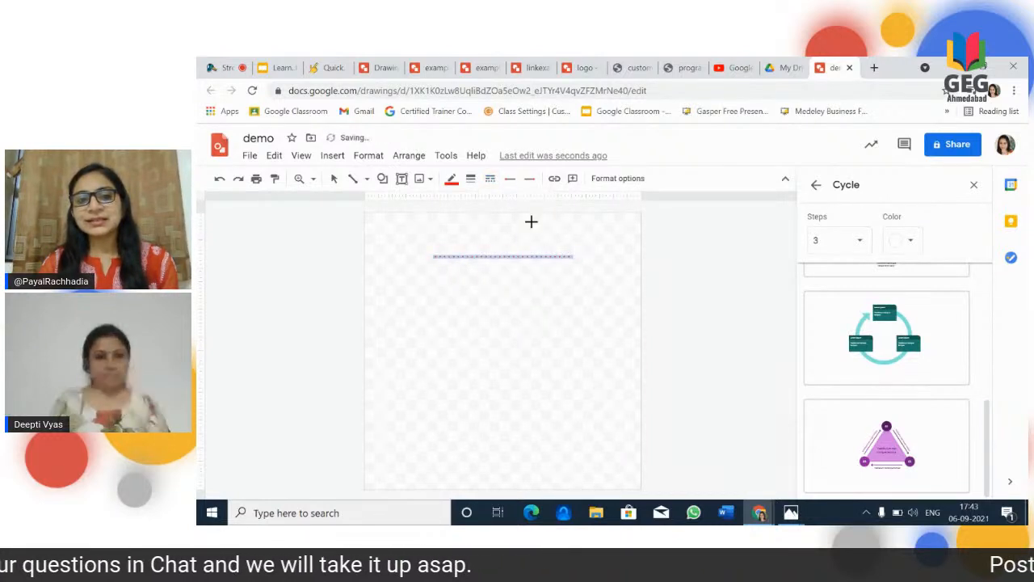
{"action": "left_click", "coordinate": [489, 183]}
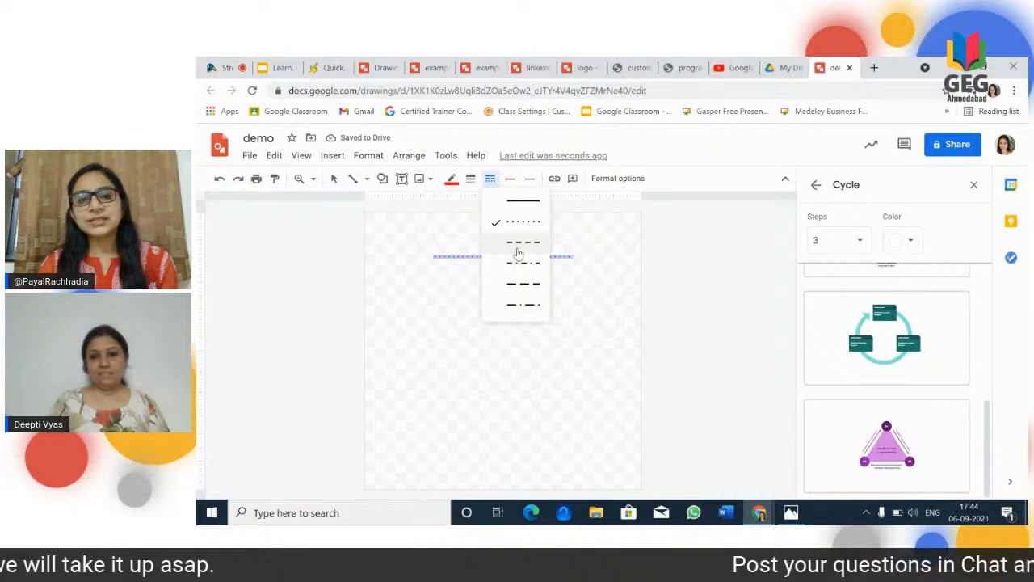
{"action": "left_click", "coordinate": [521, 285]}
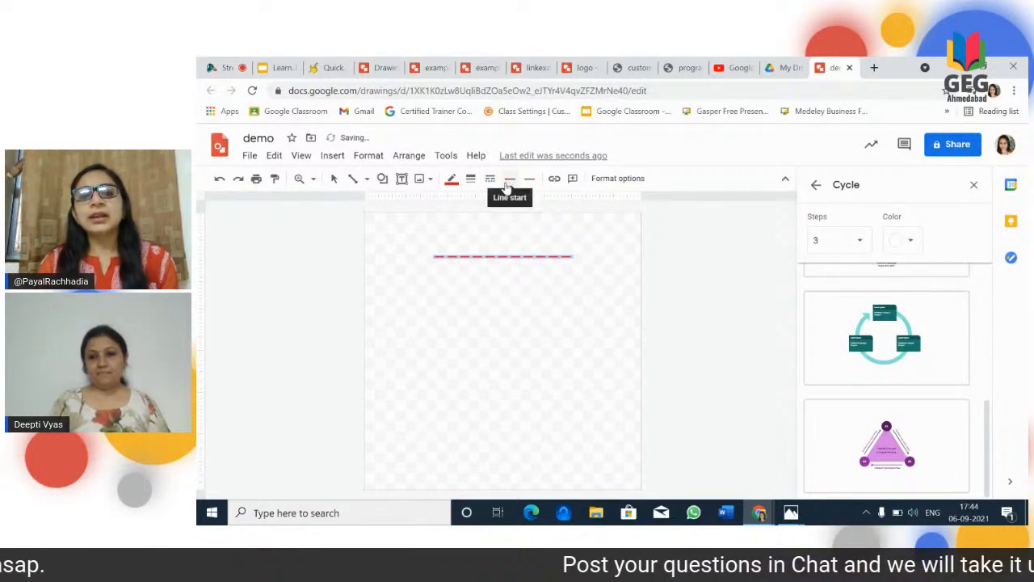
Step: Give the line a filled circle at its start and a filled diamond at its end, and deselect it
{"action": "left_click", "coordinate": [506, 182]}
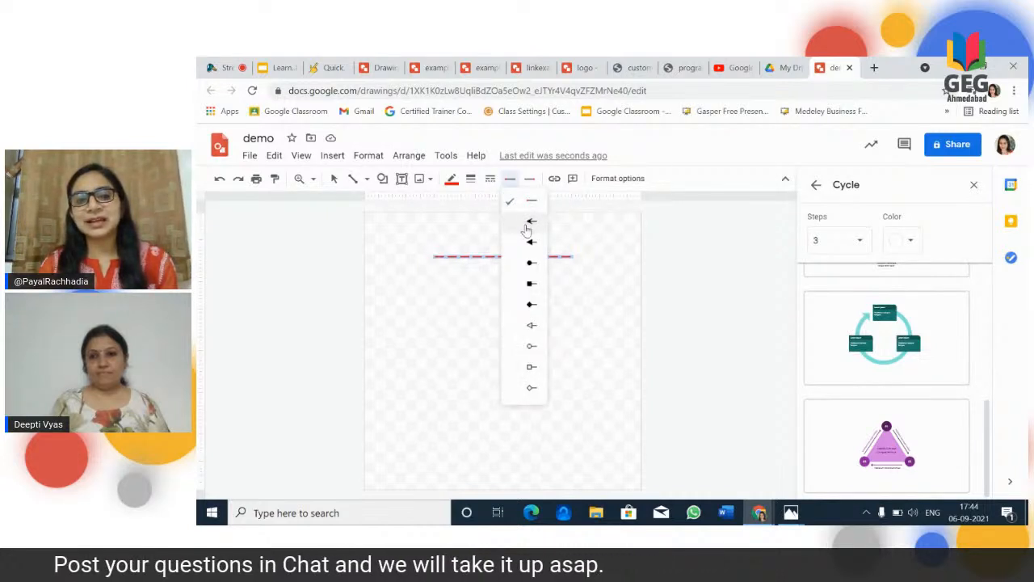
{"action": "left_click", "coordinate": [527, 261]}
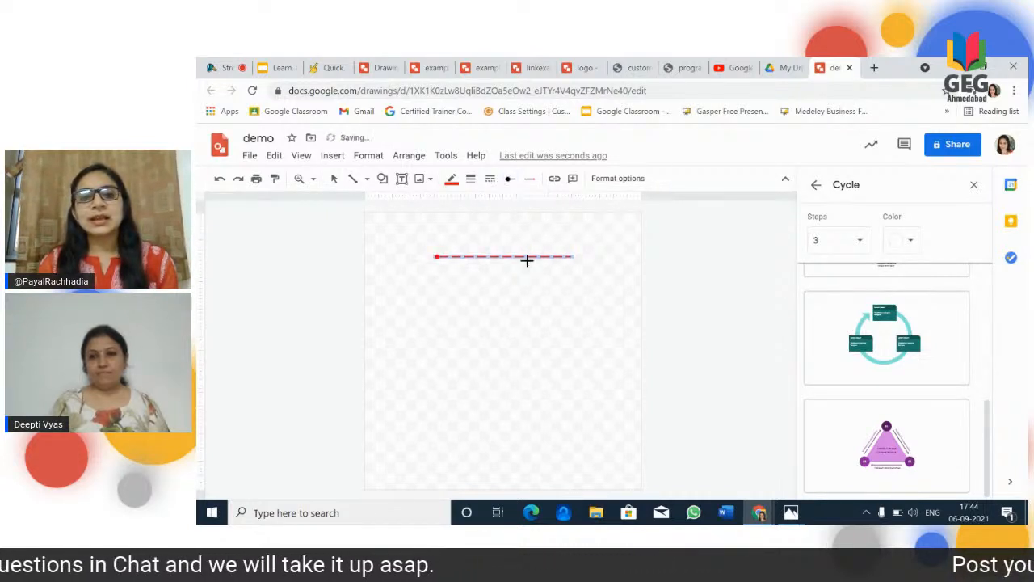
{"action": "left_click", "coordinate": [529, 179]}
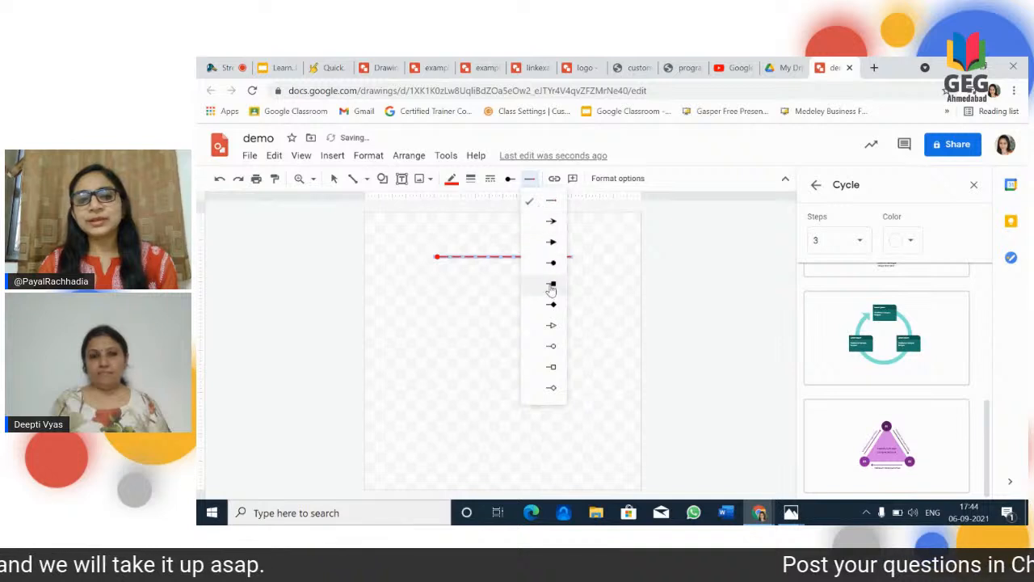
{"action": "left_click", "coordinate": [550, 304]}
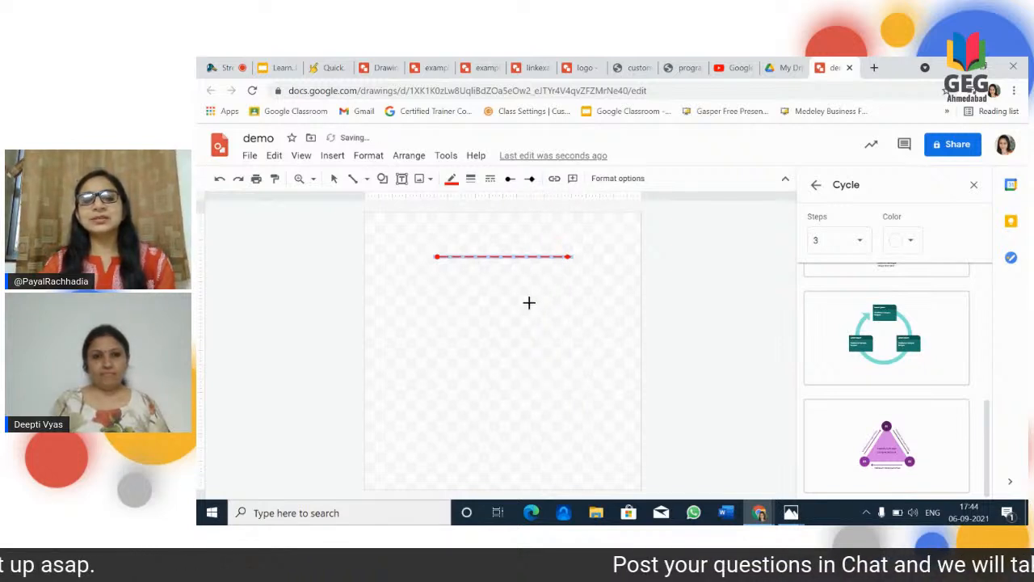
{"action": "left_click", "coordinate": [529, 303]}
{"action": "key", "text": "ctrl+z"}
{"action": "left_click", "coordinate": [481, 339]}
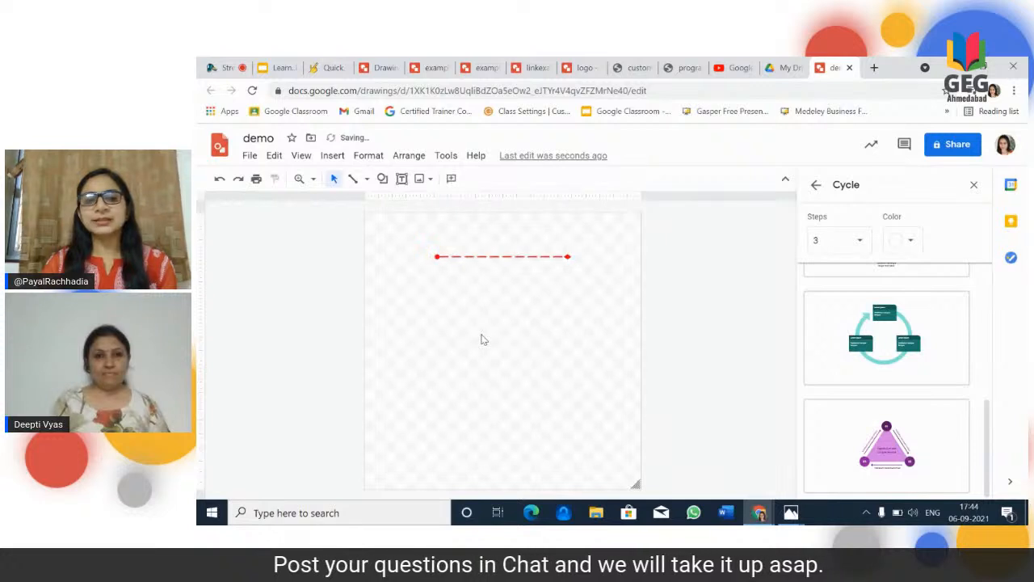
Step: Draw two elbow connectors below the dashed line and lower the middle segment of the second one
{"action": "left_click", "coordinate": [365, 179]}
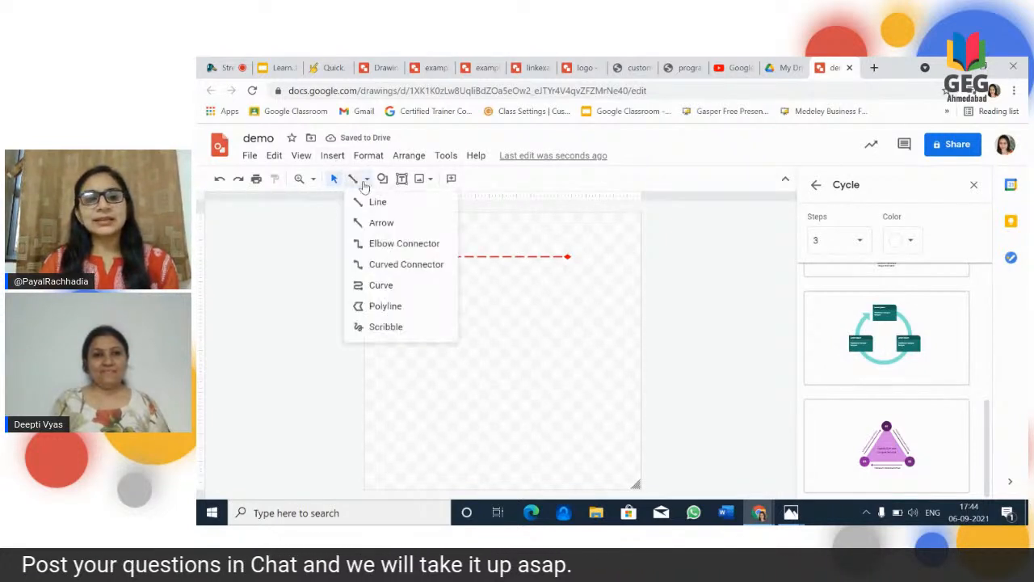
{"action": "left_click", "coordinate": [377, 244]}
{"action": "left_click_drag", "start_coordinate": [410, 285], "coordinate": [482, 334]}
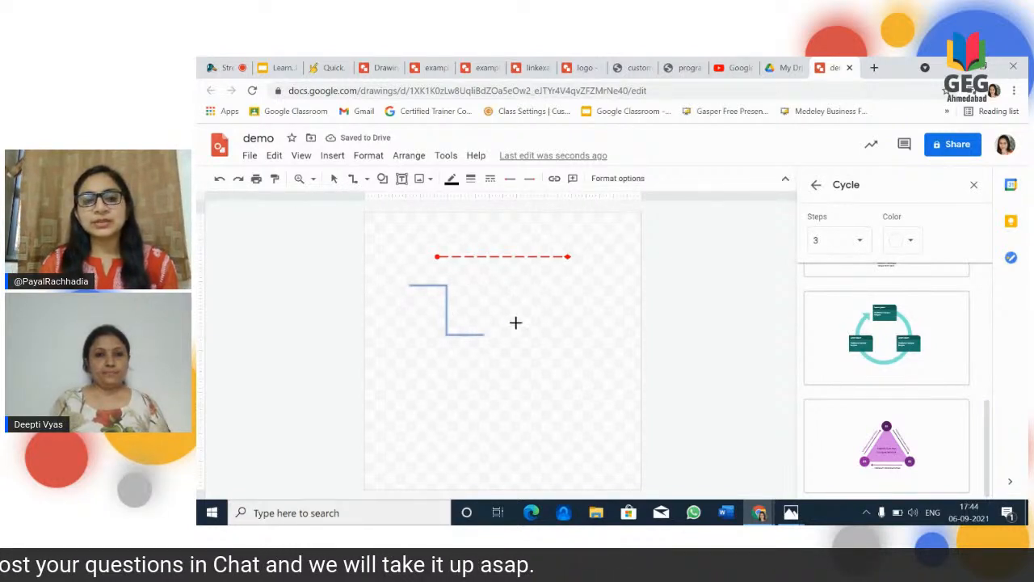
{"action": "left_click_drag", "start_coordinate": [515, 322], "coordinate": [578, 386]}
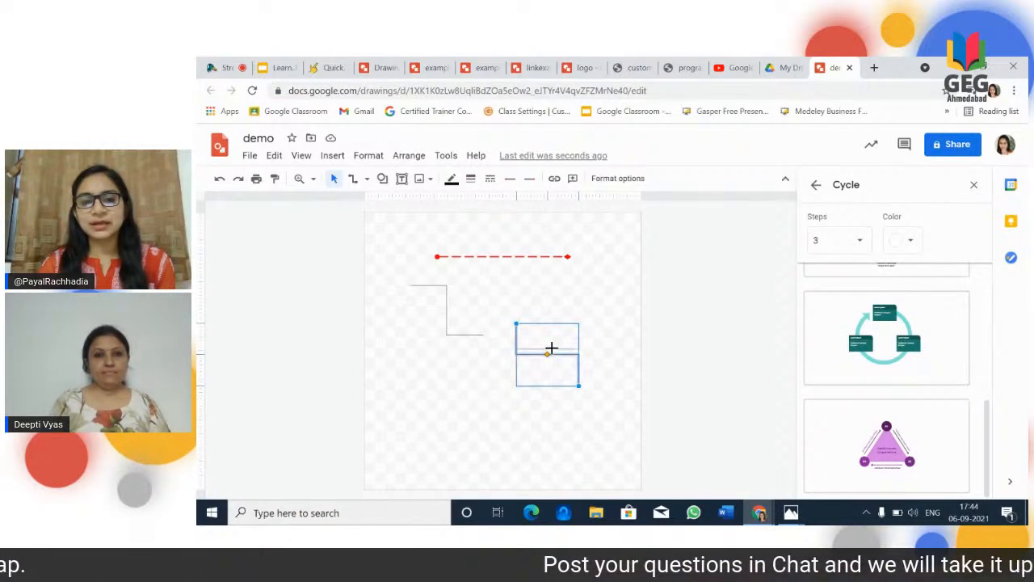
{"action": "left_click_drag", "start_coordinate": [551, 347], "coordinate": [548, 371]}
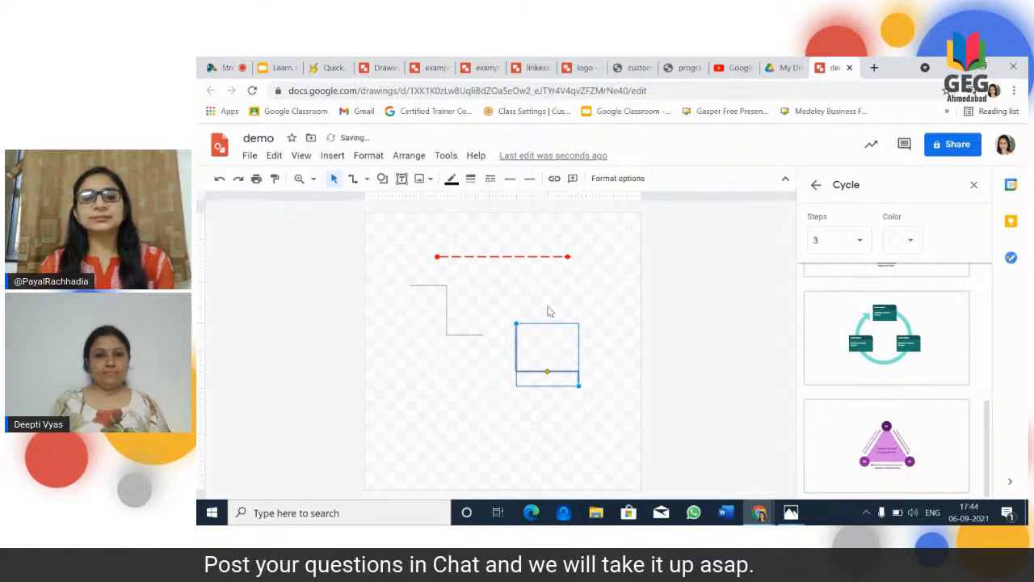
Step: Draw two curved connectors meeting at a point below the first elbow connector, one rising to it and one descending to it
{"action": "left_click", "coordinate": [353, 179]}
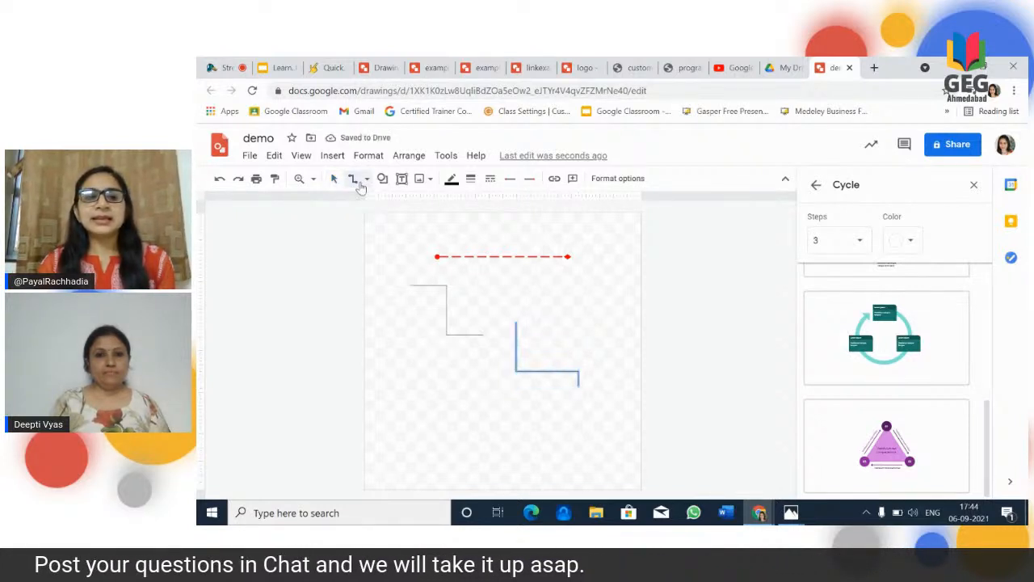
{"action": "left_click", "coordinate": [368, 179]}
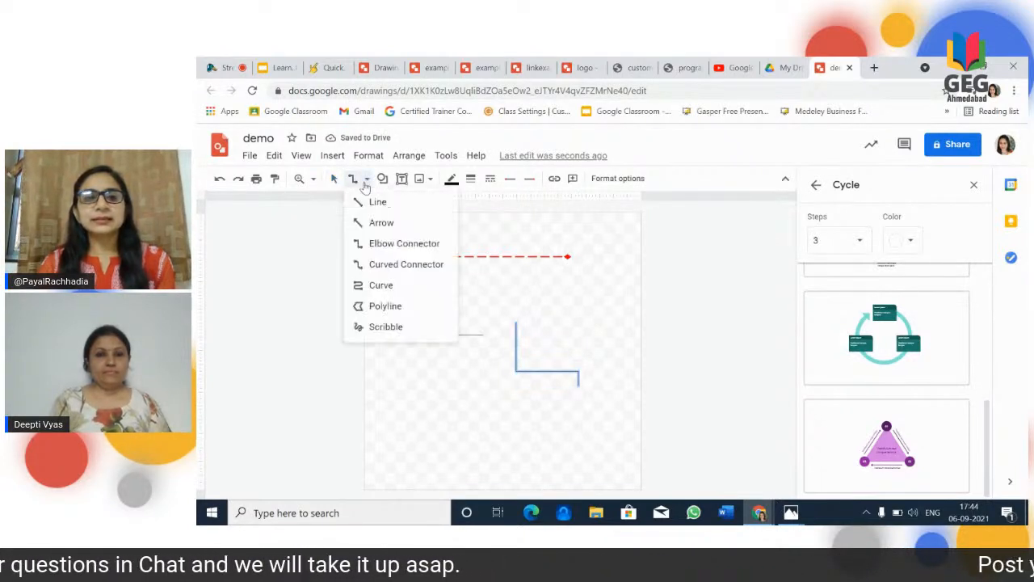
{"action": "left_click", "coordinate": [381, 265]}
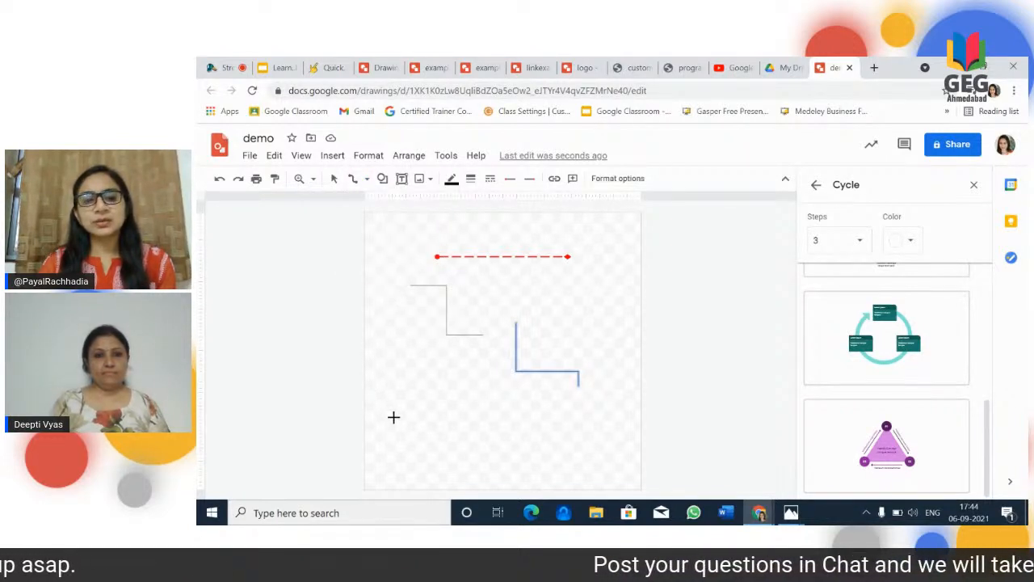
{"action": "left_click_drag", "start_coordinate": [394, 416], "coordinate": [419, 364]}
{"action": "left_click", "coordinate": [413, 370]}
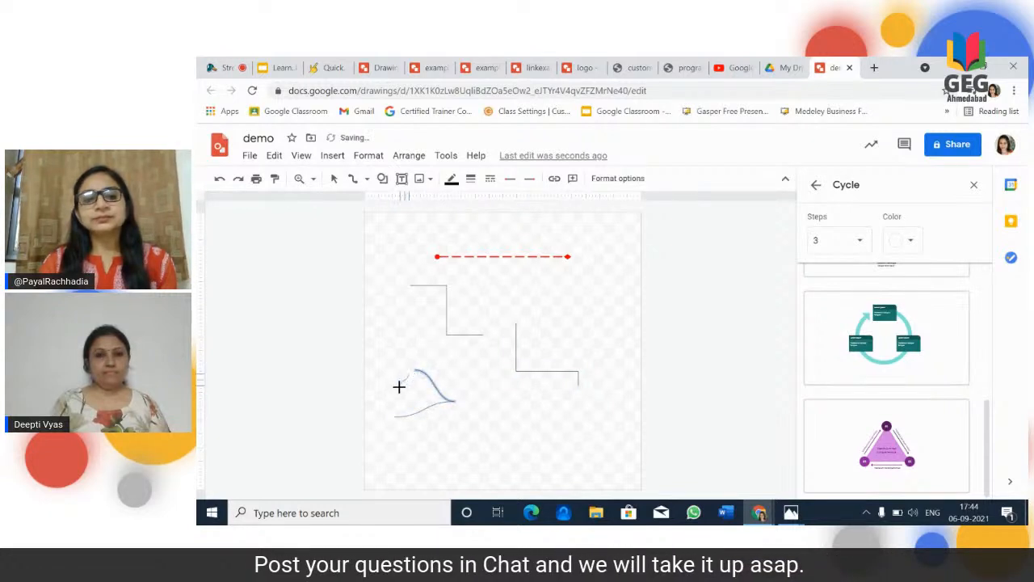
Step: Try closing the curved shape with a third curved connector and adding a wavy zigzag beside it, and delete the stray connector off the page
{"action": "left_click", "coordinate": [393, 419]}
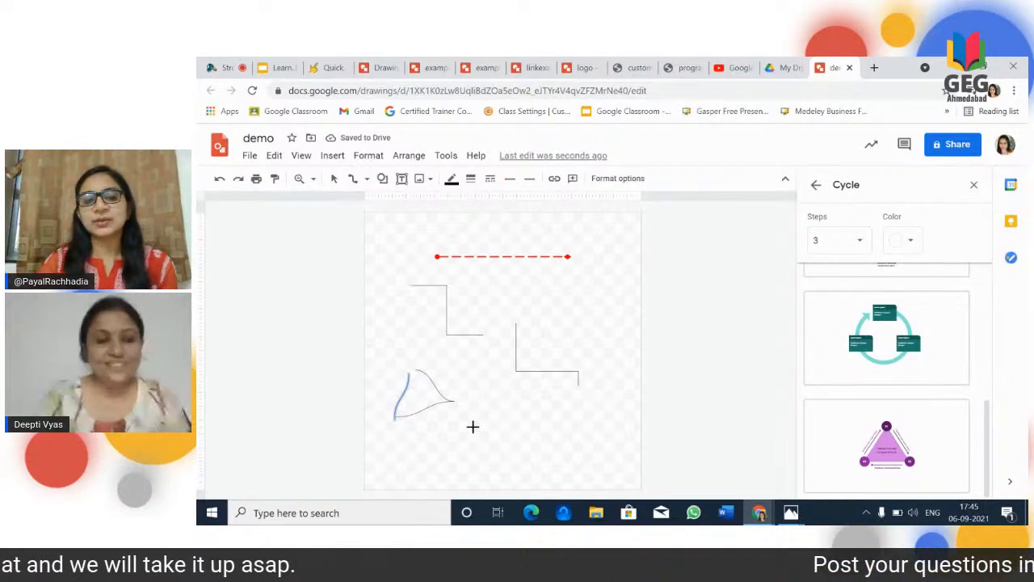
{"action": "left_click", "coordinate": [507, 453]}
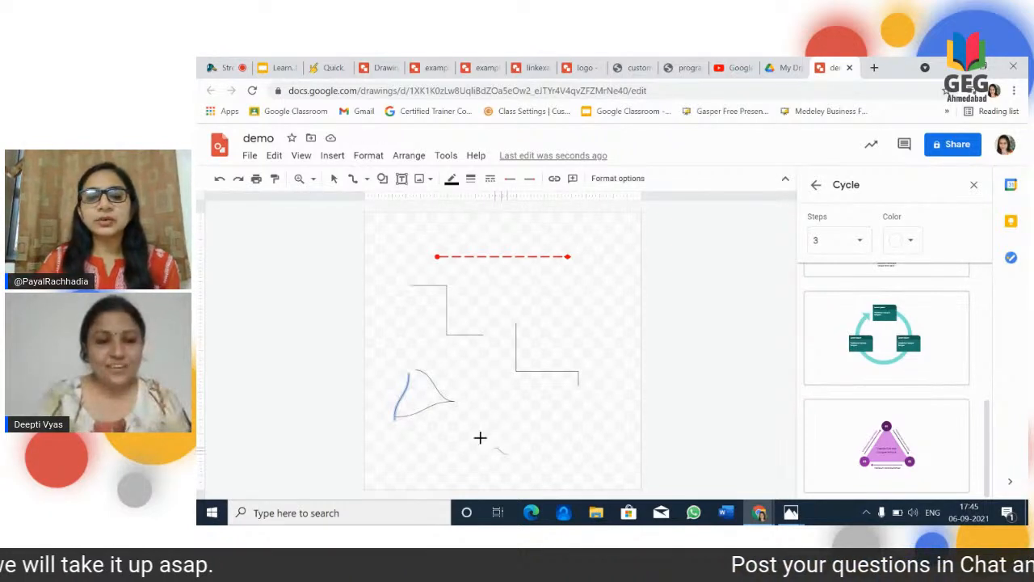
{"action": "double_click", "coordinate": [529, 396]}
{"action": "left_click", "coordinate": [530, 396]}
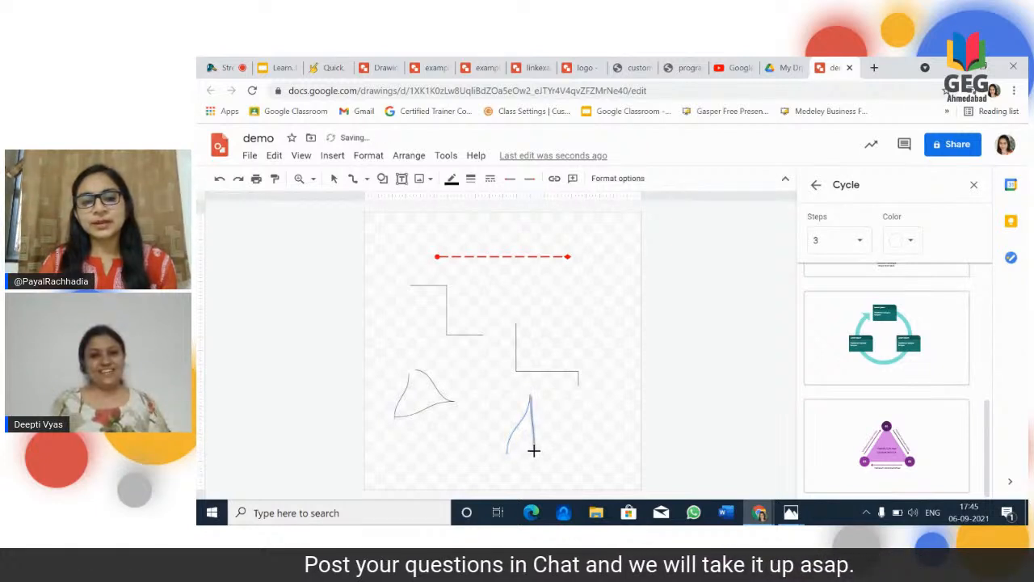
{"action": "left_click", "coordinate": [537, 450]}
{"action": "left_click", "coordinate": [593, 408]}
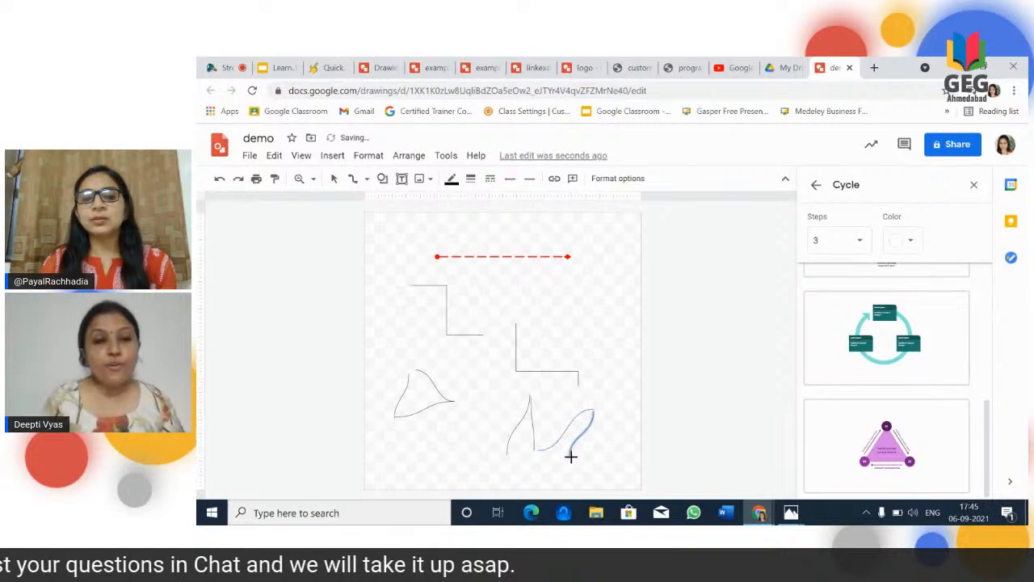
{"action": "double_click", "coordinate": [626, 440]}
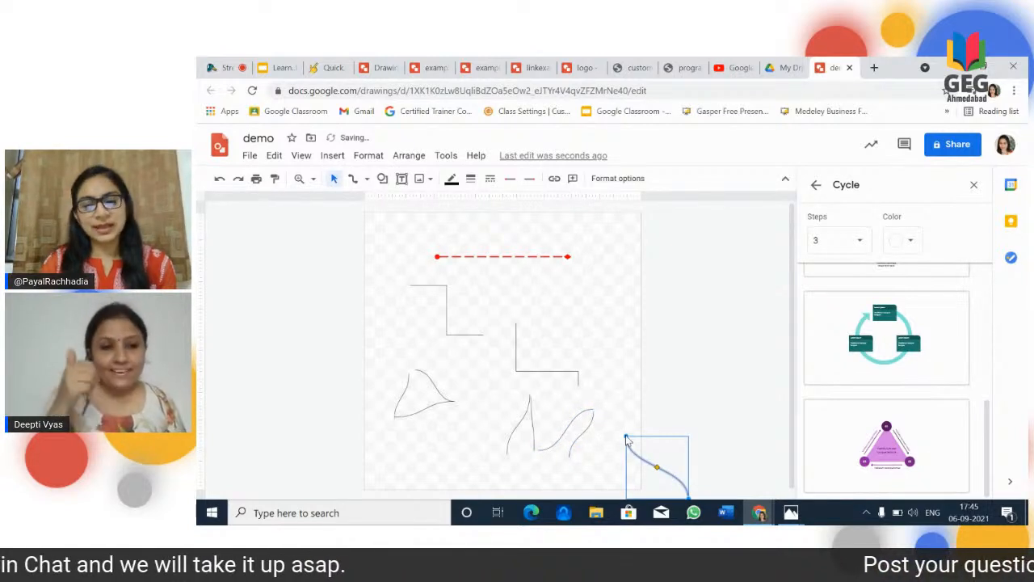
{"action": "key", "text": "Delete"}
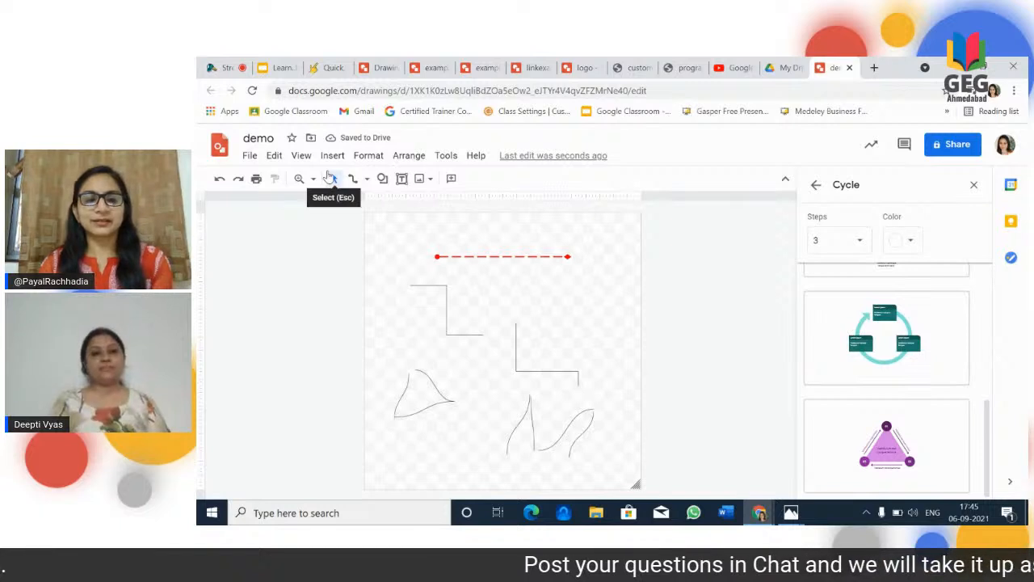
Step: Undo the latest curved connectors back to the first two
{"action": "key", "text": "ctrl+z"}
{"action": "key", "text": "ctrl+z"}
{"action": "key", "text": "ctrl+z"}
{"action": "key", "text": "ctrl+z"}
{"action": "key", "text": "ctrl+z"}
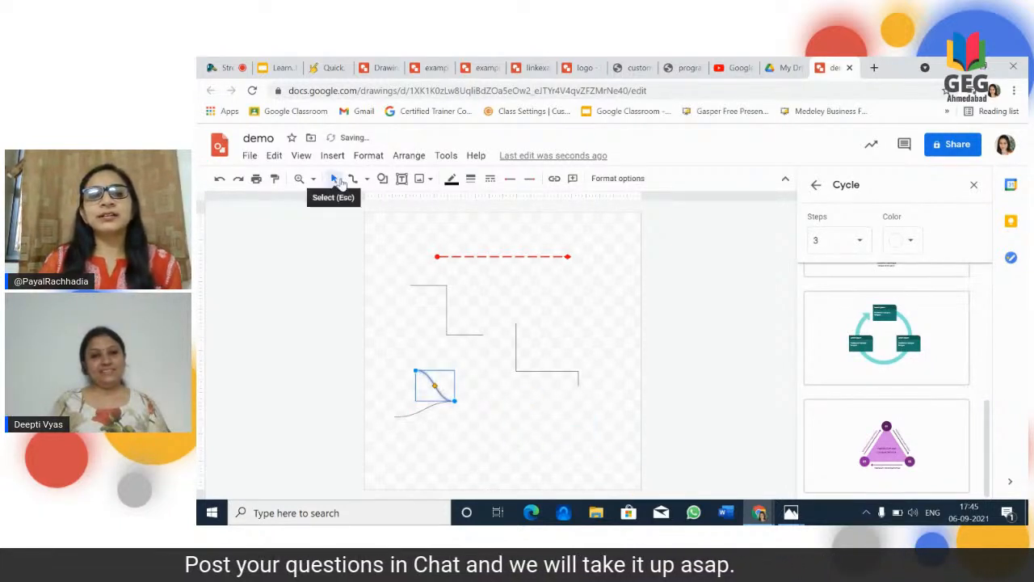
Step: Draw a multi-point curve starting beside the first elbow connector and running horizontally across its vertical segment
{"action": "left_click", "coordinate": [366, 180]}
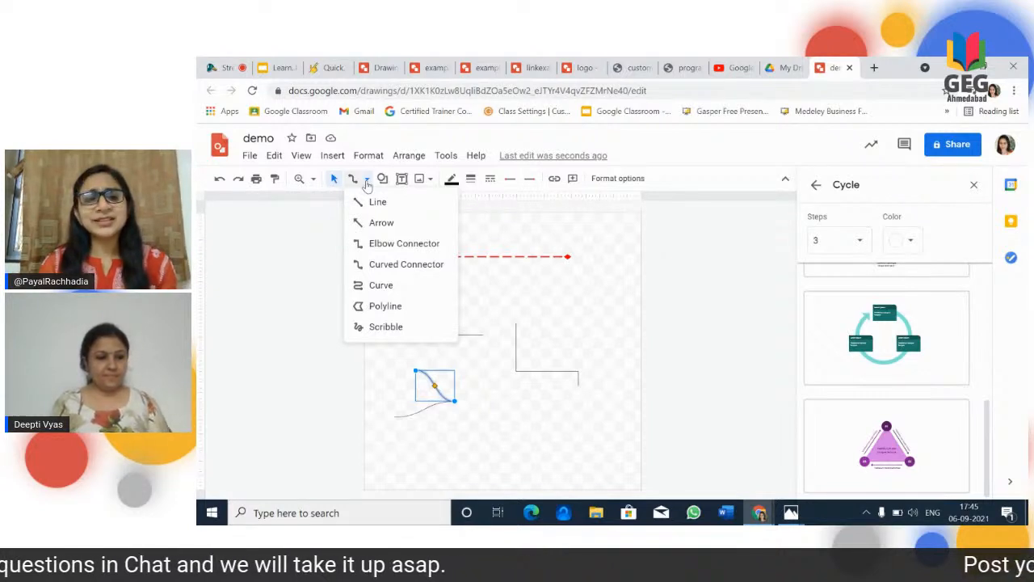
{"action": "left_click", "coordinate": [386, 286]}
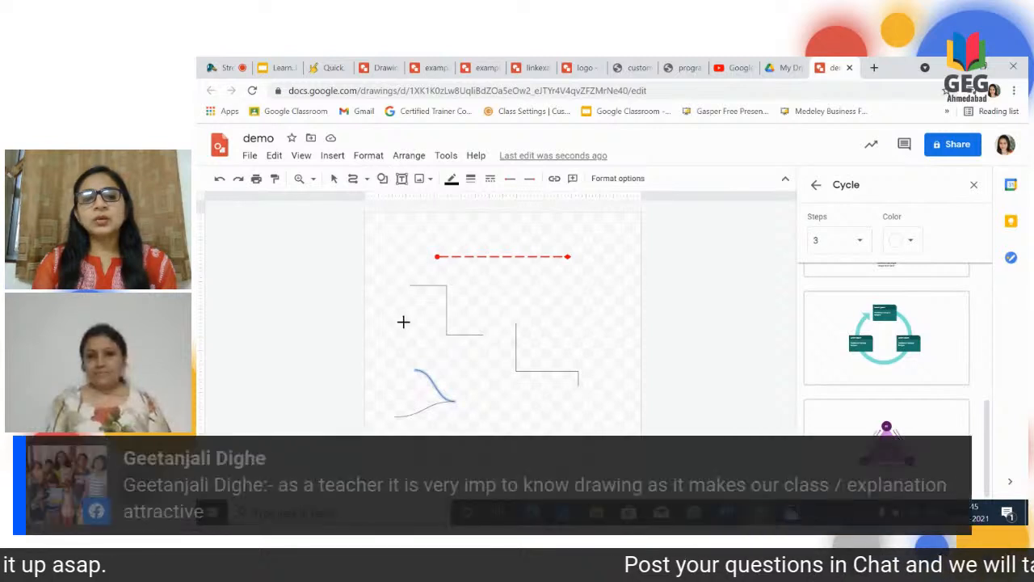
{"action": "left_click", "coordinate": [386, 323]}
{"action": "left_click", "coordinate": [447, 325]}
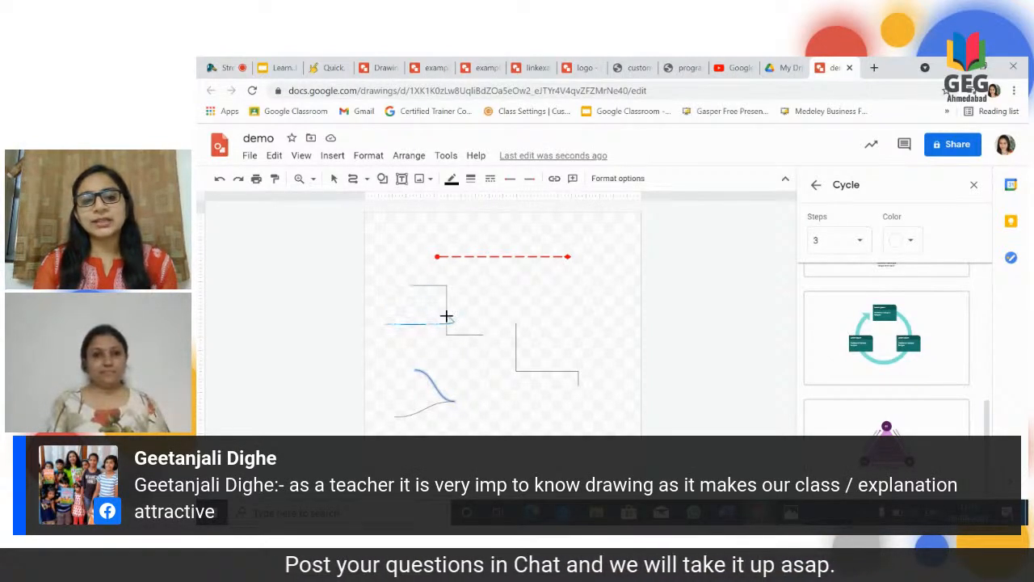
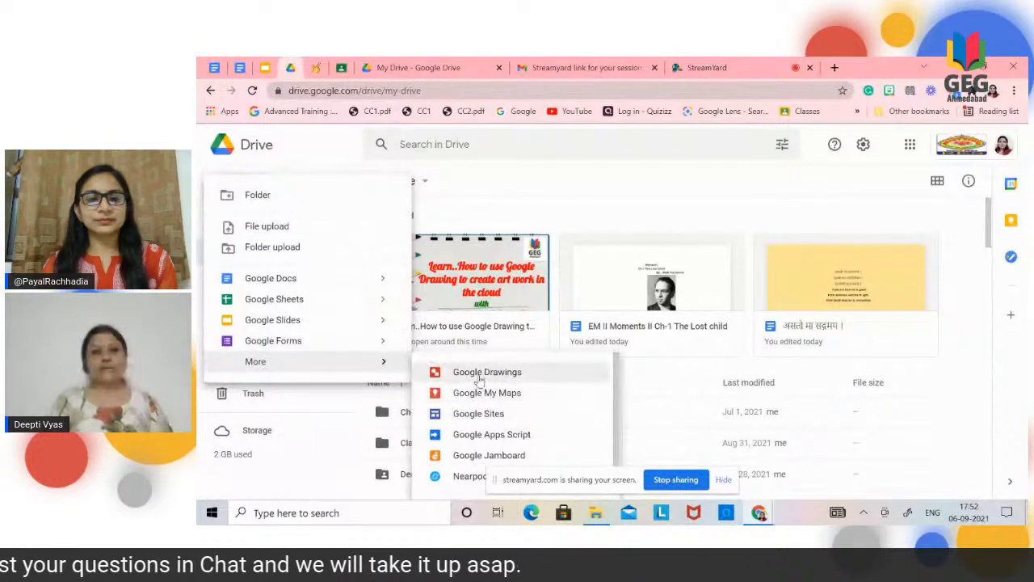
Step: Create a new Google Drawings file from Drive and narrow its canvas to a slightly taller-looking, nearly square page
{"action": "left_click", "coordinate": [479, 373]}
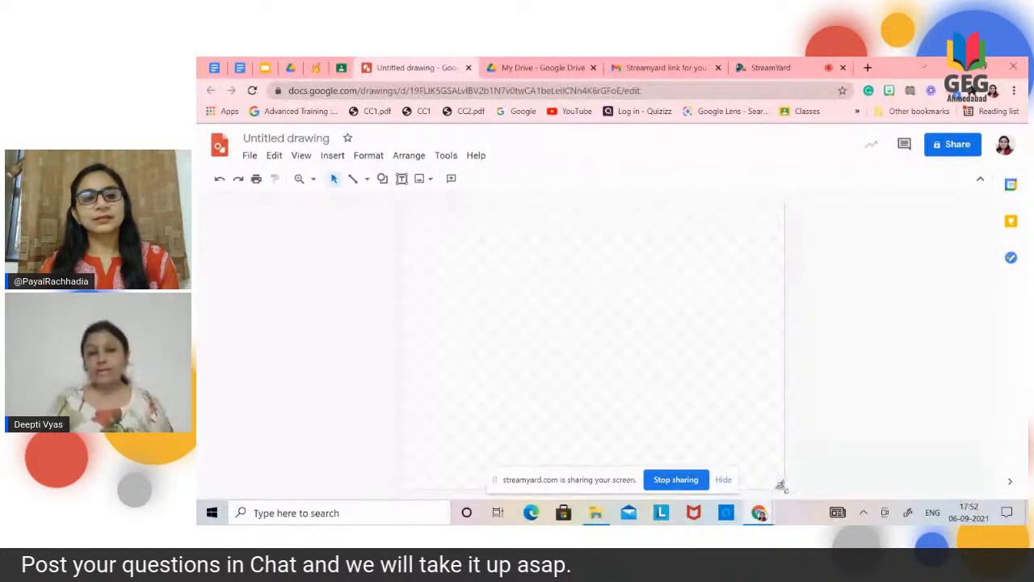
{"action": "left_click", "coordinate": [723, 480]}
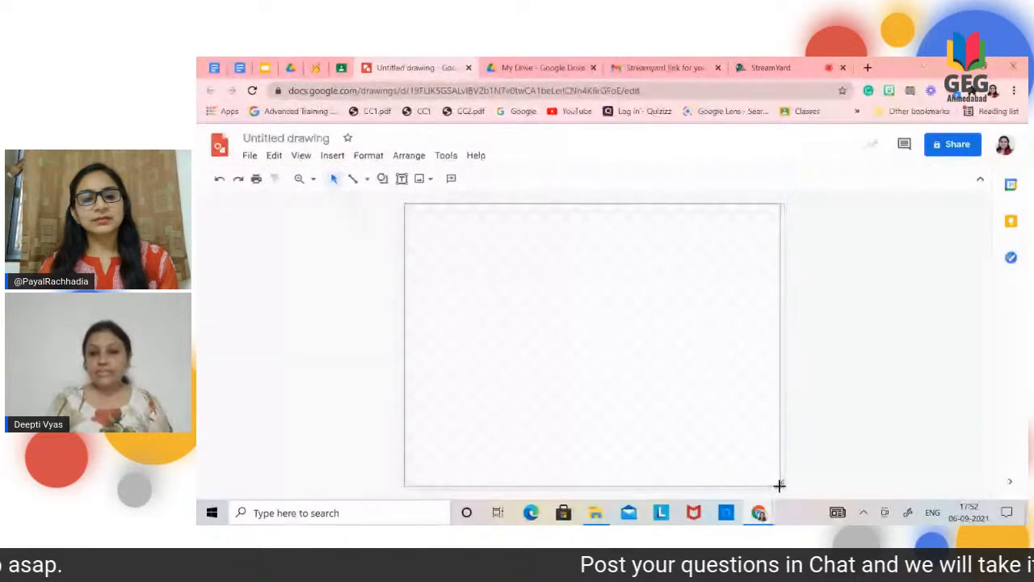
{"action": "left_click_drag", "start_coordinate": [780, 486], "coordinate": [658, 419]}
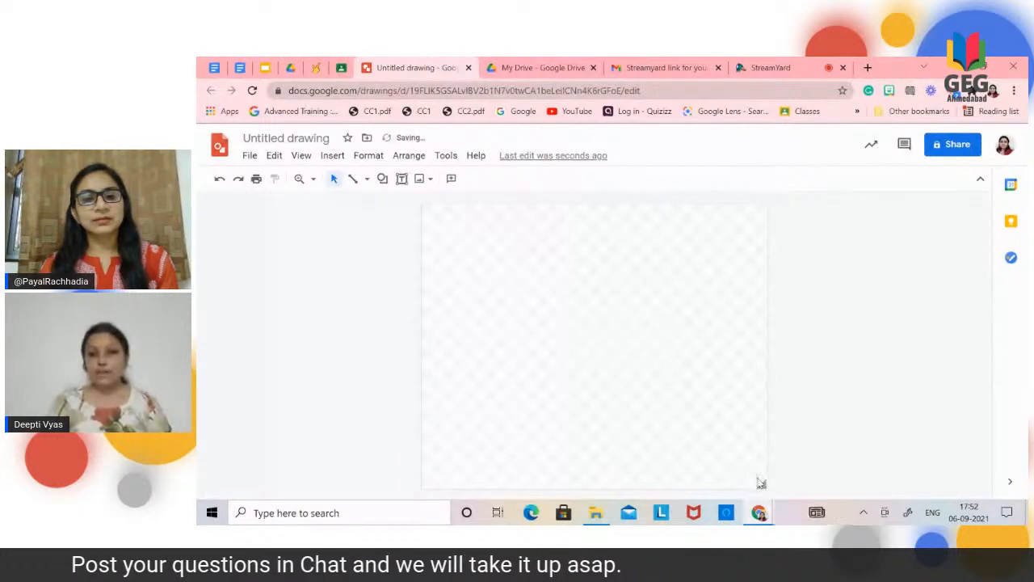
{"action": "left_click_drag", "start_coordinate": [762, 484], "coordinate": [729, 474]}
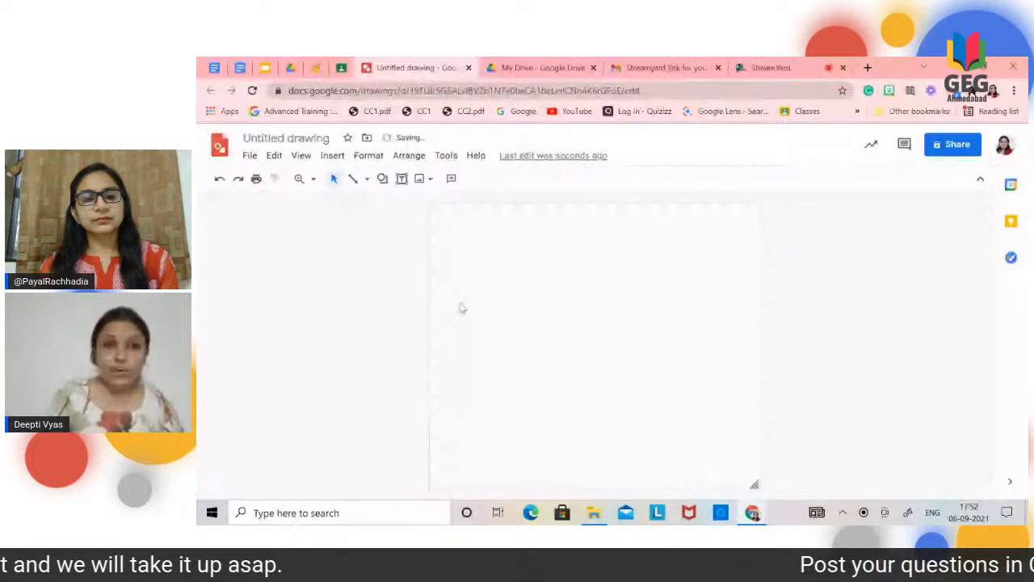
Step: Rename the untitled drawing as "word art"
{"action": "left_click", "coordinate": [329, 139]}
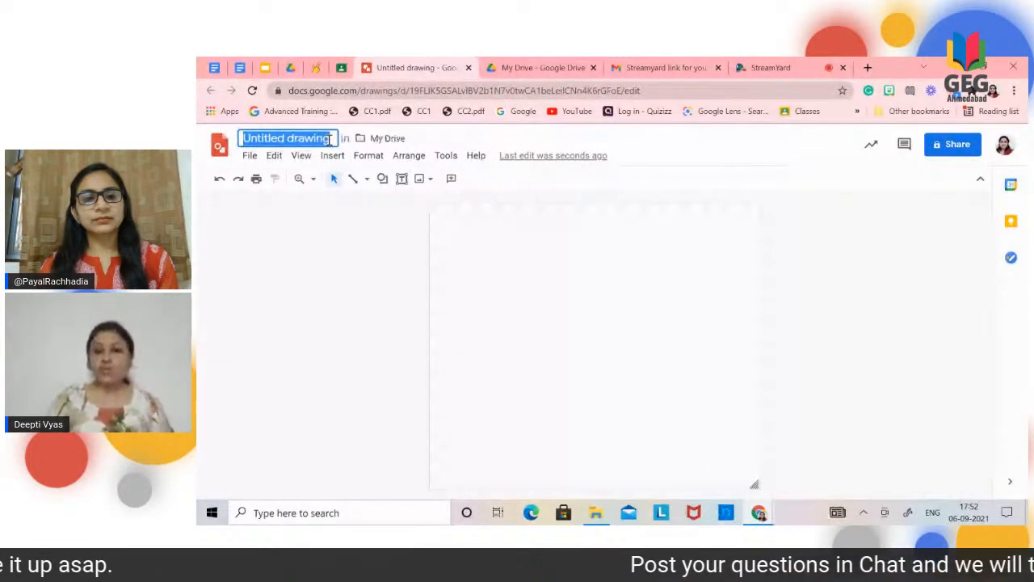
{"action": "key", "text": "BackSpace"}
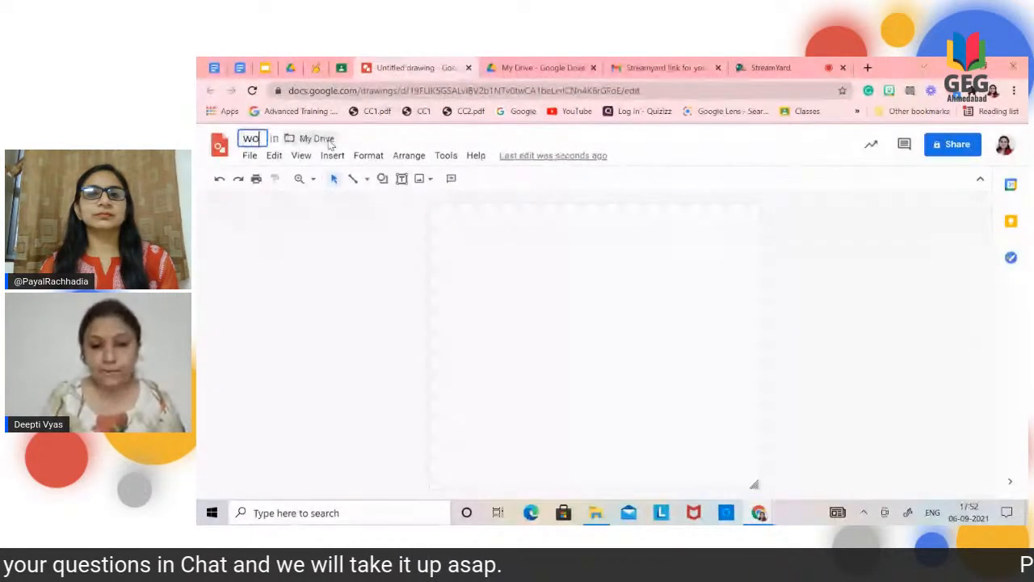
{"action": "type", "text": "word"}
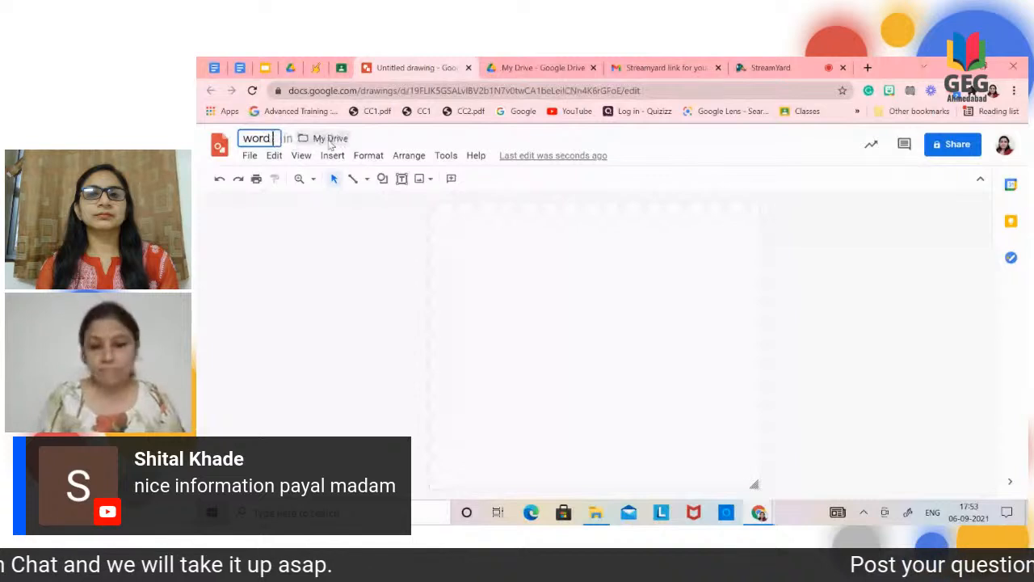
{"action": "type", "text": " art"}
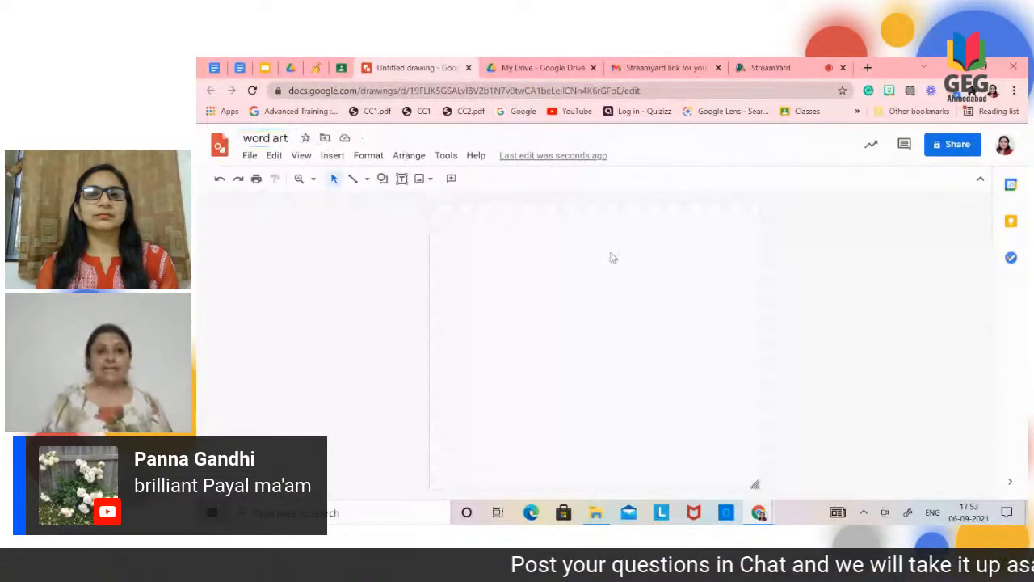
{"action": "key", "text": "Return"}
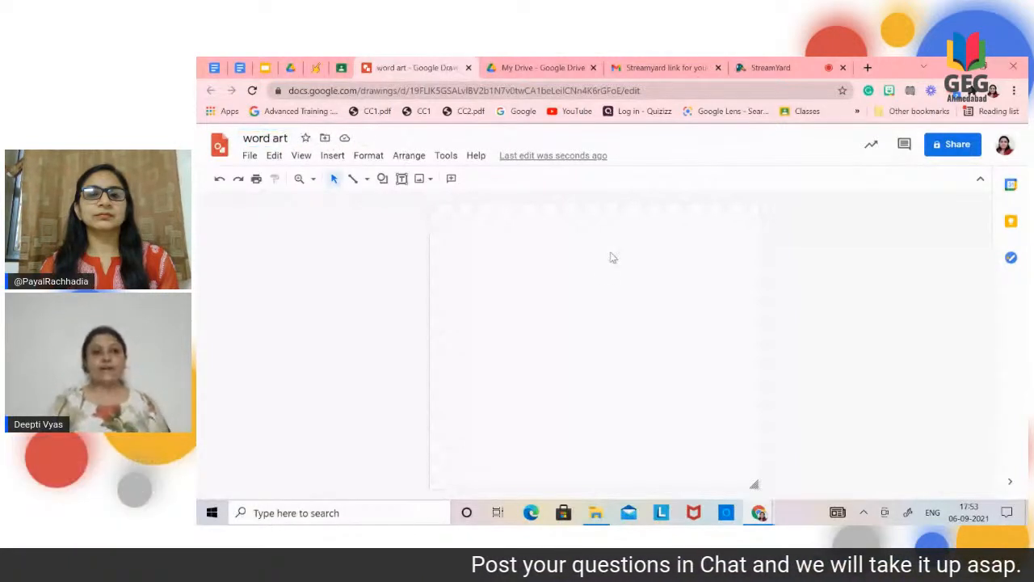
Step: Insert word art reading "ROSARY EDUCATION SYSTEM"
{"action": "left_click", "coordinate": [332, 156]}
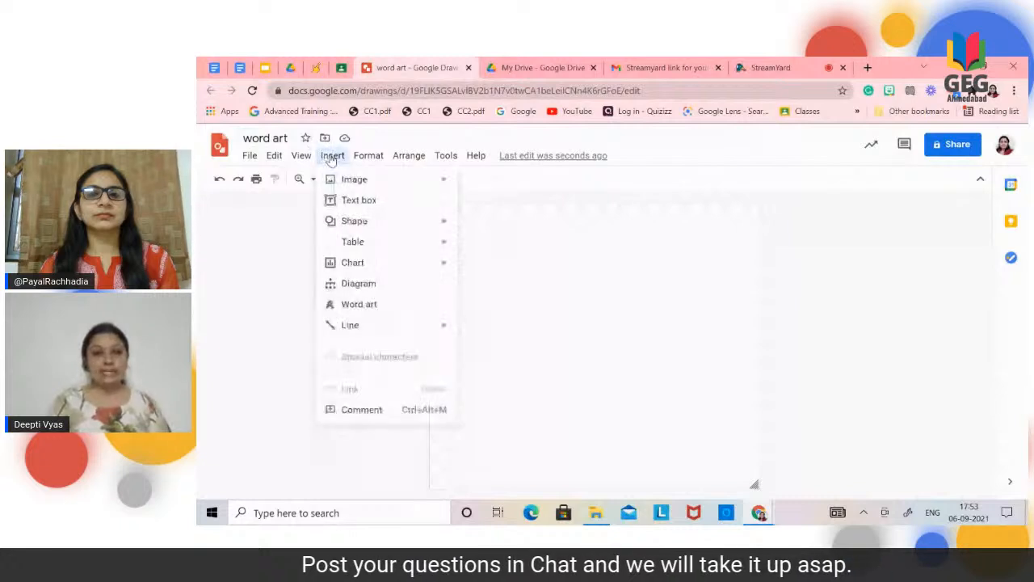
{"action": "left_click", "coordinate": [369, 303]}
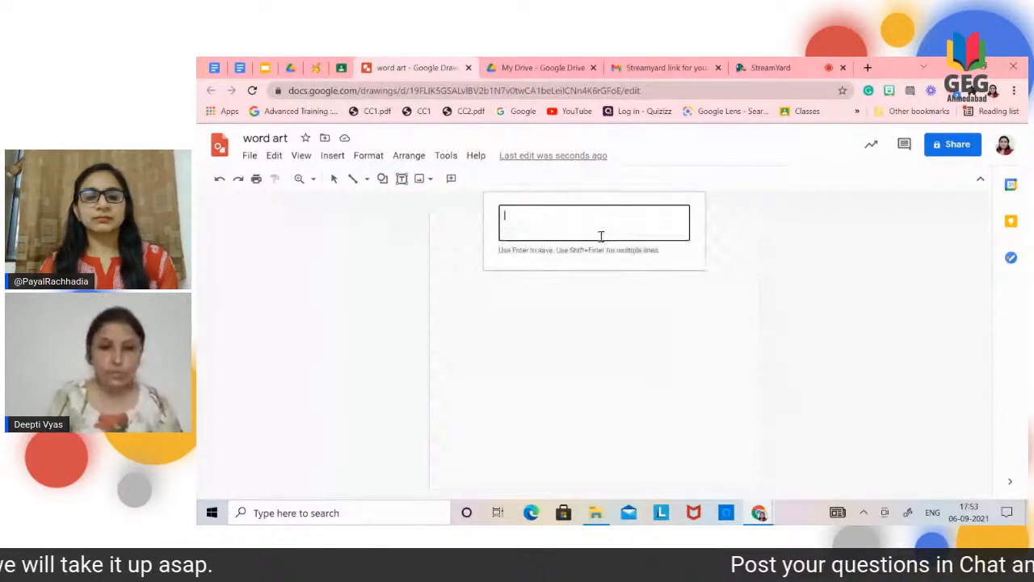
{"action": "type", "text": "ROSAR"}
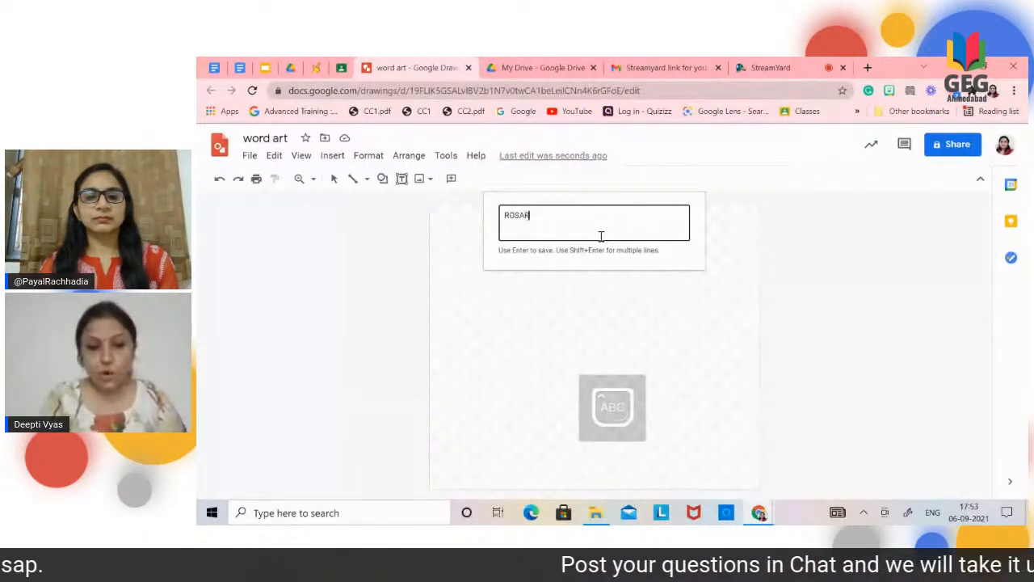
{"action": "type", "text": "Y EDUCATION SYSTEM"}
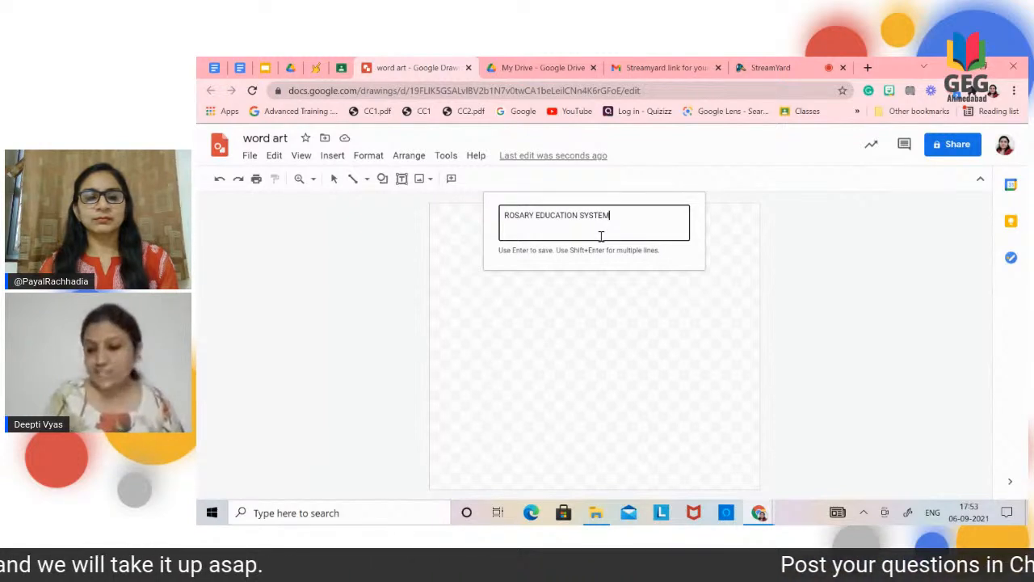
{"action": "key", "text": "Return"}
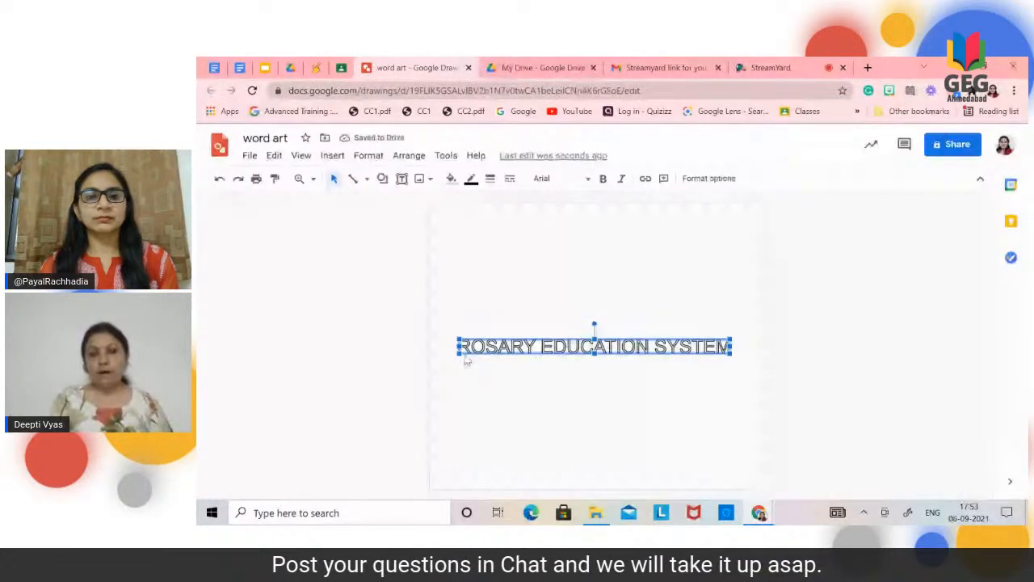
Step: Stretch the word art to several times its height and widen it on both sides almost to the page edges
{"action": "left_click_drag", "start_coordinate": [733, 357], "coordinate": [745, 383]}
{"action": "left_click_drag", "start_coordinate": [604, 381], "coordinate": [602, 402]}
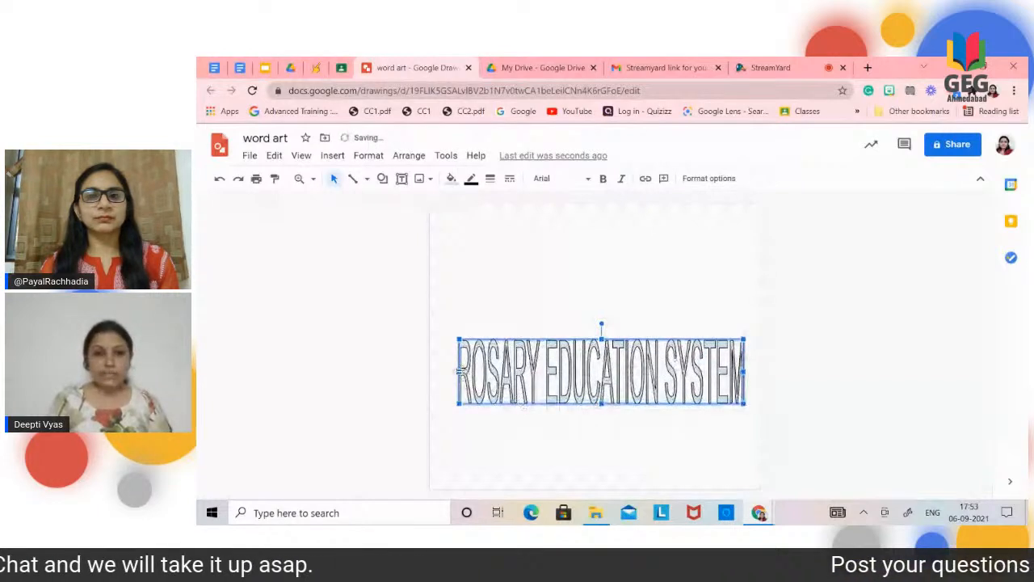
{"action": "left_click_drag", "start_coordinate": [458, 371], "coordinate": [442, 370]}
{"action": "left_click_drag", "start_coordinate": [744, 371], "coordinate": [755, 370]}
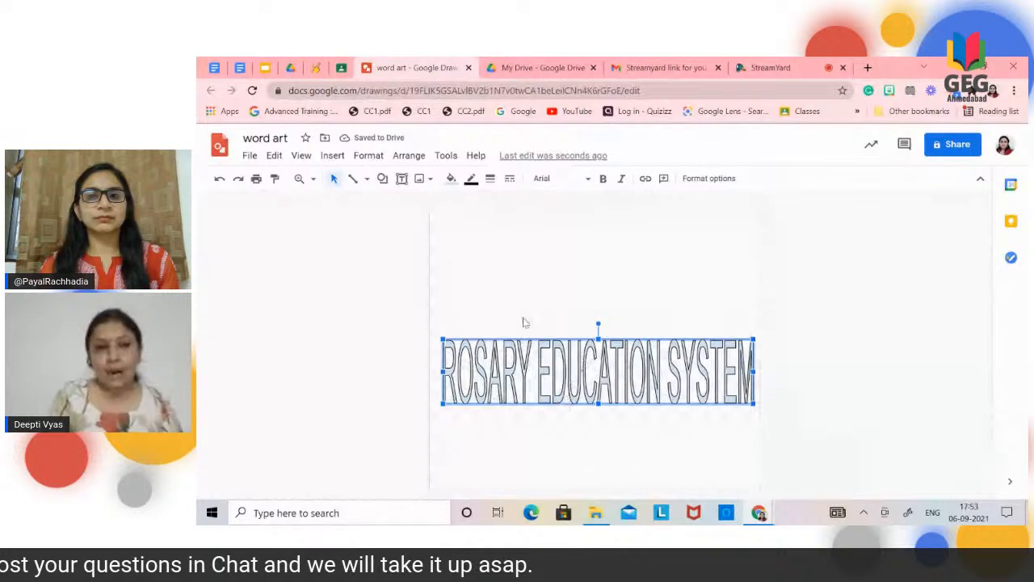
Step: Give the word art a red border, trying a 4px weight before setting it to 1px
{"action": "left_click", "coordinate": [477, 183]}
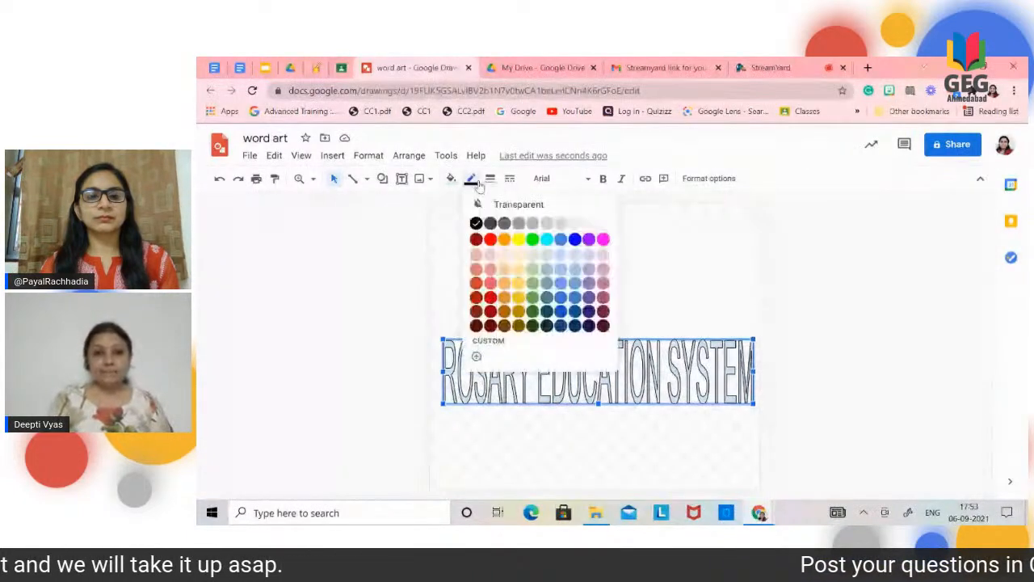
{"action": "left_click", "coordinate": [489, 240]}
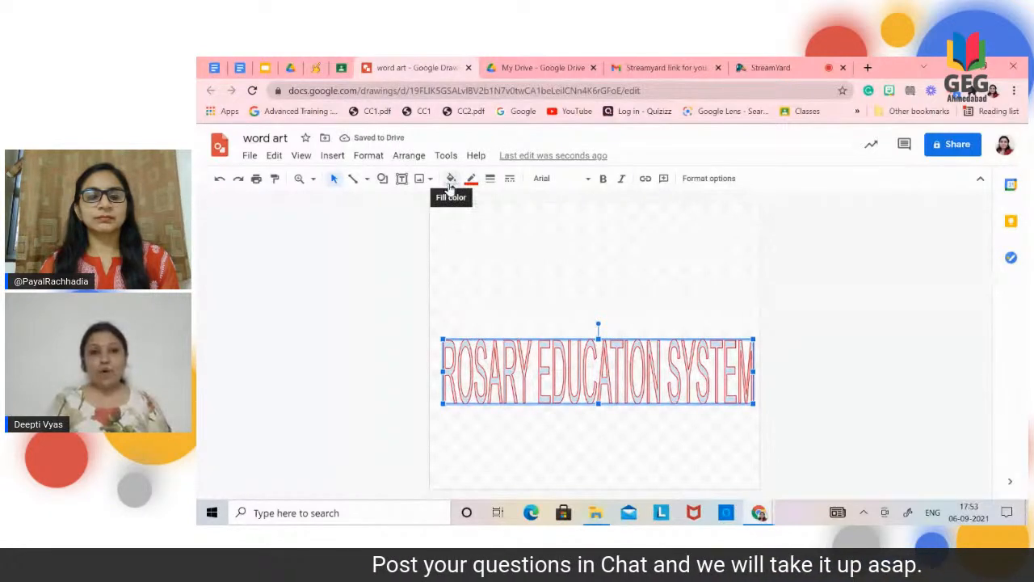
{"action": "left_click", "coordinate": [489, 179]}
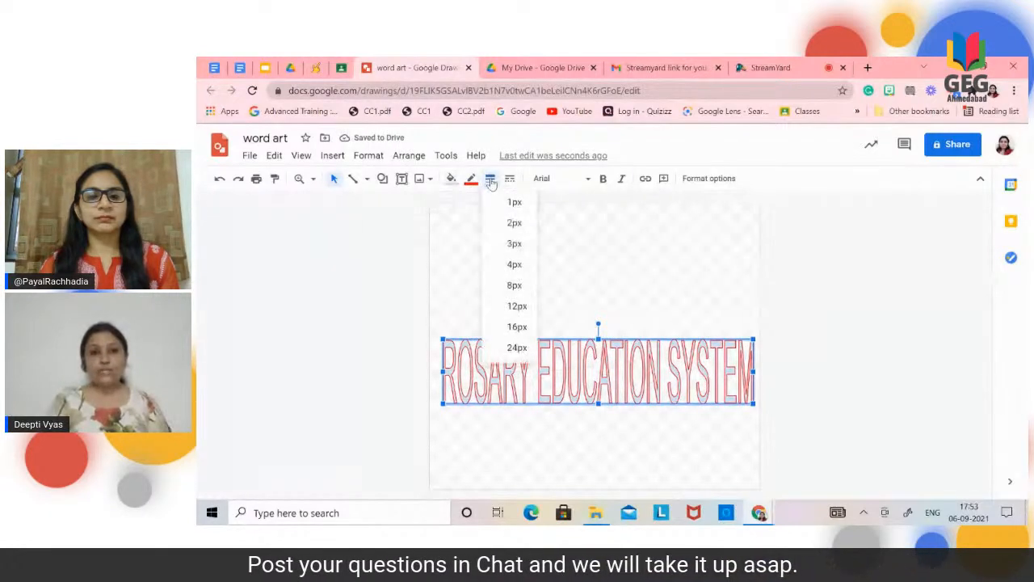
{"action": "left_click", "coordinate": [514, 264]}
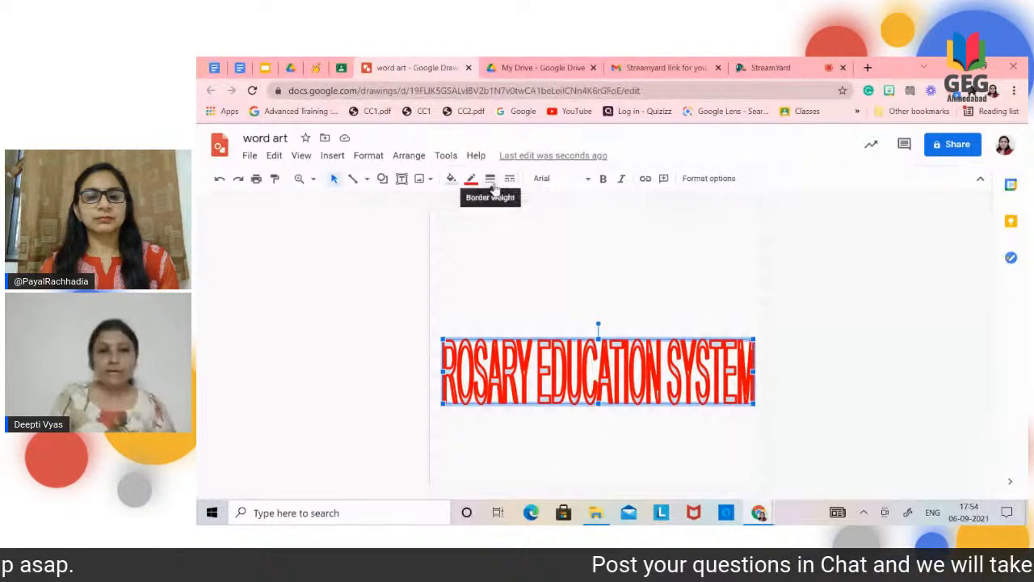
{"action": "left_click", "coordinate": [491, 179]}
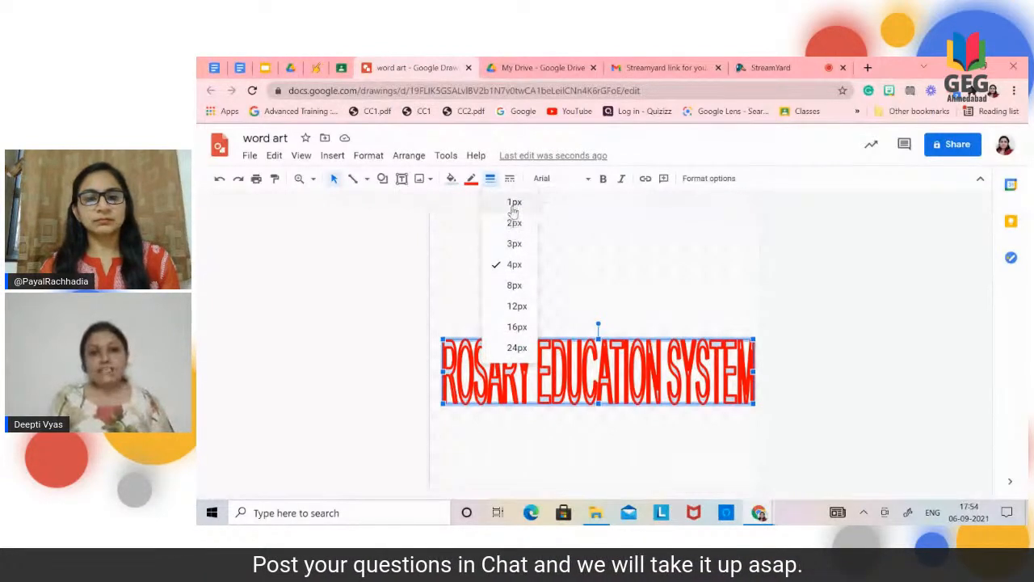
{"action": "left_click", "coordinate": [514, 203]}
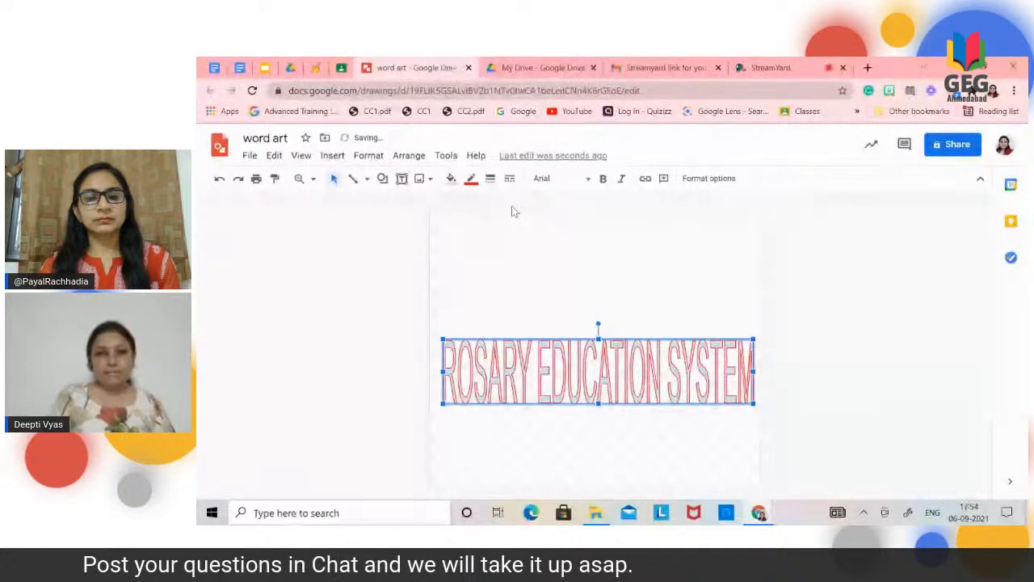
Step: Fill the word art with yellow and widen it on both sides to span the full page width
{"action": "left_click", "coordinate": [452, 182]}
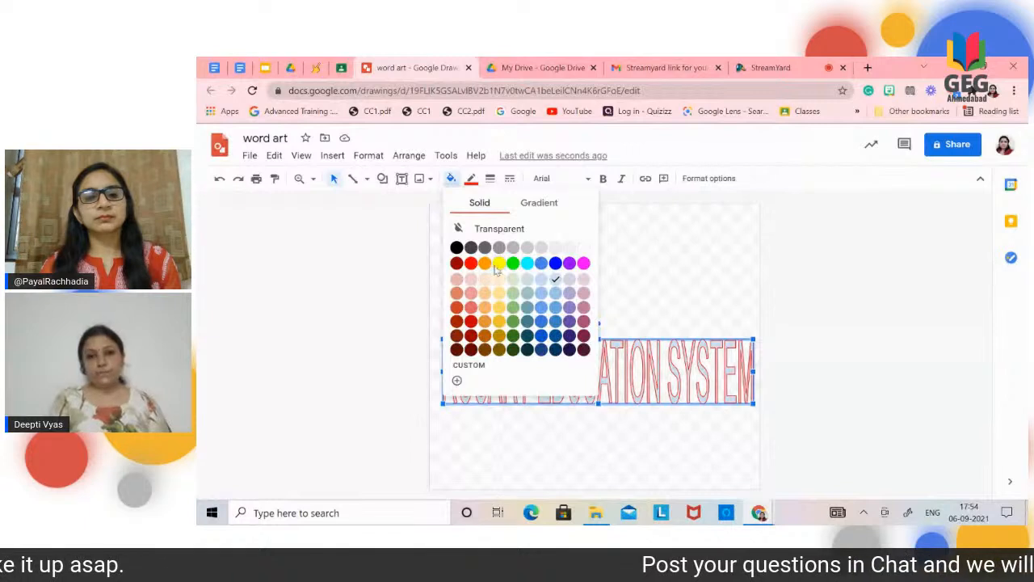
{"action": "left_click", "coordinate": [498, 263]}
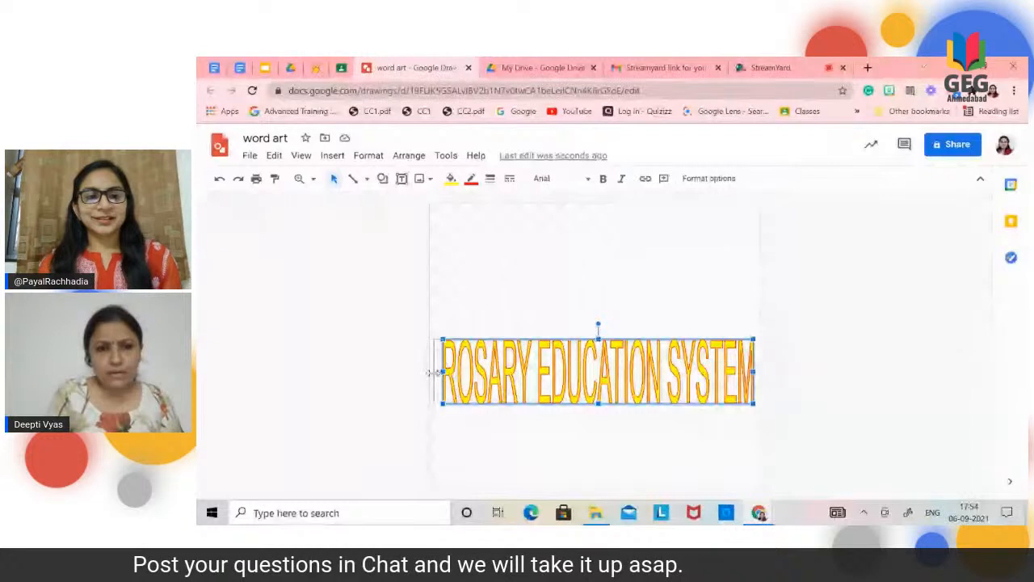
{"action": "left_click_drag", "start_coordinate": [434, 373], "coordinate": [426, 372]}
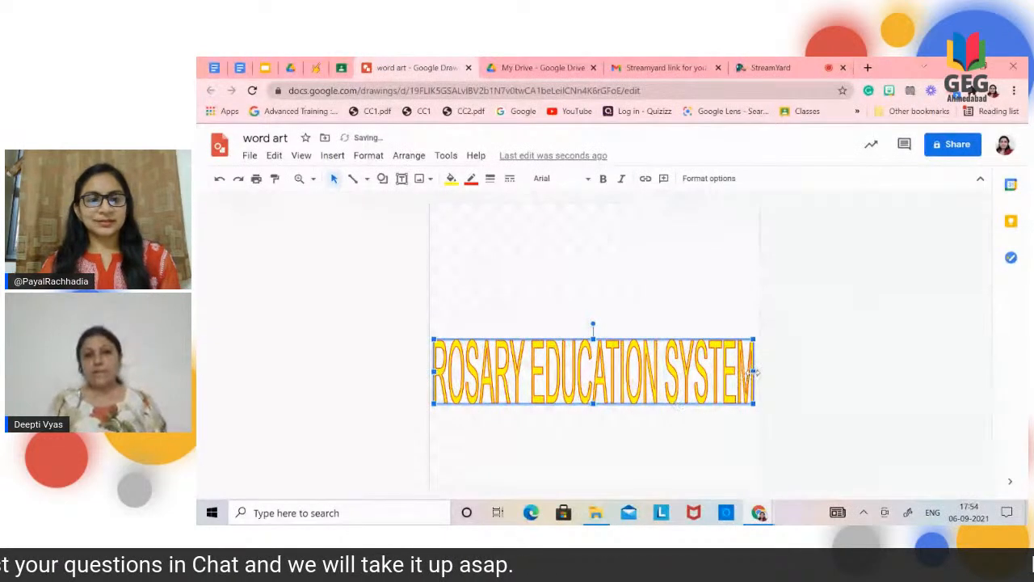
{"action": "left_click_drag", "start_coordinate": [753, 372], "coordinate": [759, 372]}
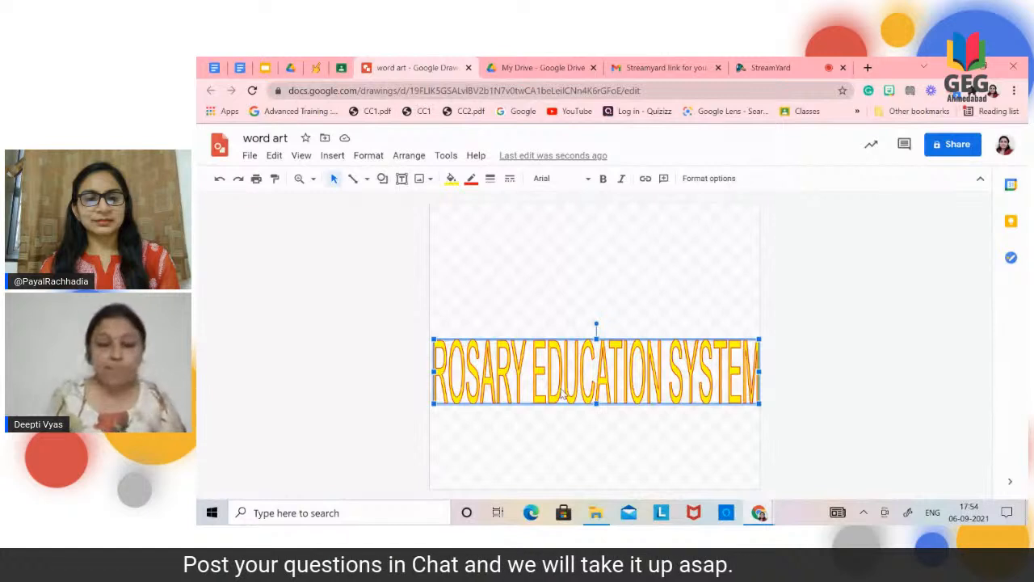
Step: Duplicate the word art, place the copy lower so it partly overlaps the original, and give it a darker red border and red fill
{"action": "key", "text": "ctrl+d"}
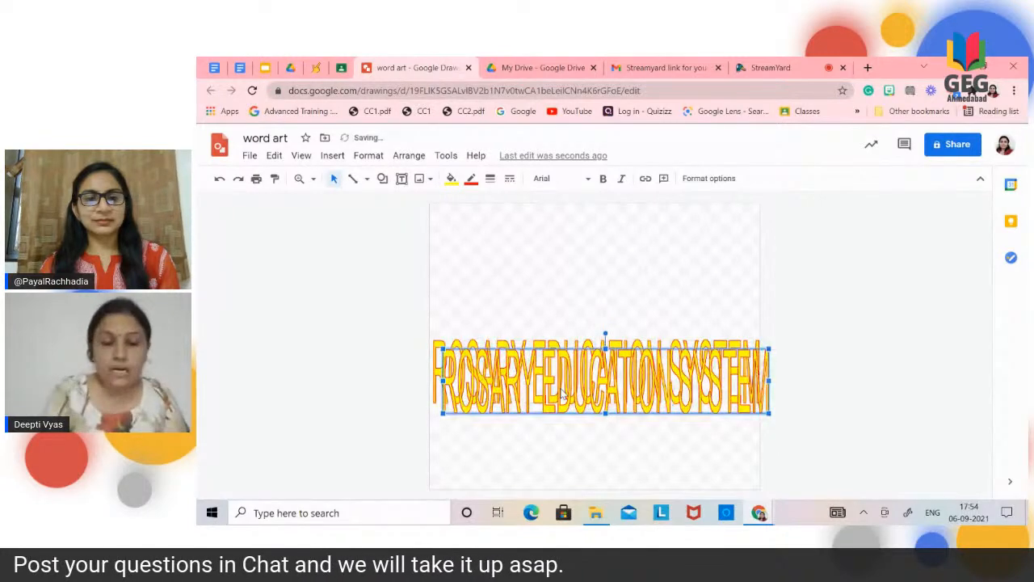
{"action": "left_click_drag", "start_coordinate": [554, 381], "coordinate": [546, 410]}
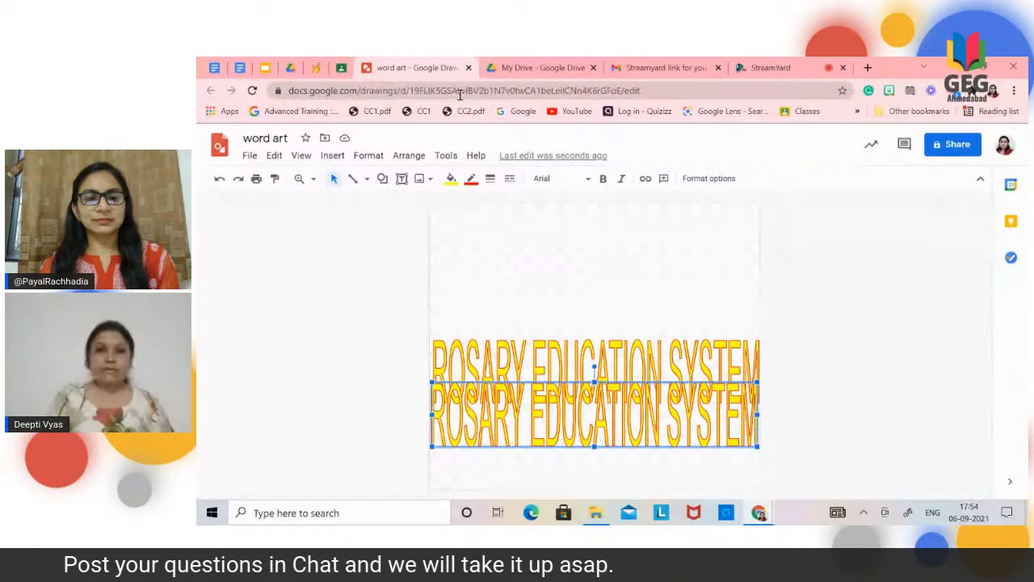
{"action": "left_click", "coordinate": [471, 178]}
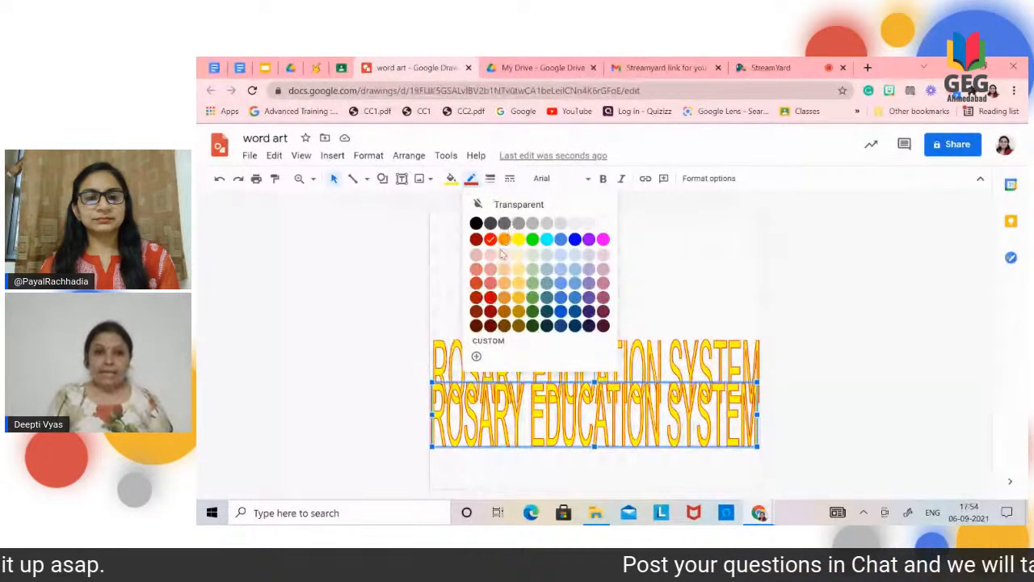
{"action": "left_click", "coordinate": [488, 299]}
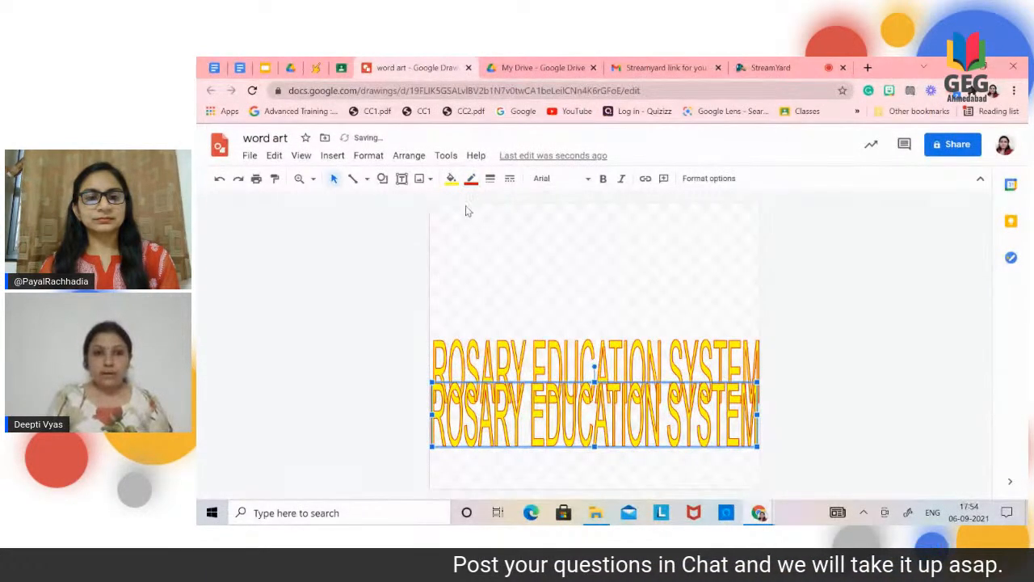
{"action": "left_click", "coordinate": [451, 179]}
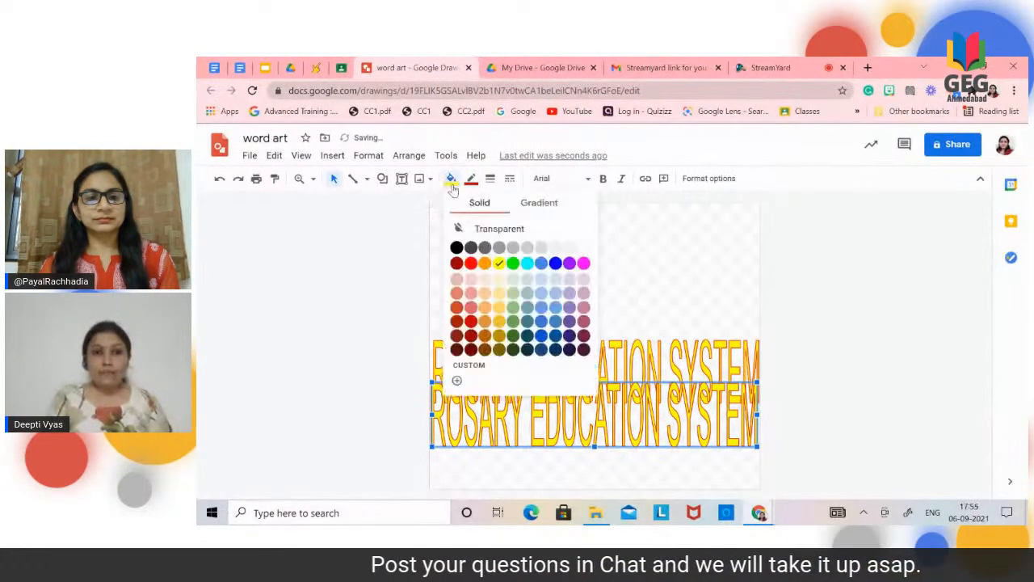
{"action": "left_click", "coordinate": [474, 265]}
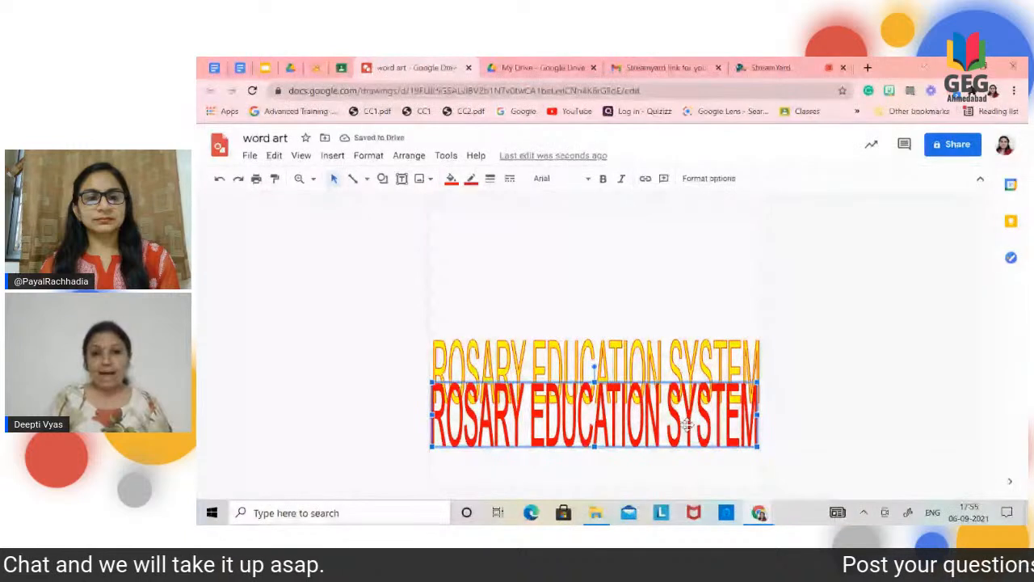
Step: Move the red copy up over the yellow word art with a slight downward offset as a layered effect, and select the copy again
{"action": "left_click_drag", "start_coordinate": [575, 418], "coordinate": [574, 384]}
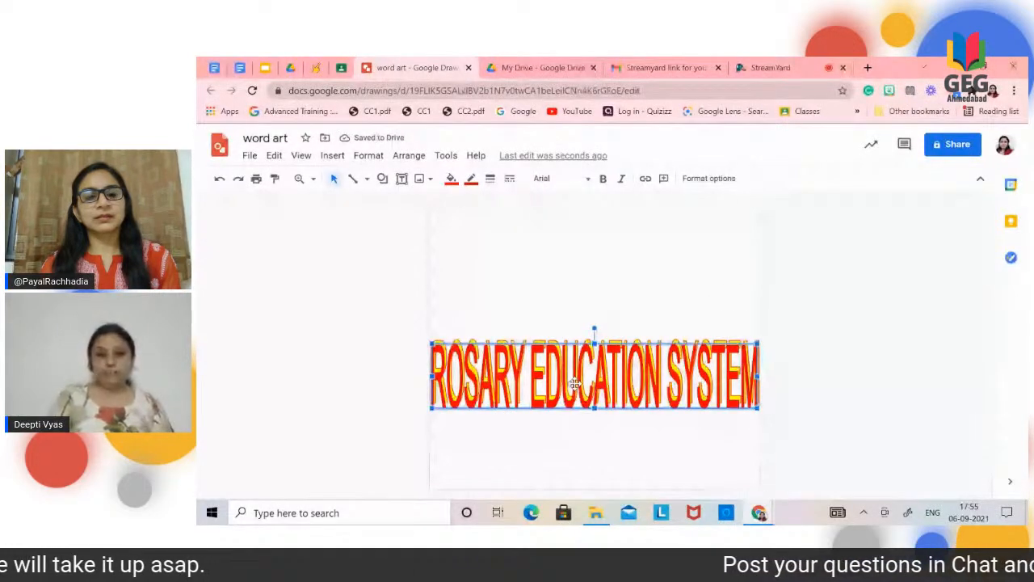
{"action": "left_click", "coordinate": [723, 292]}
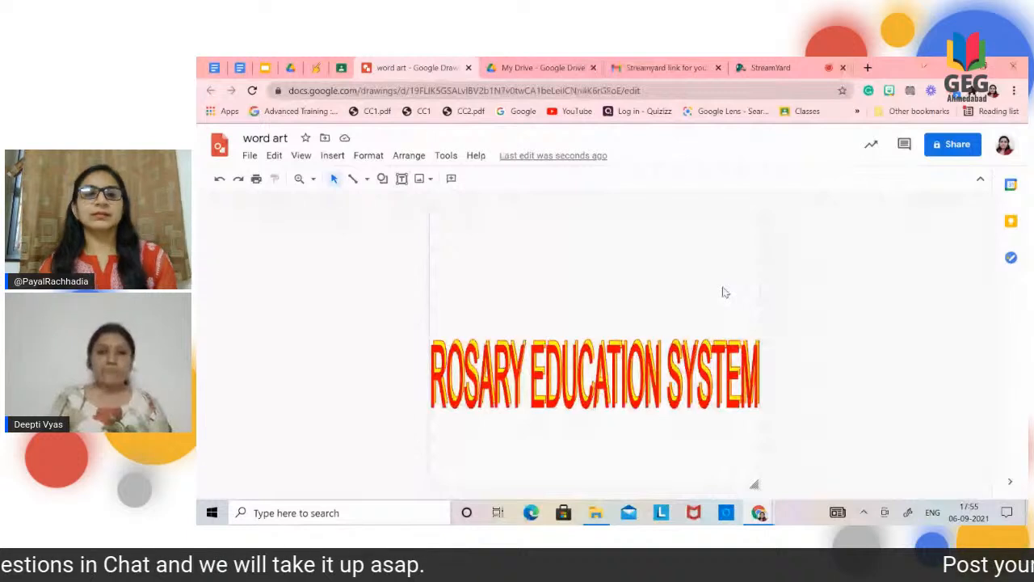
{"action": "left_click", "coordinate": [537, 356]}
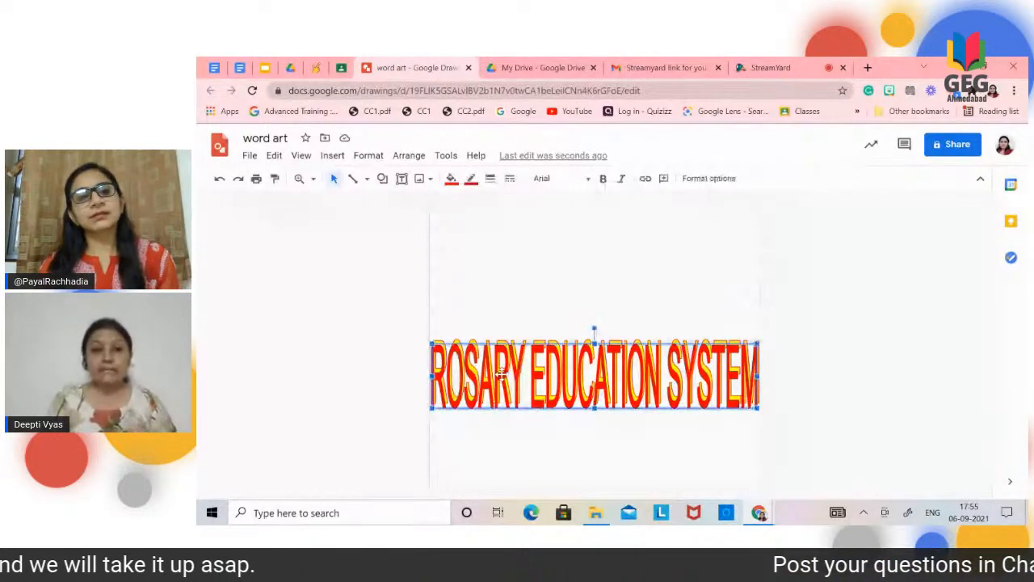
Step: Send the red copy of the word art backward so it sits behind the yellow one
{"action": "left_click", "coordinate": [409, 156]}
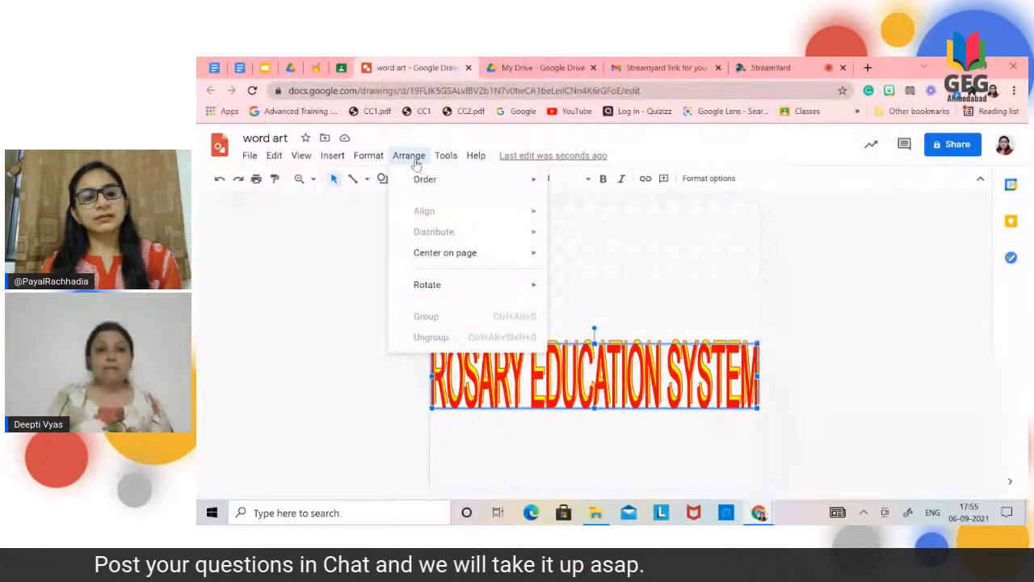
{"action": "mouse_move", "coordinate": [452, 179]}
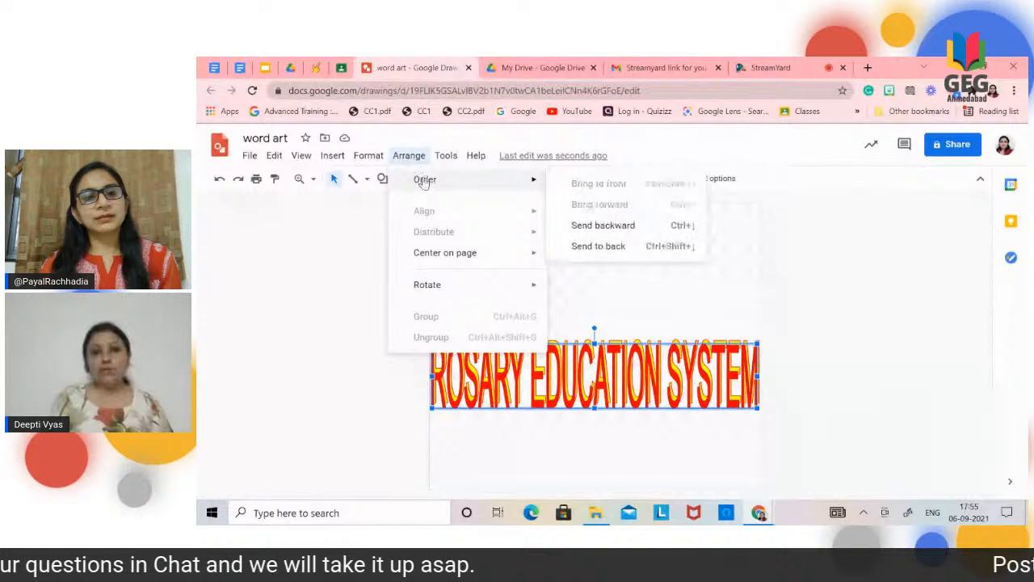
{"action": "mouse_move", "coordinate": [512, 182]}
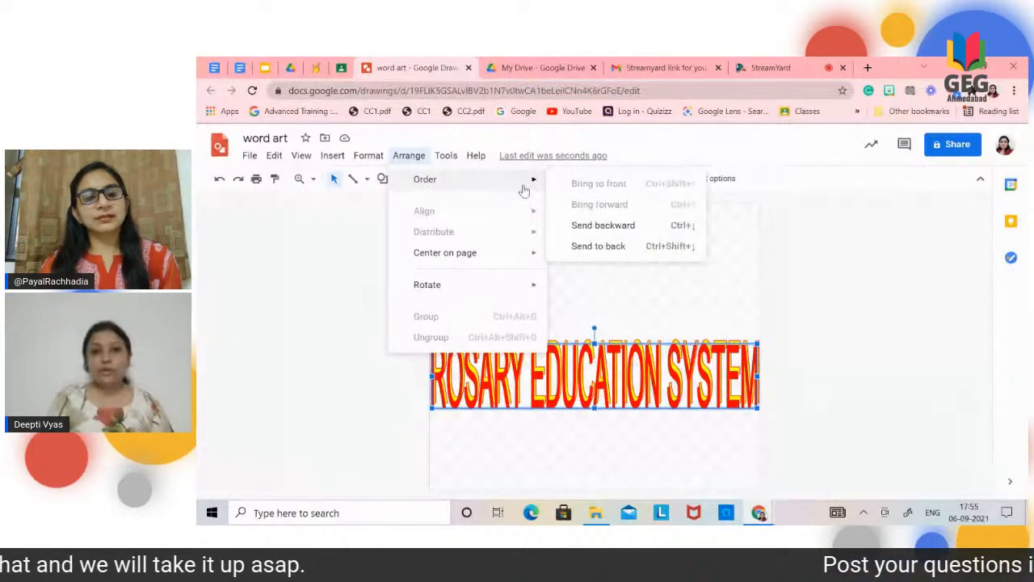
{"action": "left_click", "coordinate": [581, 226]}
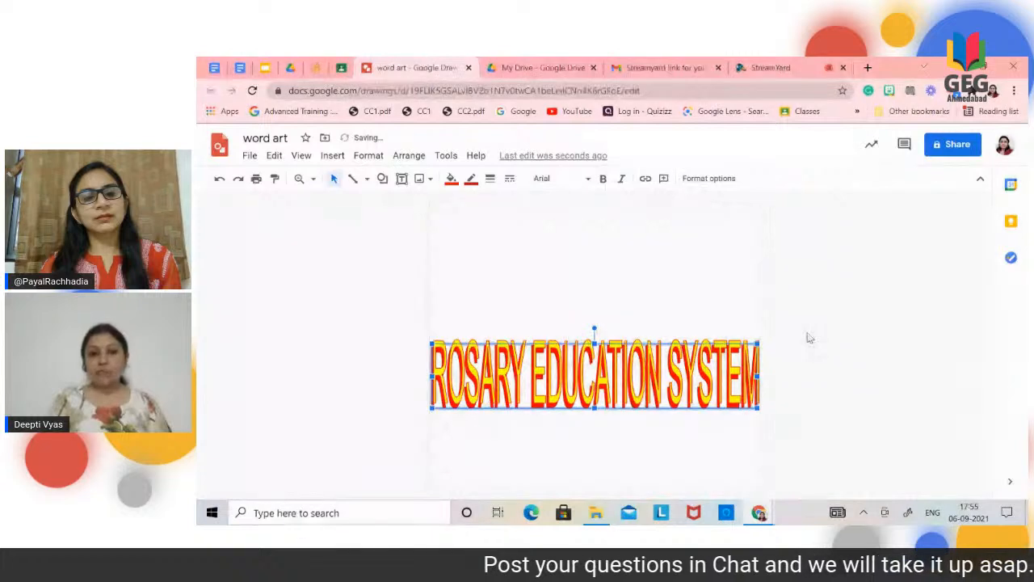
{"action": "left_click", "coordinate": [848, 357]}
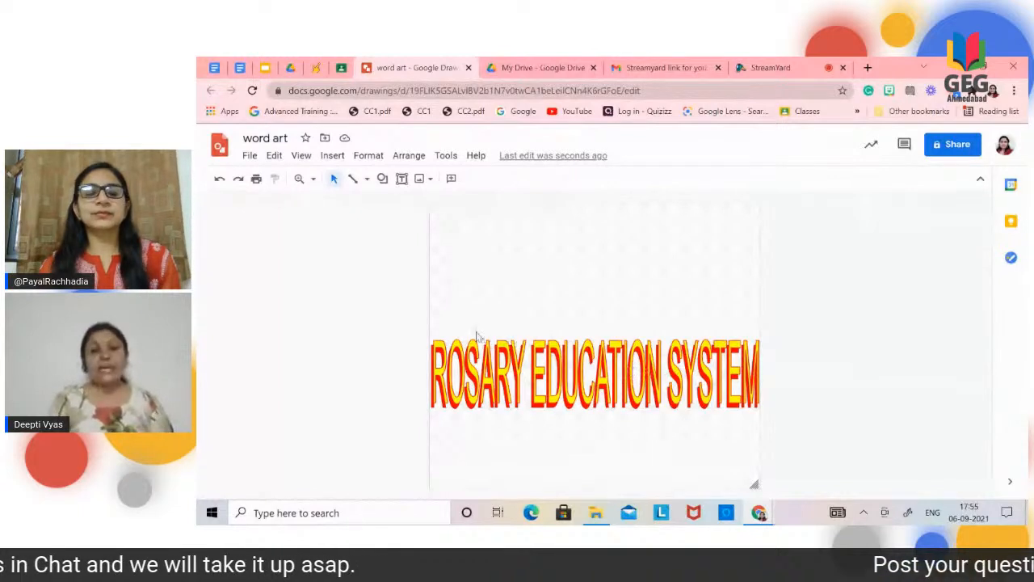
Step: Move the yellow word art slightly down until it lines up vertically with the red copy behind it
{"action": "double_click", "coordinate": [496, 383]}
{"action": "key", "text": "Escape"}
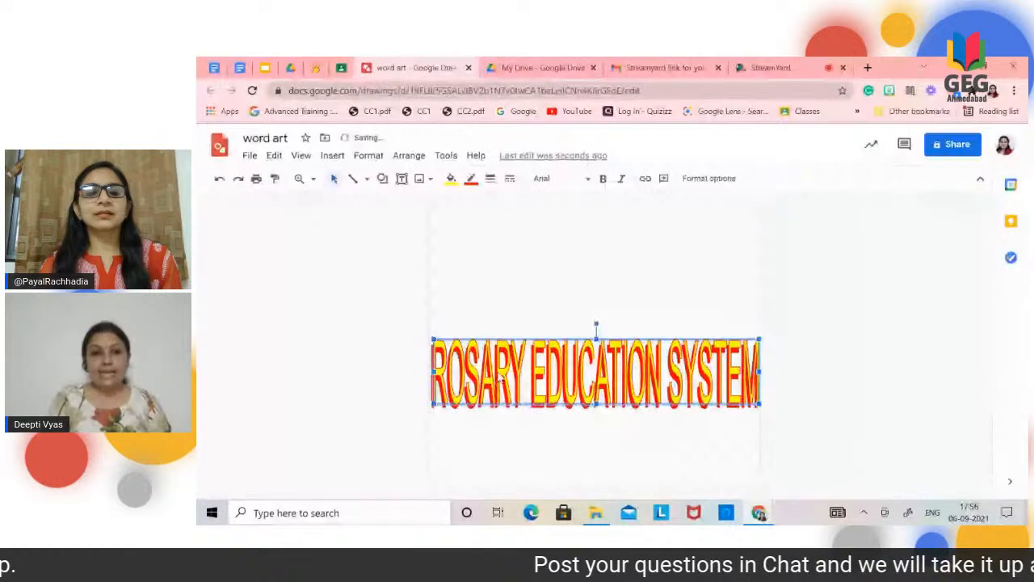
{"action": "mouse_move", "coordinate": [499, 376]}
{"action": "left_mouse_down"}
{"action": "mouse_move", "coordinate": [498, 334]}
{"action": "mouse_move", "coordinate": [502, 364]}
{"action": "left_mouse_up"}
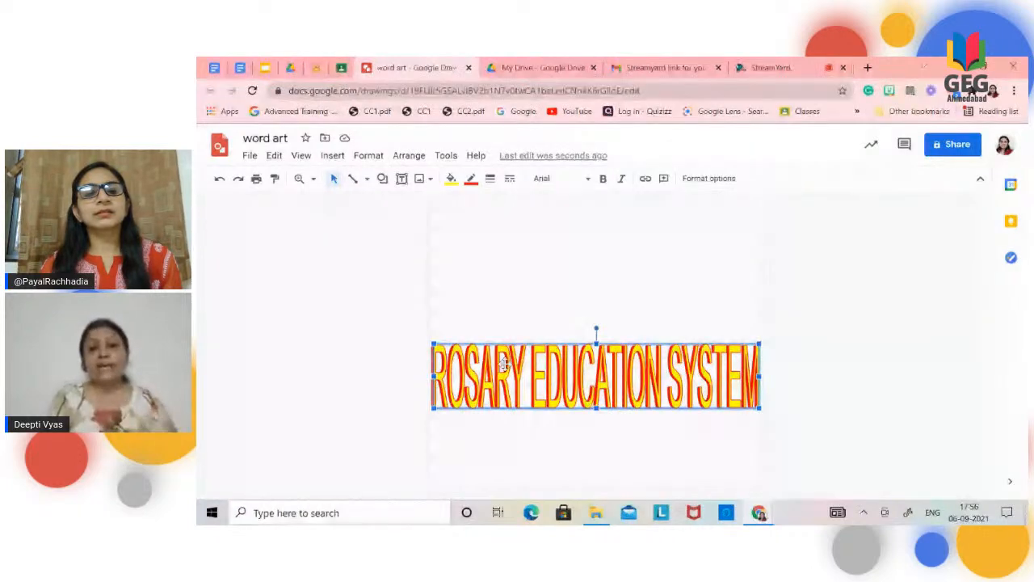
{"action": "left_click", "coordinate": [440, 278]}
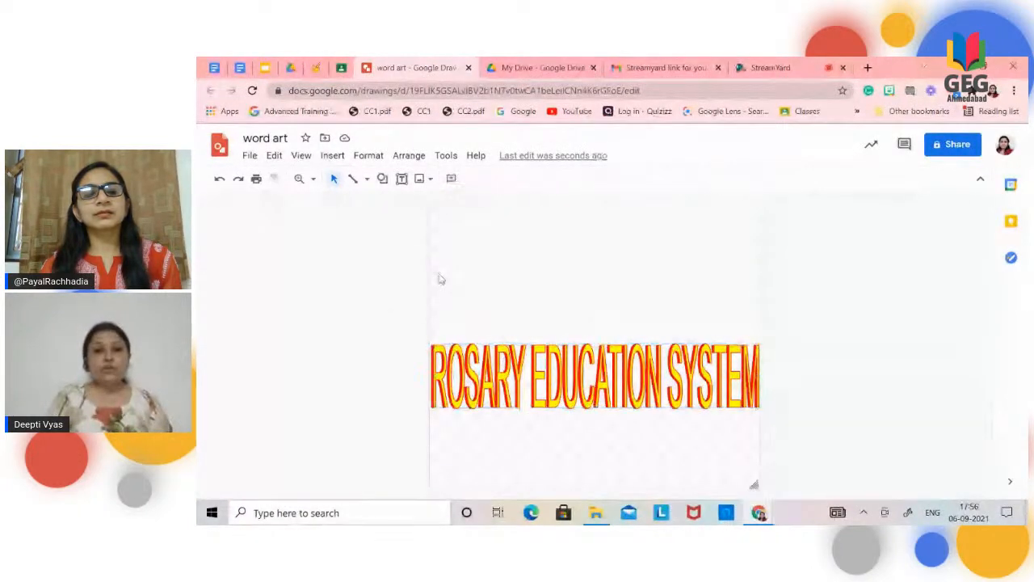
Step: Group the yellow and red word art pieces into one object and shift the group slightly up
{"action": "left_click_drag", "start_coordinate": [434, 273], "coordinate": [761, 460]}
{"action": "left_click", "coordinate": [409, 155]}
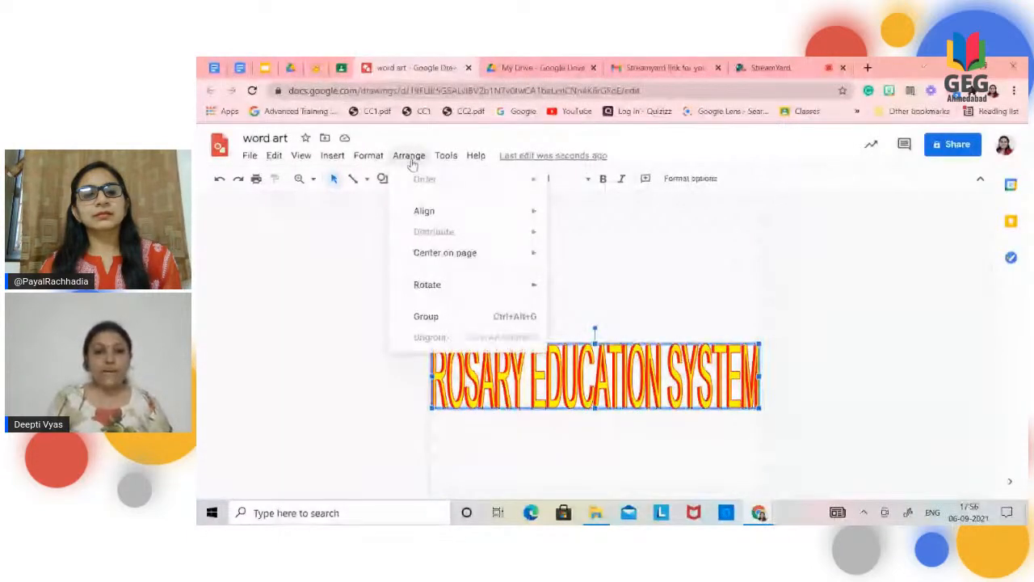
{"action": "left_click", "coordinate": [432, 320]}
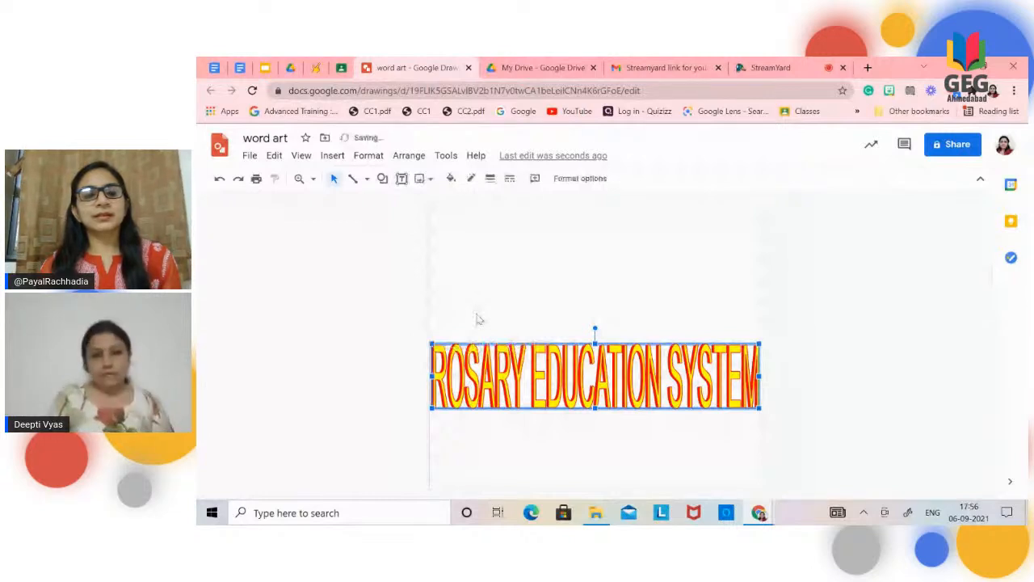
{"action": "left_click_drag", "start_coordinate": [530, 370], "coordinate": [529, 362]}
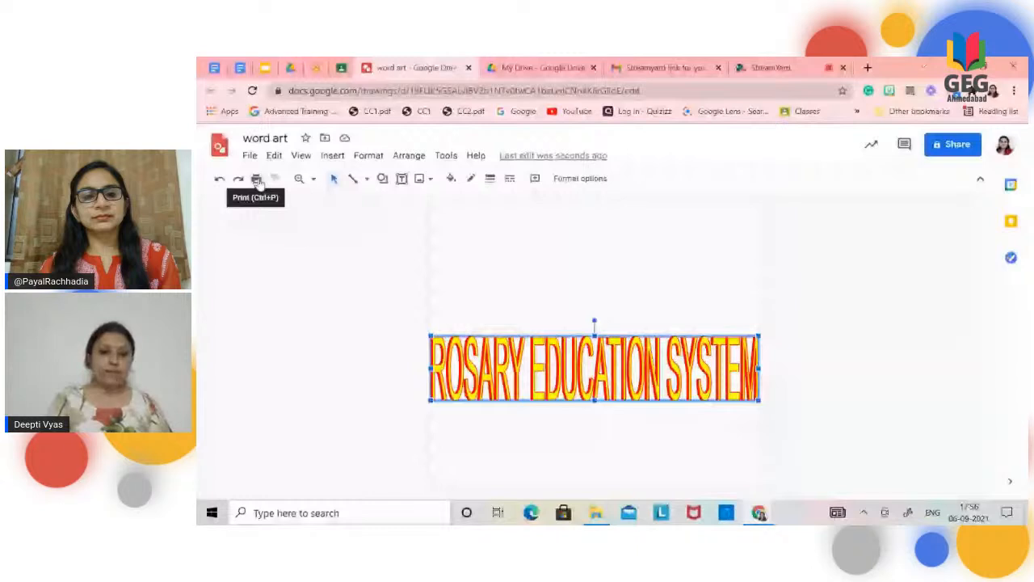
Step: Download the word art drawing as a PNG image, view the downloaded file and close the viewer
{"action": "left_click", "coordinate": [251, 156]}
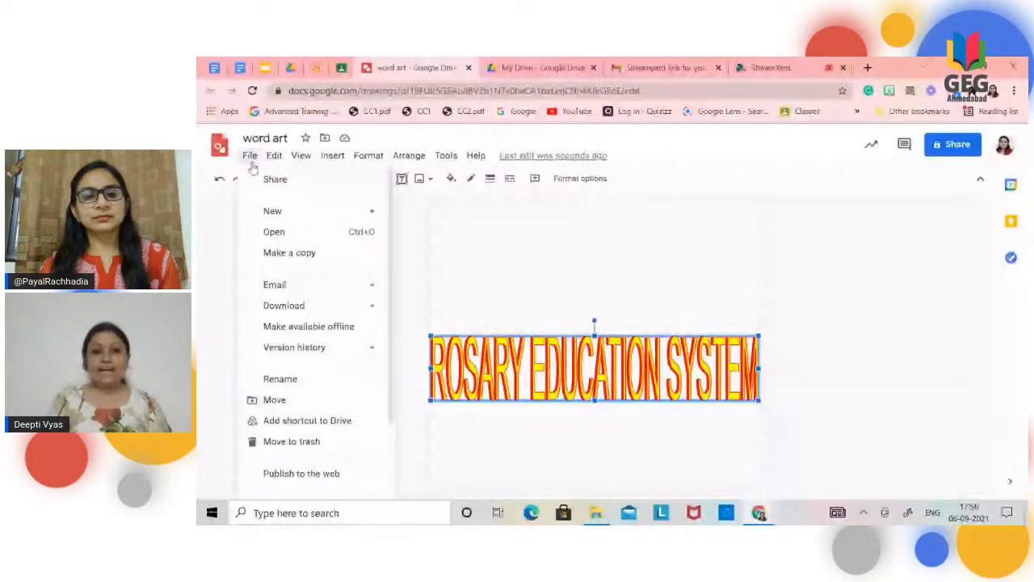
{"action": "mouse_move", "coordinate": [284, 305]}
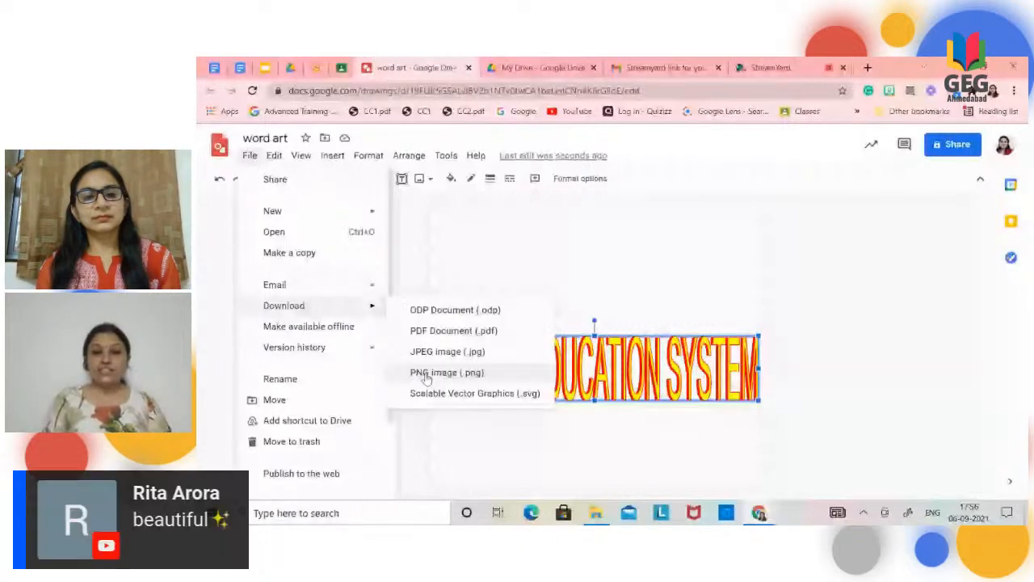
{"action": "left_click", "coordinate": [427, 375]}
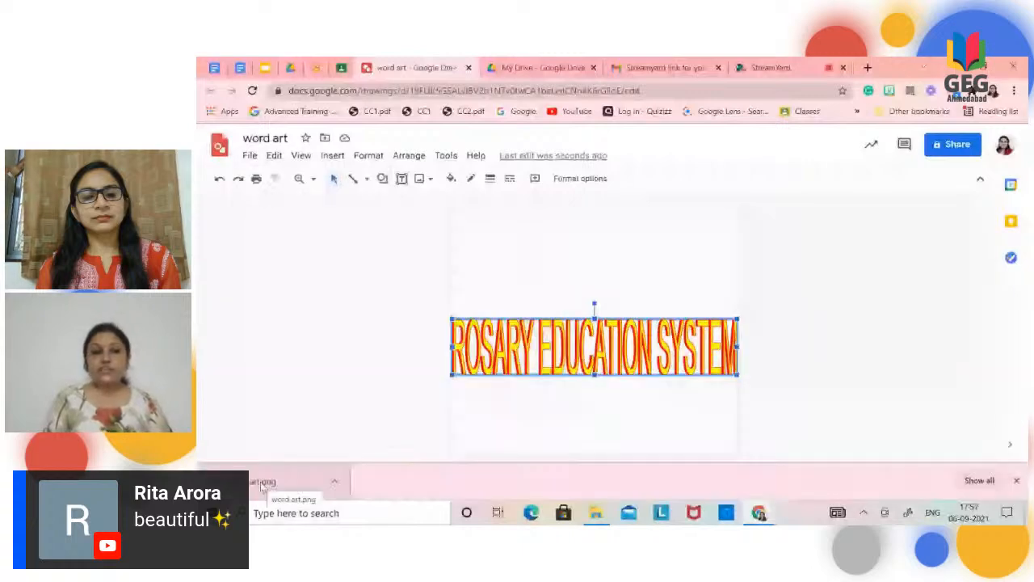
{"action": "left_click", "coordinate": [258, 481]}
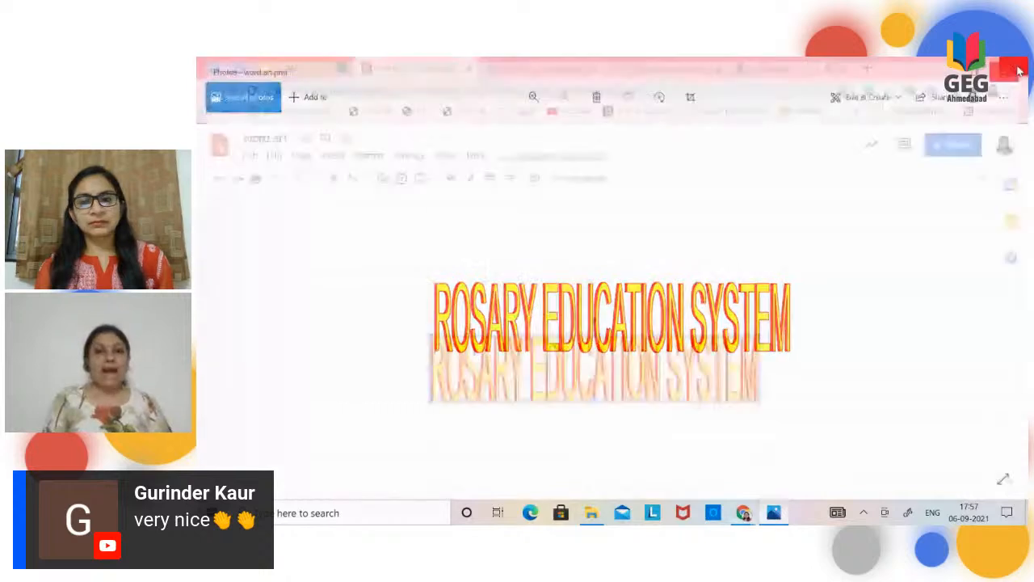
{"action": "left_click", "coordinate": [1016, 70]}
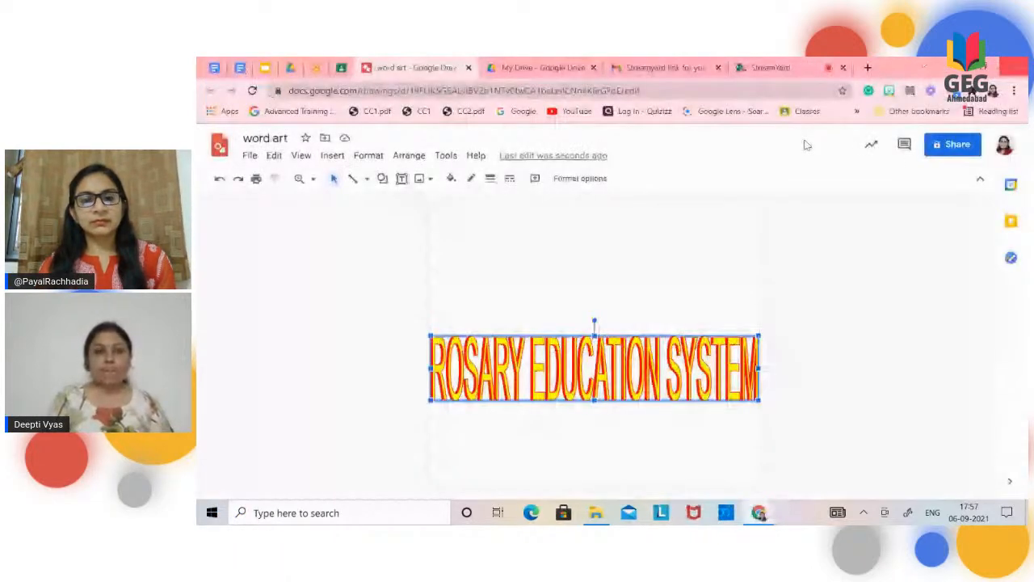
Step: Switch to Google Drive and create a new Google Drawings file in My Drive
{"action": "left_click", "coordinate": [542, 68]}
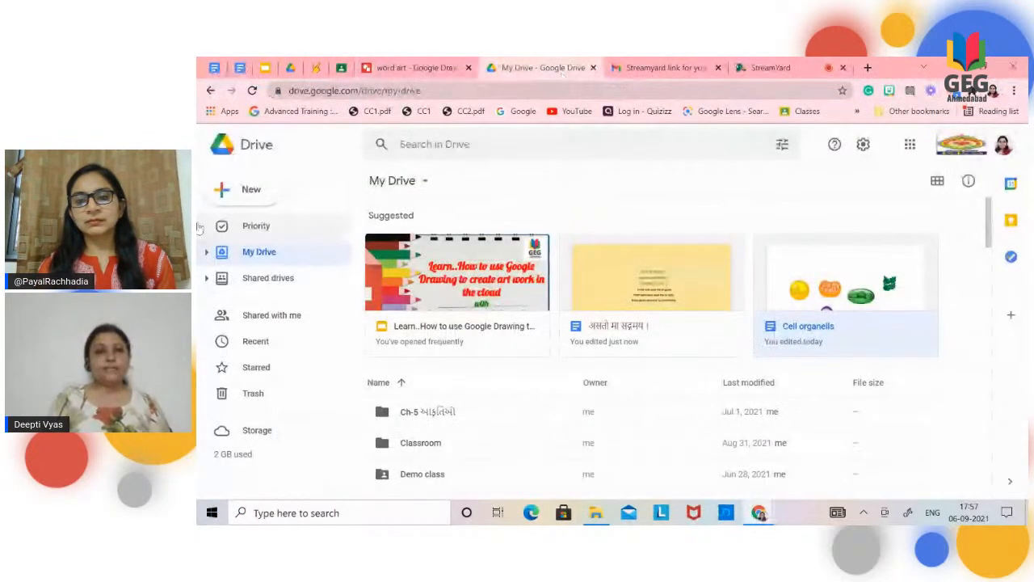
{"action": "left_click", "coordinate": [234, 194]}
{"action": "mouse_move", "coordinate": [324, 362]}
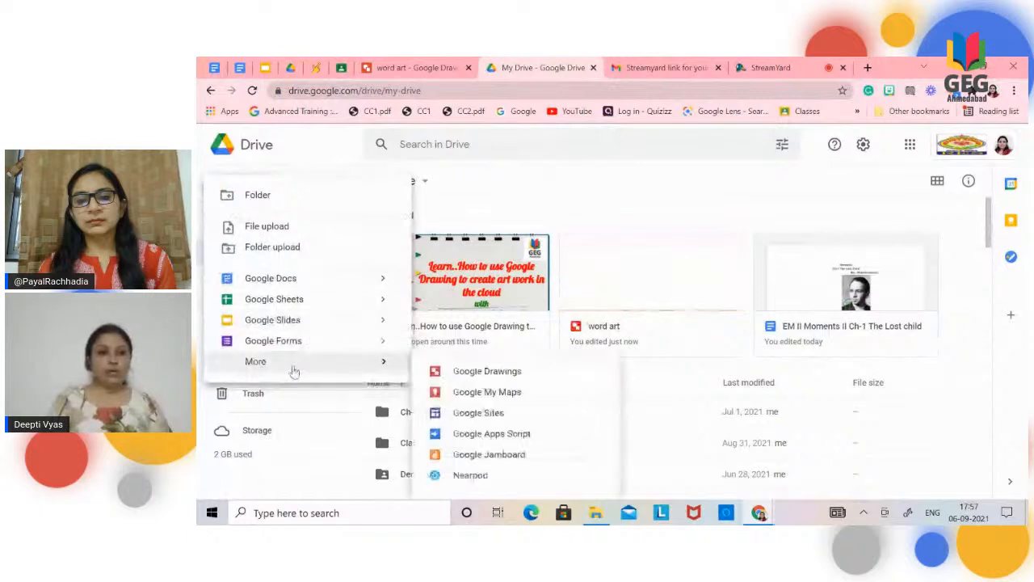
{"action": "left_click", "coordinate": [465, 375]}
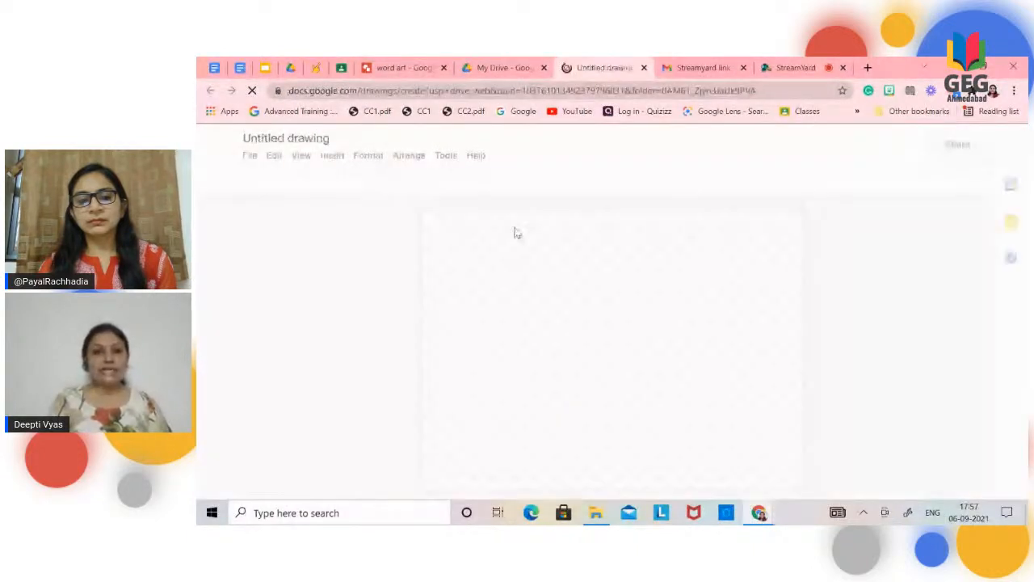
Step: Rename the new untitled drawing as LOGO
{"action": "left_click", "coordinate": [333, 138]}
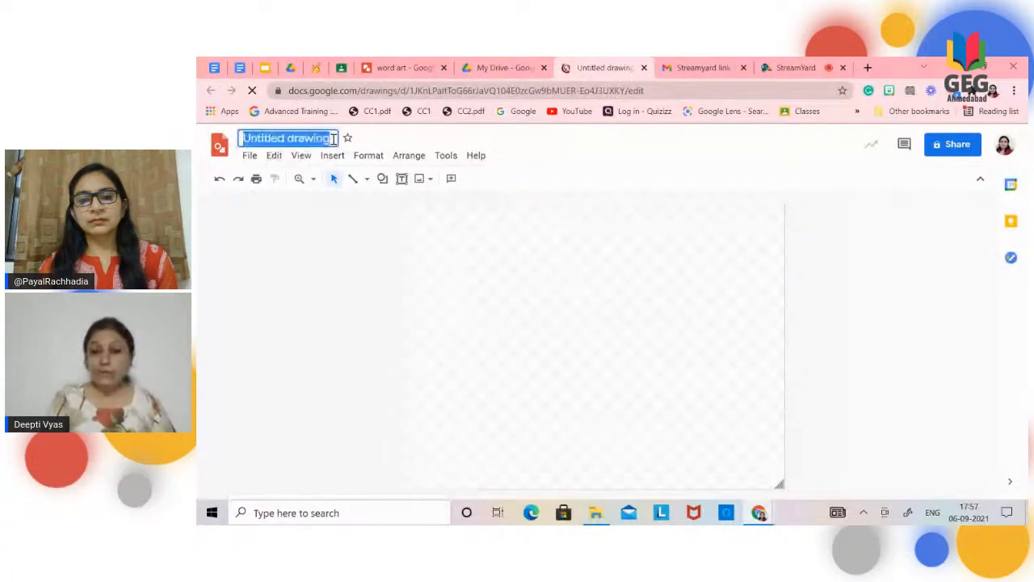
{"action": "key", "text": "BackSpace"}
{"action": "type", "text": "IO"}
{"action": "key", "text": "BackSpace"}
{"action": "key", "text": "BackSpace"}
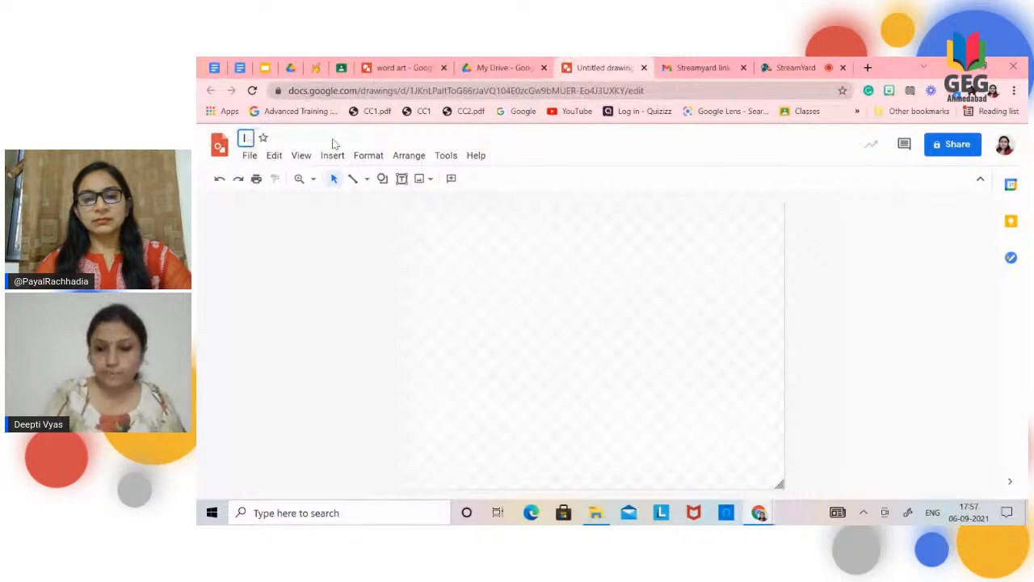
{"action": "type", "text": "LOGO"}
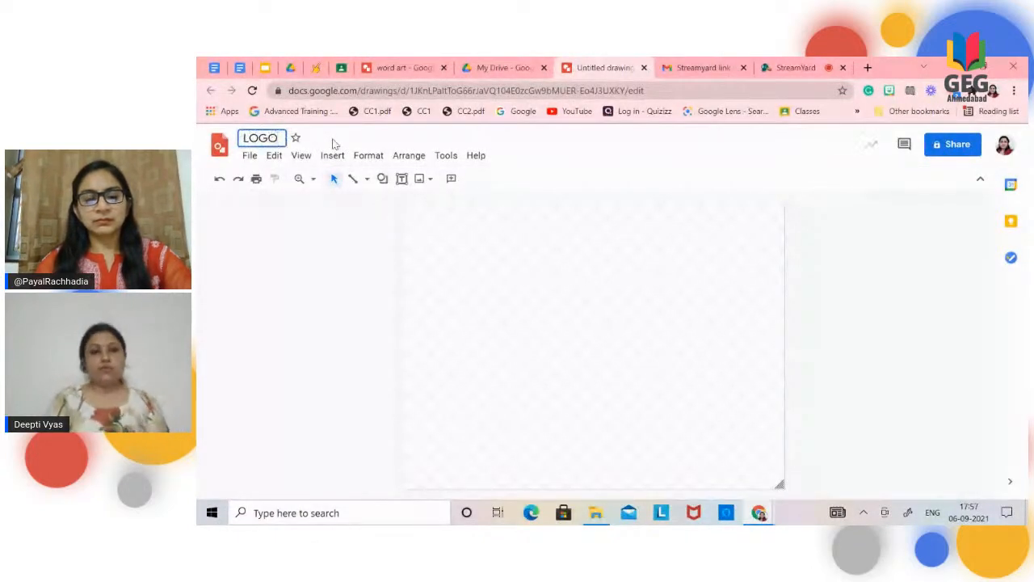
{"action": "left_click", "coordinate": [580, 311]}
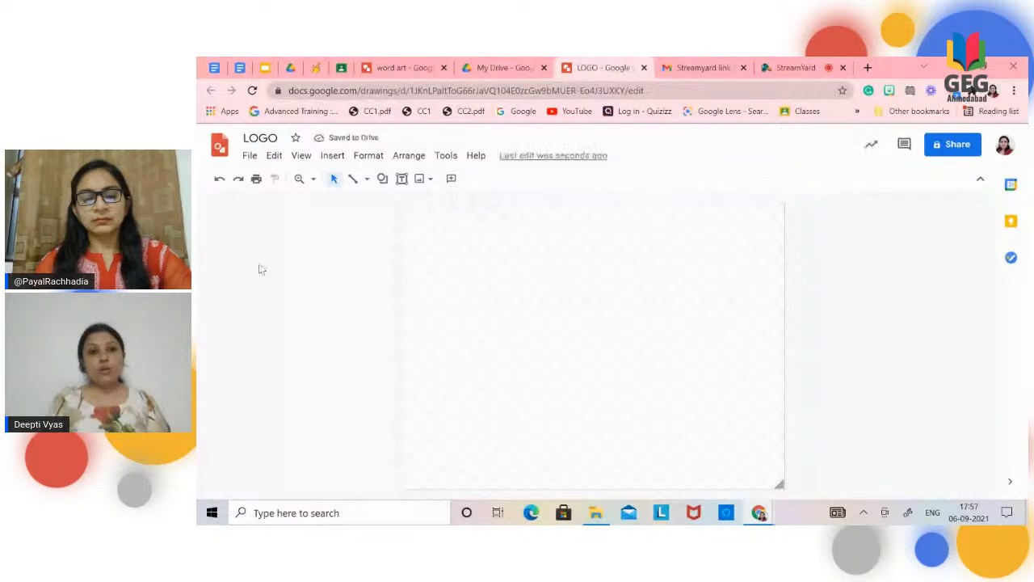
Step: Draw a tall, narrow oval and place it in the upper middle of the page
{"action": "left_click", "coordinate": [381, 178]}
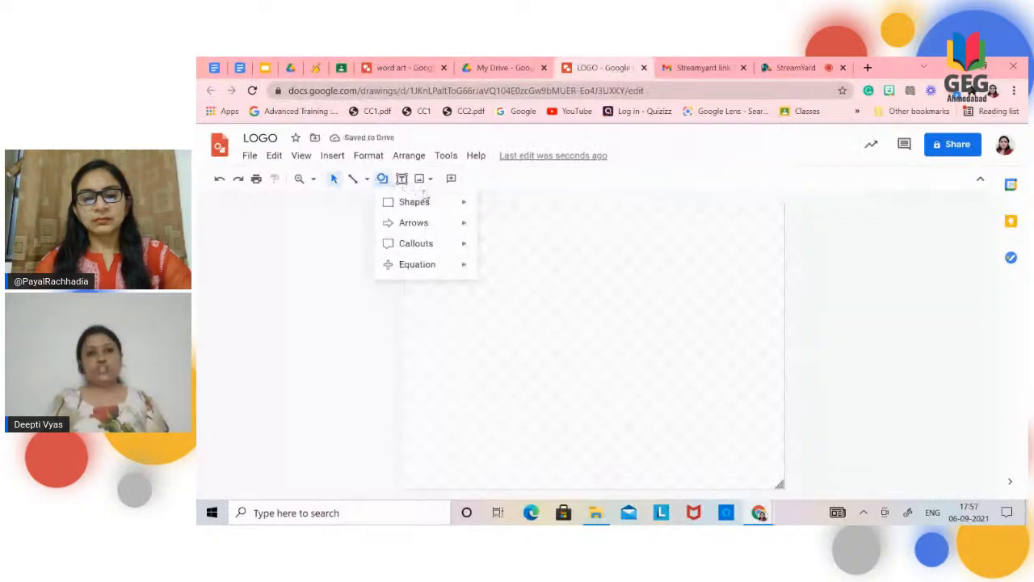
{"action": "mouse_move", "coordinate": [464, 206]}
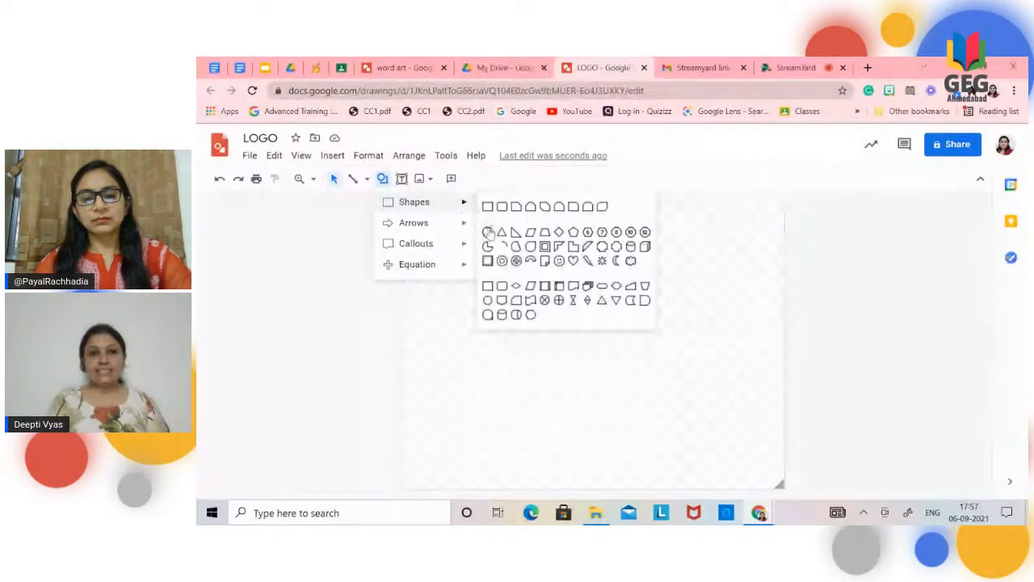
{"action": "left_click", "coordinate": [488, 232]}
{"action": "left_click_drag", "start_coordinate": [571, 211], "coordinate": [490, 376]}
{"action": "left_click_drag", "start_coordinate": [544, 325], "coordinate": [576, 330]}
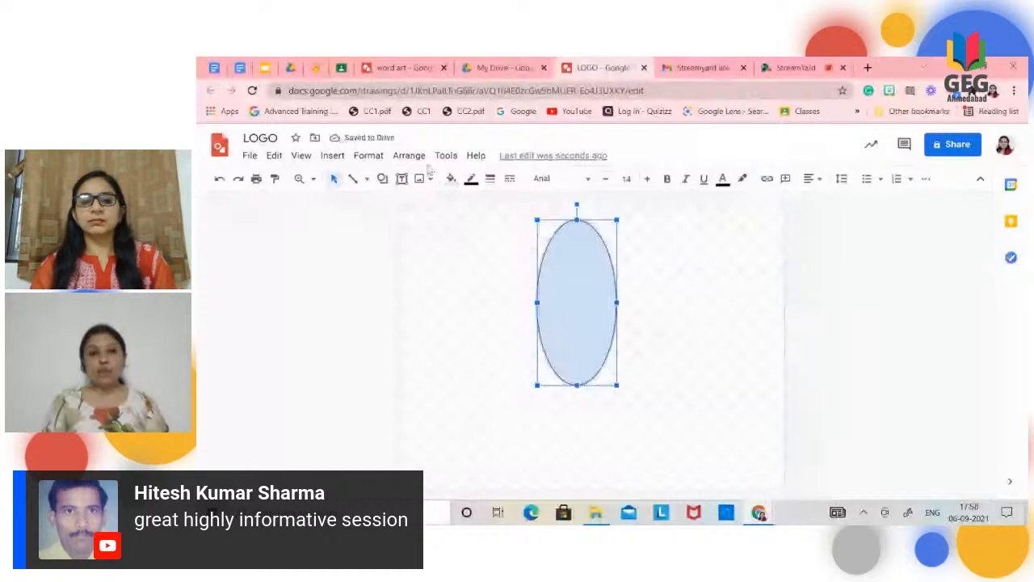
Step: Fill the oval with white and set its border weight to 4px
{"action": "left_click", "coordinate": [451, 178]}
{"action": "left_click", "coordinate": [490, 178]}
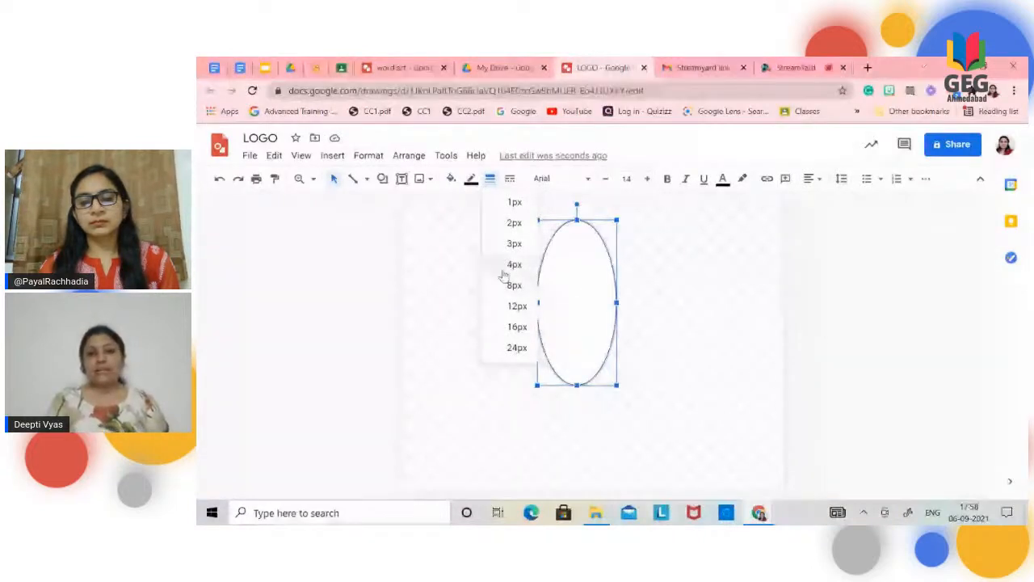
{"action": "left_click", "coordinate": [511, 272]}
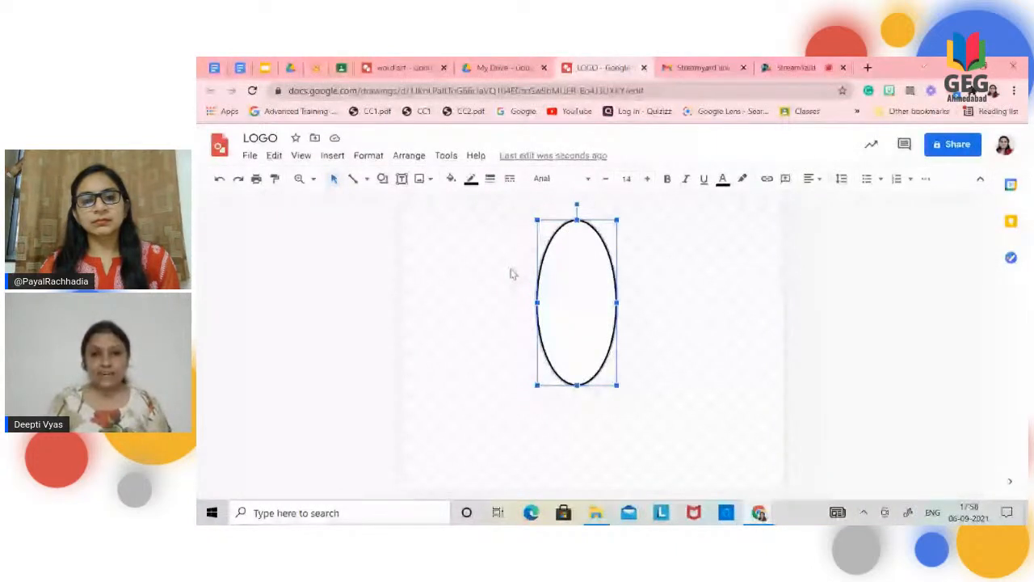
Step: Duplicate the oval, place the copy slightly below the original with their sides aligned, and shorten the copy from its top edge
{"action": "key", "text": "ctrl+d"}
{"action": "left_click_drag", "start_coordinate": [597, 251], "coordinate": [588, 252]}
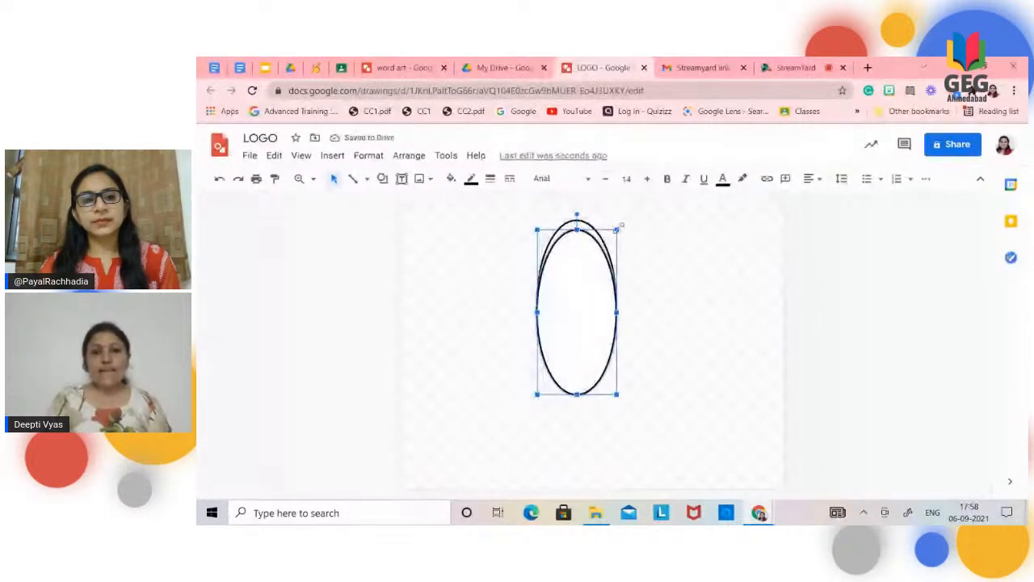
{"action": "left_click", "coordinate": [619, 234]}
{"action": "left_click", "coordinate": [607, 247]}
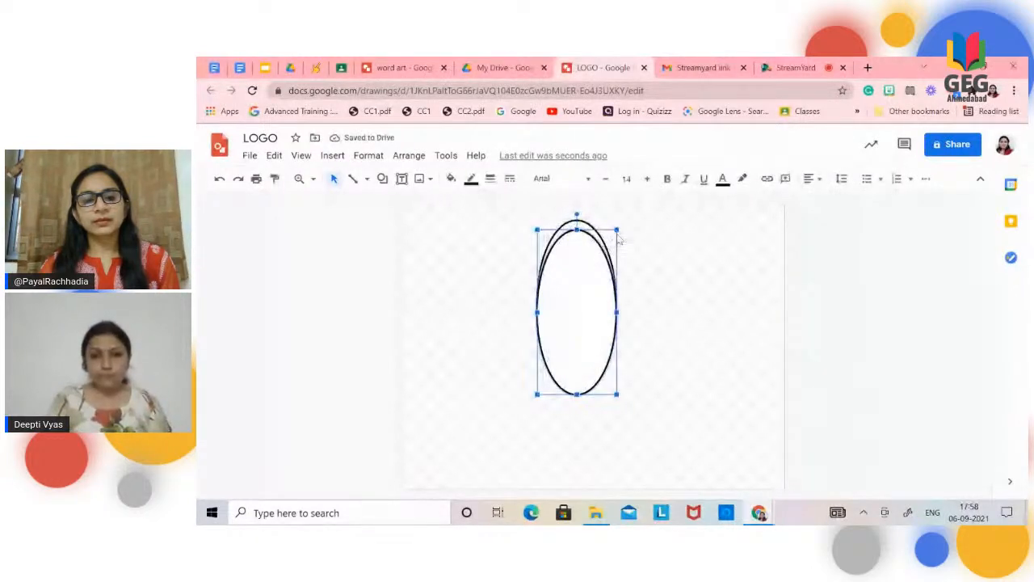
{"action": "left_click_drag", "start_coordinate": [617, 231], "coordinate": [615, 245]}
{"action": "left_click", "coordinate": [670, 273]}
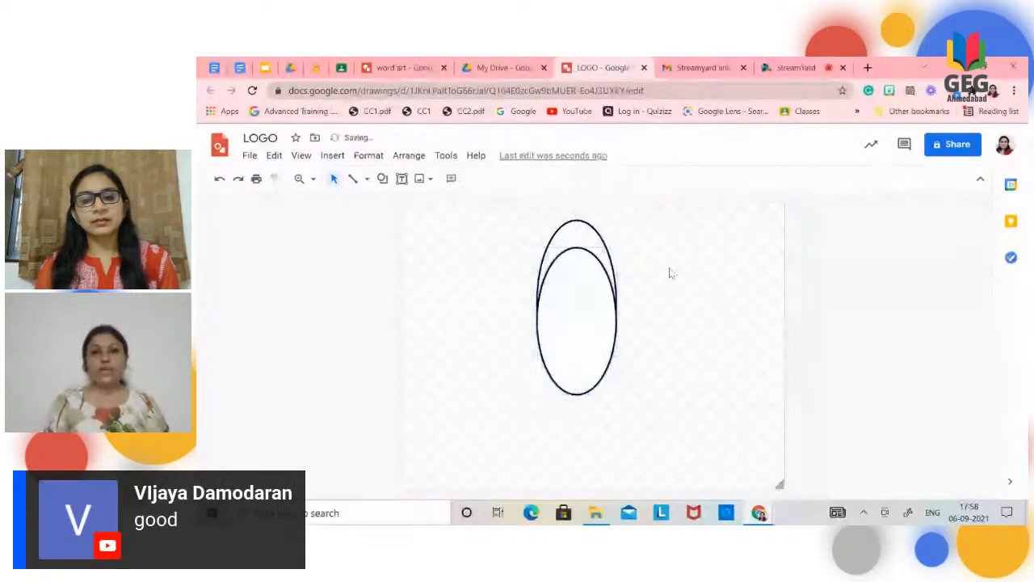
Step: Fill the shorter front oval with a light yellow gradient
{"action": "left_click", "coordinate": [561, 312]}
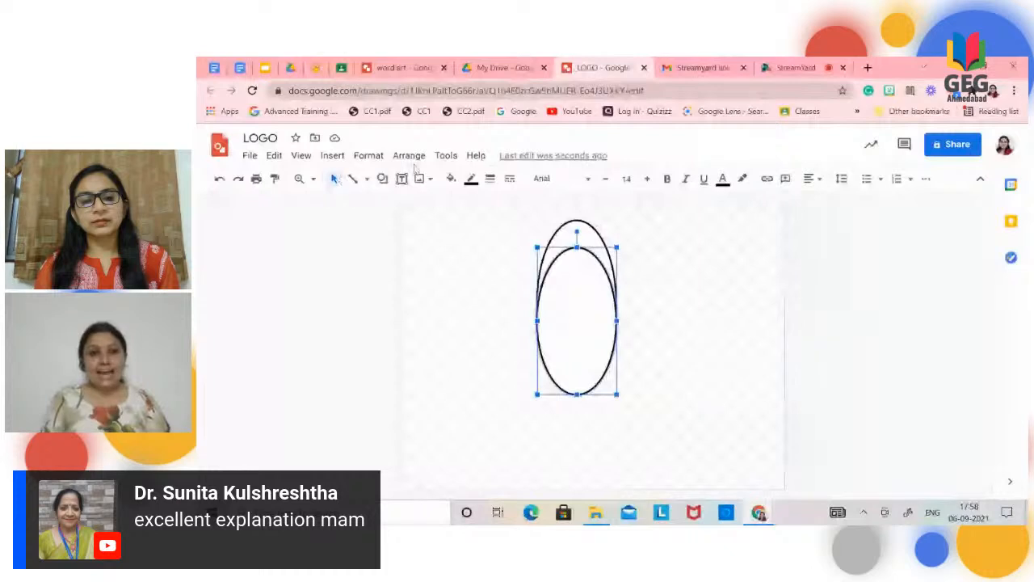
{"action": "left_click", "coordinate": [451, 178]}
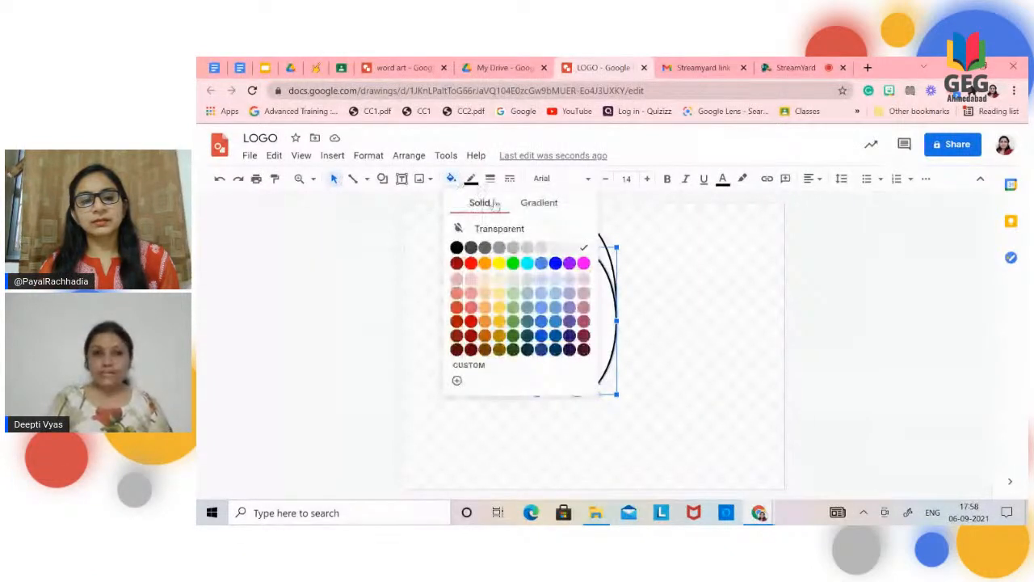
{"action": "left_click", "coordinate": [550, 206]}
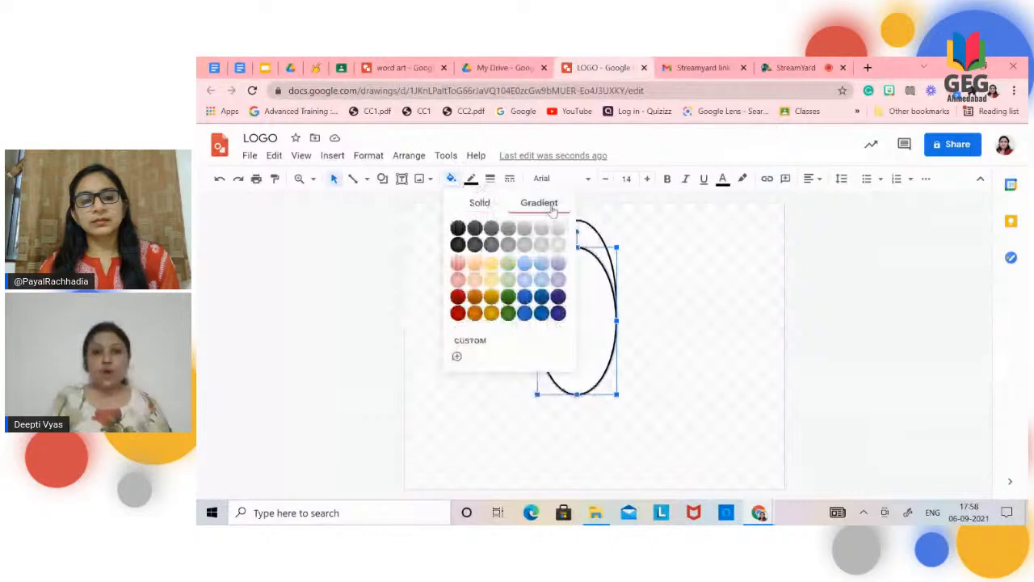
{"action": "left_click", "coordinate": [491, 264]}
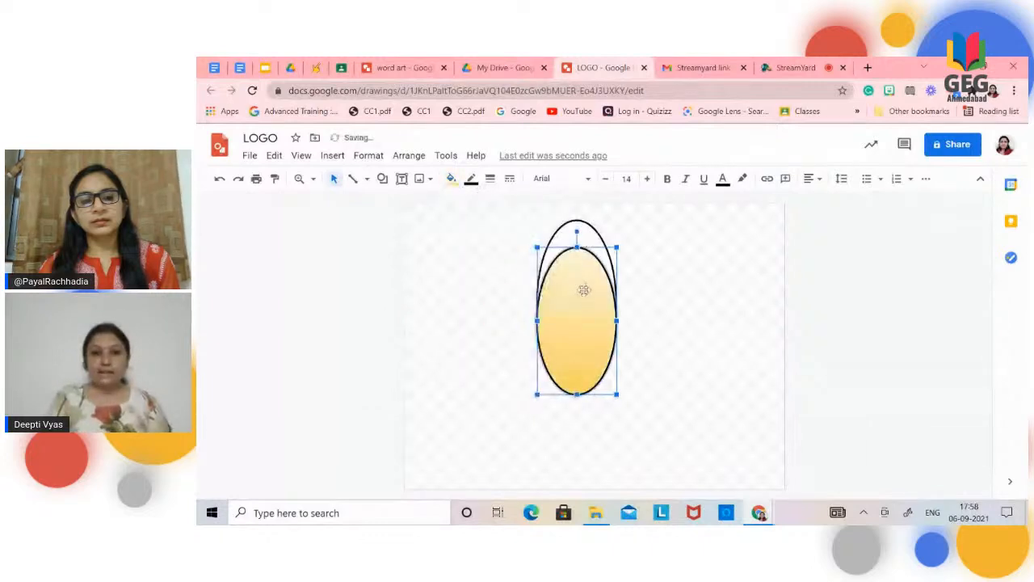
Step: Change the front oval's fill to a light yellow radial gradient and give the taller back oval a light yellow gradient
{"action": "left_click", "coordinate": [451, 180]}
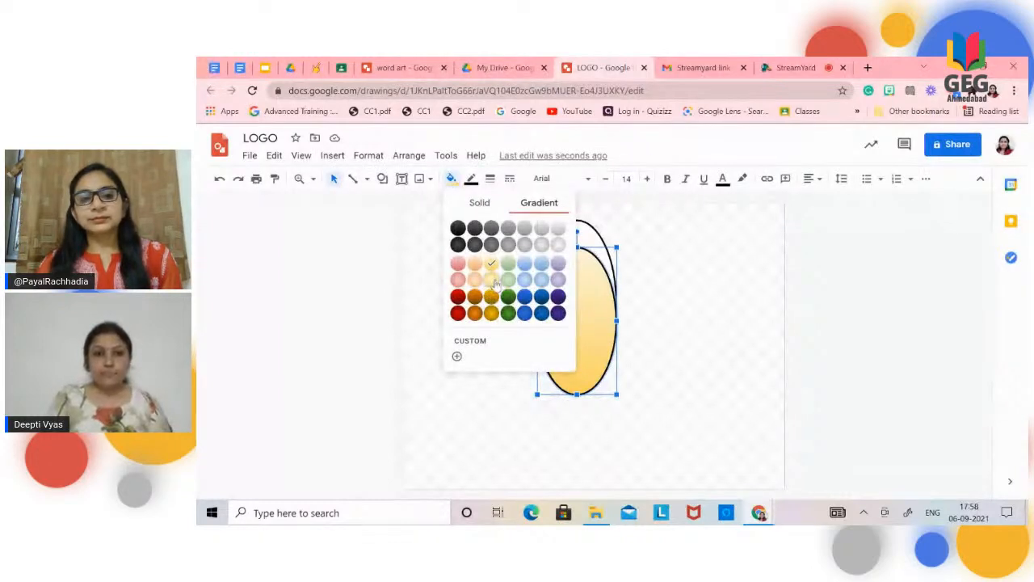
{"action": "left_click", "coordinate": [491, 280]}
{"action": "left_click", "coordinate": [568, 235]}
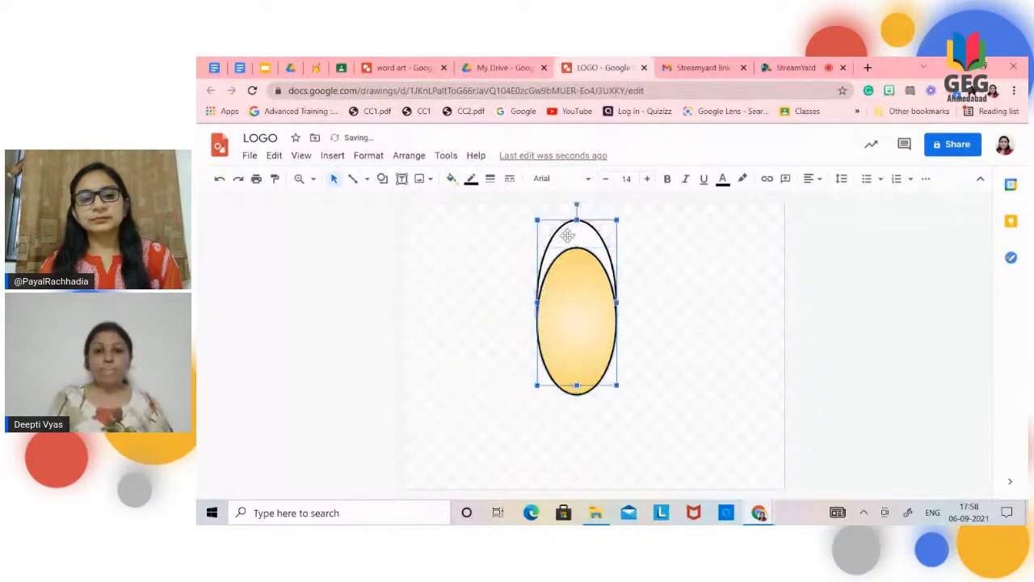
{"action": "left_click", "coordinate": [451, 179]}
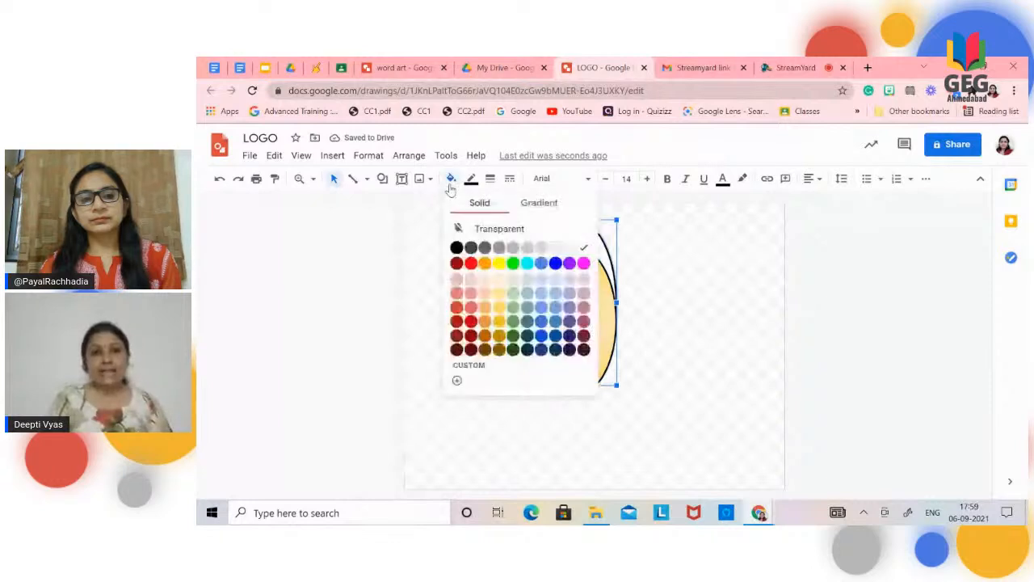
{"action": "left_click", "coordinate": [539, 204]}
{"action": "left_click", "coordinate": [499, 265]}
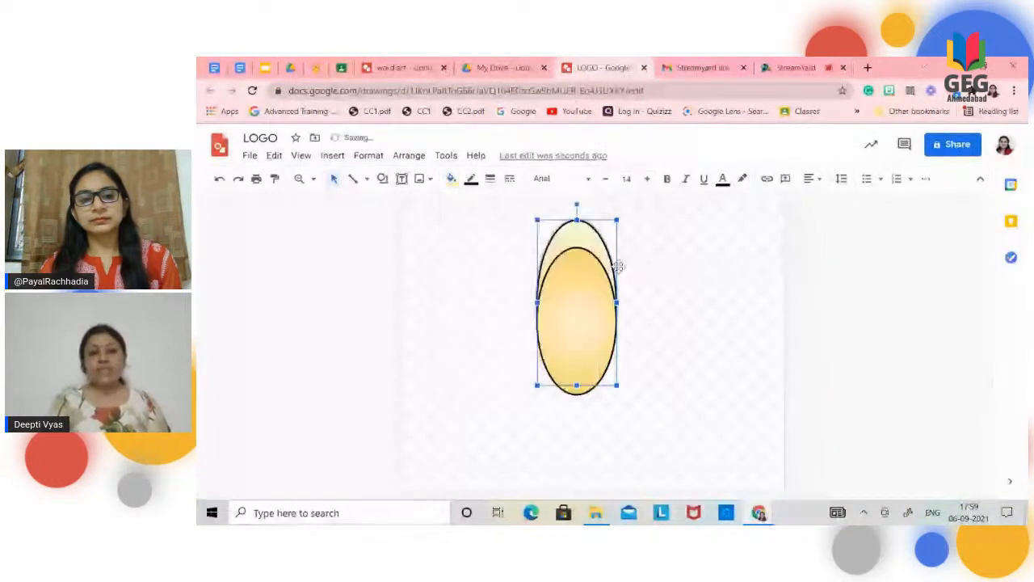
{"action": "left_click", "coordinate": [688, 282]}
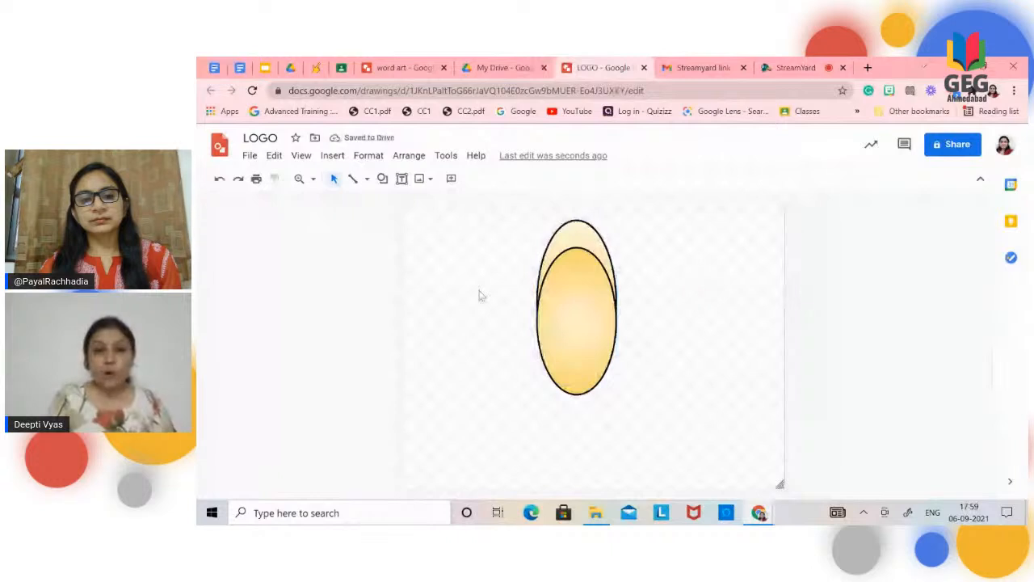
Step: Group the two ovals and move the group slightly to the right
{"action": "left_click_drag", "start_coordinate": [526, 216], "coordinate": [633, 413]}
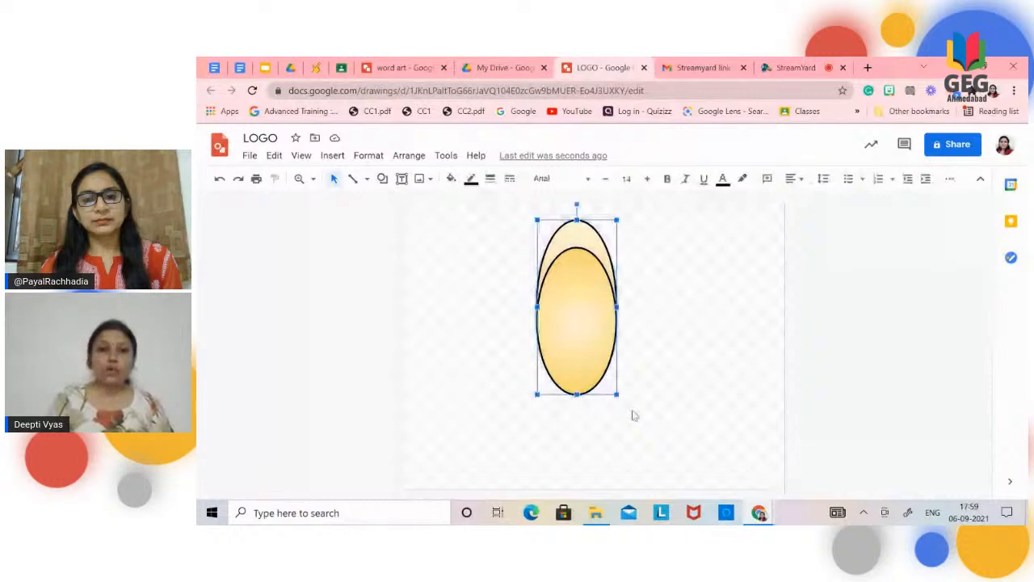
{"action": "left_click", "coordinate": [407, 155]}
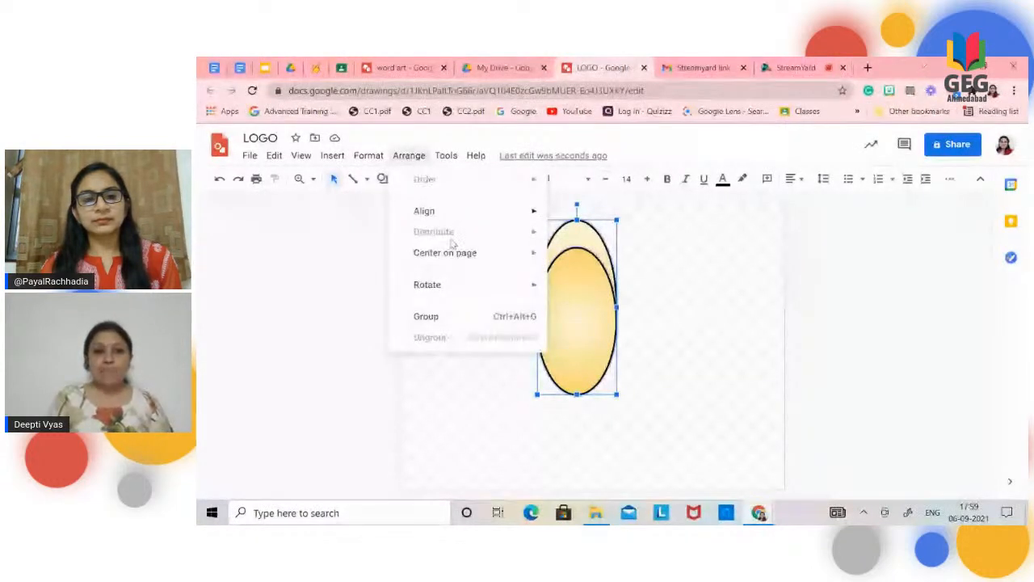
{"action": "left_click", "coordinate": [459, 318]}
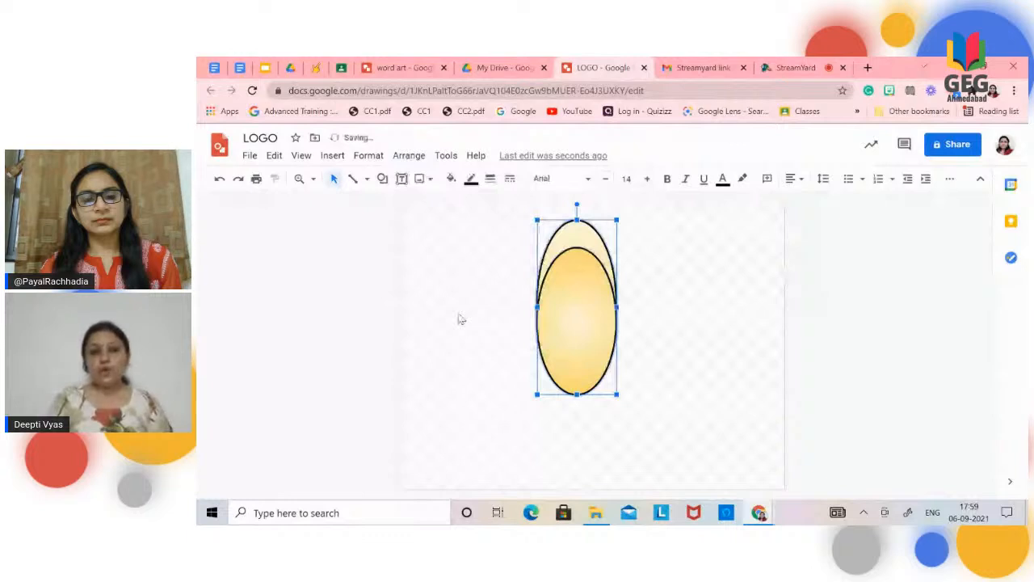
{"action": "mouse_move", "coordinate": [579, 298]}
{"action": "left_mouse_down"}
{"action": "mouse_move", "coordinate": [587, 275]}
{"action": "mouse_move", "coordinate": [588, 304]}
{"action": "left_mouse_up"}
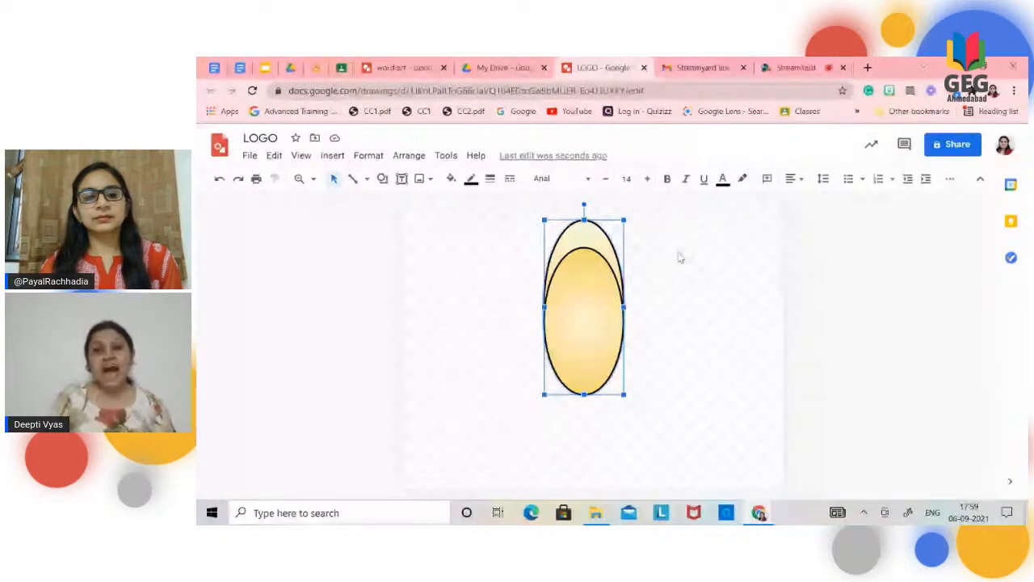
Step: Search the web for images of "EARTHEN LAMP" to insert into the drawing
{"action": "left_click", "coordinate": [332, 159]}
{"action": "mouse_move", "coordinate": [348, 183]}
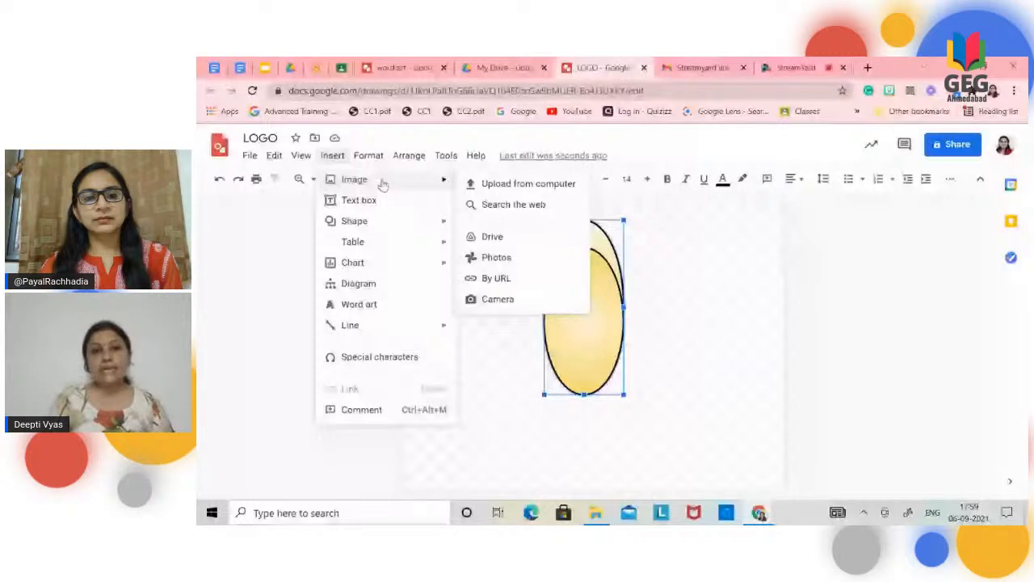
{"action": "left_click", "coordinate": [489, 205]}
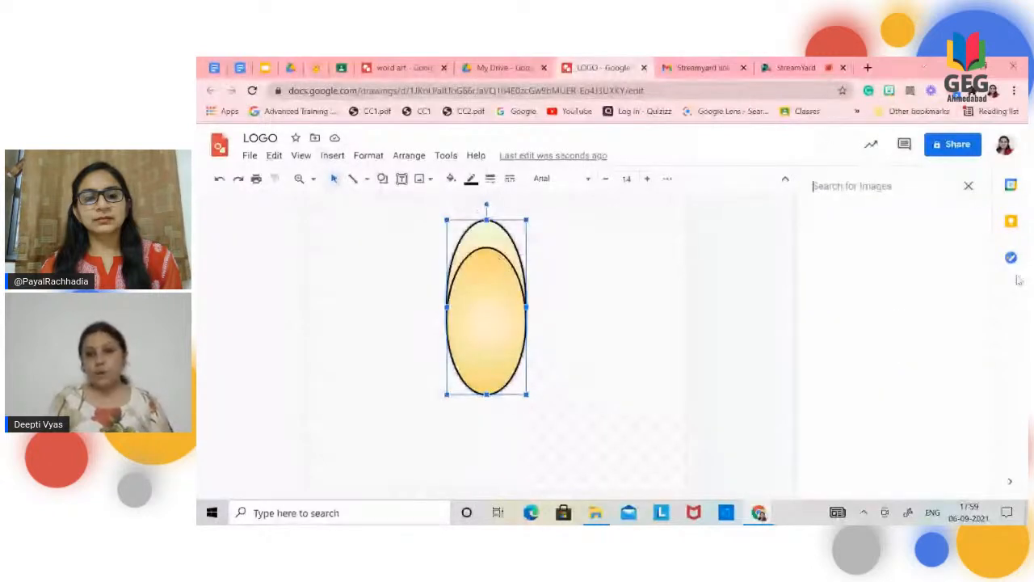
{"action": "left_click", "coordinate": [847, 191]}
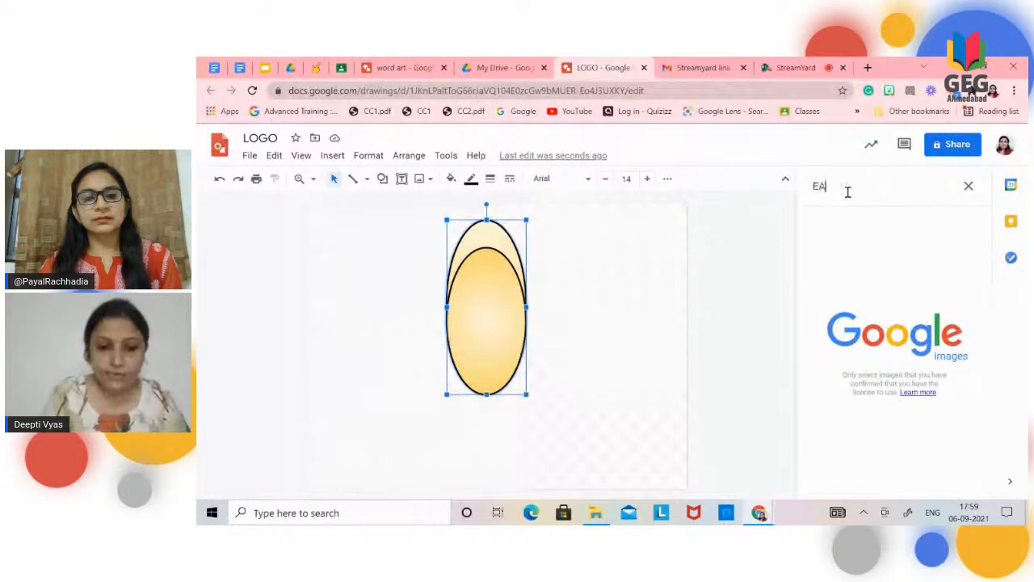
{"action": "type", "text": "EA"}
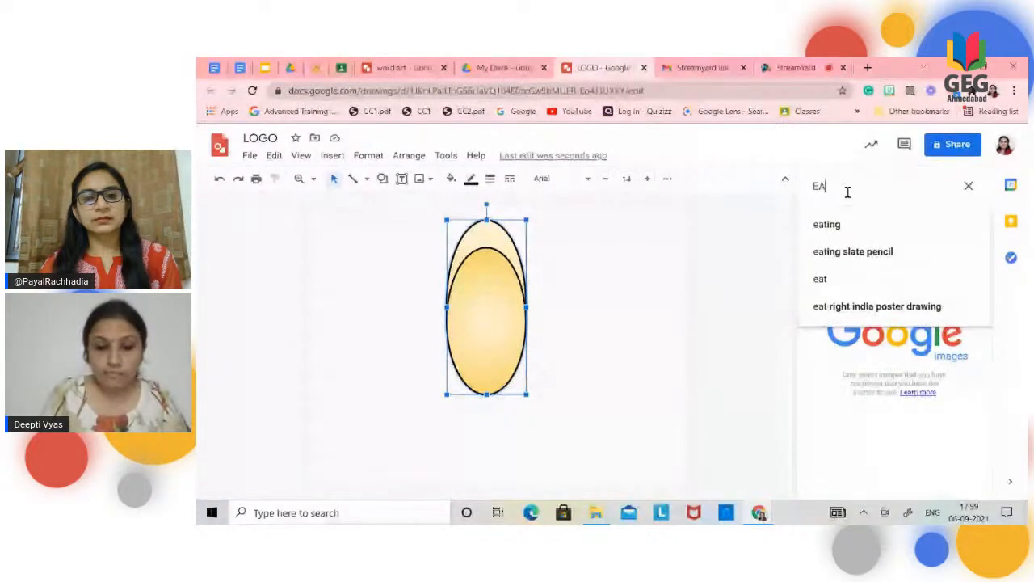
{"action": "type", "text": "RTHEN"}
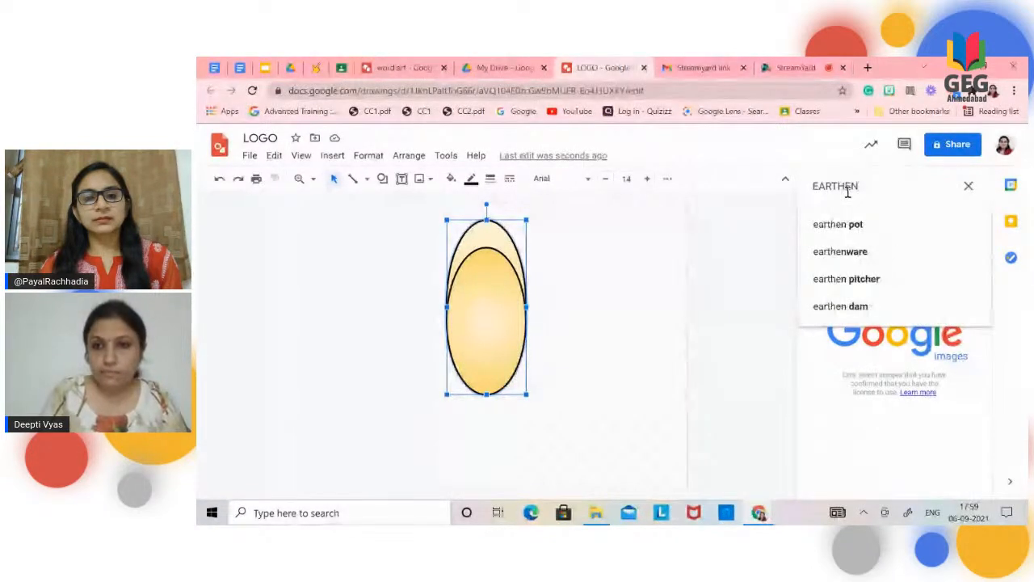
{"action": "type", "text": " LAMP"}
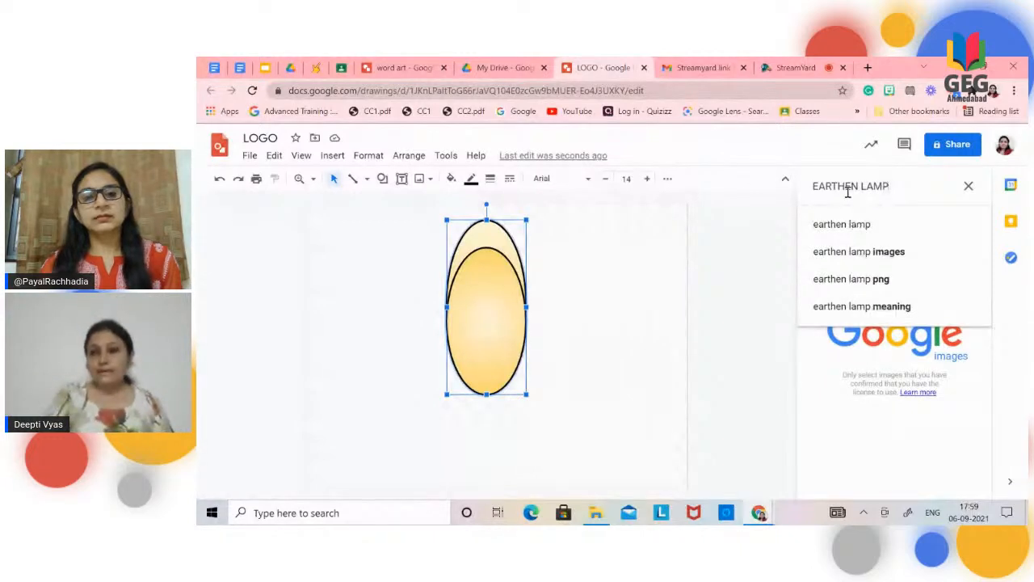
{"action": "key", "text": "Return"}
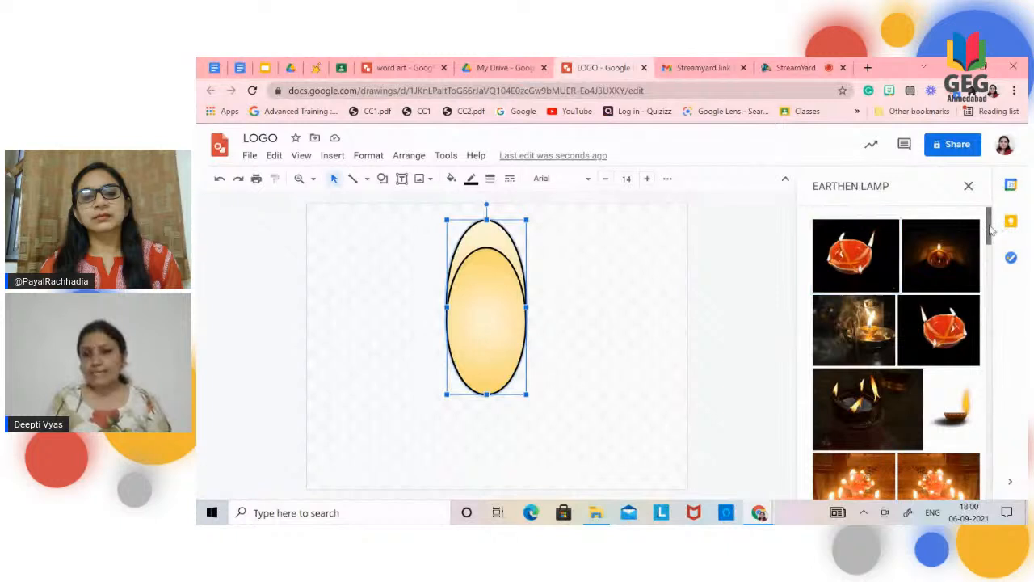
Step: Insert the illustrated yellow-and-red lamp image, shrink it to the ovals' width, and place it over the lower half of the front oval
{"action": "left_click_drag", "start_coordinate": [994, 227], "coordinate": [969, 323]}
{"action": "left_click", "coordinate": [888, 322]}
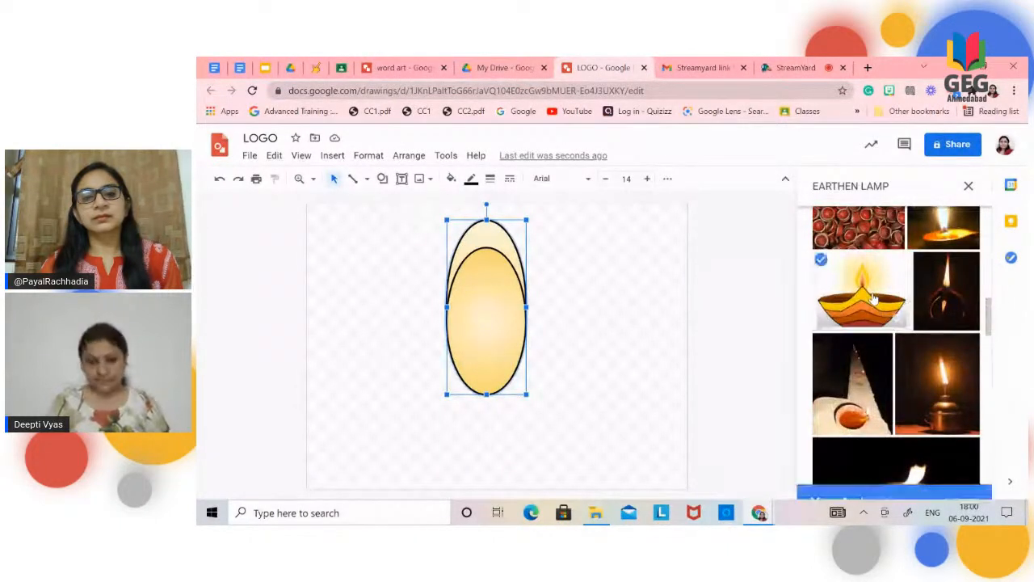
{"action": "left_click", "coordinate": [958, 483]}
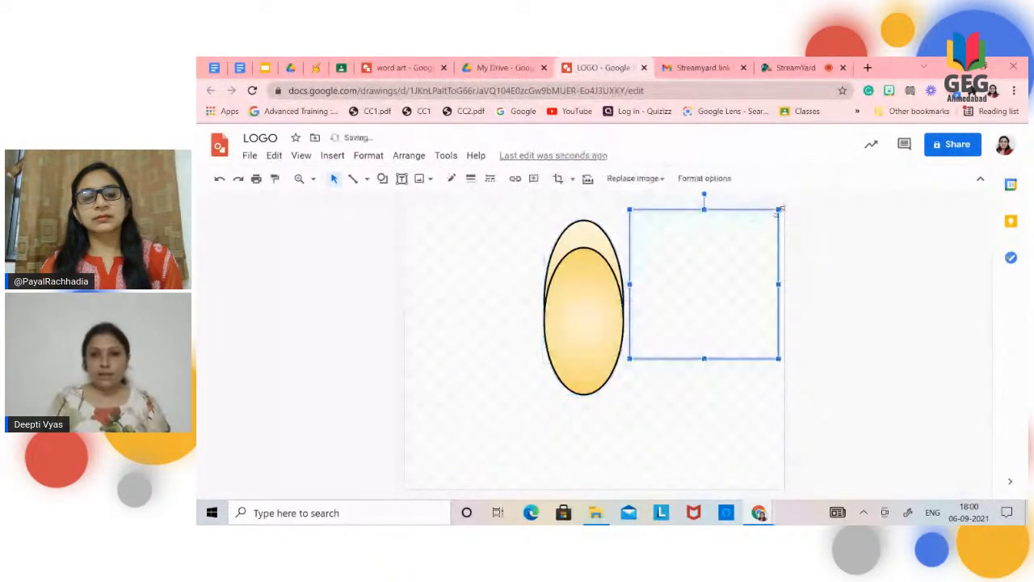
{"action": "left_click_drag", "start_coordinate": [778, 212], "coordinate": [599, 315]}
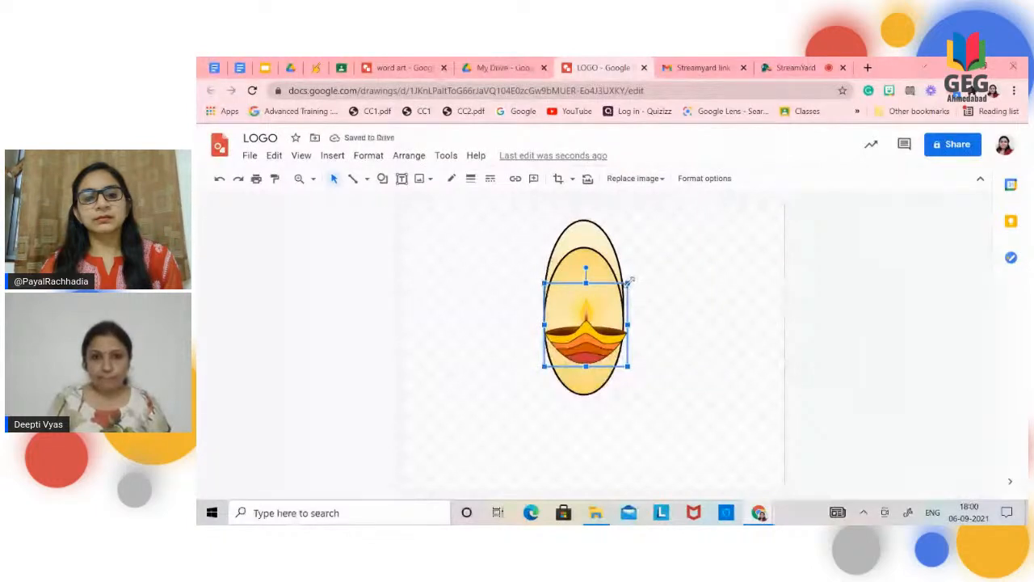
{"action": "left_click_drag", "start_coordinate": [627, 283], "coordinate": [617, 286]}
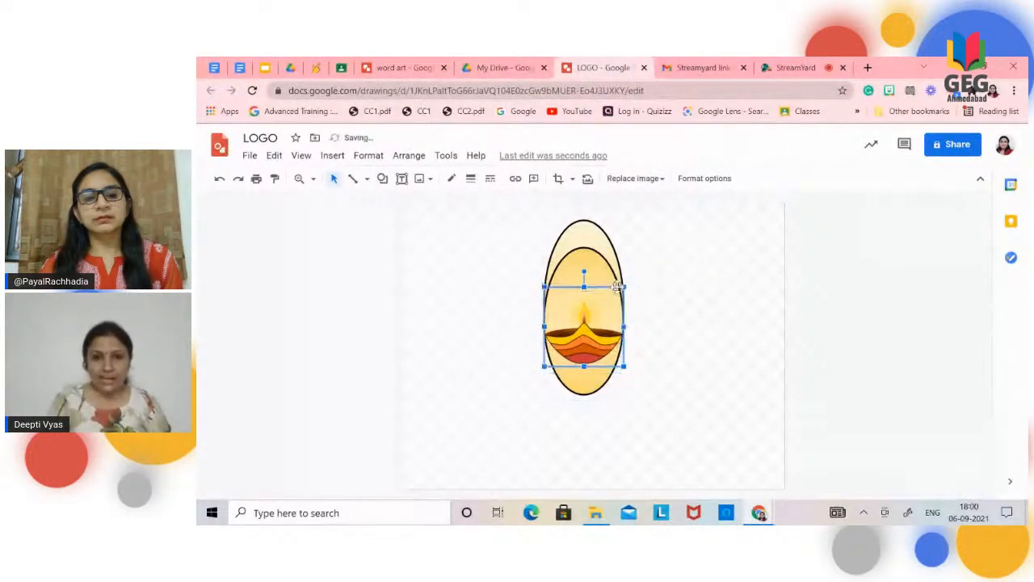
{"action": "left_click", "coordinate": [686, 293]}
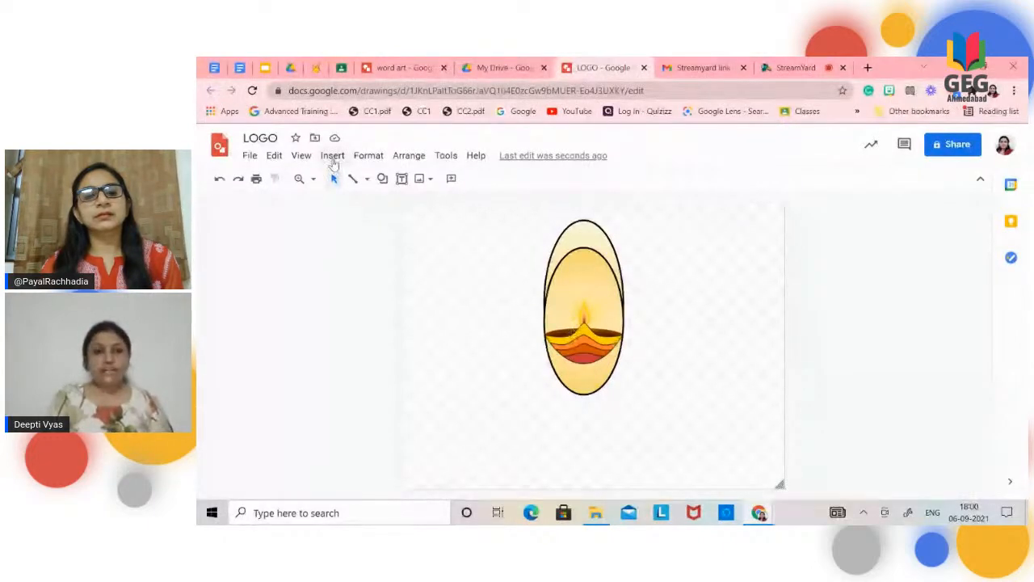
Step: Draw a wide pill shape centered directly beneath the ovals, make it slightly taller, and fill it with light yellow
{"action": "left_click", "coordinate": [382, 178]}
{"action": "mouse_move", "coordinate": [412, 204]}
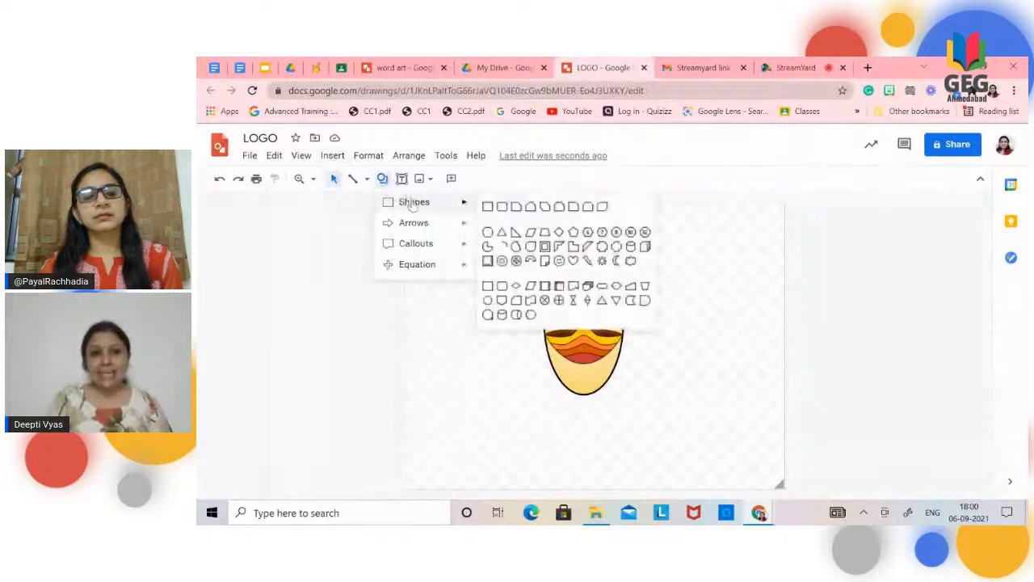
{"action": "left_click", "coordinate": [598, 287]}
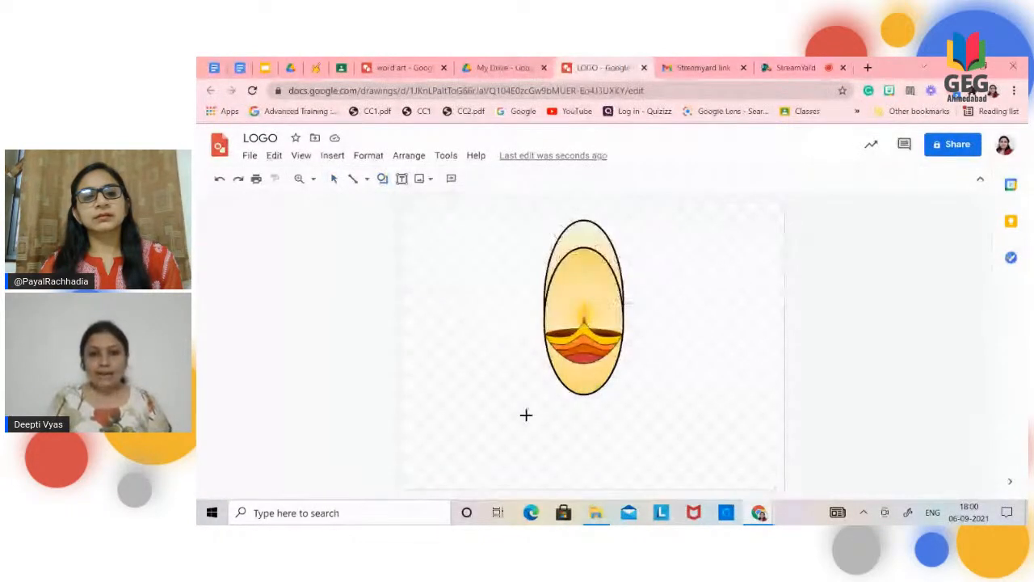
{"action": "mouse_move", "coordinate": [516, 405]}
{"action": "left_mouse_down"}
{"action": "mouse_move", "coordinate": [684, 445]}
{"action": "mouse_move", "coordinate": [683, 455]}
{"action": "left_mouse_up"}
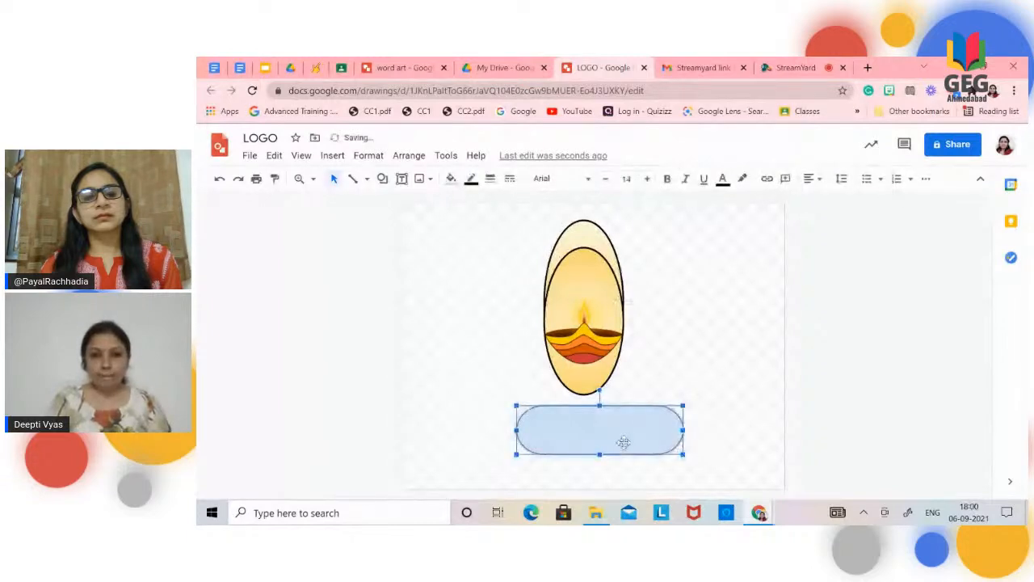
{"action": "left_click_drag", "start_coordinate": [619, 439], "coordinate": [609, 433]}
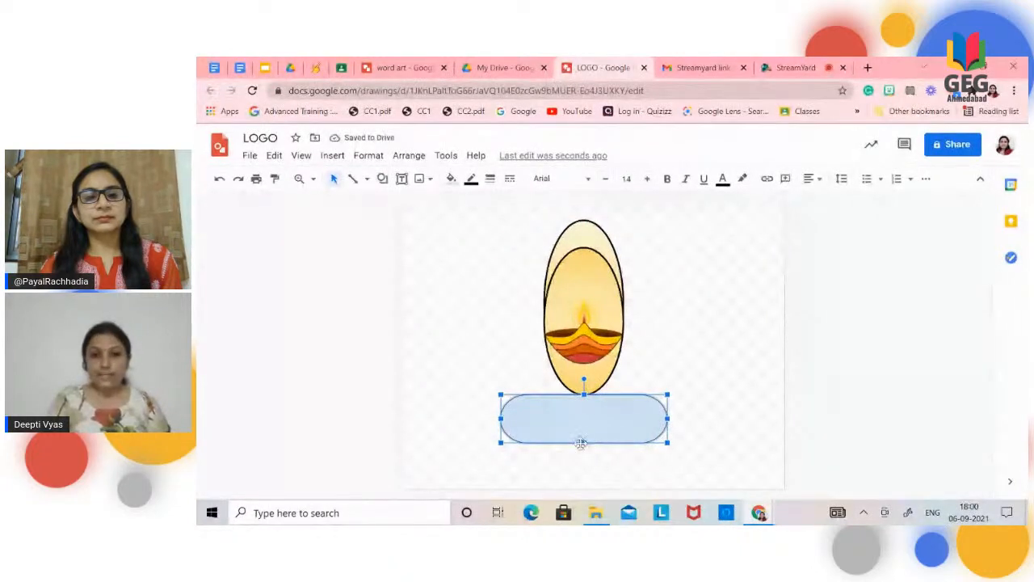
{"action": "left_click_drag", "start_coordinate": [583, 442], "coordinate": [585, 454]}
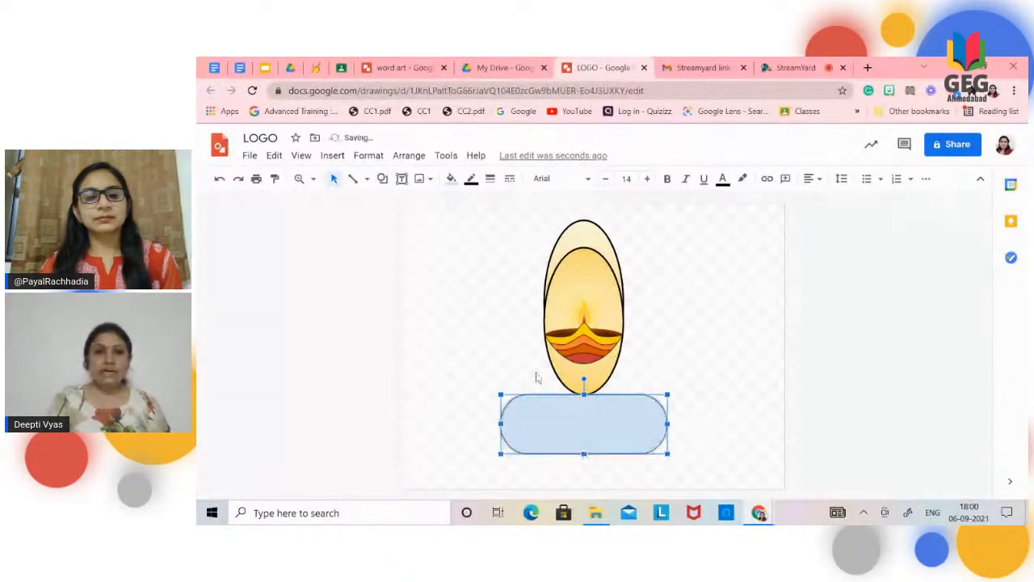
{"action": "left_click", "coordinate": [452, 179]}
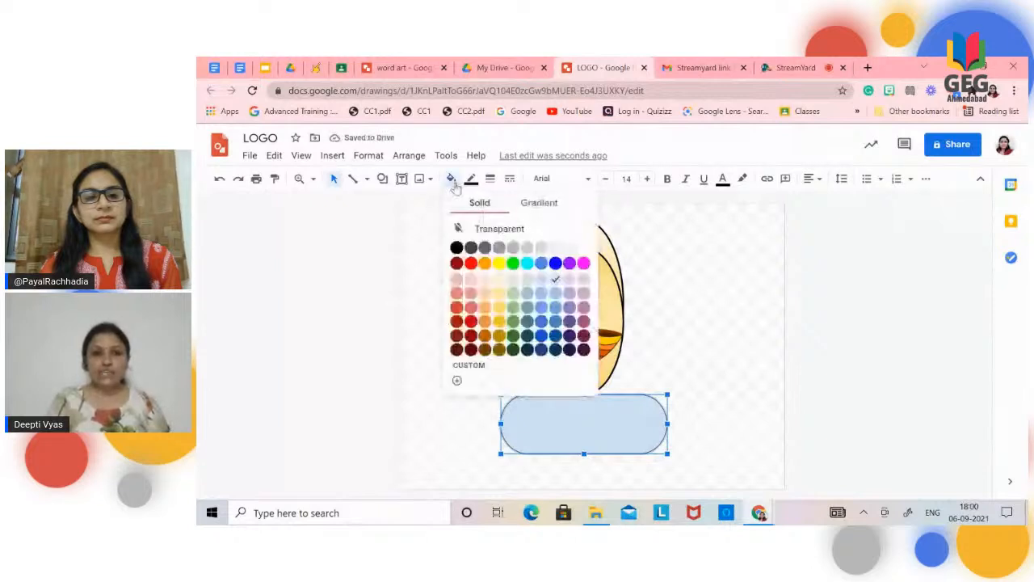
{"action": "left_click", "coordinate": [497, 281]}
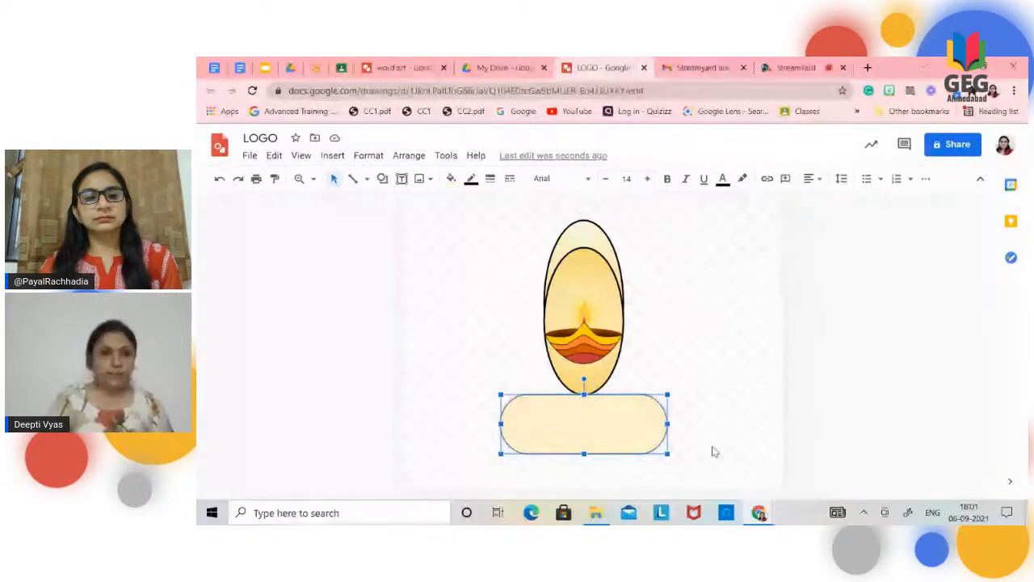
Step: Switch to the Google Docs document with the Sanskrit shloka and copy its three Sanskrit lines
{"action": "left_click", "coordinate": [213, 68]}
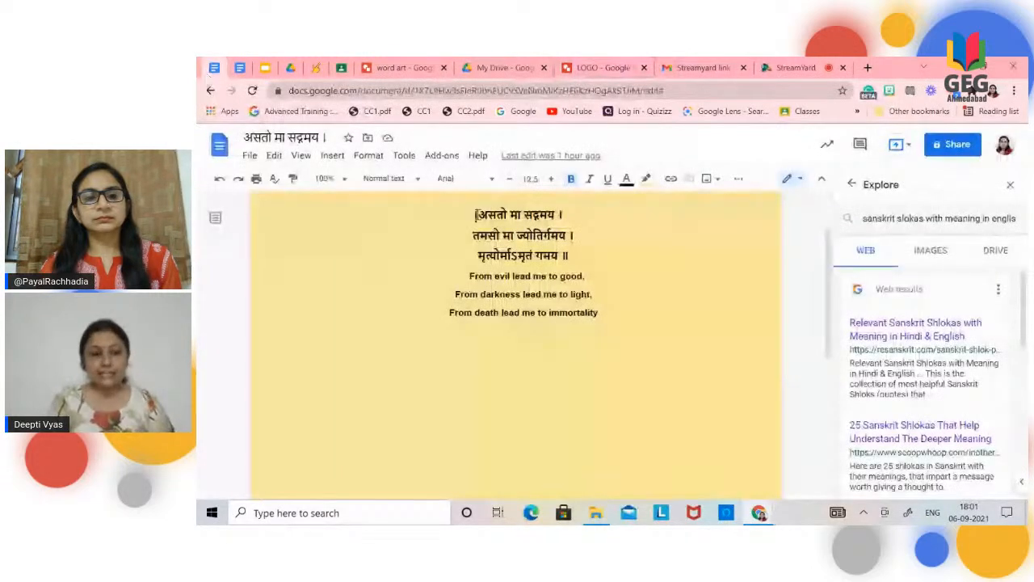
{"action": "double_click", "coordinate": [476, 215]}
{"action": "key", "text": "ctrl+shift+Right"}
{"action": "key", "text": "ctrl+shift+Right"}
{"action": "key", "text": "ctrl+shift+Right"}
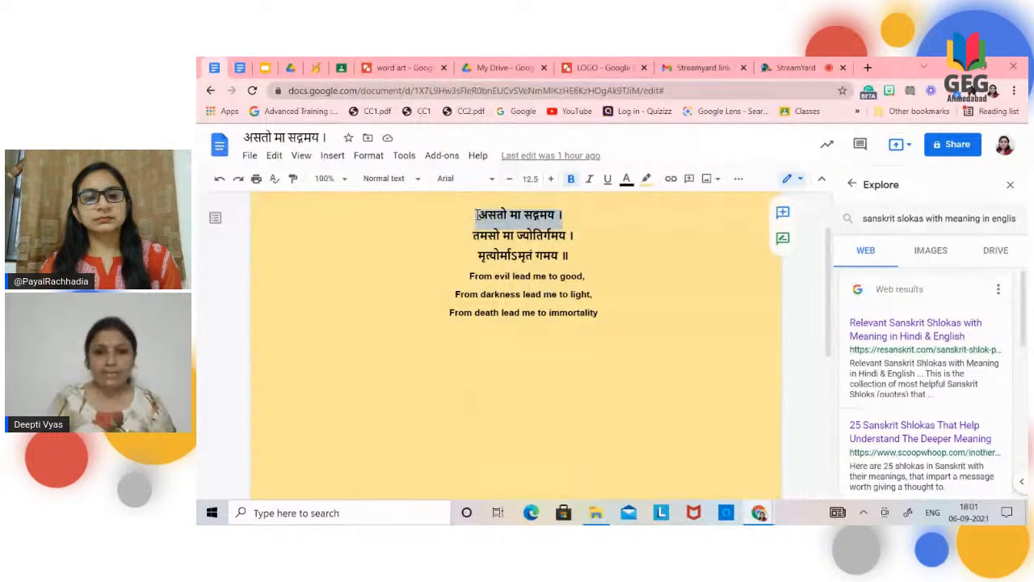
{"action": "key", "text": "shift+Down"}
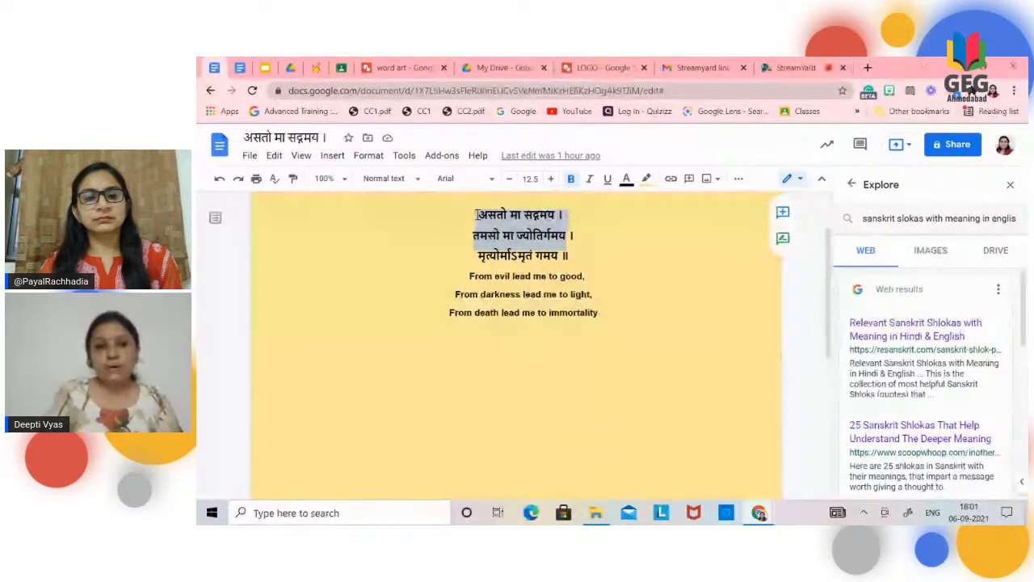
{"action": "key", "text": "shift+Down"}
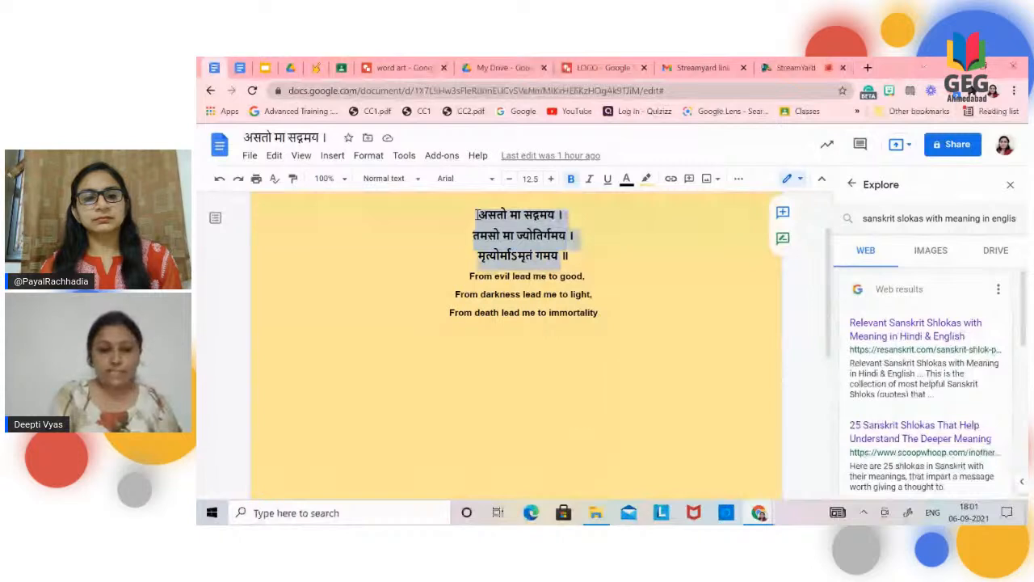
Step: Return to the LOGO drawing and paste the copied shloka into a new text box inside the pill shape
{"action": "left_click", "coordinate": [600, 69]}
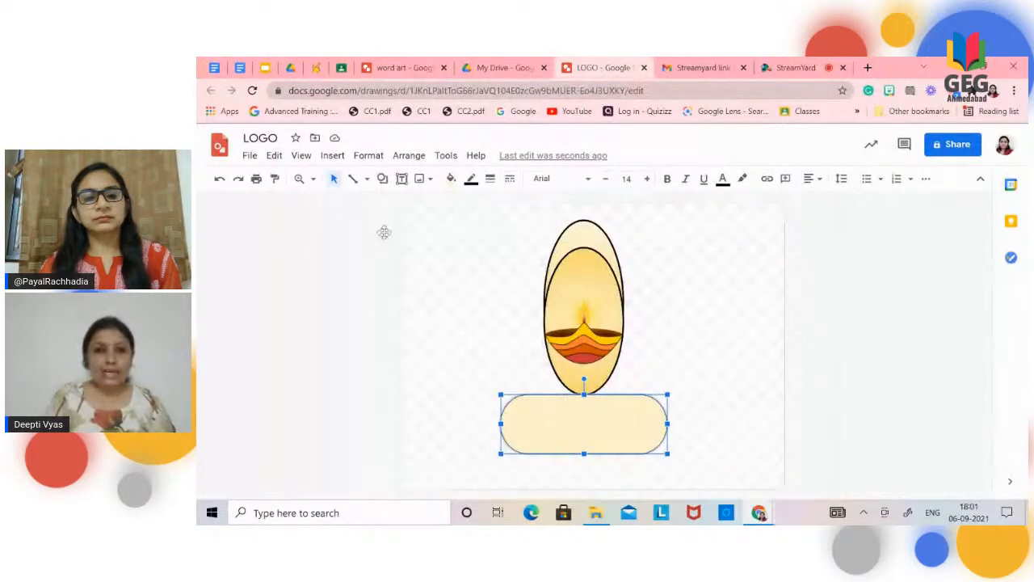
{"action": "left_click", "coordinate": [402, 179]}
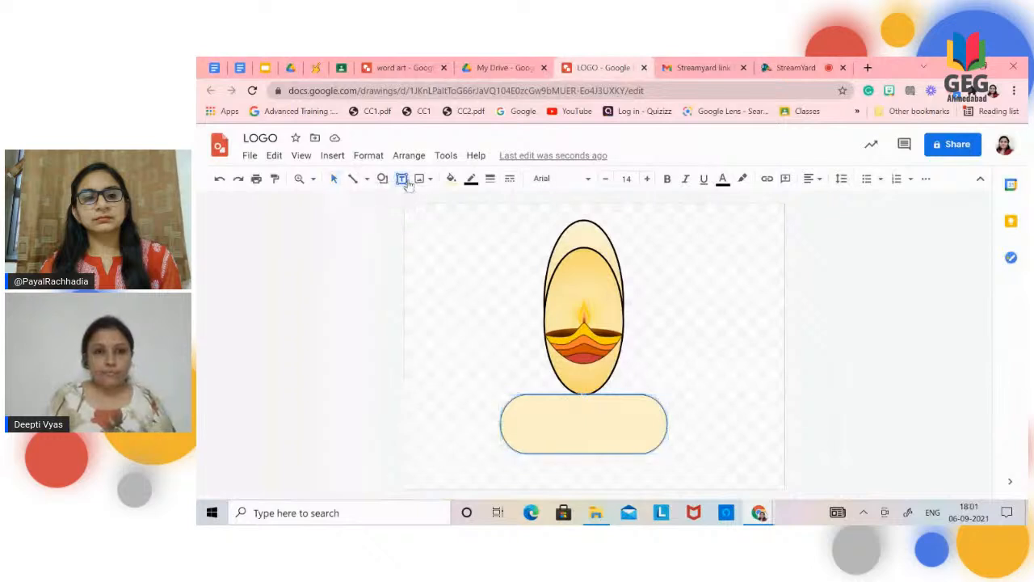
{"action": "left_click_drag", "start_coordinate": [542, 409], "coordinate": [636, 436]}
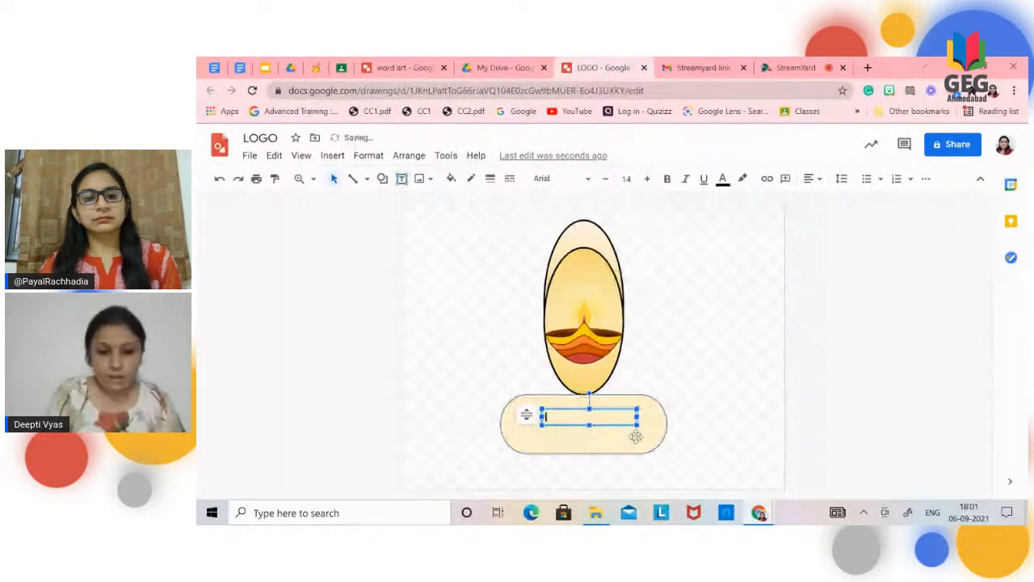
{"action": "key", "text": "ctrl+v"}
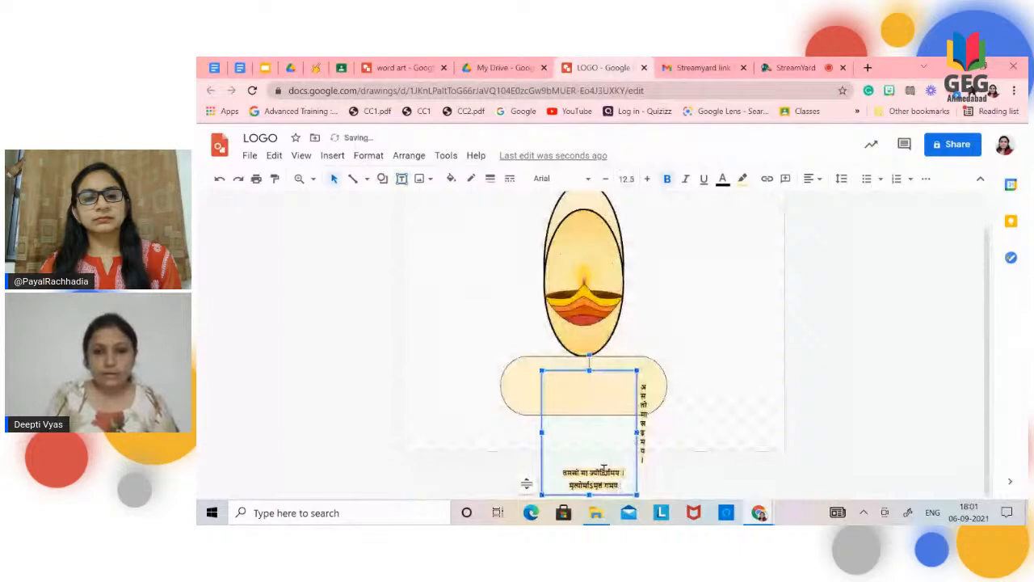
Step: Widen the shloka's text box so that each Sanskrit line fits on a single row
{"action": "left_click", "coordinate": [636, 432]}
{"action": "left_click_drag", "start_coordinate": [636, 431], "coordinate": [708, 432]}
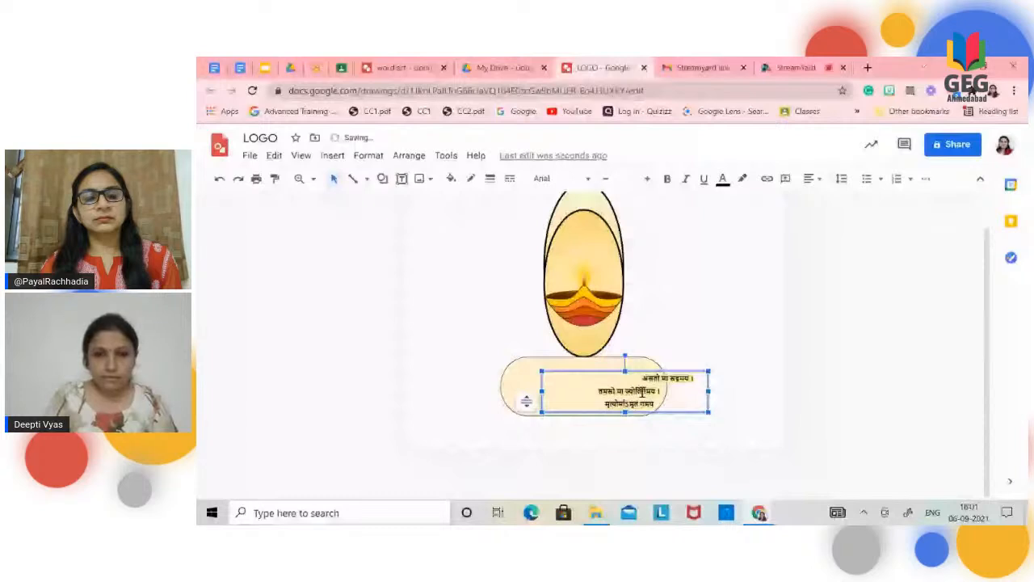
{"action": "left_click_drag", "start_coordinate": [642, 392], "coordinate": [550, 374]}
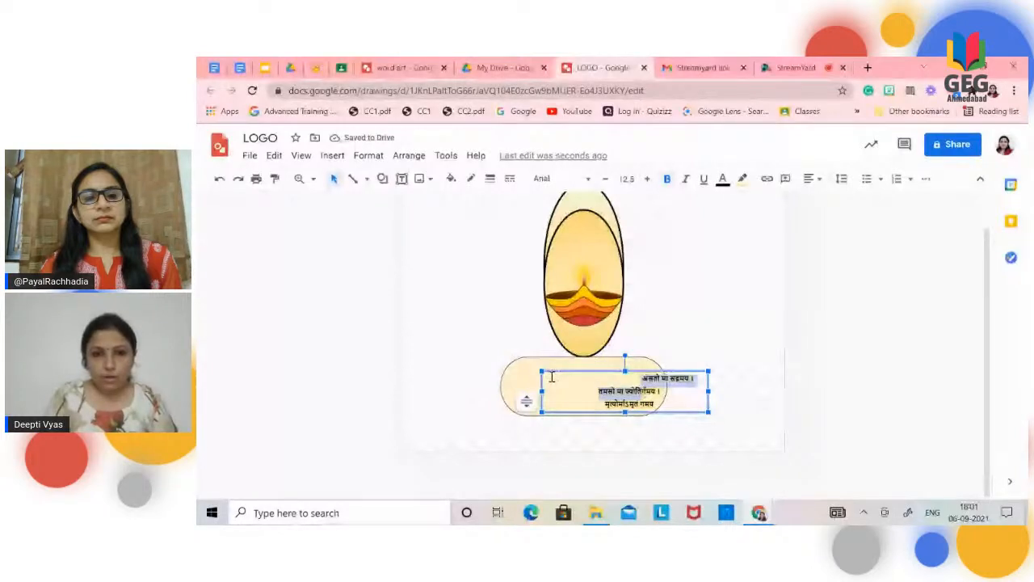
{"action": "left_click", "coordinate": [566, 370]}
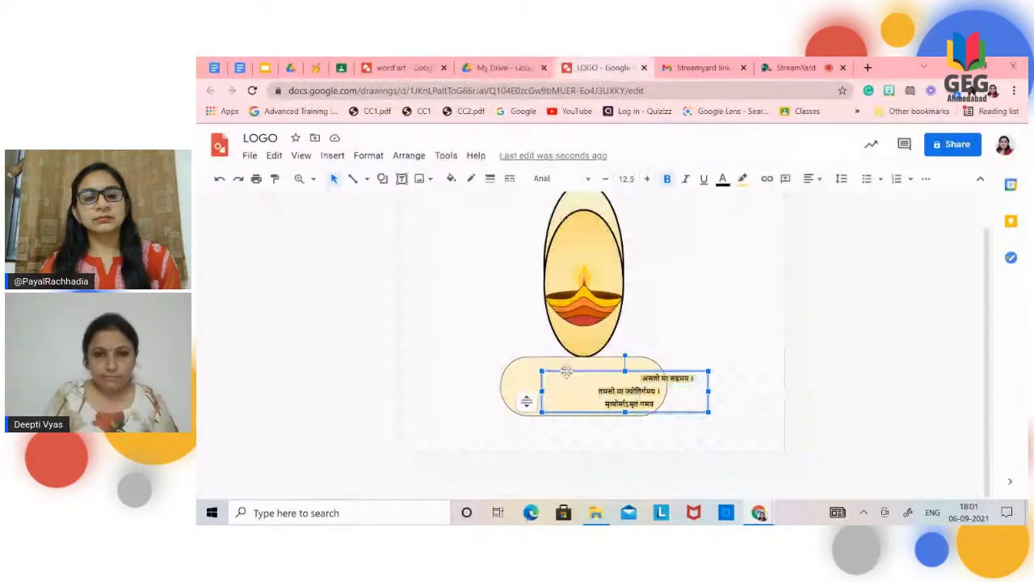